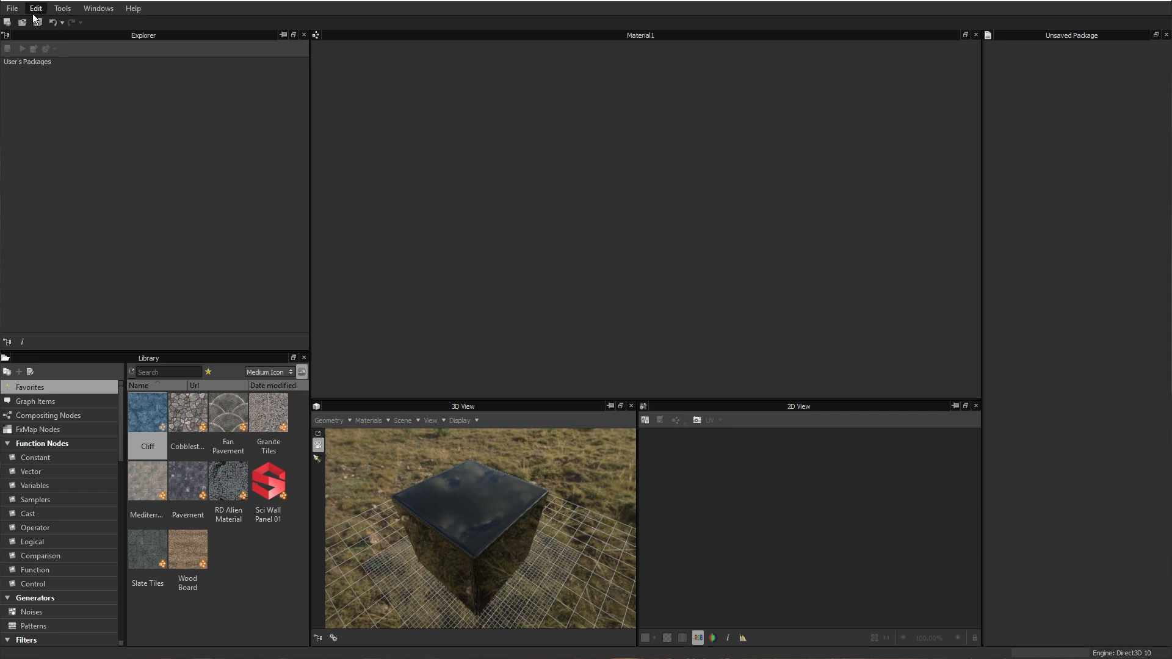
# Step: Create a new substance graph named Material1 from the Physically Based (Metallic/Roughness) template with an absolute size of 1024 × 1024 px
pyautogui.click(12, 9)
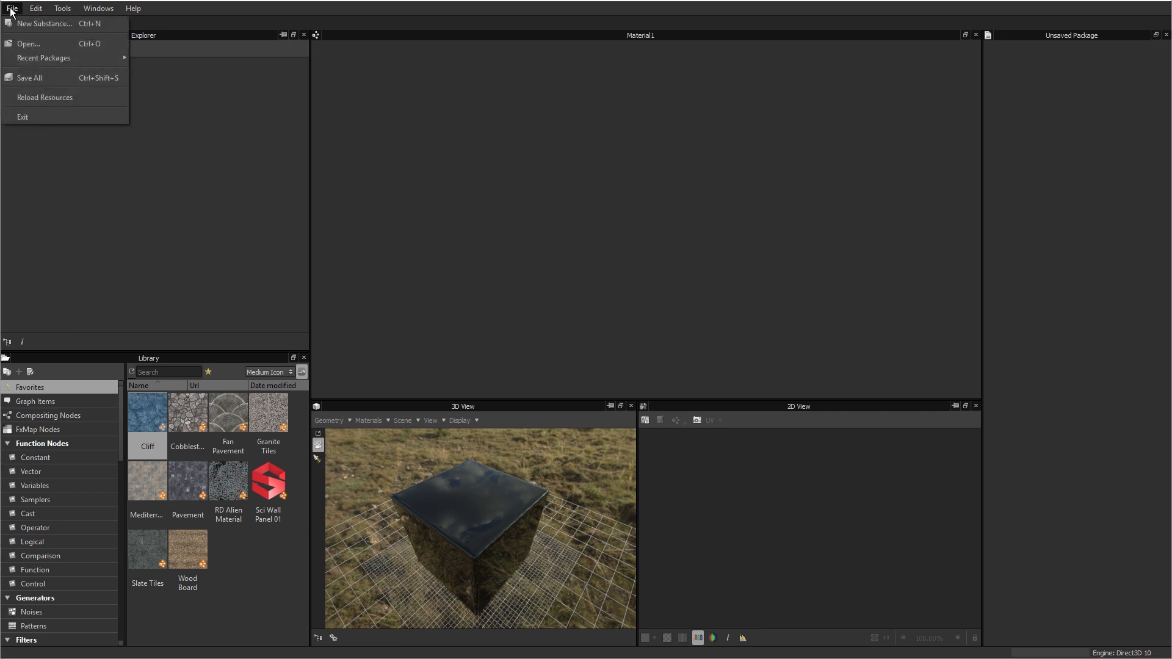
pyautogui.click(36, 24)
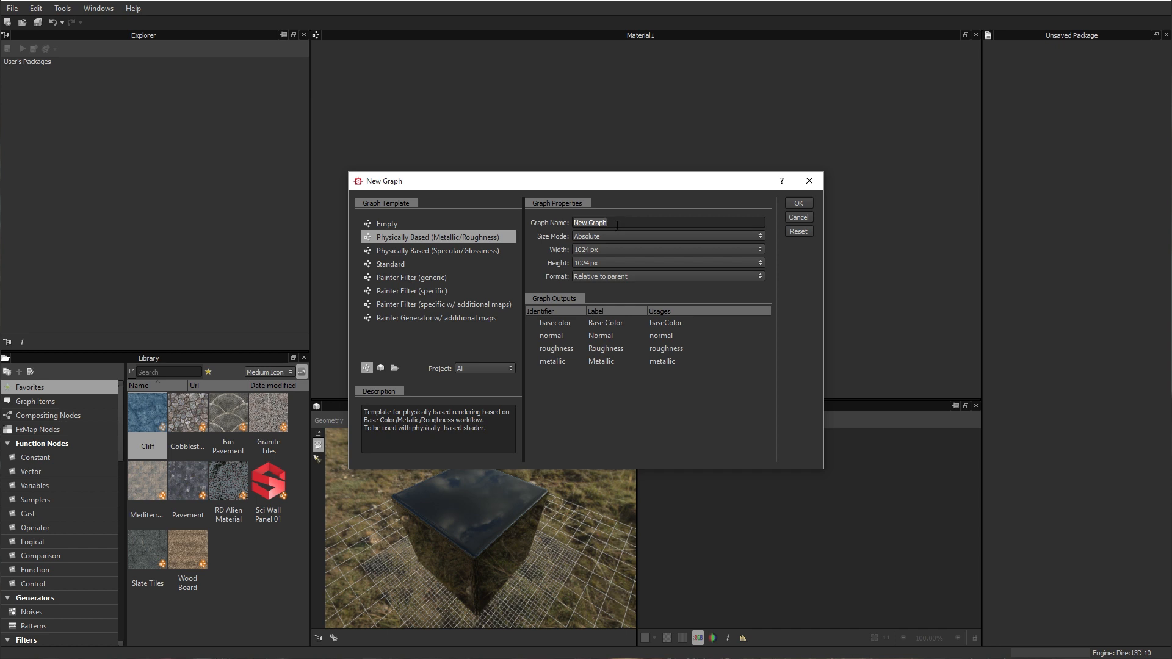
pyautogui.write('Material1')
pyautogui.click(798, 204)
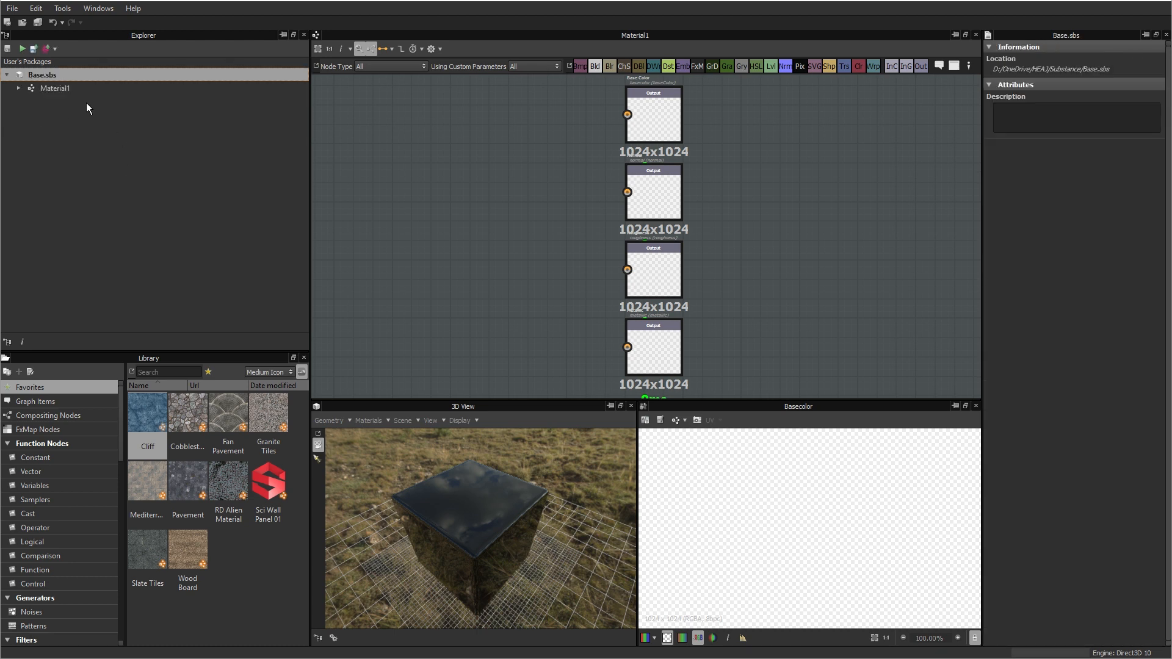
# Step: Choose the Rounded Cube primitive as the preview mesh in the 3D view
pyautogui.click(56, 90)
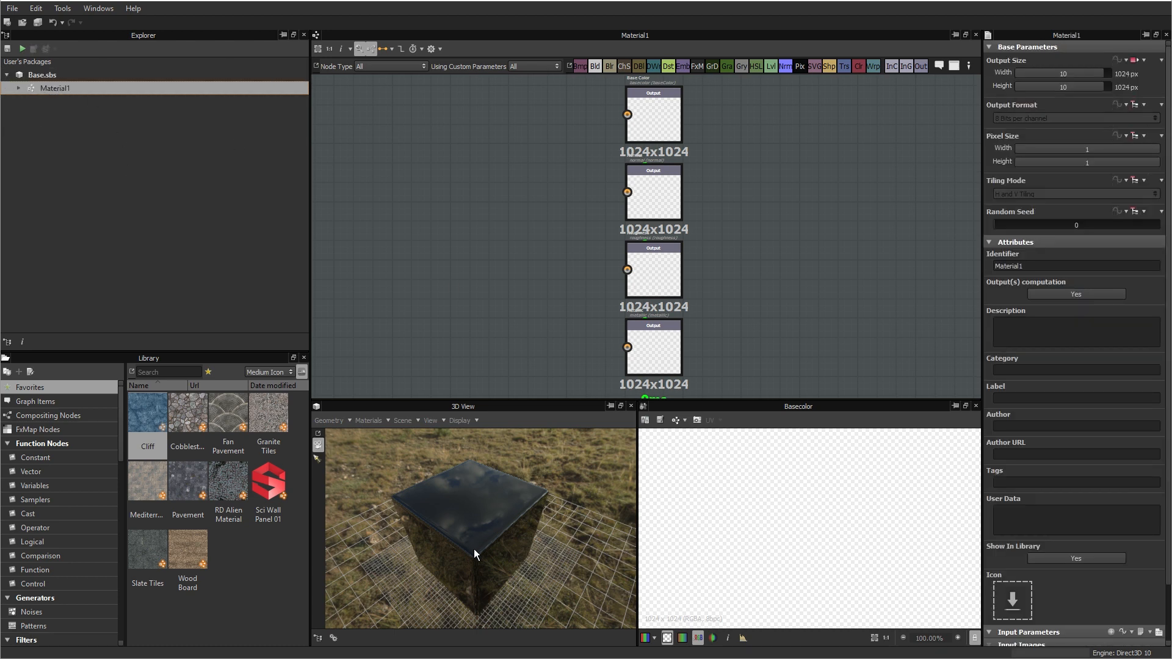
pyautogui.scroll(4, 474, 553)
pyautogui.moveTo(473, 554); pyautogui.dragTo(370, 451)
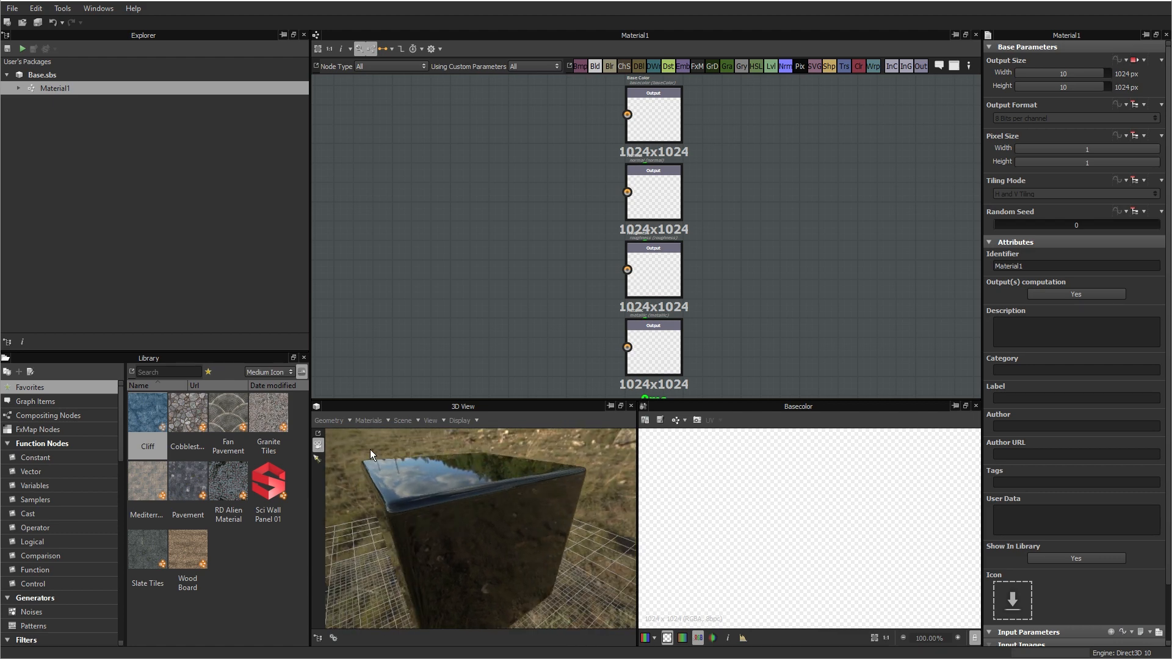
pyautogui.click(342, 422)
pyautogui.moveTo(340, 434)
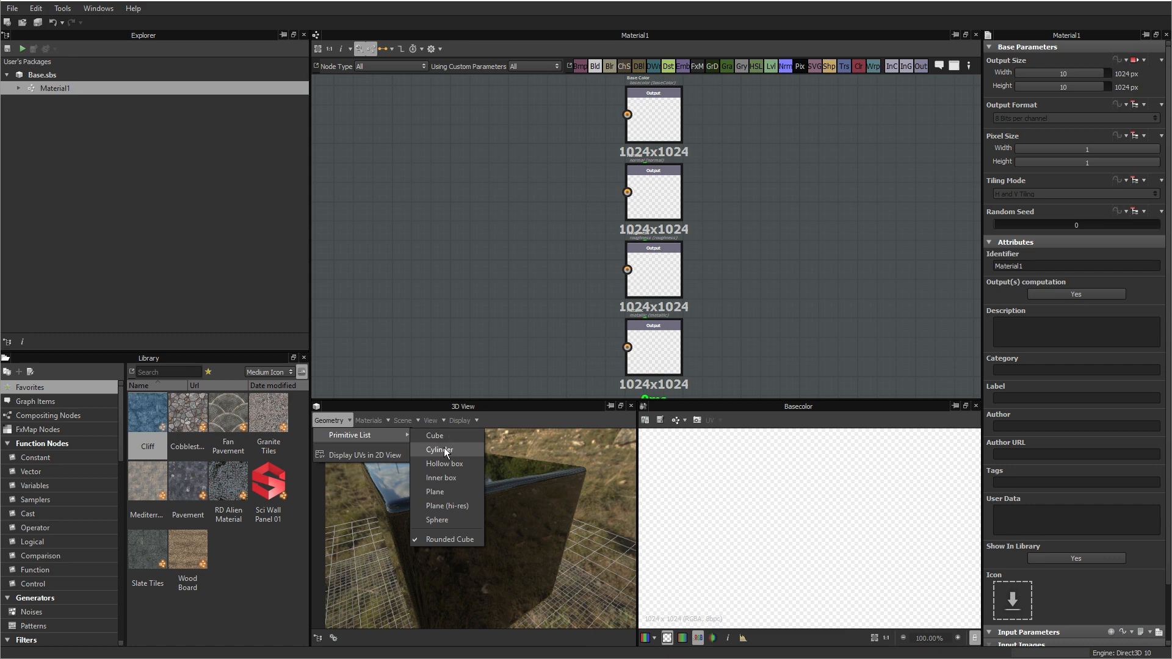
pyautogui.click(459, 541)
pyautogui.moveTo(520, 525); pyautogui.dragTo(419, 543)
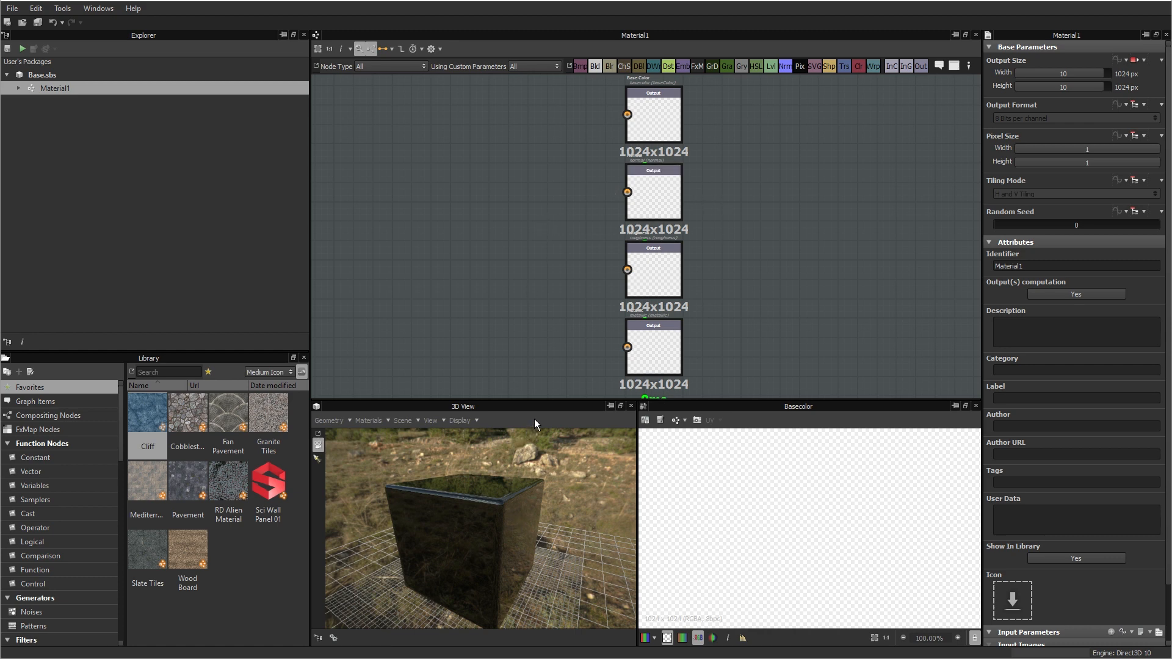
pyautogui.moveTo(514, 492); pyautogui.dragTo(586, 470)
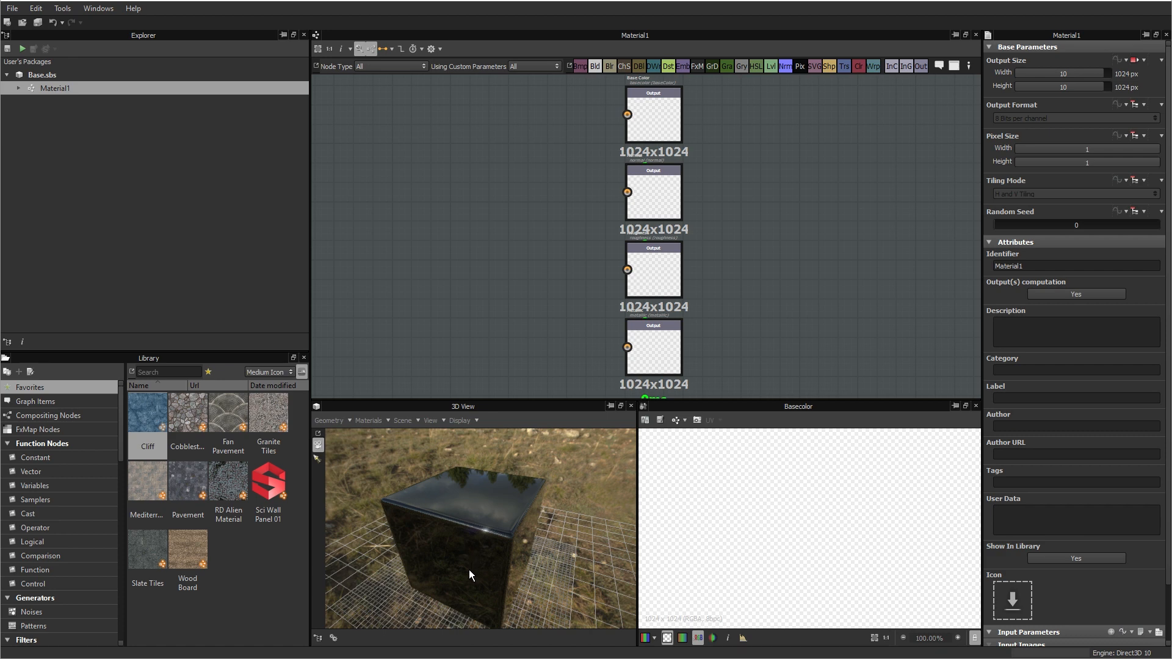
pyautogui.moveTo(469, 570)
pyautogui.mouseDown()
pyautogui.moveTo(496, 536)
pyautogui.moveTo(458, 560)
pyautogui.mouseUp()
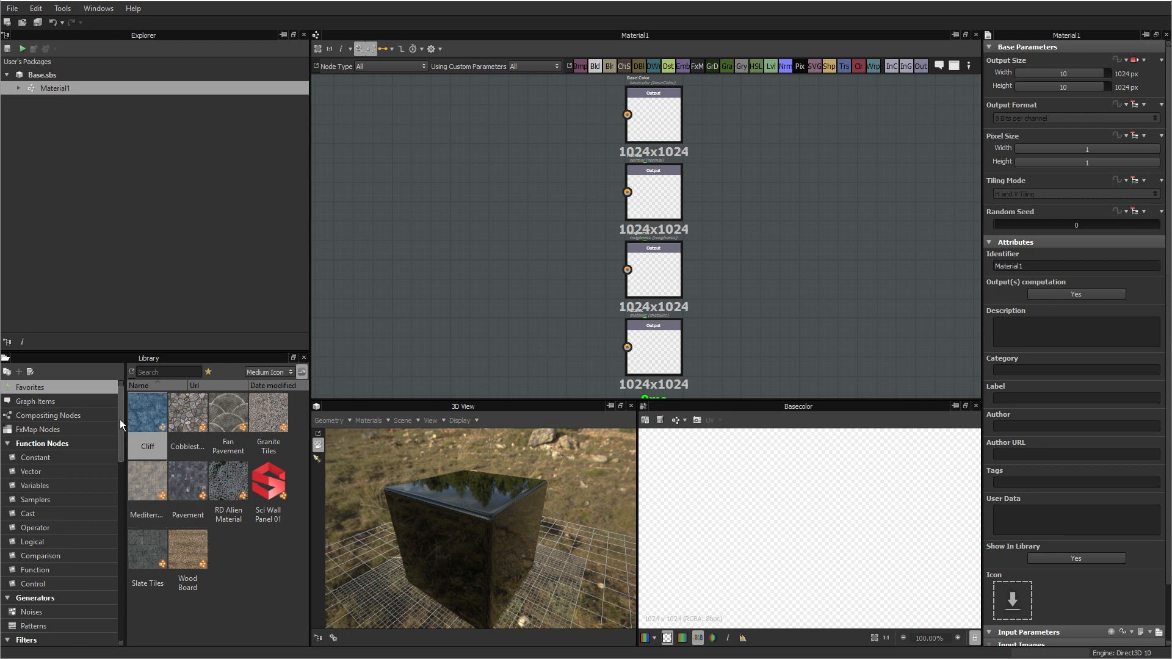
# Step: Add a Base Material node from the library's Material Filters to the graph, placed beside the output nodes
pyautogui.moveTo(119, 416); pyautogui.dragTo(116, 528)
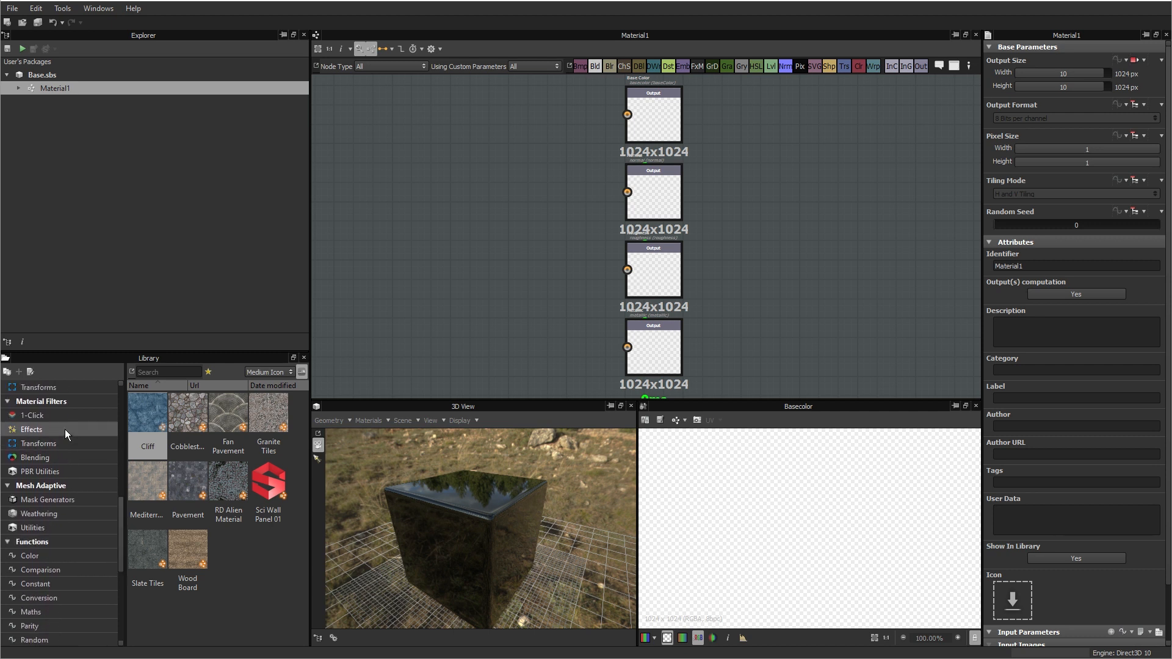
pyautogui.click(51, 403)
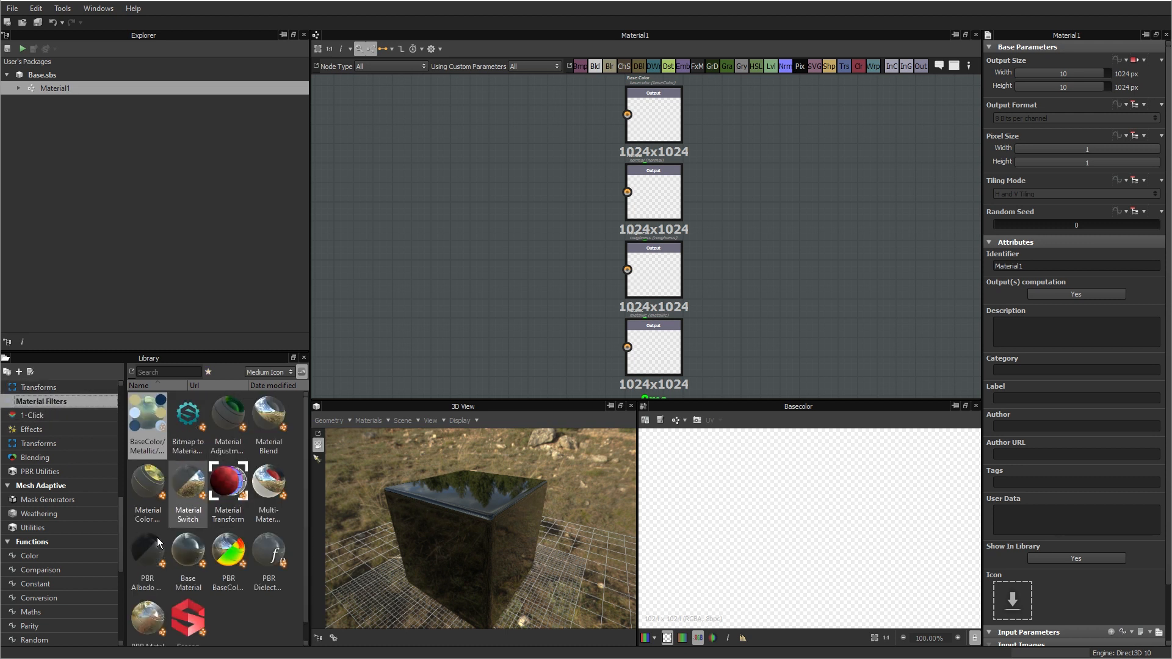
pyautogui.moveTo(184, 557); pyautogui.dragTo(407, 217)
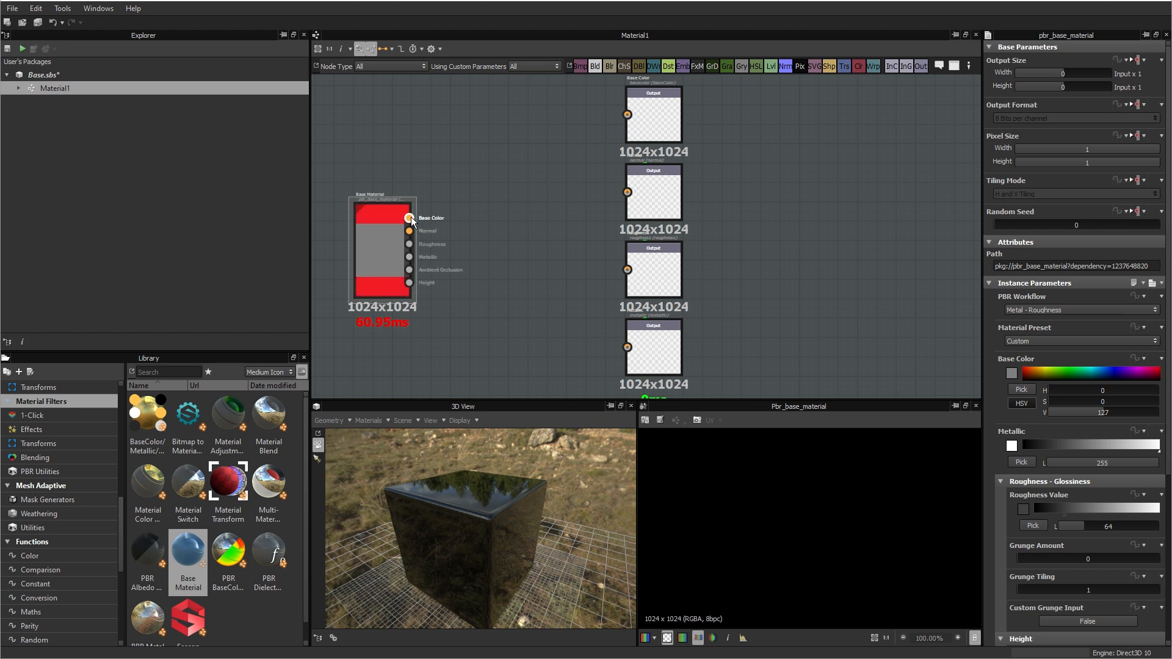
# Step: Link the Base Material's Base Color and Normal outputs individually to their matching output nodes, and delete both links
pyautogui.moveTo(409, 218); pyautogui.dragTo(628, 115)
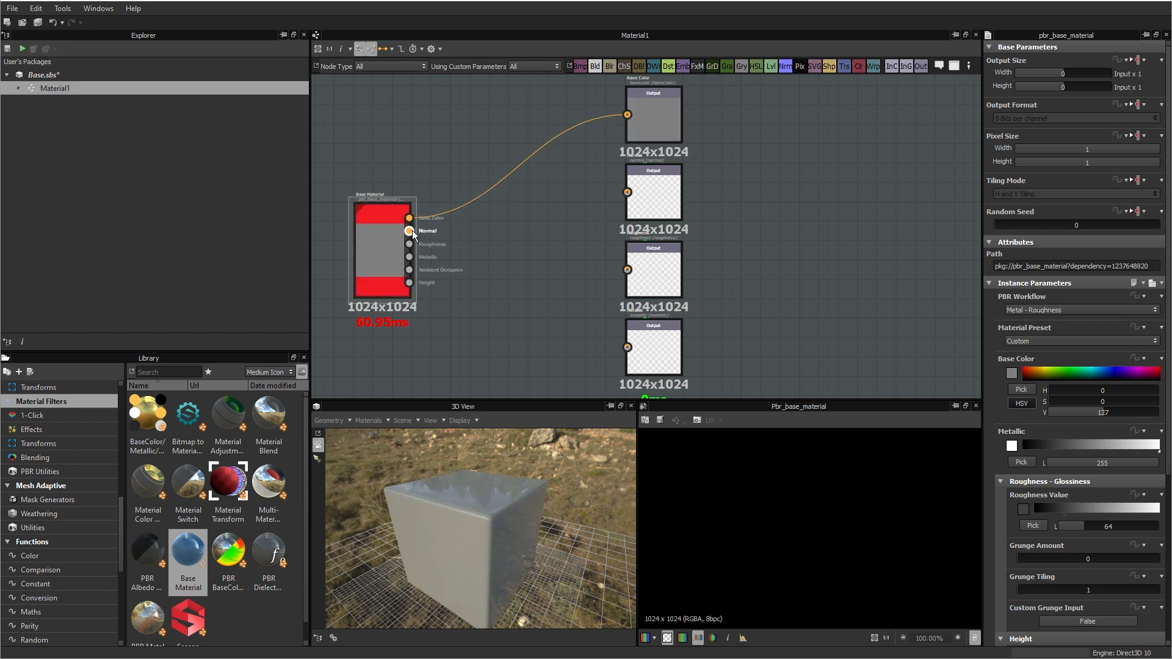
pyautogui.moveTo(409, 231); pyautogui.dragTo(627, 193)
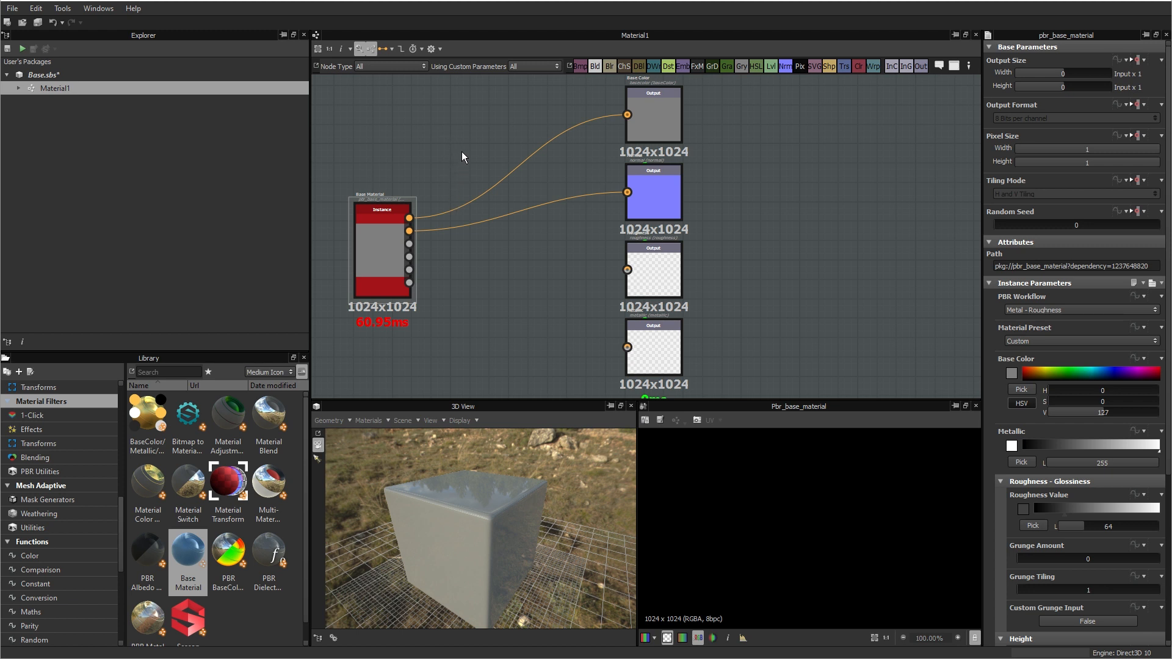
pyautogui.moveTo(442, 158); pyautogui.dragTo(482, 265)
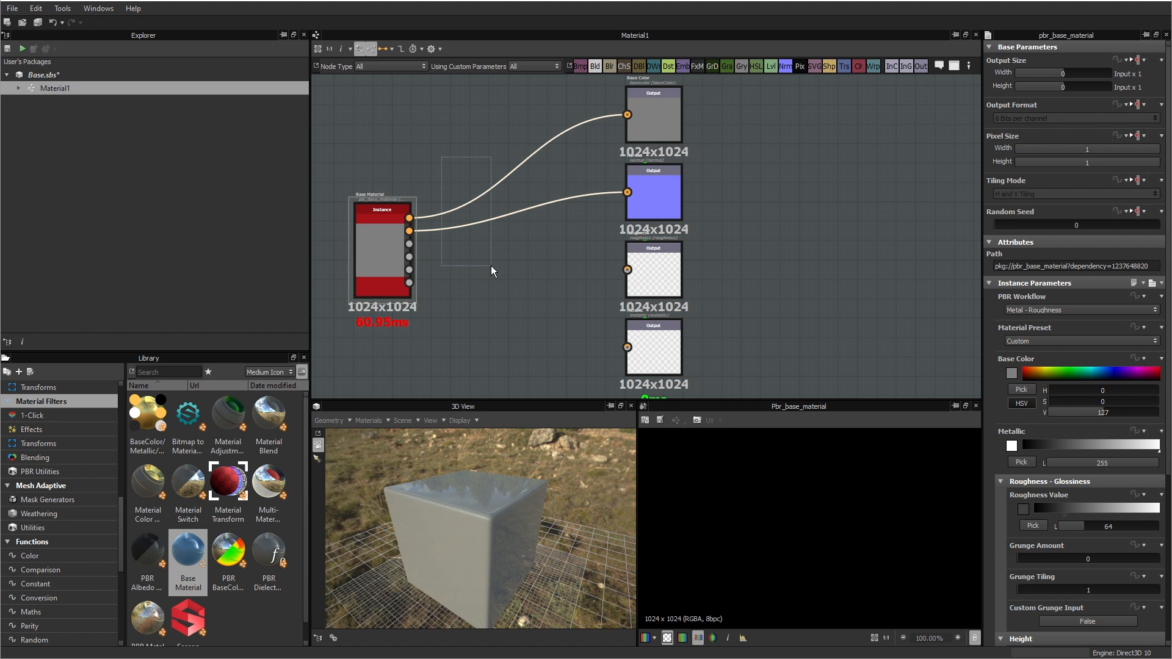
pyautogui.moveTo(491, 265); pyautogui.dragTo(491, 266)
pyautogui.press('Delete')
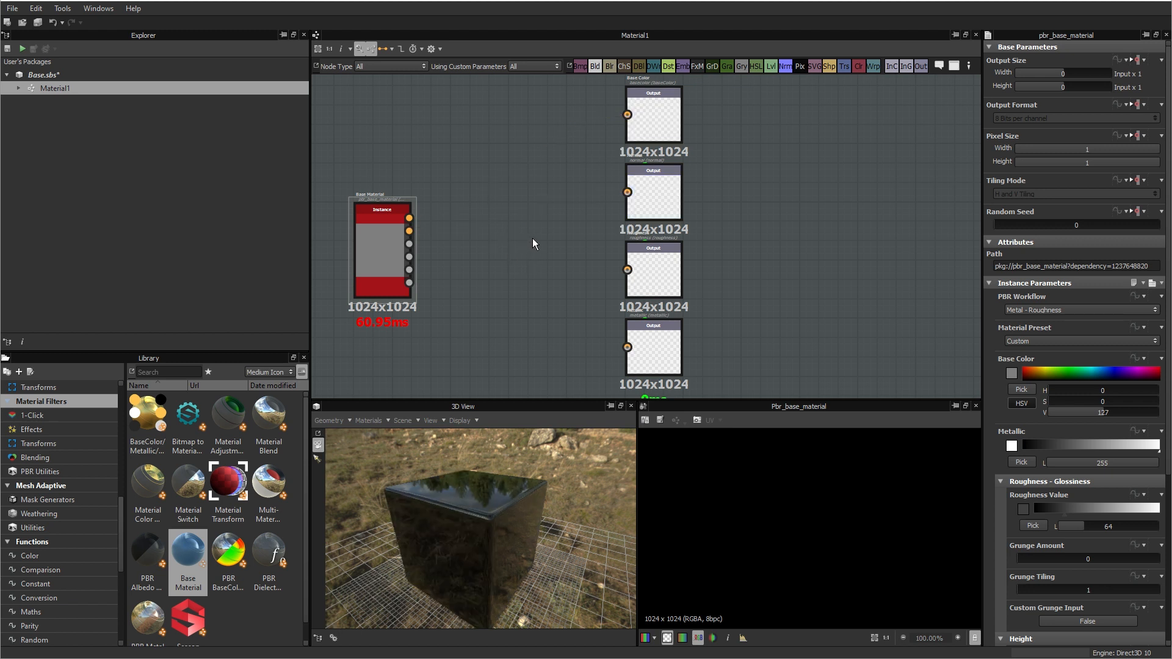
# Step: Set the link creation mode to Material and connect the Base Material node to all four output nodes at once
pyautogui.click(387, 49)
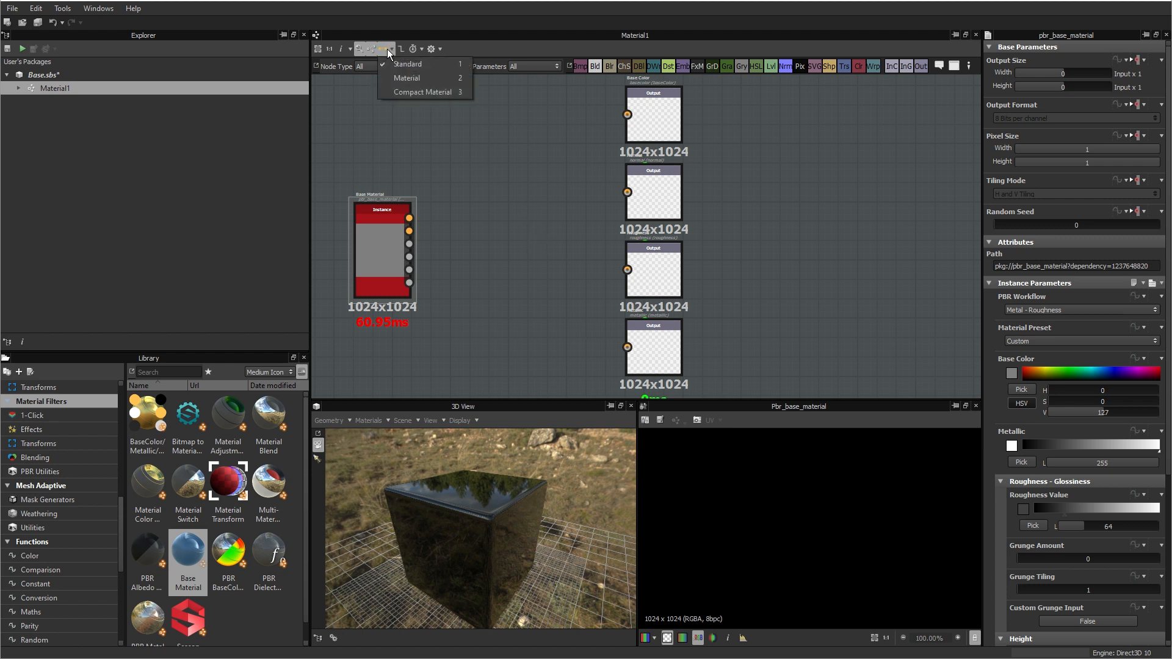
pyautogui.click(415, 78)
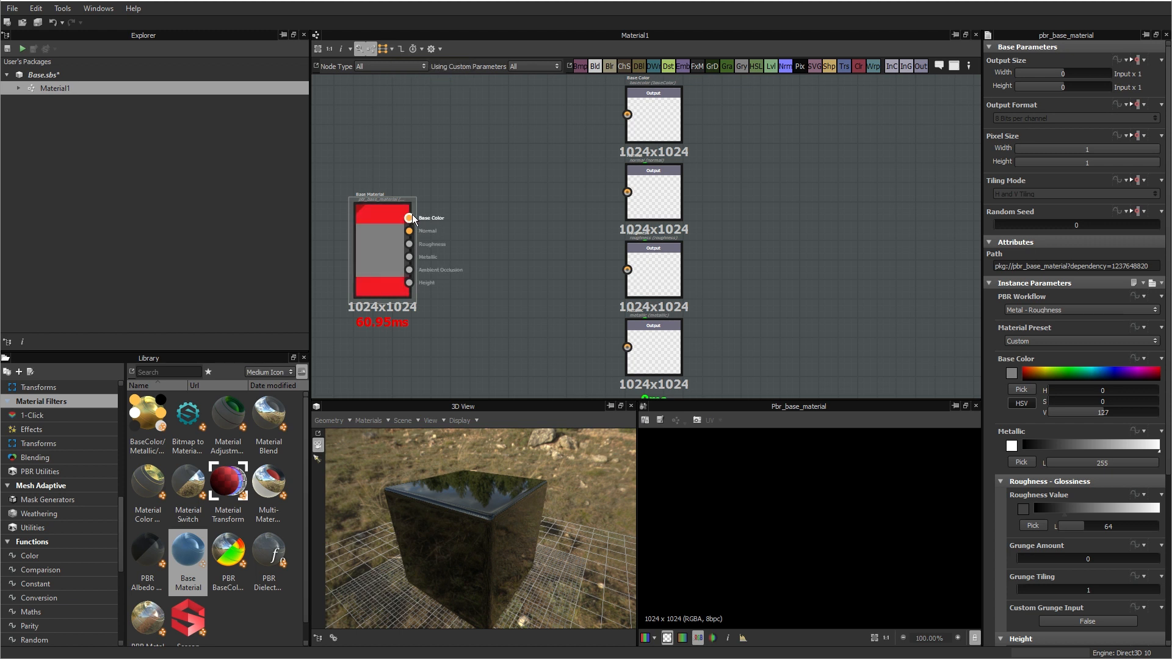
pyautogui.moveTo(410, 217); pyautogui.dragTo(628, 115)
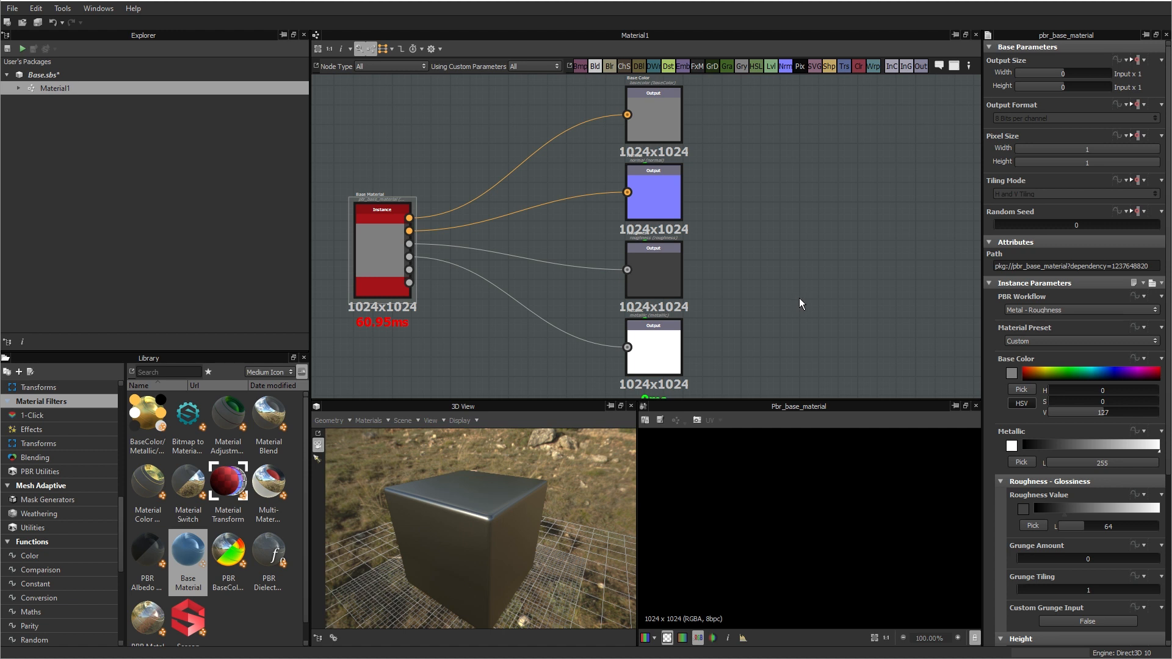
# Step: Try the Dielectric, Gold, Aluminium and Cobalt material presets on the Base Material node, and return it to Custom
pyautogui.click(365, 255)
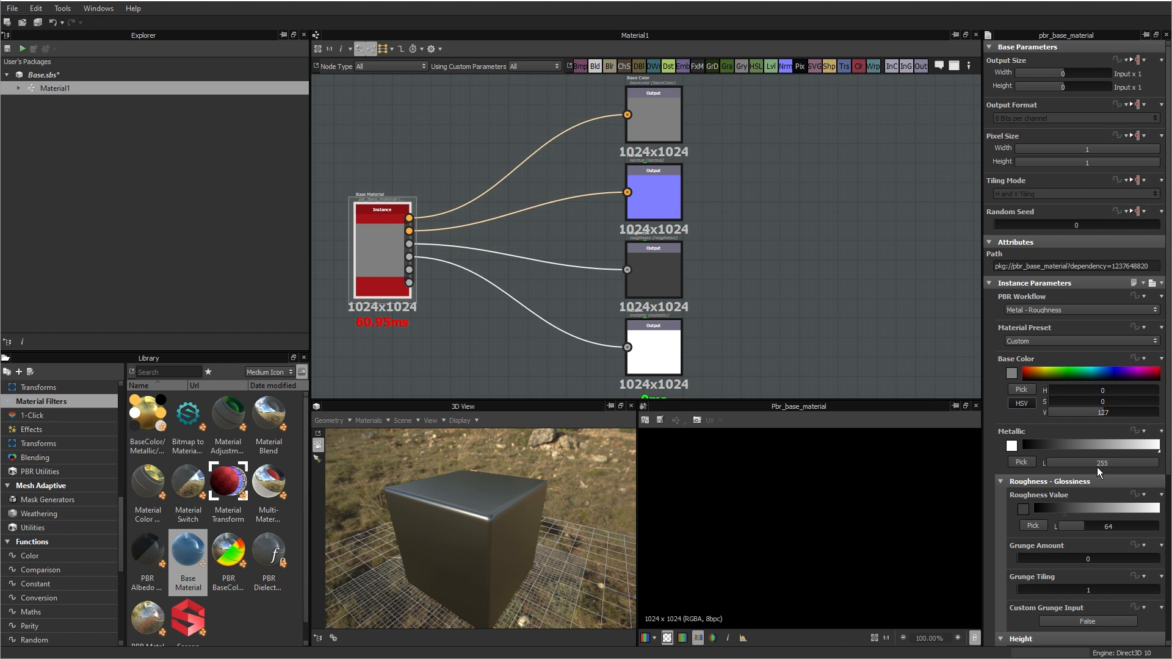
pyautogui.click(1050, 340)
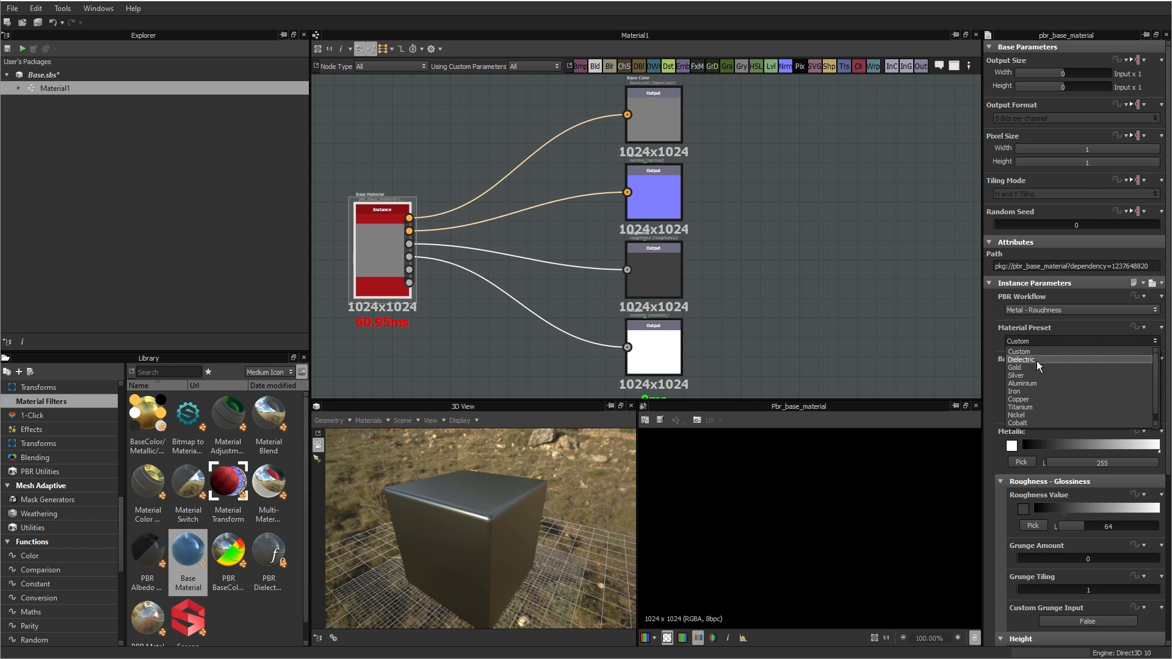
pyautogui.click(1037, 361)
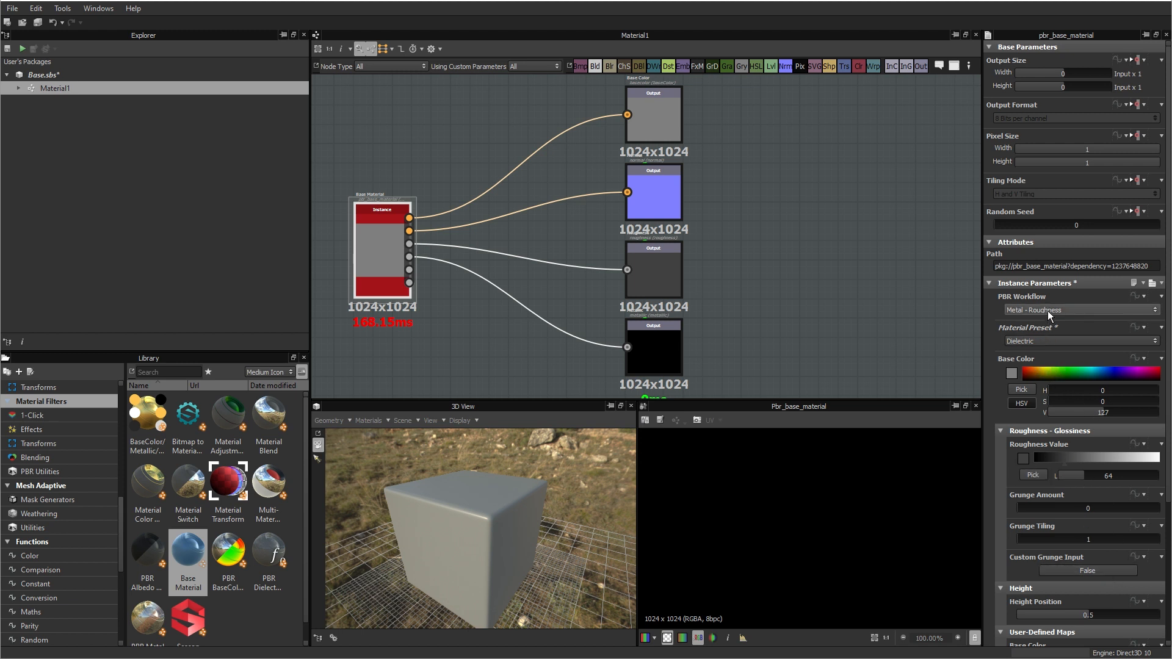
pyautogui.click(1036, 340)
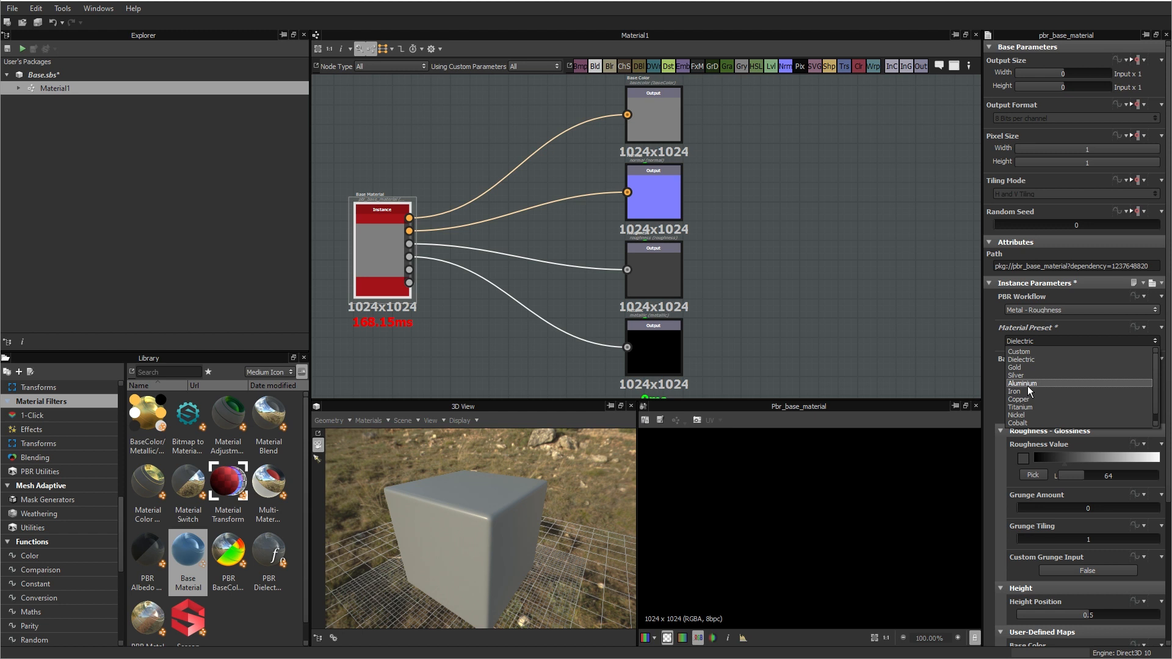
pyautogui.click(1027, 367)
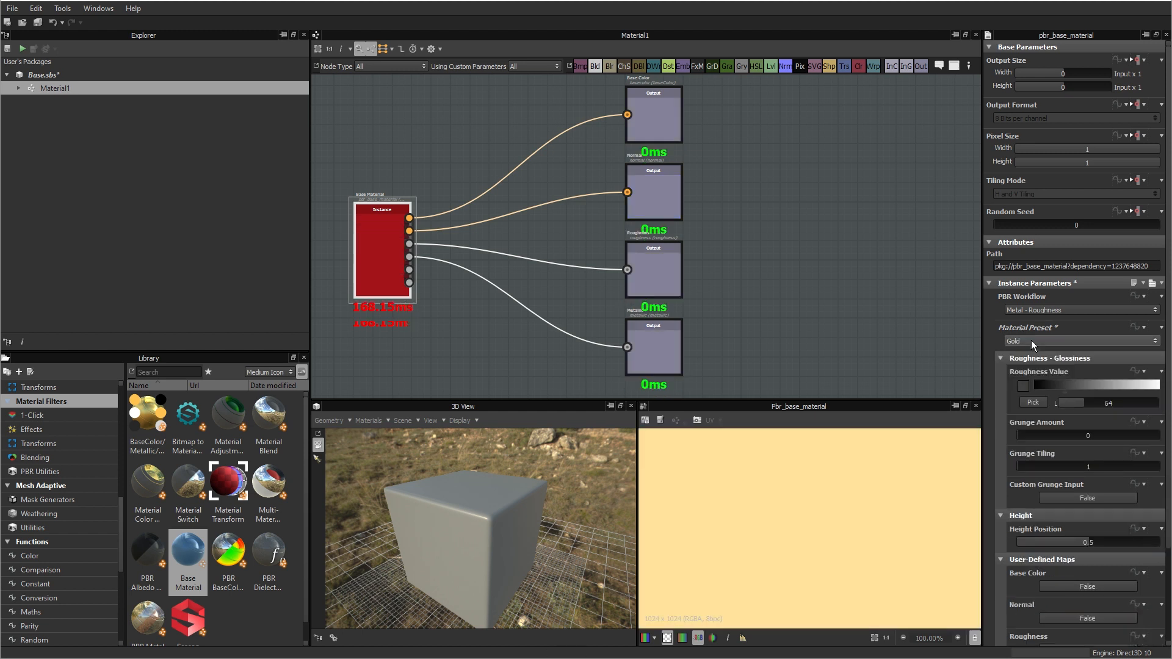
pyautogui.click(1030, 339)
pyautogui.click(1038, 380)
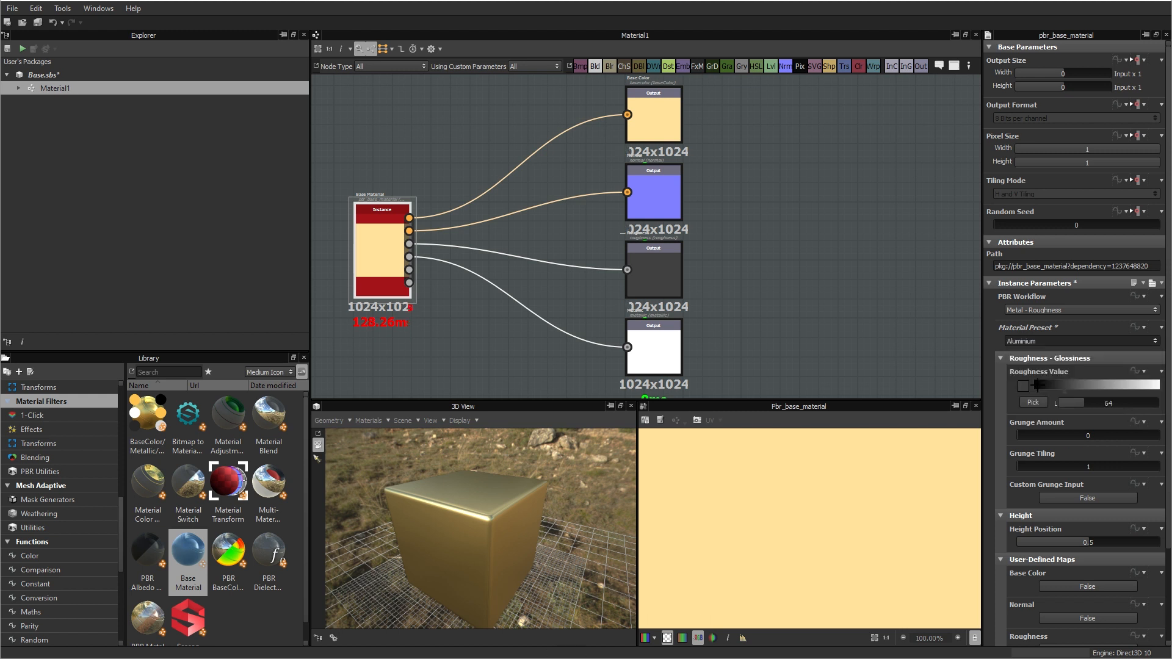
pyautogui.click(1039, 341)
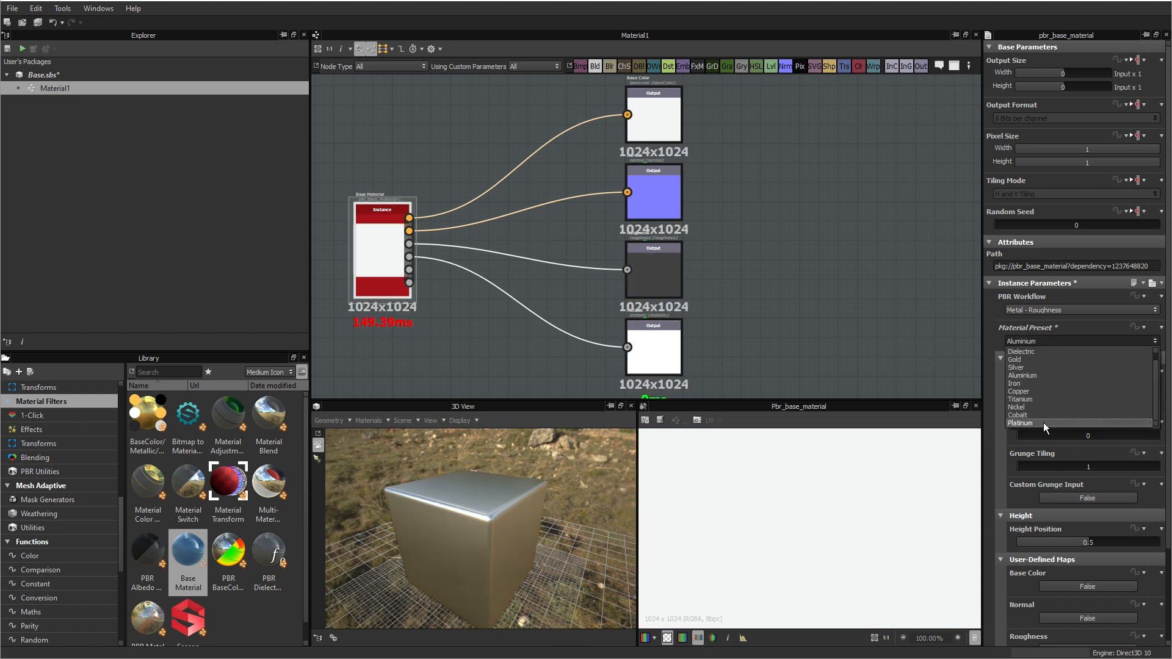
pyautogui.click(1031, 412)
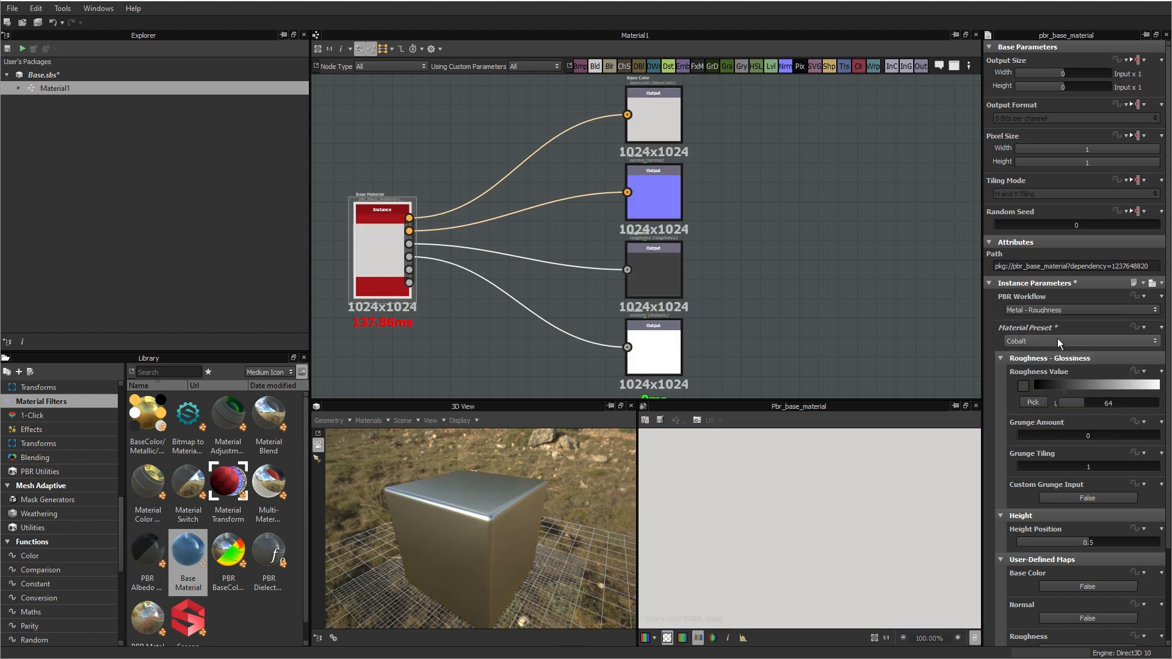
pyautogui.click(1031, 341)
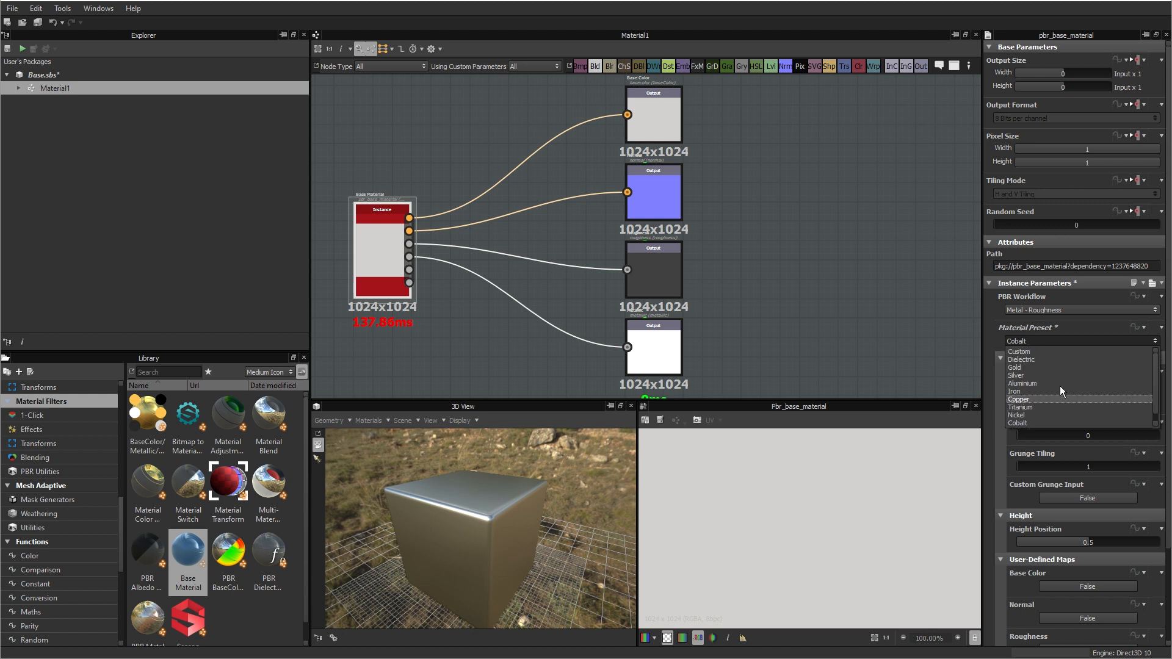
pyautogui.click(1027, 352)
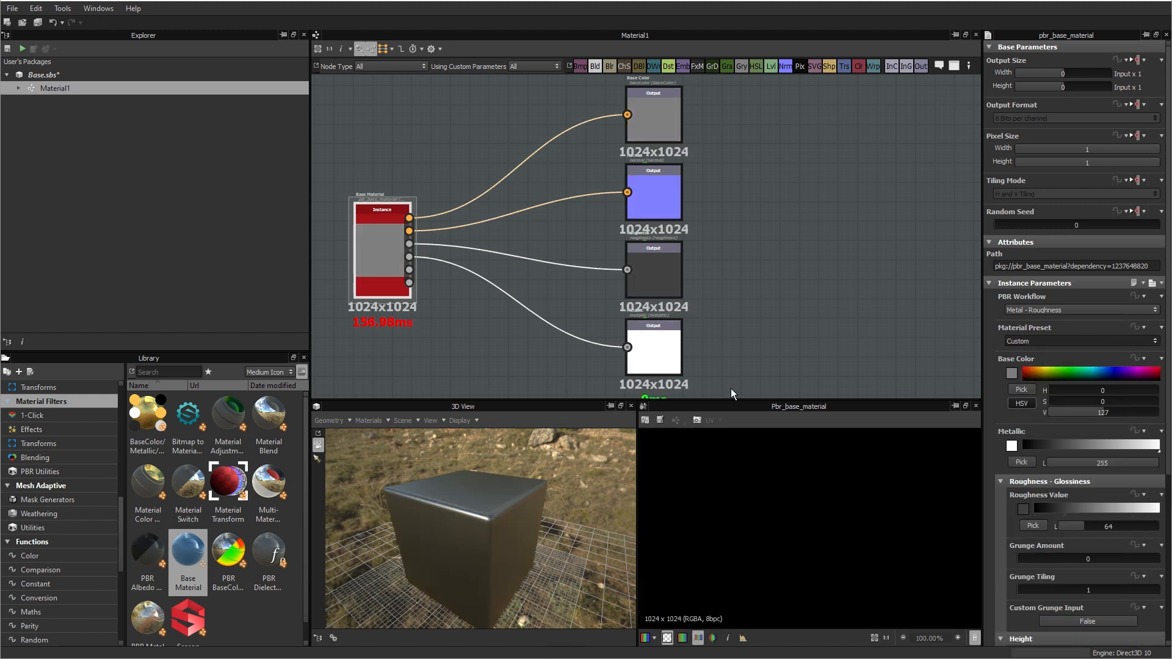
# Step: Set the Base Material's Base Color to orange with hue 30, saturation 255 and value 233
pyautogui.click(1032, 368)
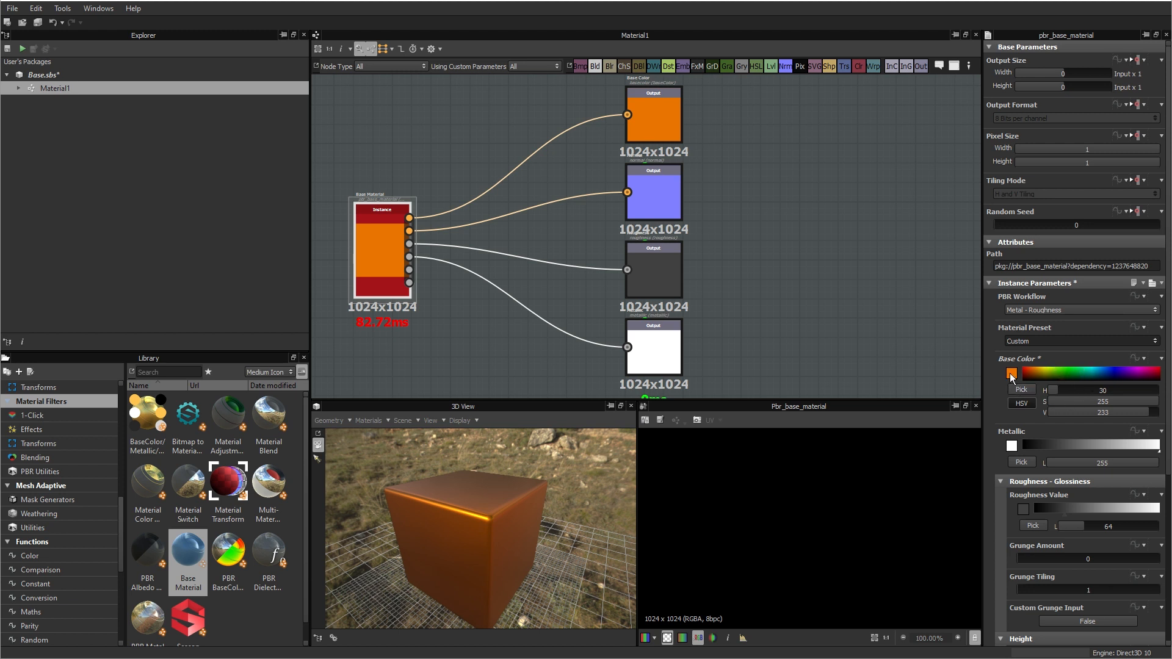
pyautogui.moveTo(1012, 375)
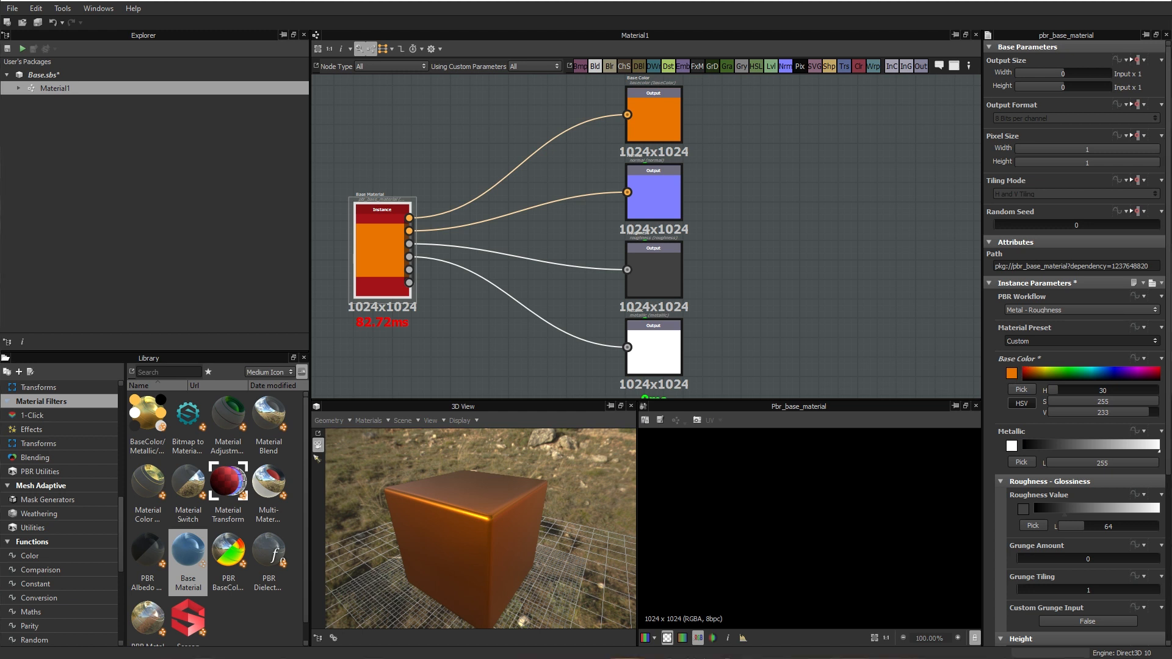
pyautogui.click(1012, 374)
pyautogui.moveTo(810, 404); pyautogui.dragTo(549, 277)
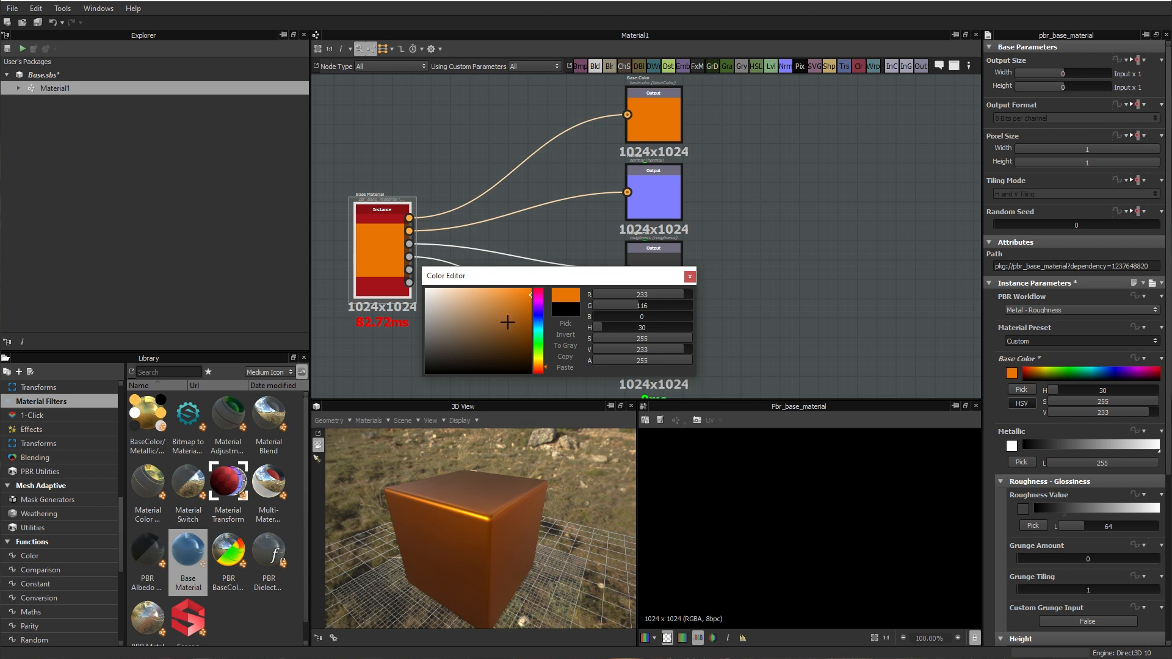
pyautogui.click(691, 277)
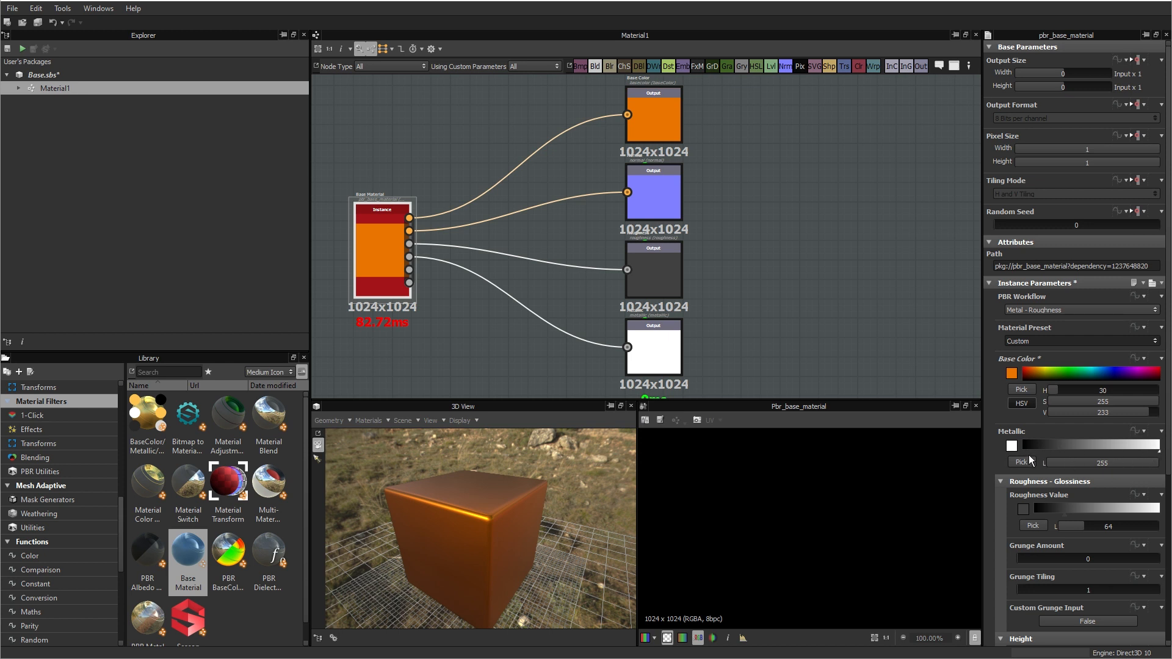
# Step: Keep the Base Material's Metallic at 255 and lower its Roughness Value to 28
pyautogui.moveTo(1149, 448)
pyautogui.mouseDown()
pyautogui.moveTo(985, 451)
pyautogui.moveTo(1169, 455)
pyautogui.mouseUp()
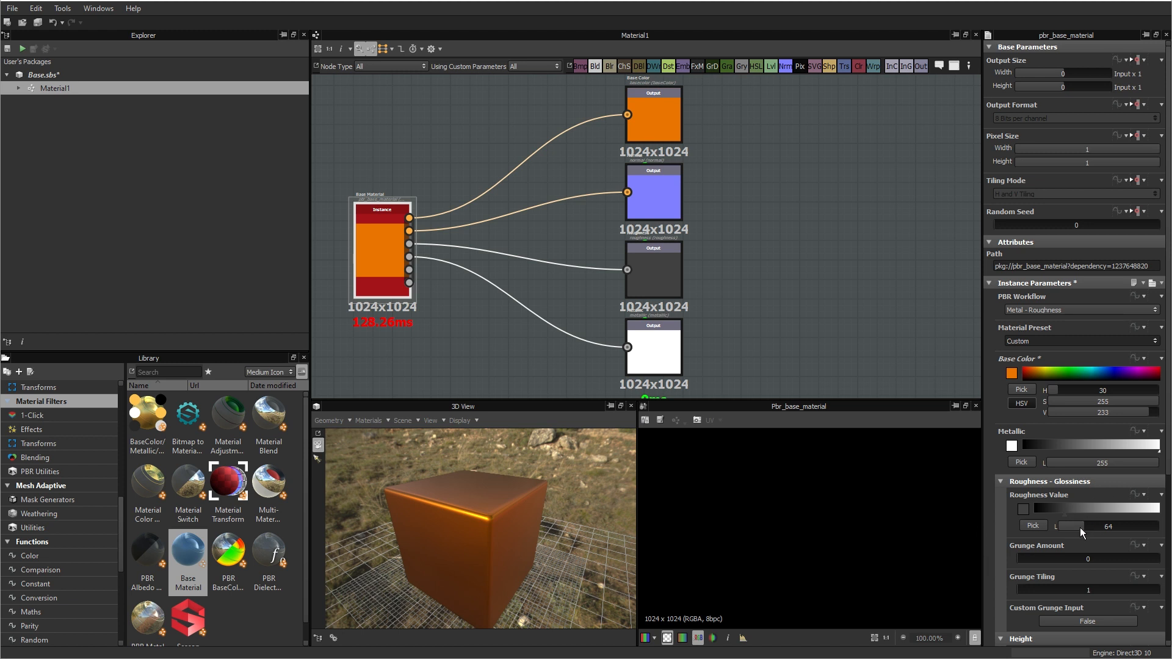
pyautogui.moveTo(1079, 528); pyautogui.dragTo(1061, 525)
pyautogui.moveTo(522, 554); pyautogui.dragTo(709, 530)
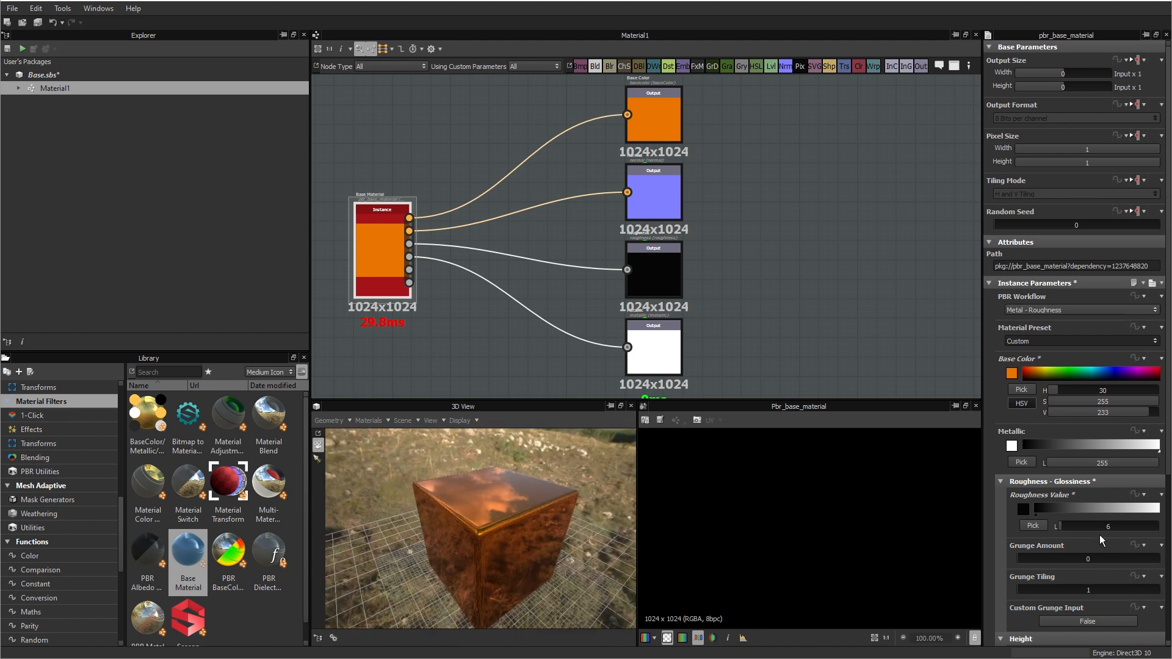
pyautogui.moveTo(1066, 525)
pyautogui.mouseDown()
pyautogui.moveTo(1145, 515)
pyautogui.moveTo(1086, 525)
pyautogui.mouseUp()
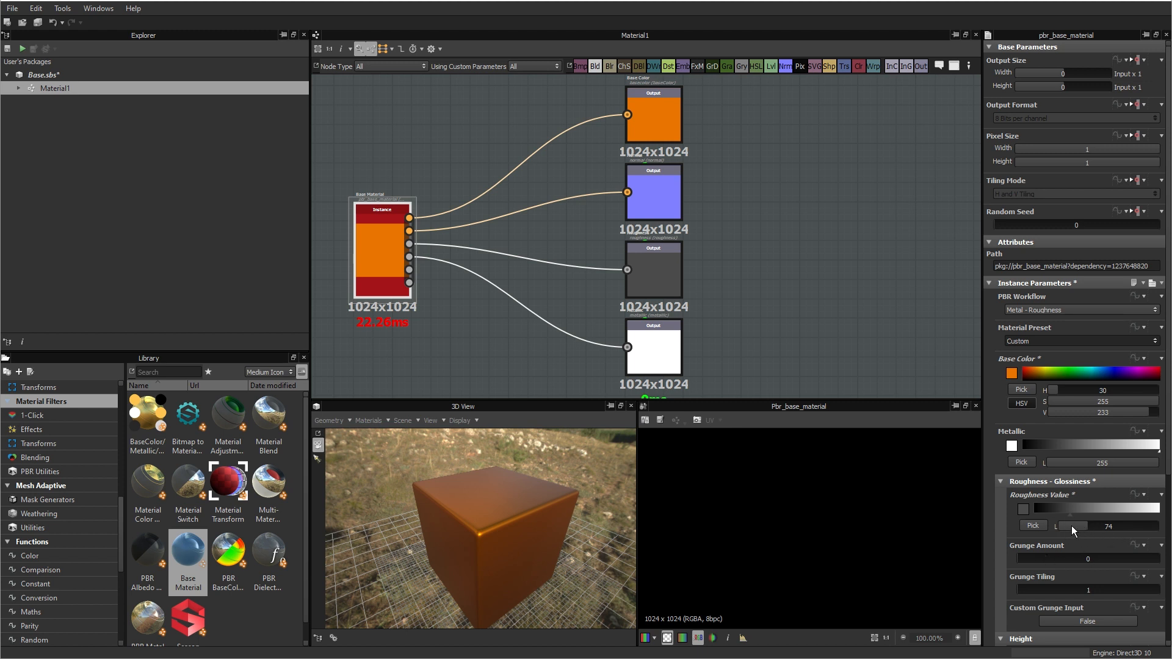
pyautogui.moveTo(1072, 526); pyautogui.dragTo(1070, 522)
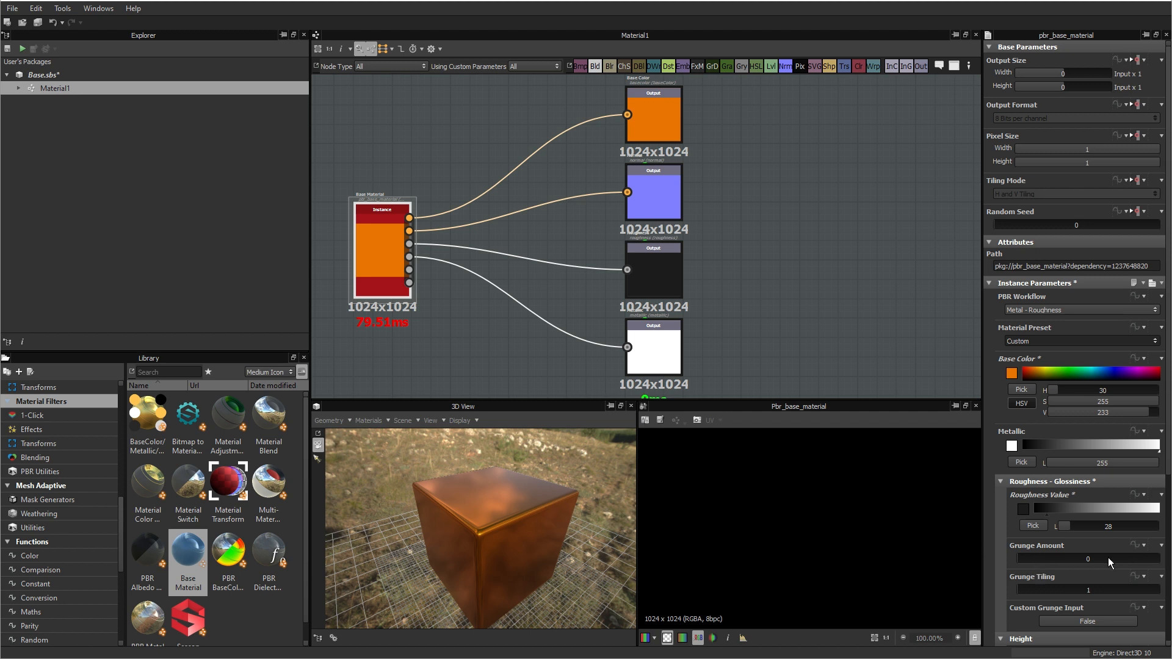
# Step: Try a Grunge Amount of 0.35 on the Base Material and inspect the cube's top surface up close
pyautogui.moveTo(1026, 558); pyautogui.dragTo(1065, 558)
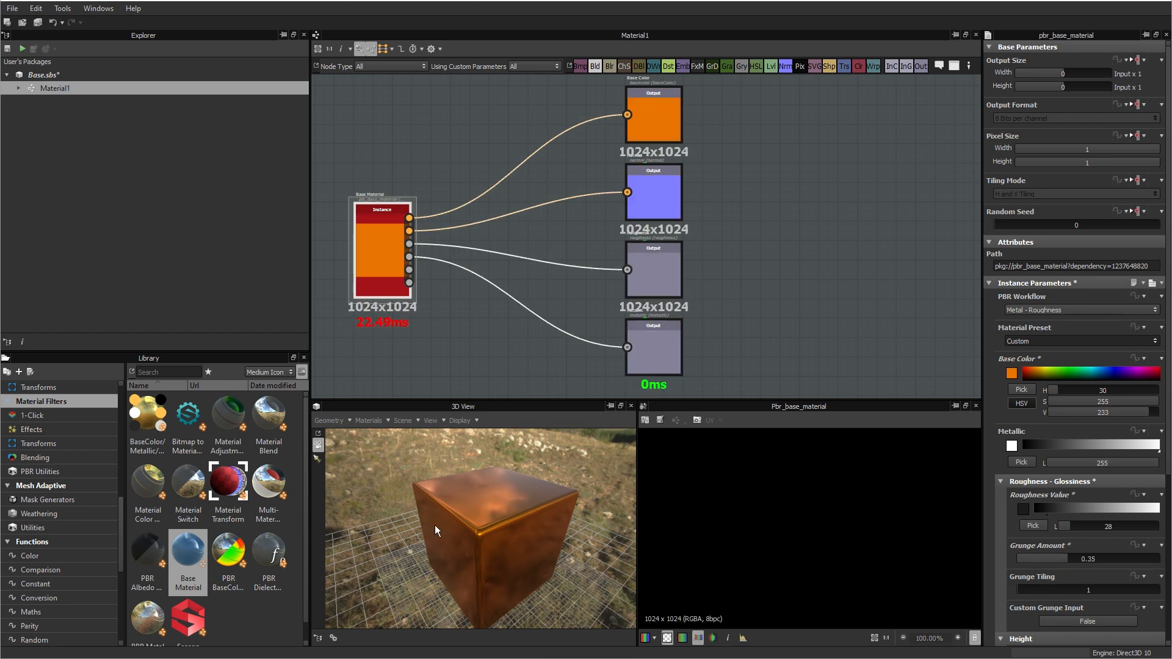
pyautogui.moveTo(434, 525); pyautogui.dragTo(484, 533)
pyautogui.scroll(6, 500, 534)
pyautogui.moveTo(494, 515); pyautogui.dragTo(487, 587, button='middle')
pyautogui.moveTo(486, 586); pyautogui.dragTo(568, 536)
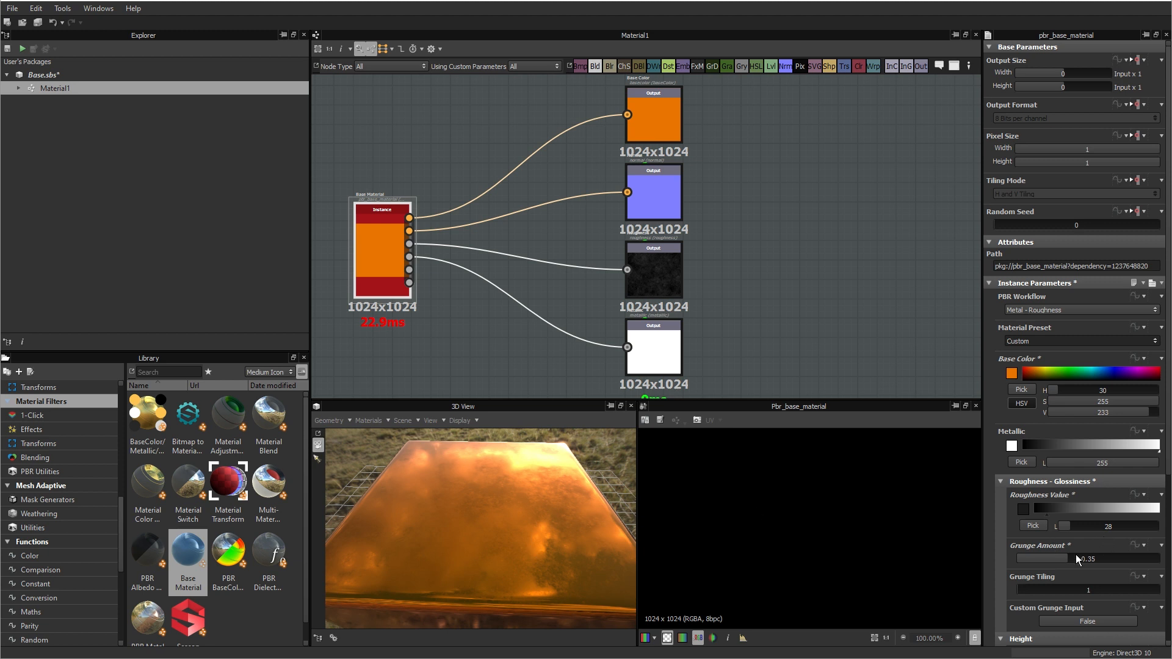
# Step: Set the Base Material's Roughness Value to 36 and its Grunge Amount to 0.14, checking the reflections on the cube
pyautogui.moveTo(1076, 557); pyautogui.dragTo(1027, 558)
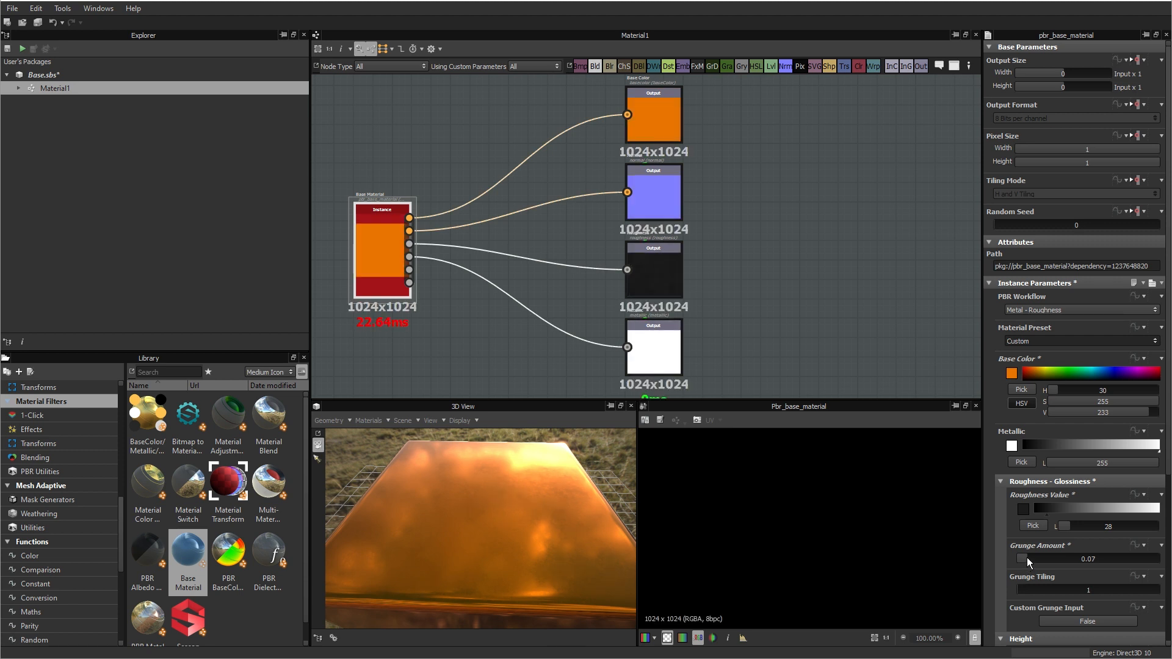
pyautogui.moveTo(1071, 525); pyautogui.dragTo(1037, 556)
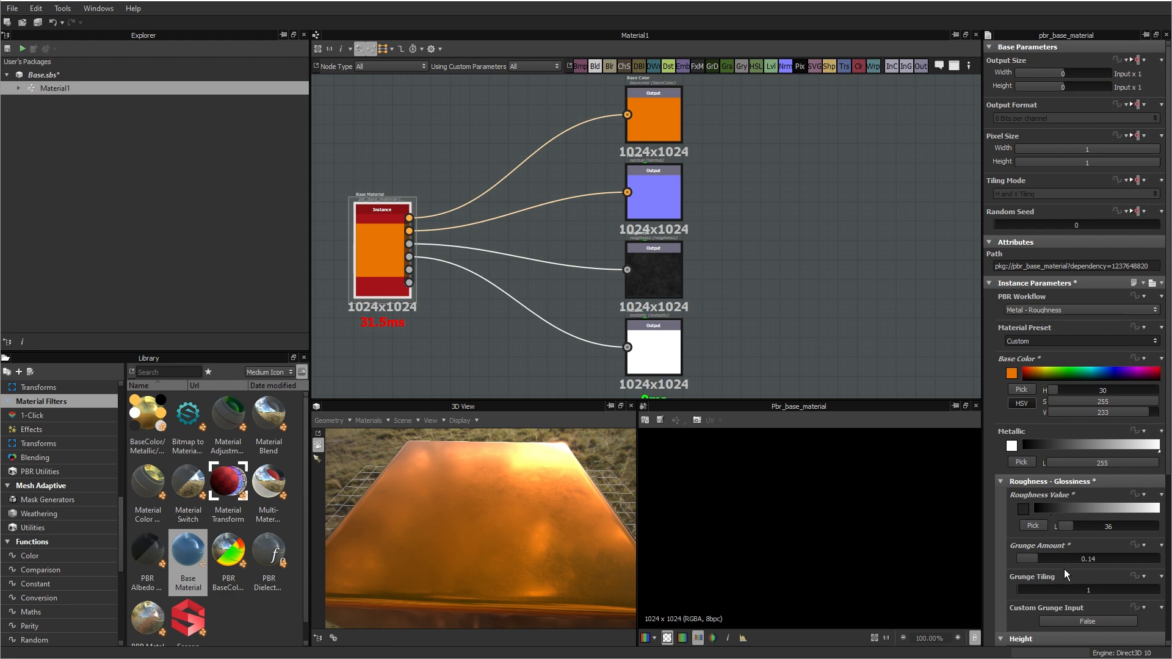
pyautogui.moveTo(586, 561); pyautogui.dragTo(557, 543)
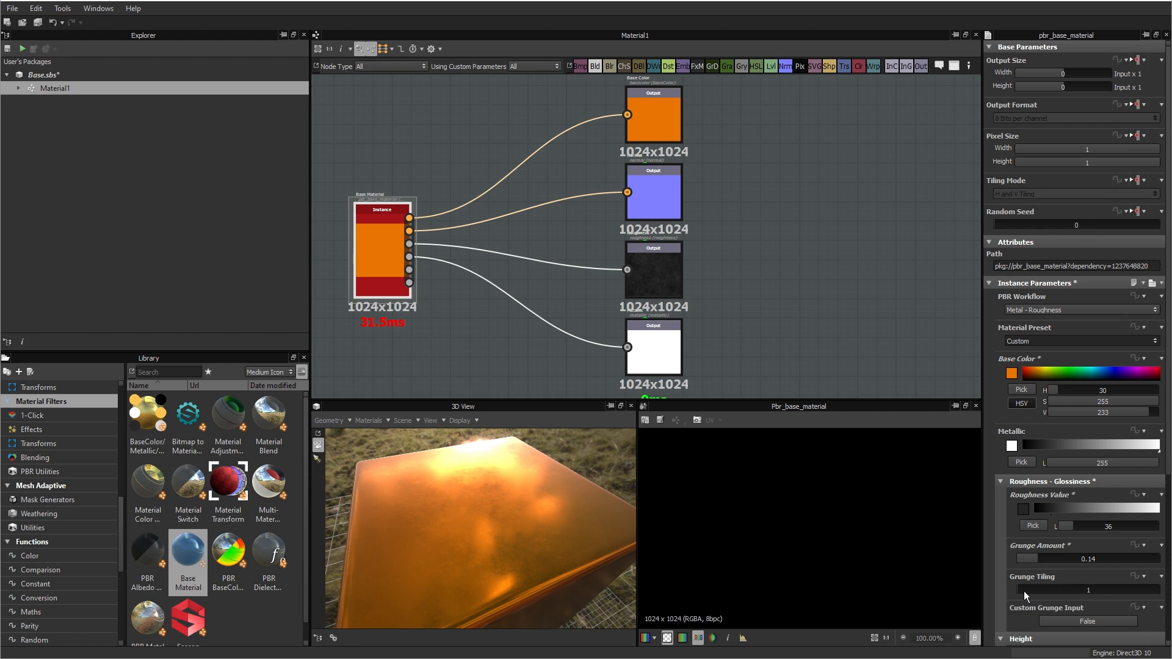
pyautogui.moveTo(629, 552); pyautogui.dragTo(412, 394)
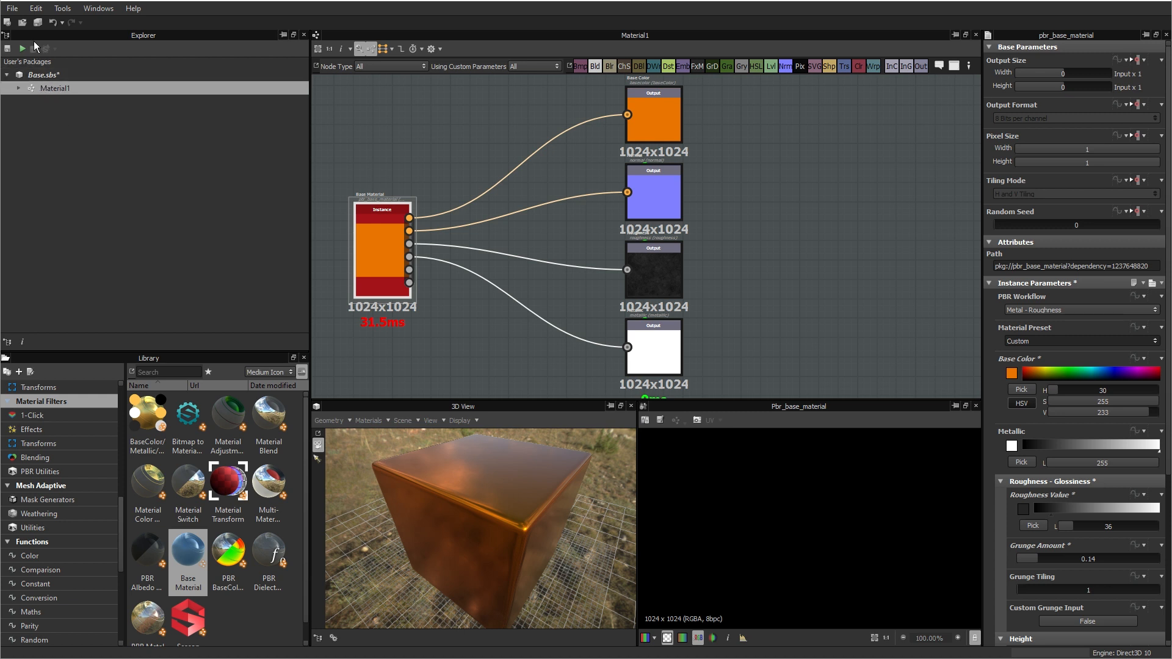
# Step: Copy the Material1 graph and paste the duplicate into the Base.sbs package
pyautogui.click(12, 9)
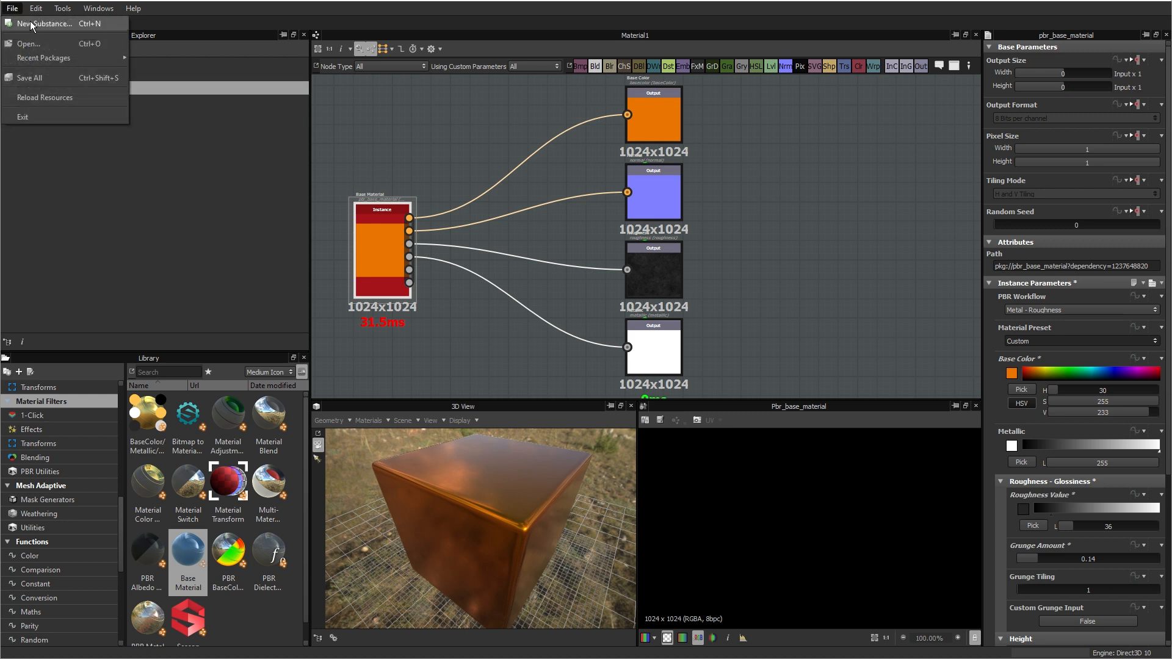
pyautogui.click(88, 193)
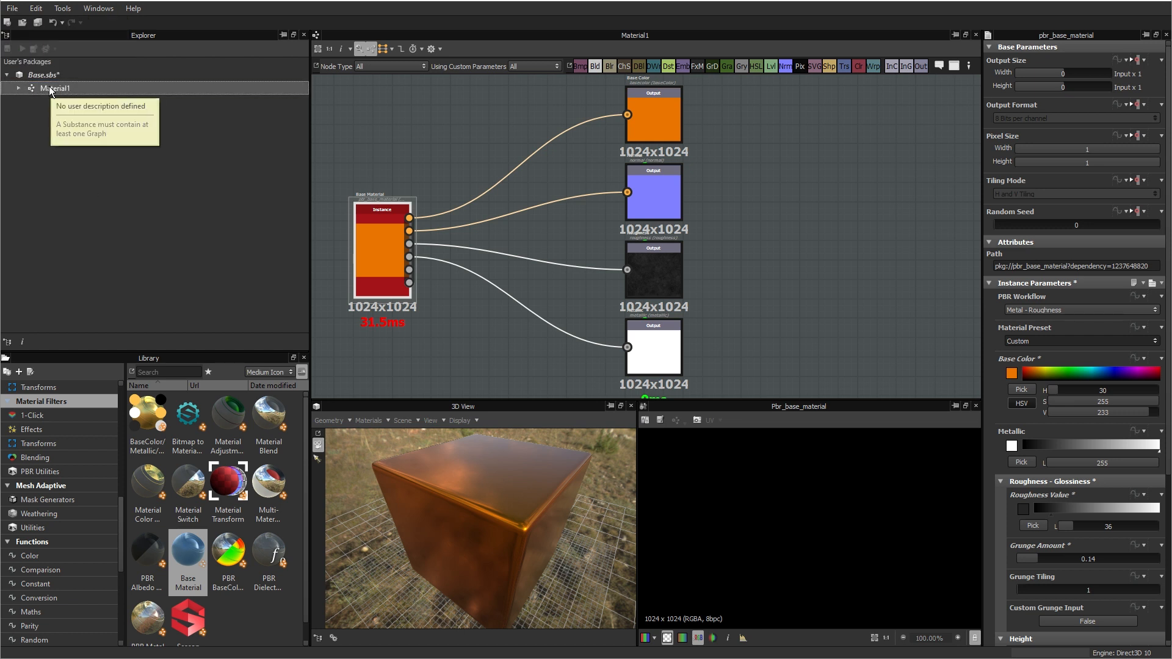
pyautogui.rightClick(49, 87)
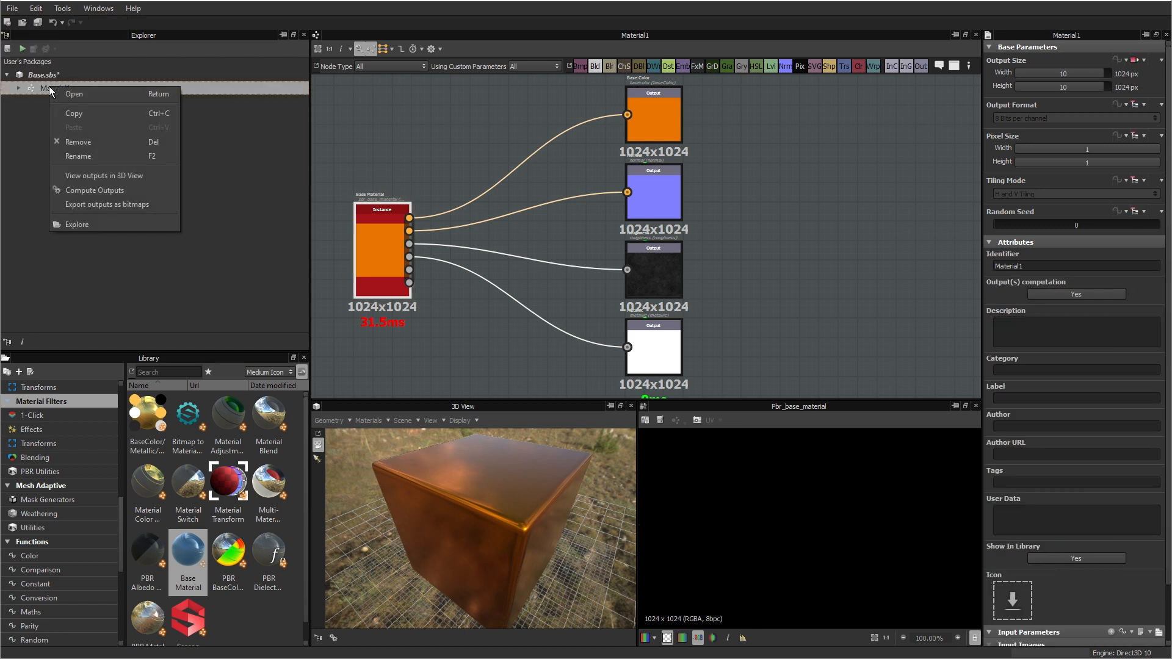
pyautogui.click(82, 113)
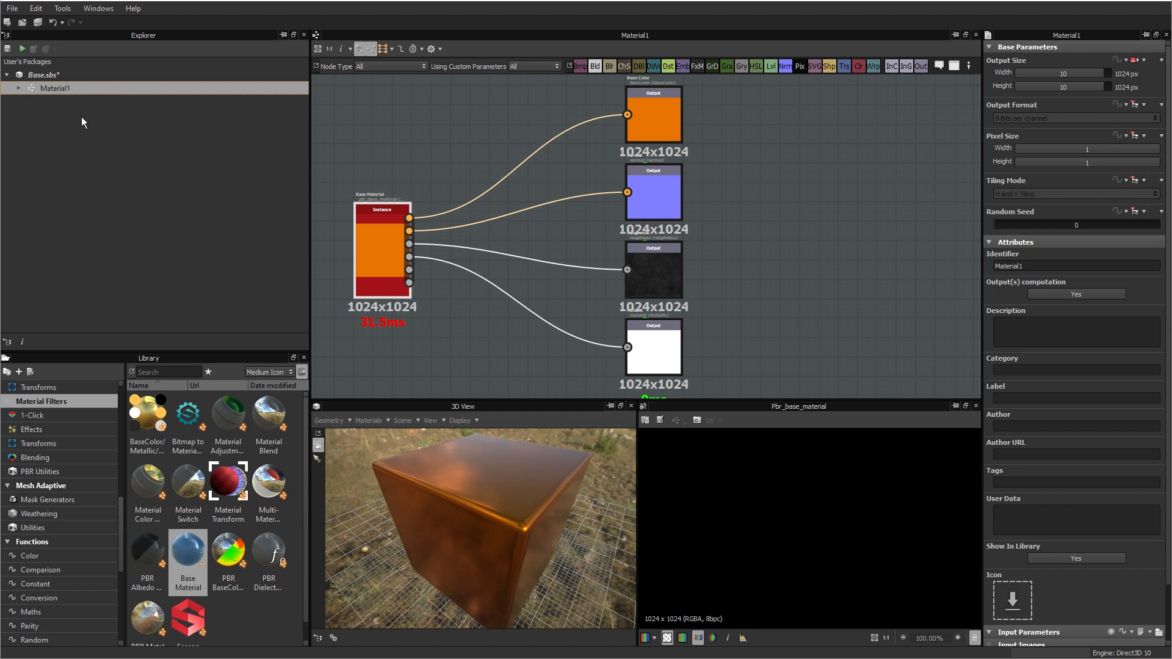
pyautogui.click(39, 73)
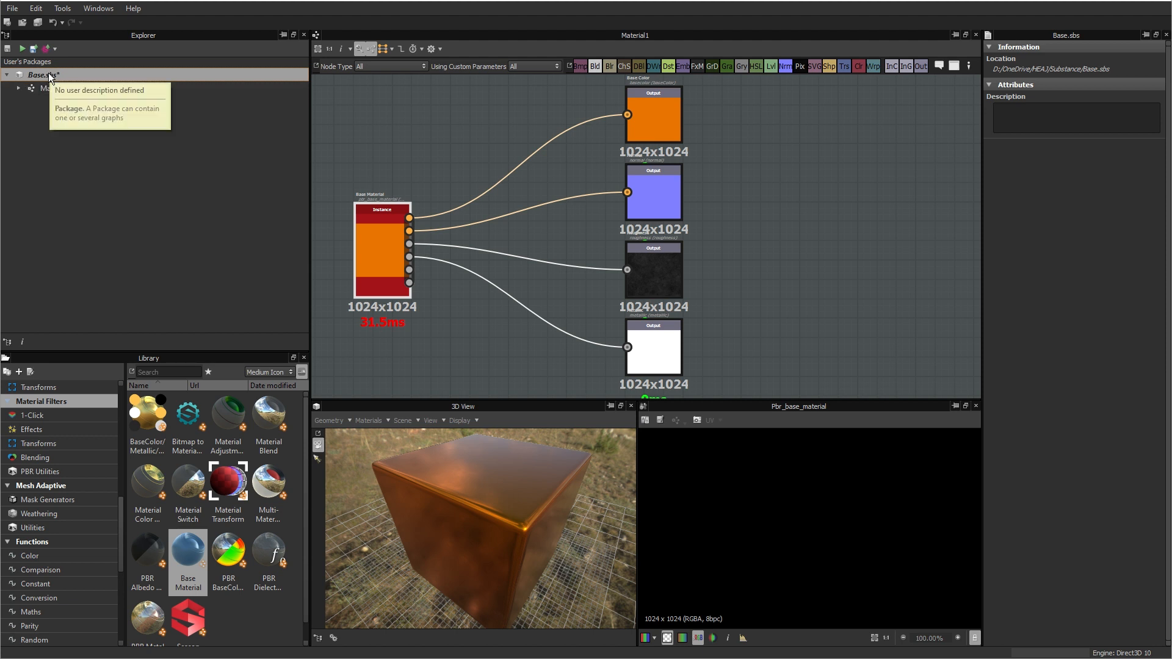
pyautogui.rightClick(48, 72)
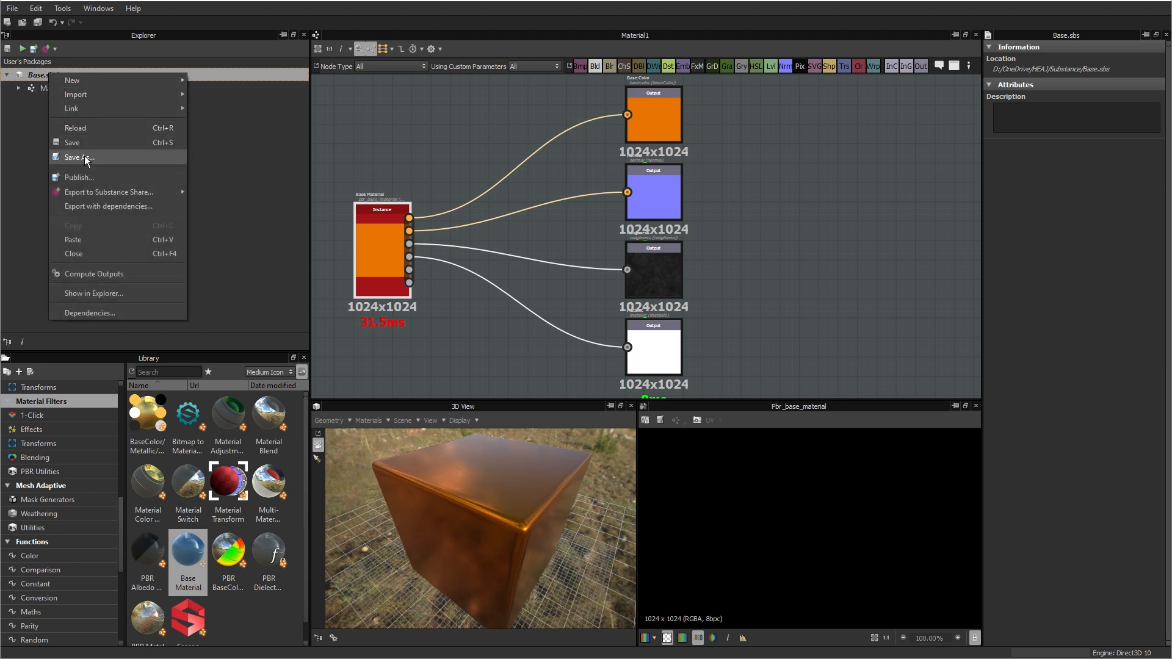
pyautogui.click(86, 243)
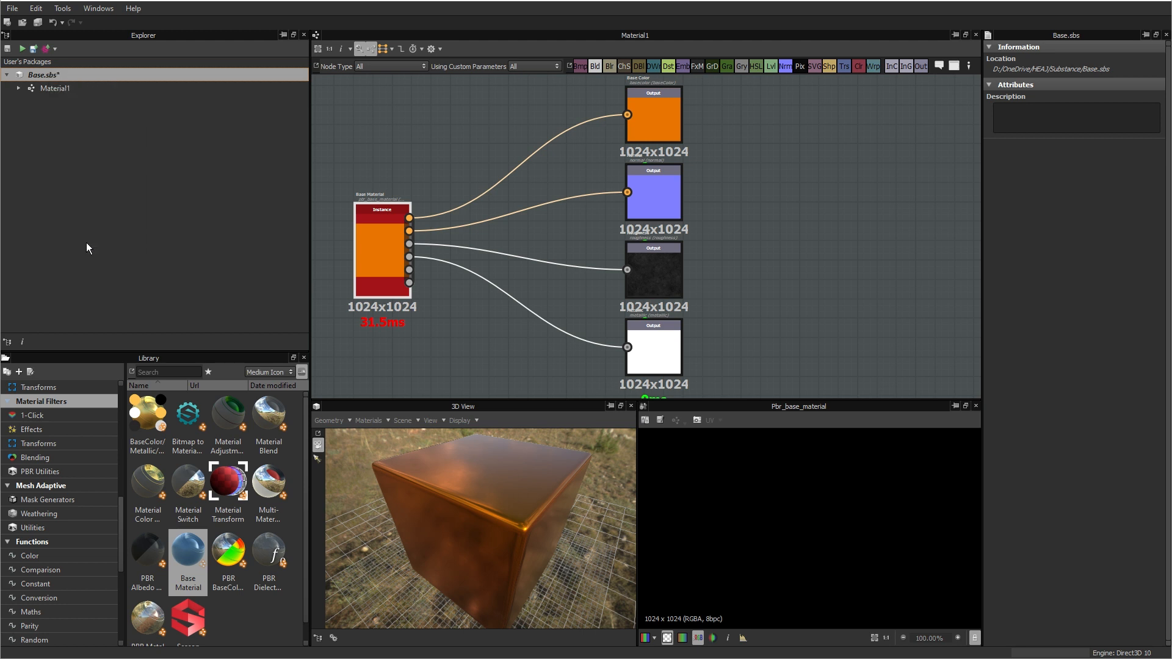
# Step: Rename the pasted graph copy to Material2 and open it for editing
pyautogui.click(52, 103)
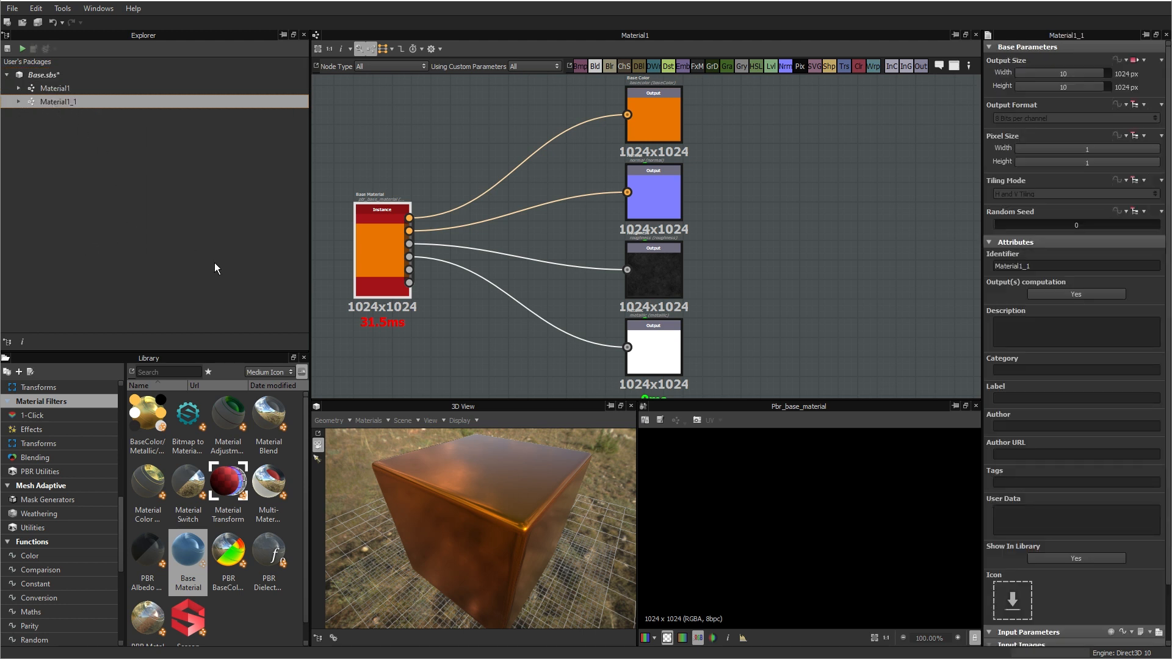
pyautogui.press('F2')
pyautogui.press('BackSpace')
pyautogui.press('BackSpace')
pyautogui.press('Return')
pyautogui.doubleClick(57, 102)
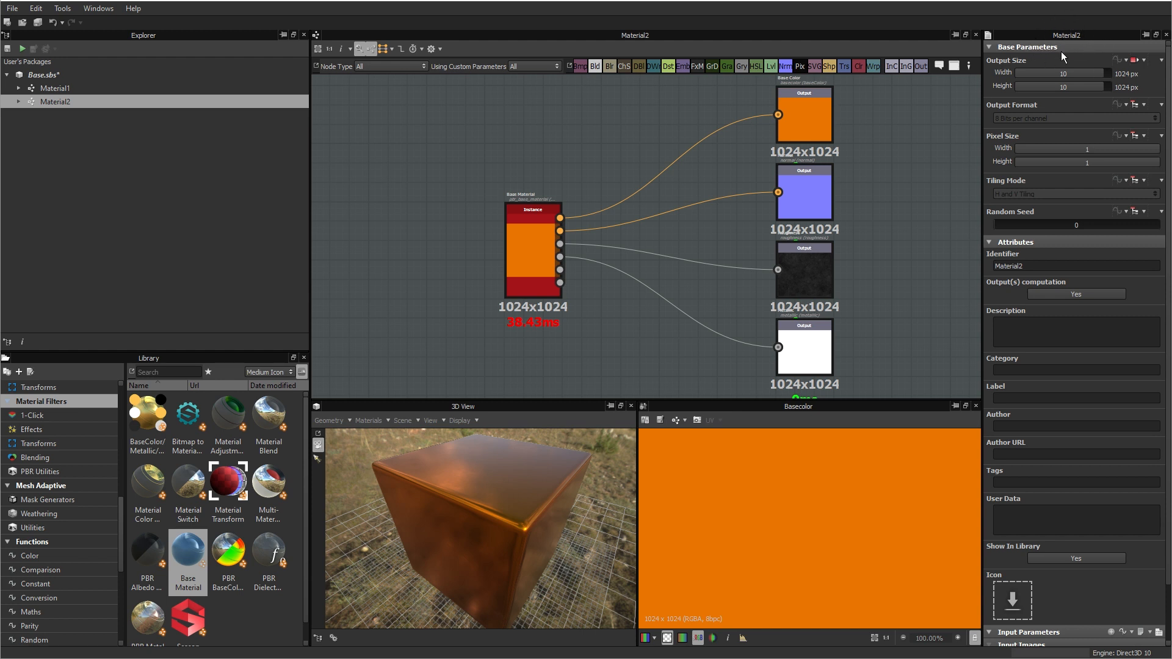
# Step: On Material2's Base Material node, set Metallic to 0 and the Base Color to neutral grey with saturation 0 and value 104
pyautogui.click(543, 262)
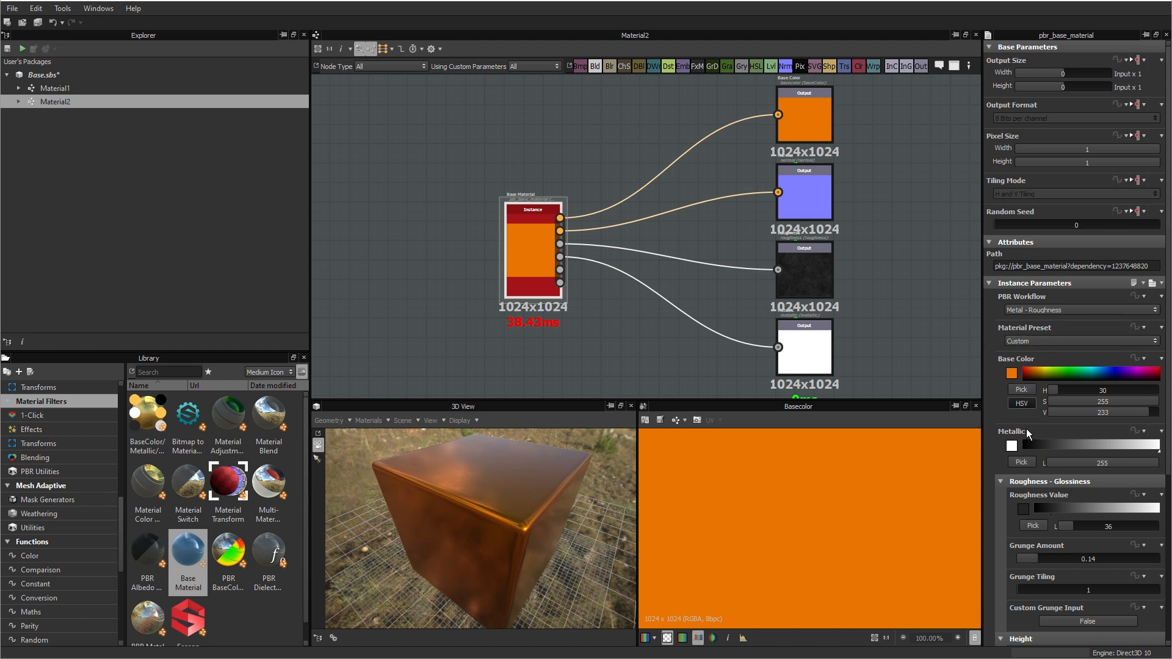
pyautogui.moveTo(1147, 448); pyautogui.dragTo(1026, 446)
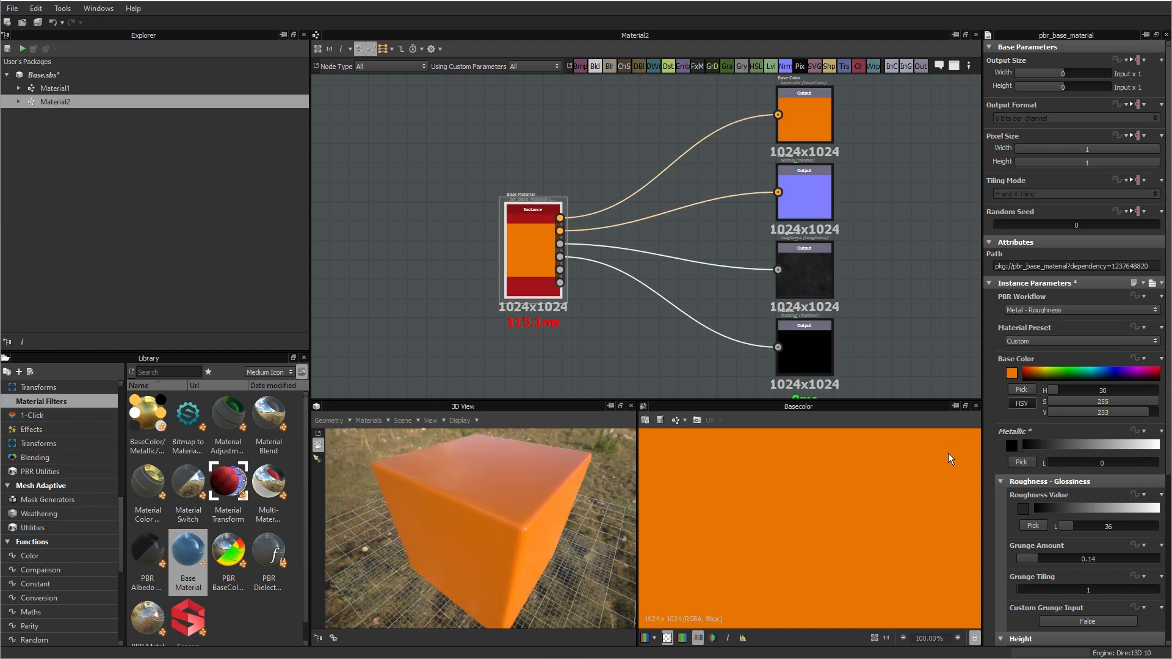
pyautogui.click(1011, 373)
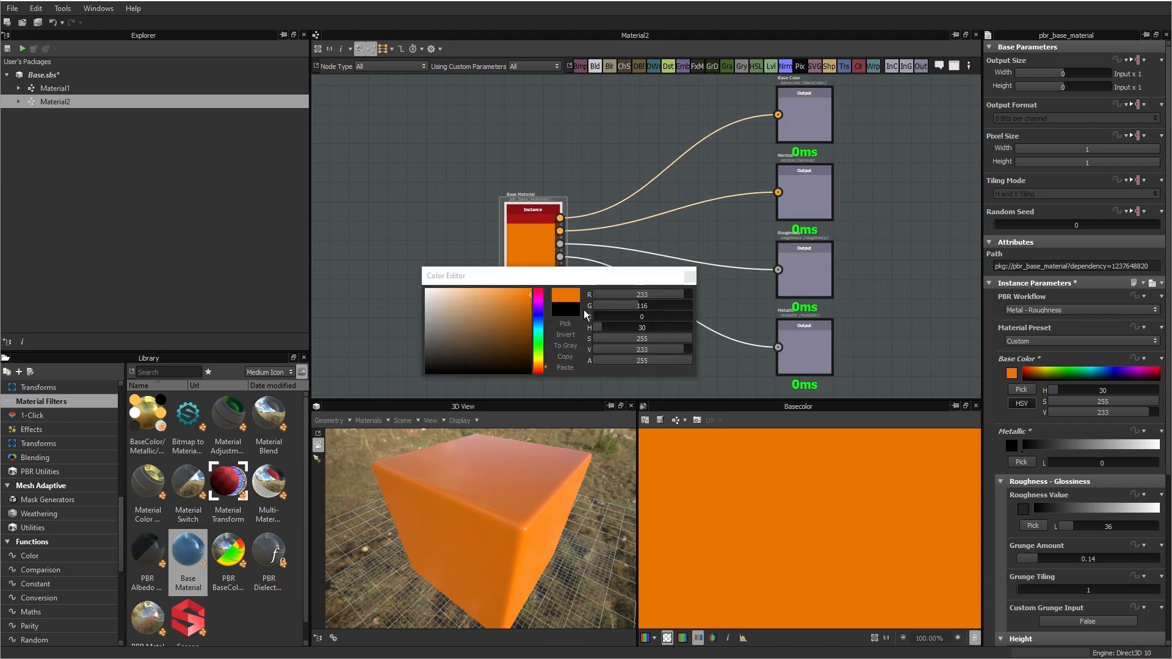
pyautogui.moveTo(432, 307); pyautogui.dragTo(386, 338)
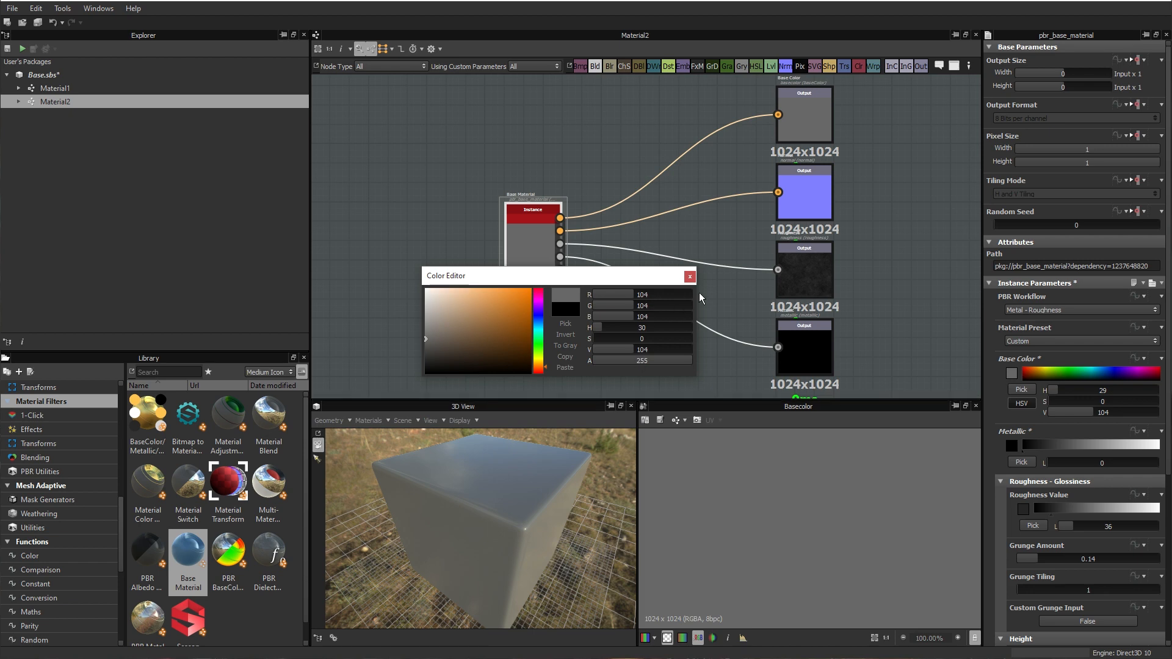
pyautogui.click(689, 276)
# Step: Set the Roughness Value of Material2's Base Material to 59 and its Grunge Amount to 0.07
pyautogui.moveTo(469, 531); pyautogui.dragTo(706, 537)
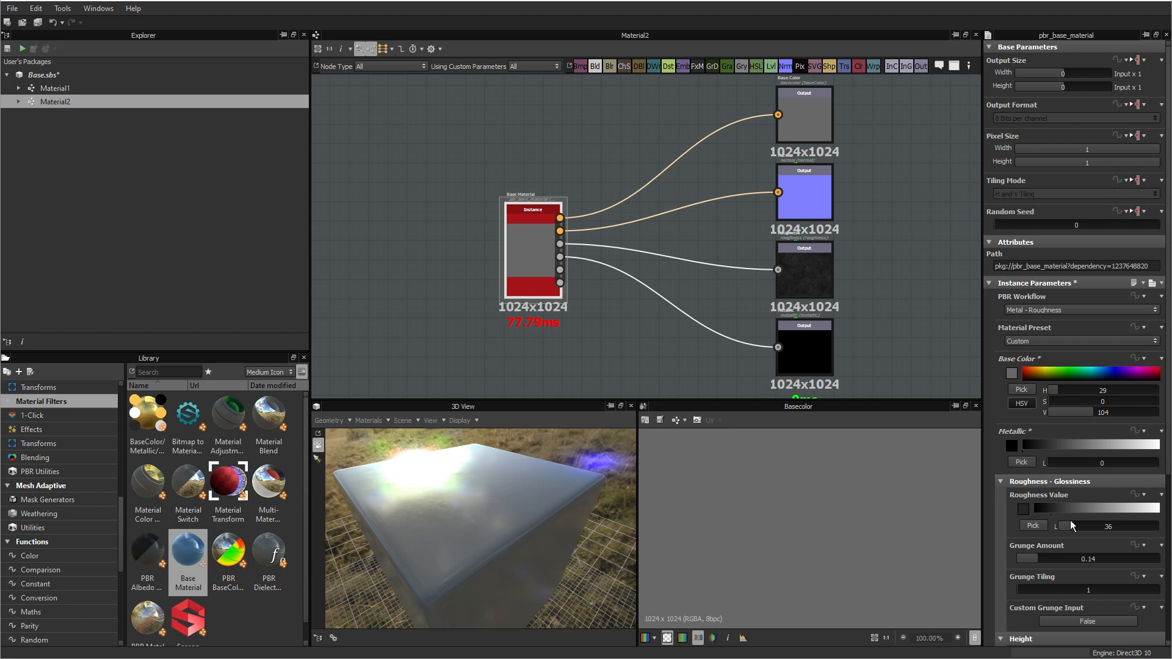
pyautogui.moveTo(1071, 531); pyautogui.dragTo(1082, 529)
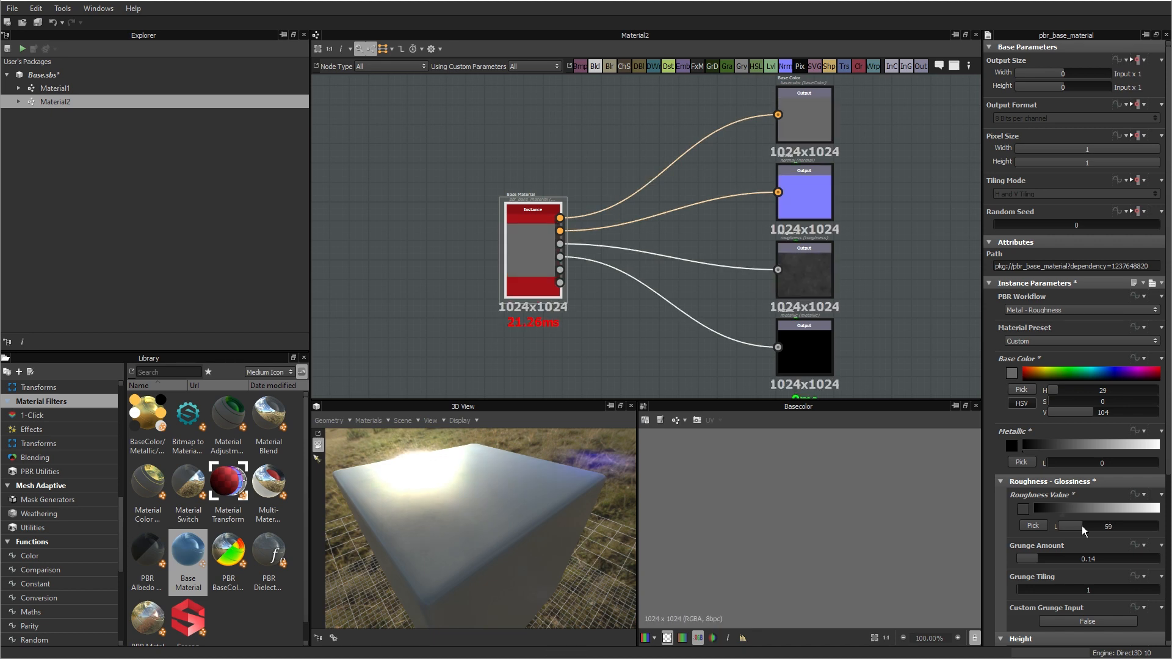
pyautogui.moveTo(1034, 562); pyautogui.dragTo(1027, 562)
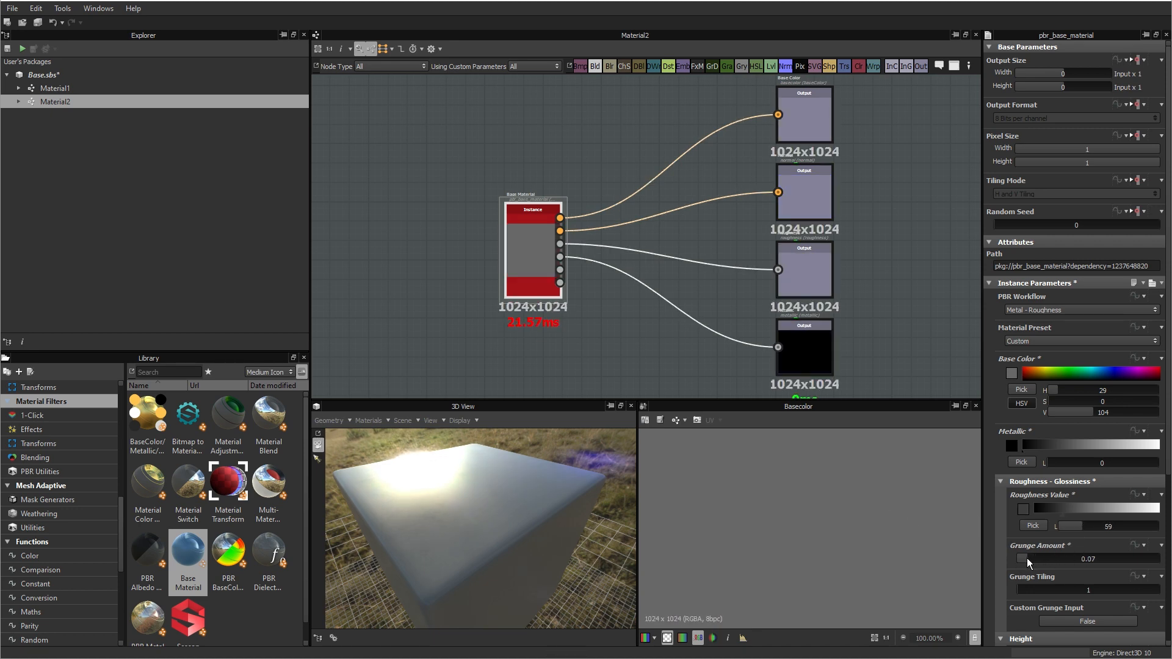
pyautogui.moveTo(492, 543); pyautogui.dragTo(557, 568)
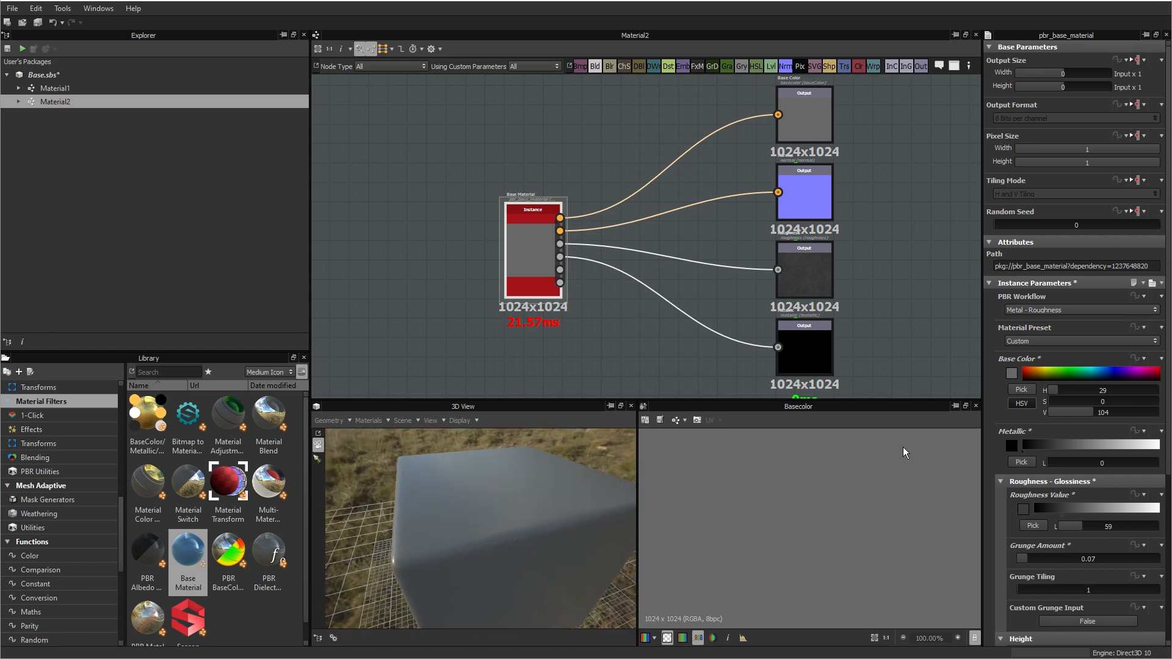
# Step: Lighten the Base Color of Material2's Base Material to a neutral grey with value 158 and check it on the cube
pyautogui.click(1011, 373)
pyautogui.moveTo(438, 318); pyautogui.dragTo(421, 320)
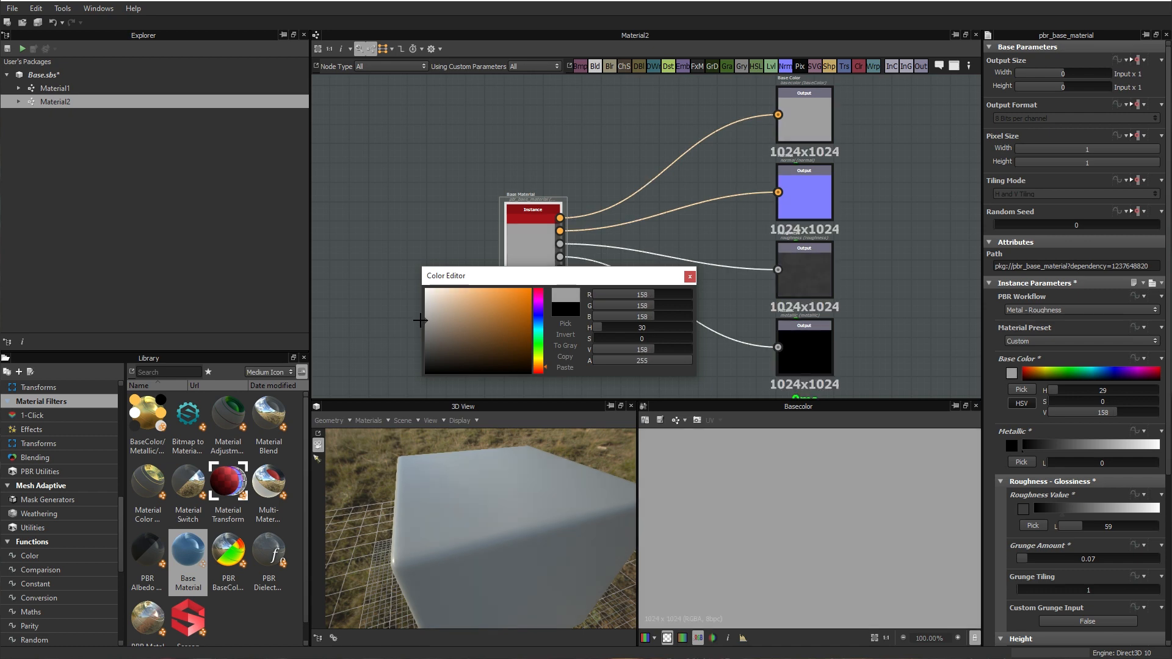
pyautogui.click(689, 277)
pyautogui.moveTo(479, 478); pyautogui.dragTo(541, 519)
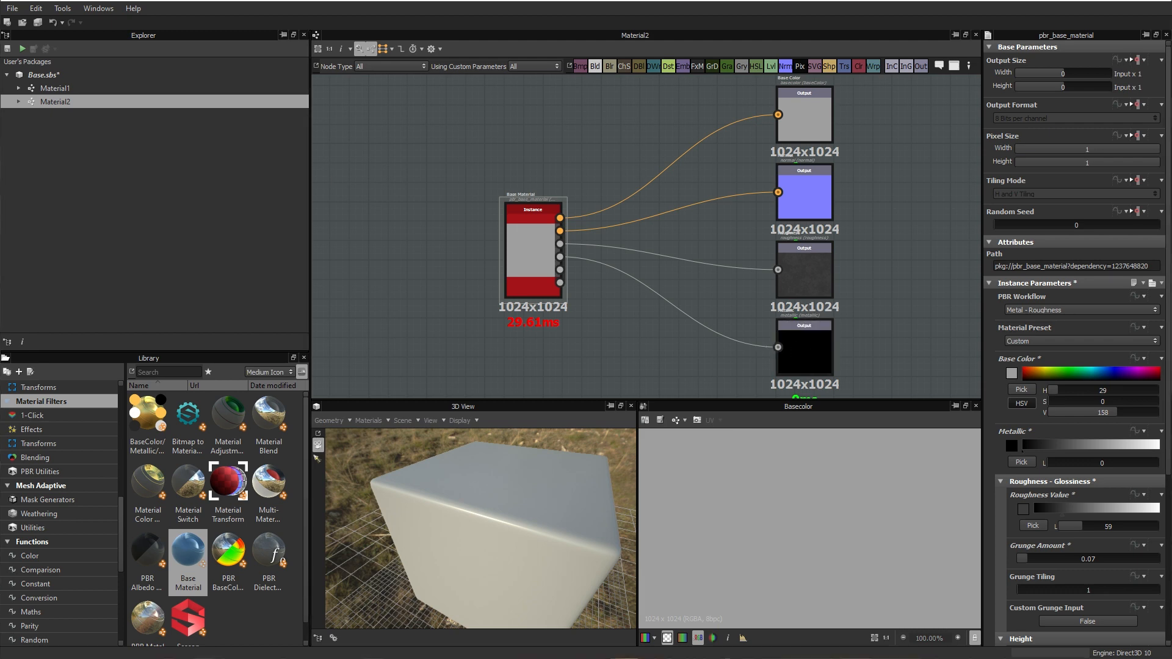
# Step: Bring the Models folder window in File Explorer into view and start linking 3D meshes to the Base.sbs package
pyautogui.moveTo(1171, 342); pyautogui.dragTo(766, 214)
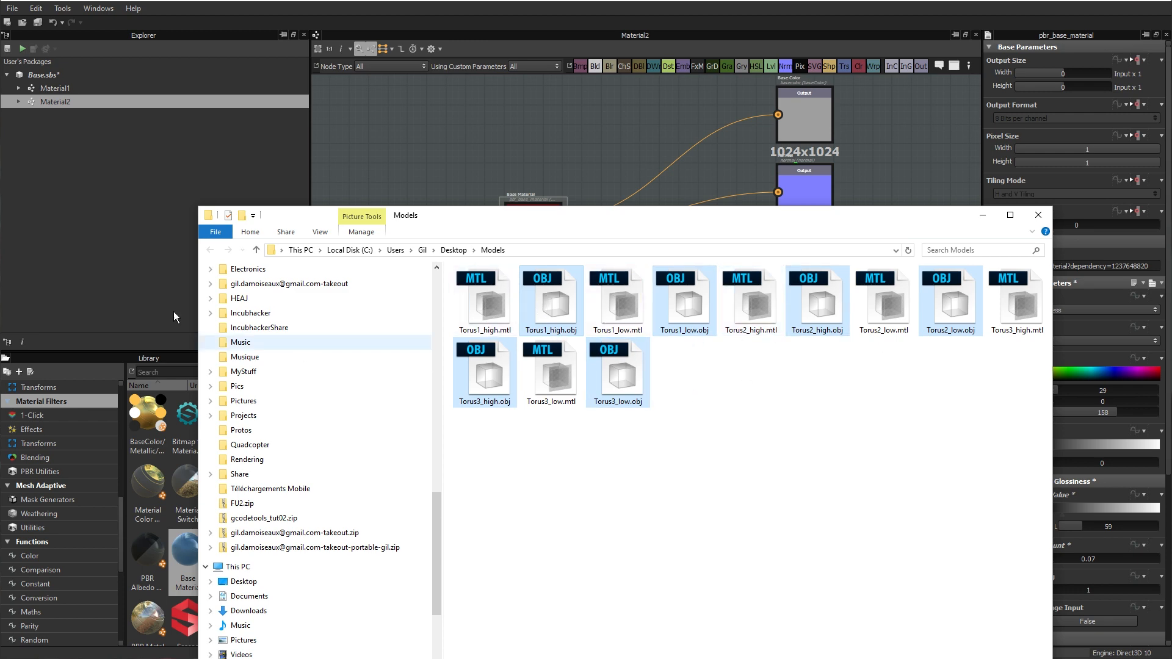
pyautogui.click(37, 75)
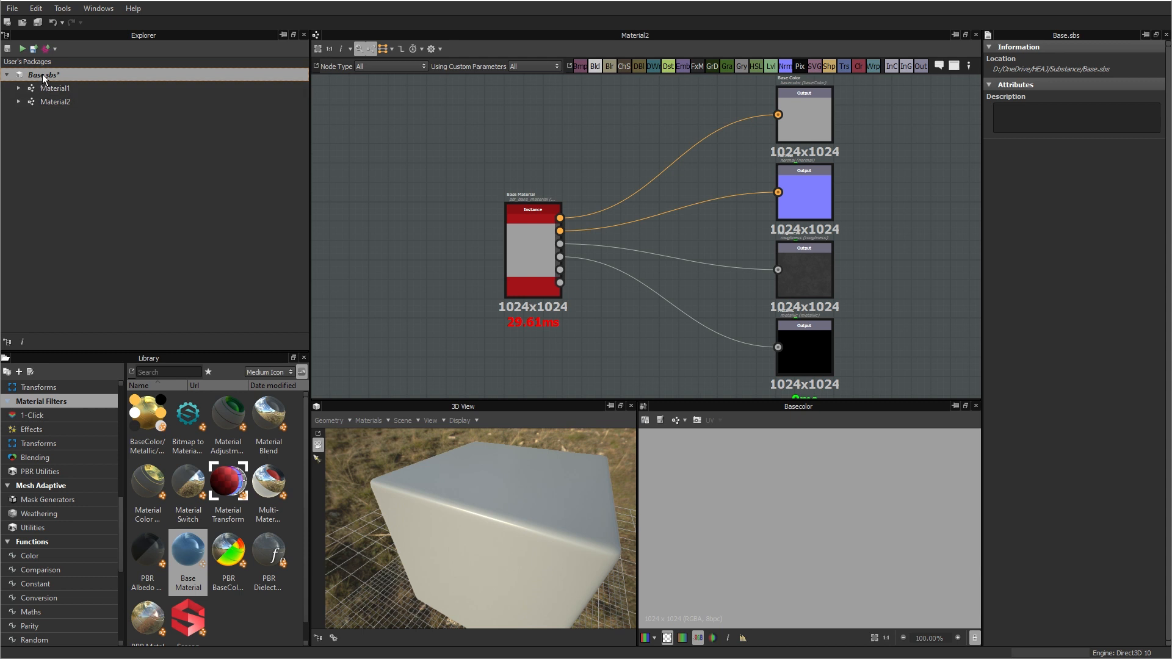
pyautogui.rightClick(39, 74)
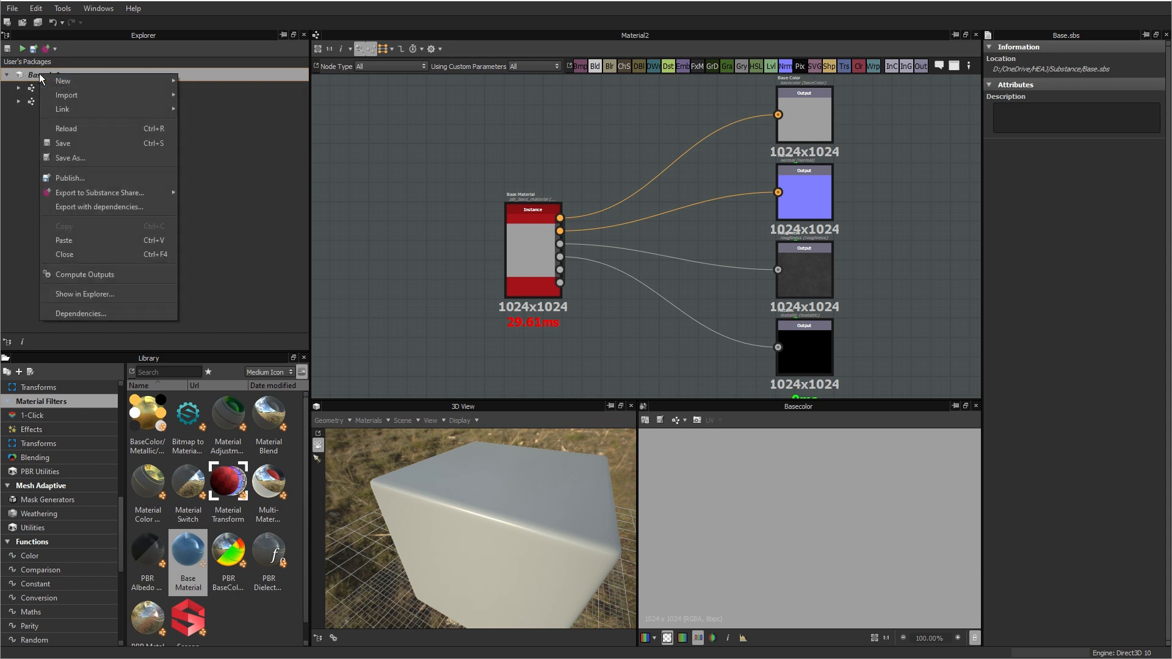
pyautogui.moveTo(72, 108)
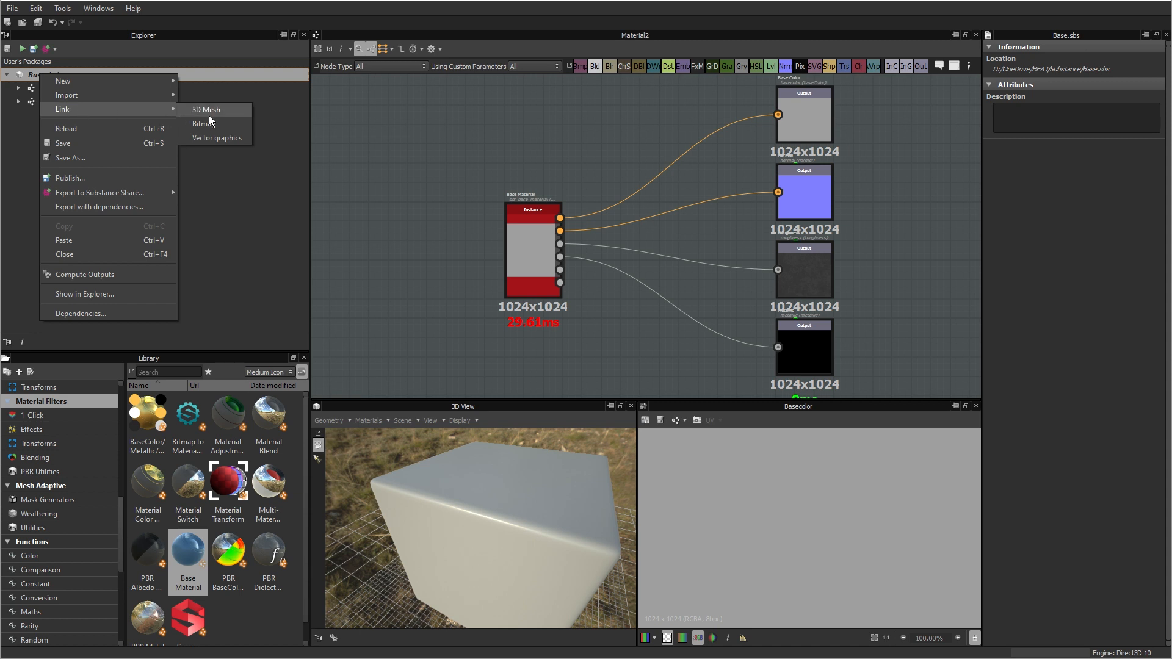
pyautogui.click(222, 110)
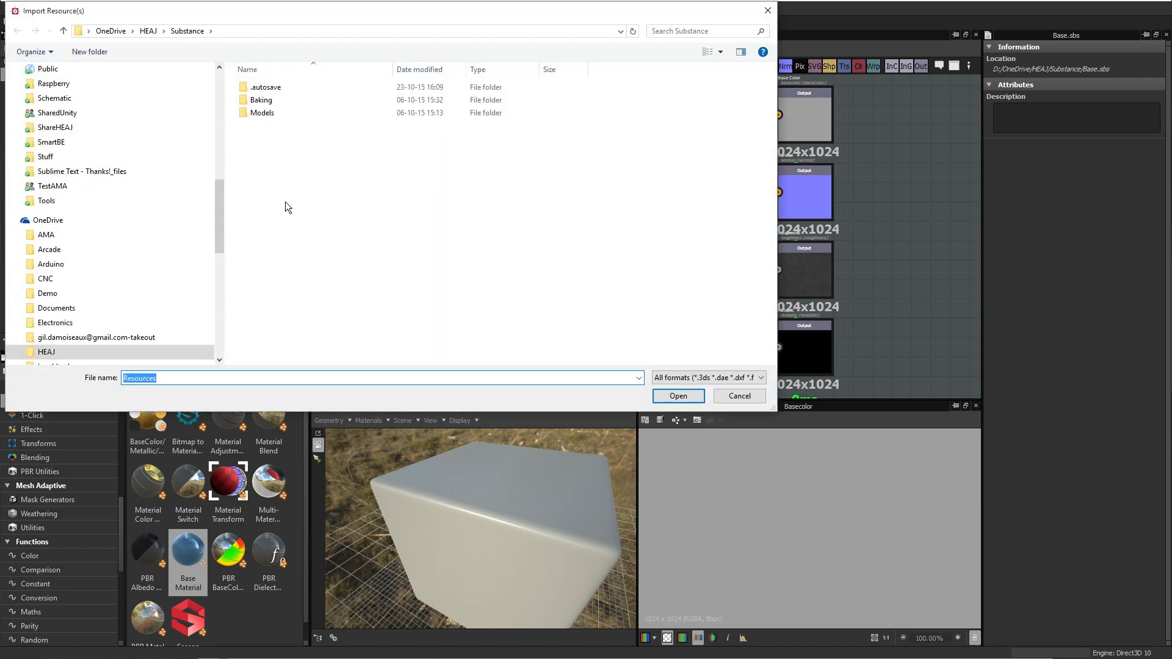
# Step: Link the high and low OBJ meshes of Torus1, Torus2 and Torus3 from the Desktop's Models folder to the Base.sbs package
pyautogui.hotkey('alt', 'Tab')
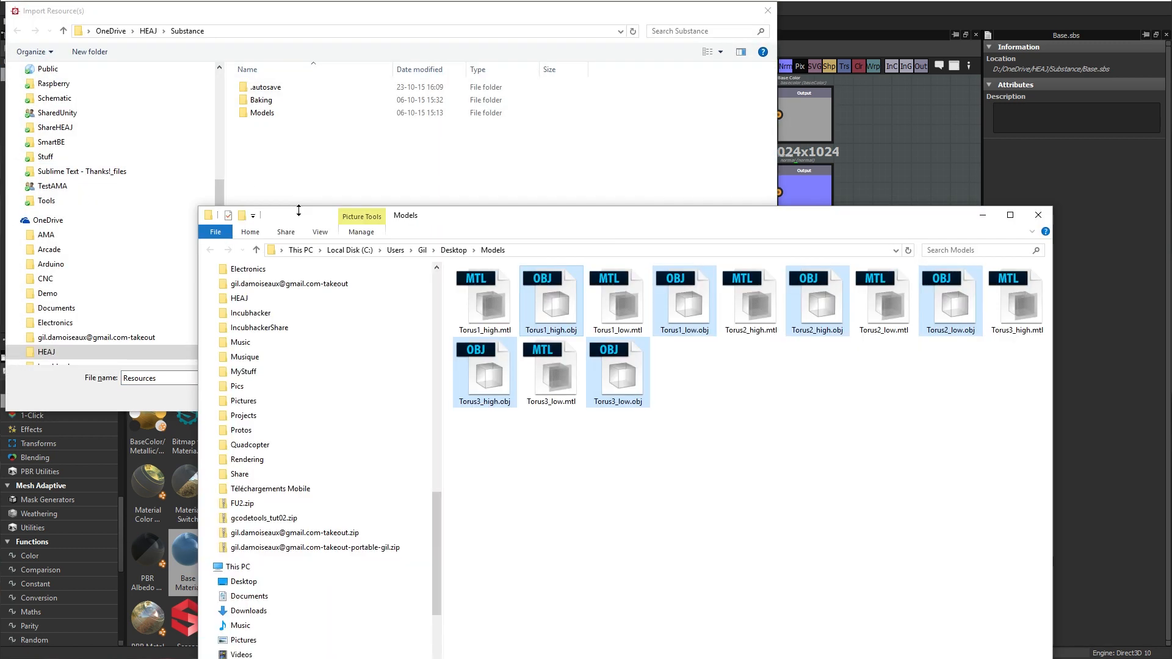
pyautogui.click(524, 249)
pyautogui.hotkey('ctrl', 'c')
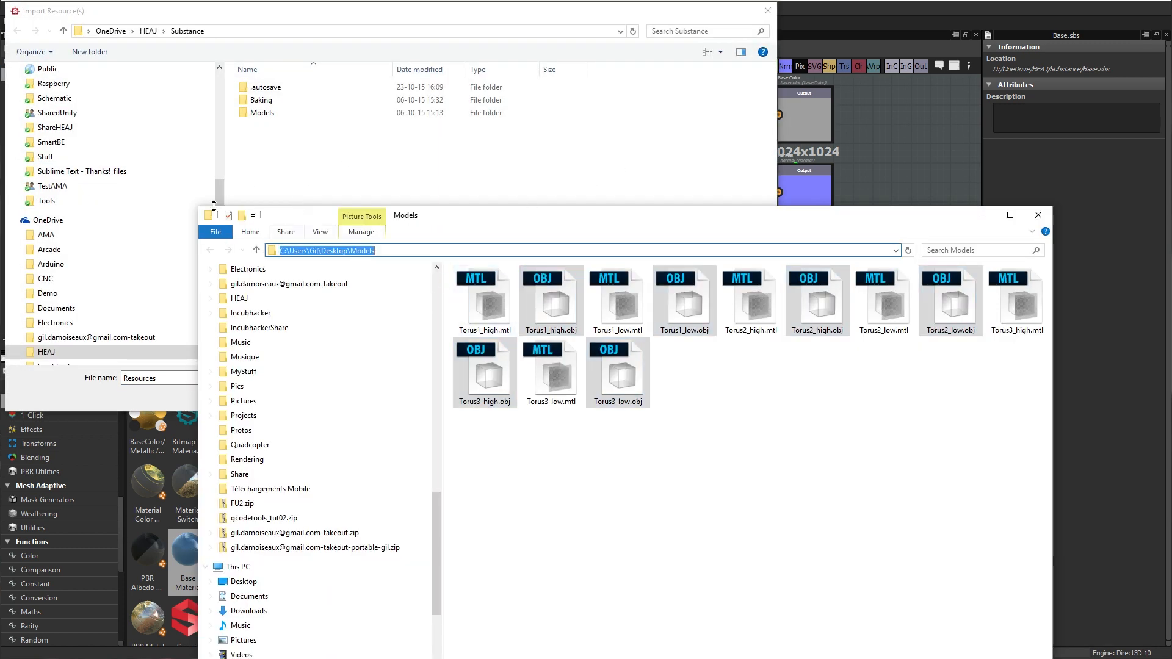
pyautogui.click(225, 21)
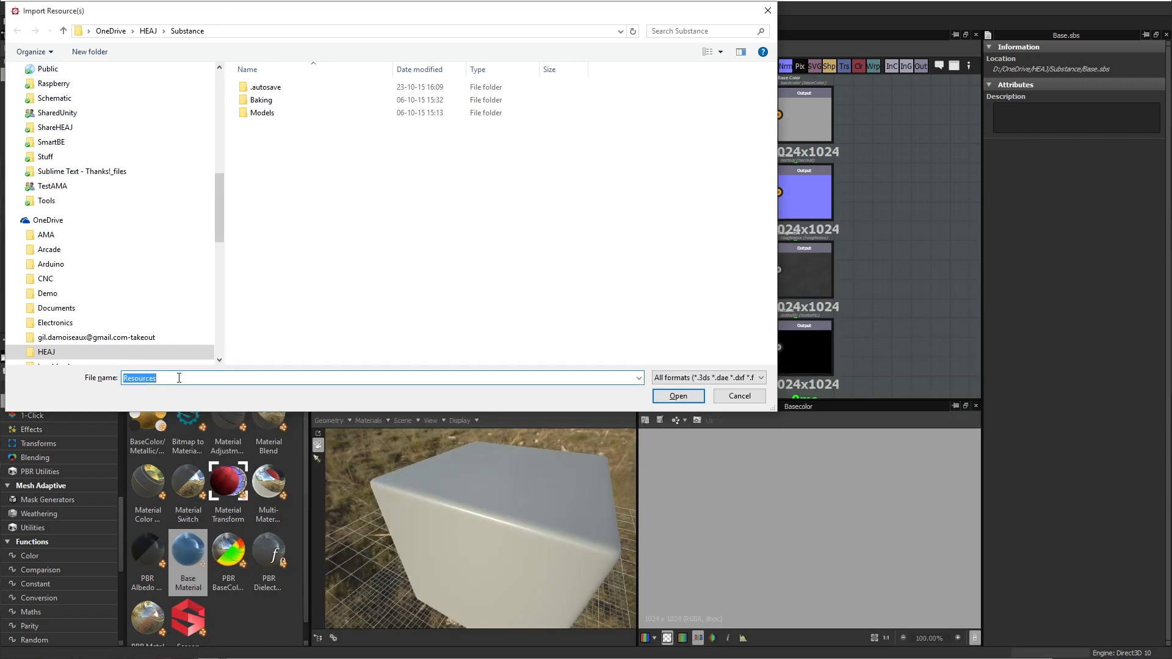
pyautogui.hotkey('ctrl', 'v')
pyautogui.press('Return')
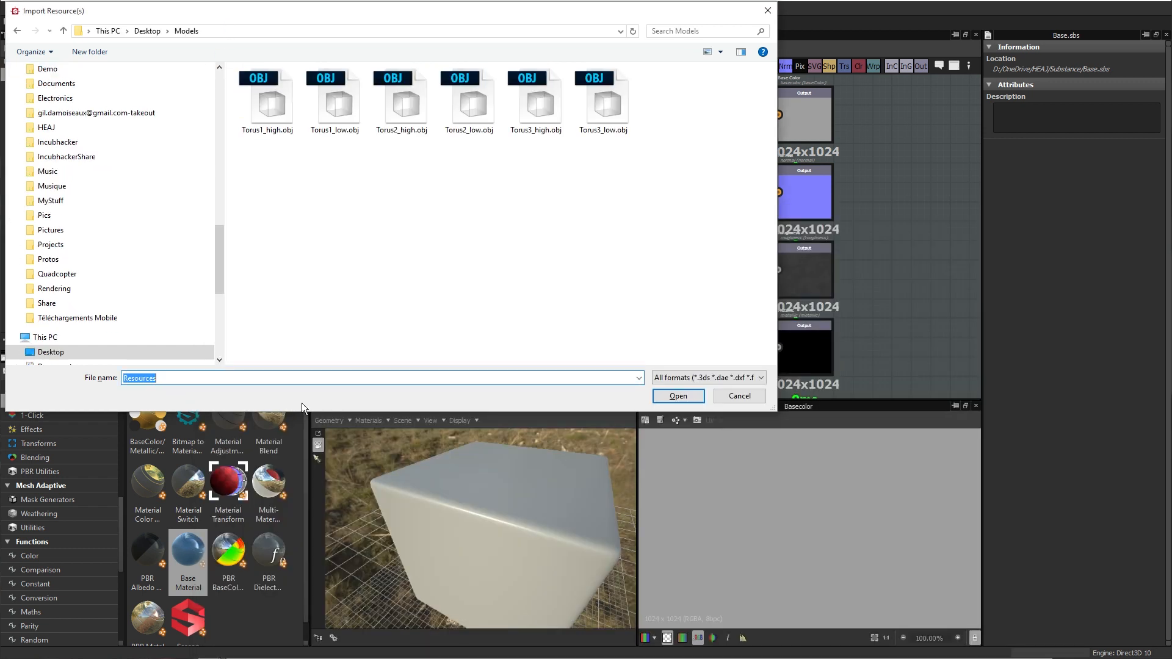
pyautogui.moveTo(259, 191); pyautogui.dragTo(637, 64)
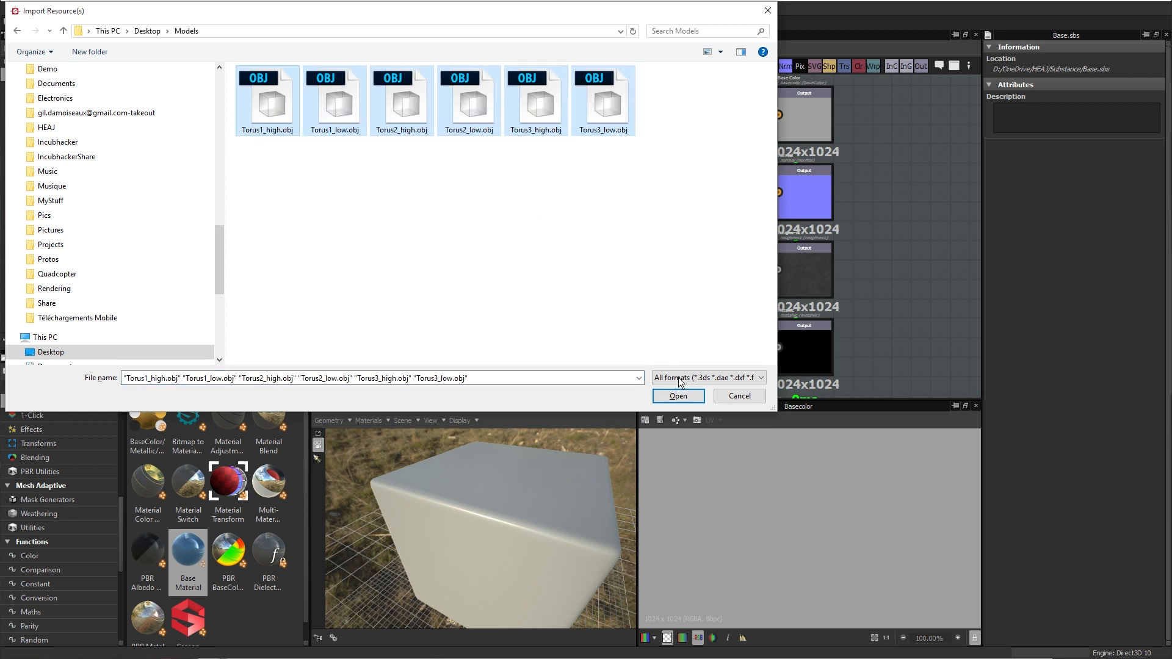
pyautogui.click(687, 401)
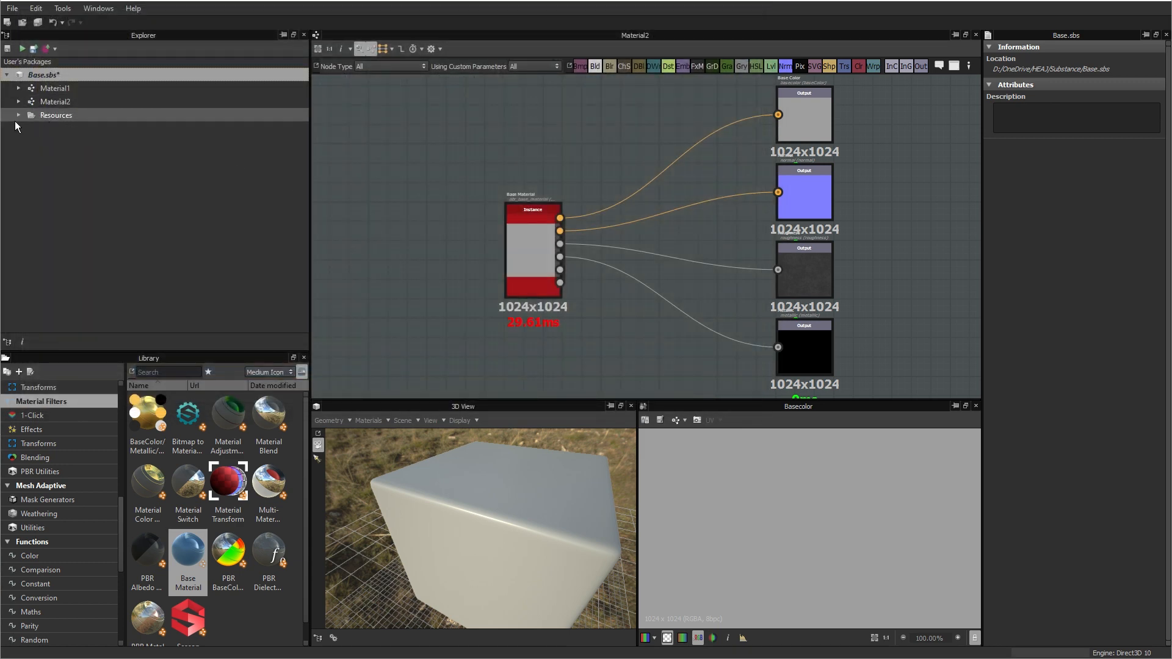
# Step: Expand the package's Resources folder and inspect the Torus1_high mesh up close in the 3D view
pyautogui.click(18, 115)
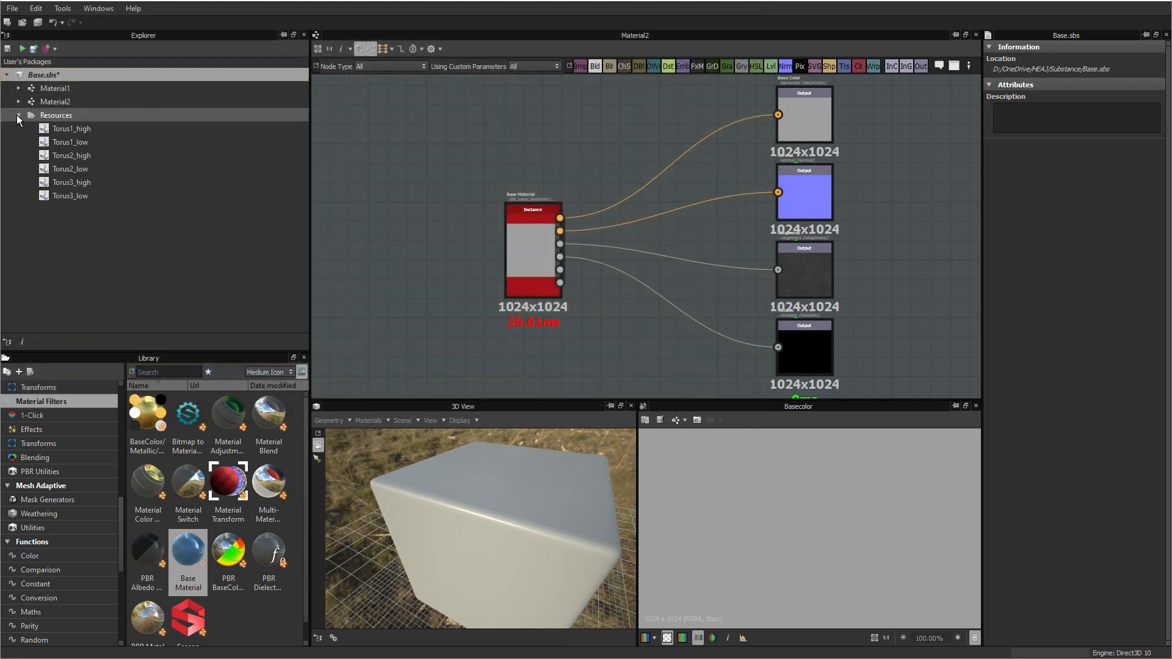
pyautogui.click(73, 129)
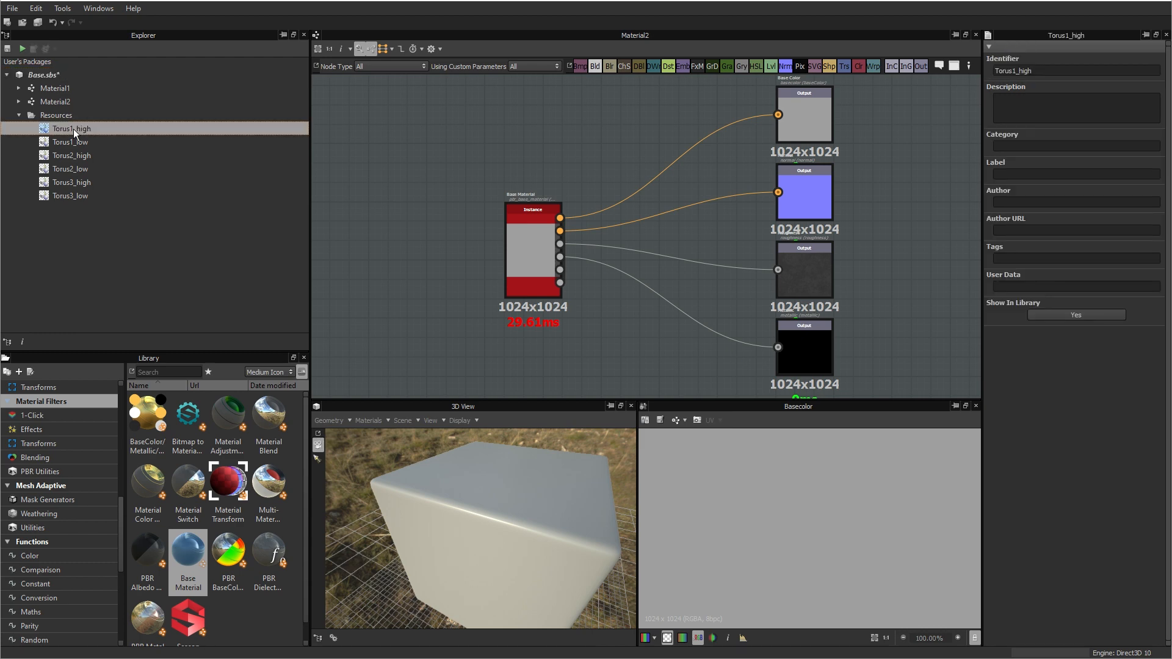
pyautogui.doubleClick(73, 129)
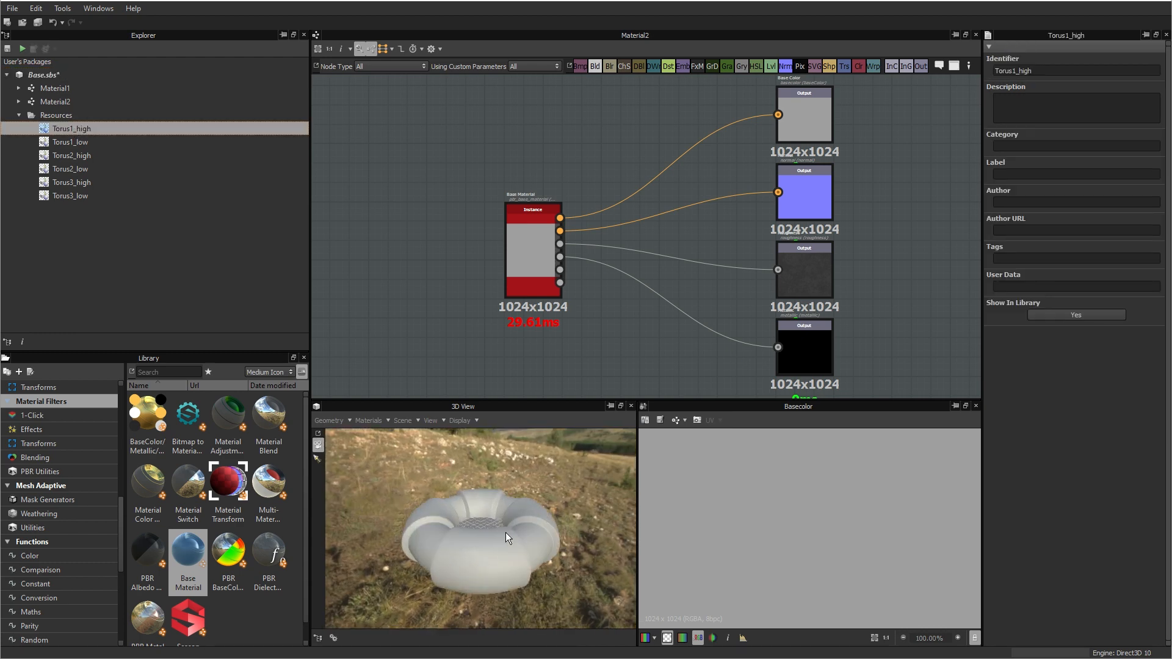
pyautogui.scroll(5, 506, 532)
pyautogui.moveTo(475, 551); pyautogui.dragTo(536, 531)
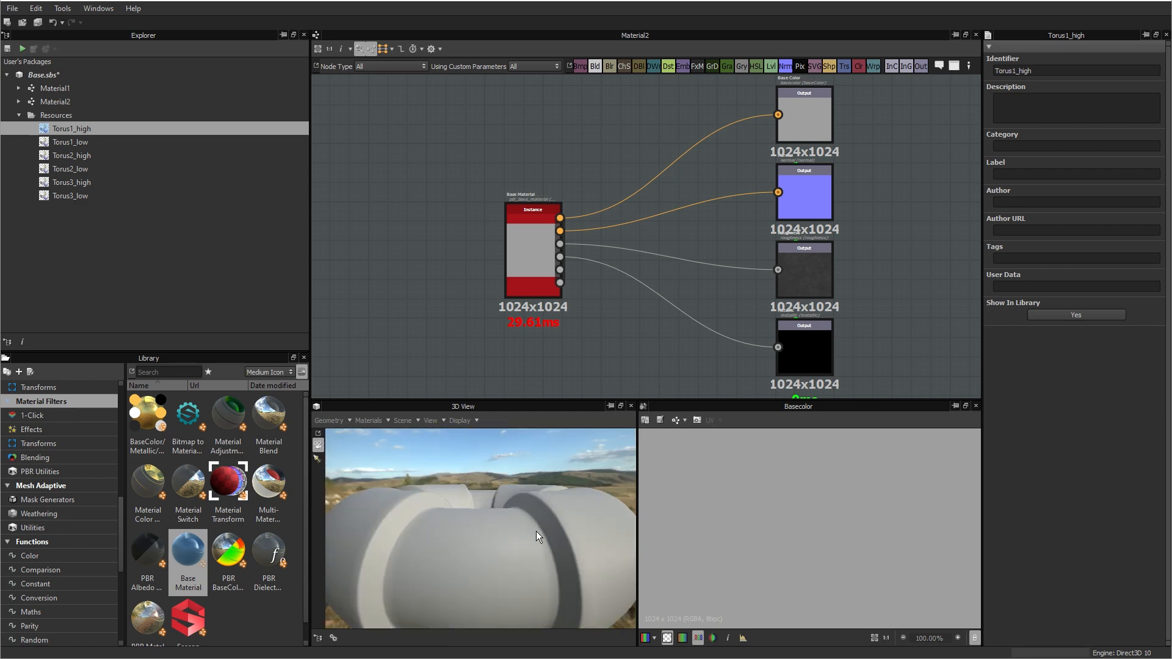
# Step: Examine Torus1_high's mesh density in wireframe display and return to shaded display
pyautogui.click(460, 420)
pyautogui.click(483, 435)
pyautogui.moveTo(482, 434); pyautogui.dragTo(469, 585)
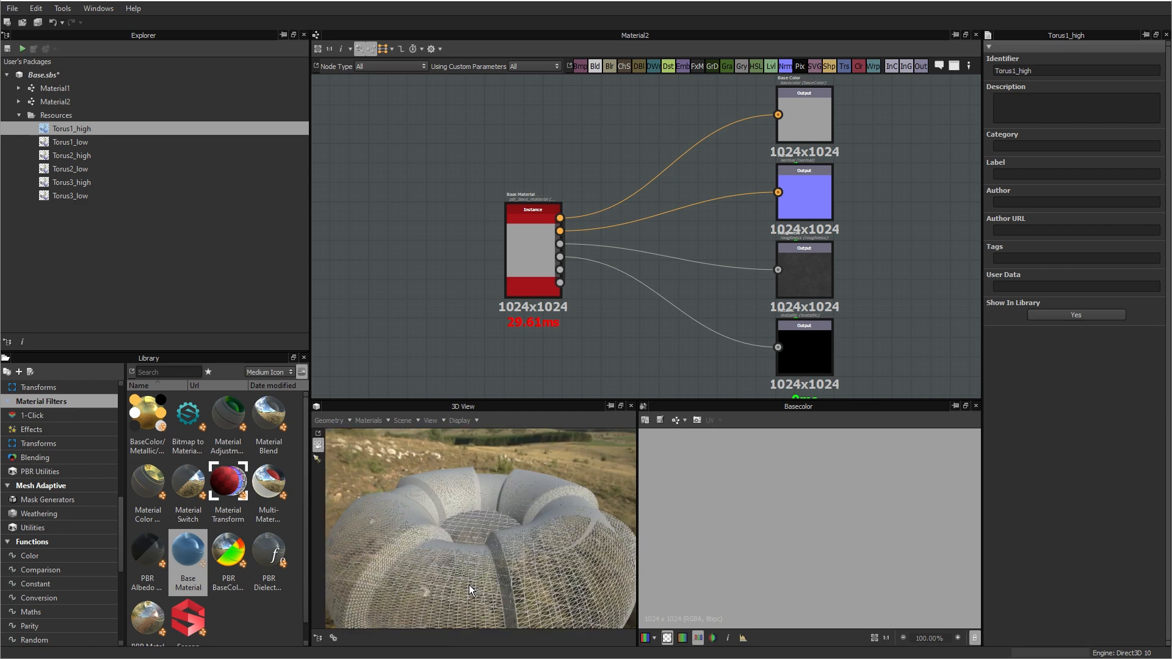
pyautogui.click(458, 421)
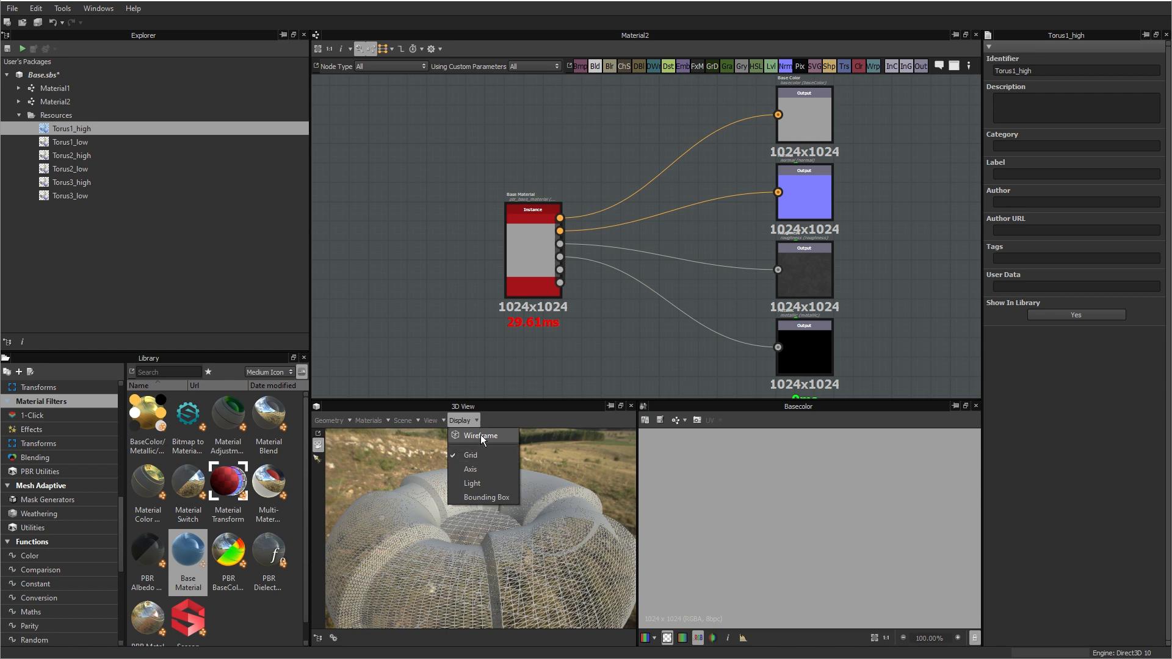
pyautogui.click(481, 435)
# Step: Load Torus1_low into the 3D view and examine its mesh in wireframe display
pyautogui.doubleClick(57, 142)
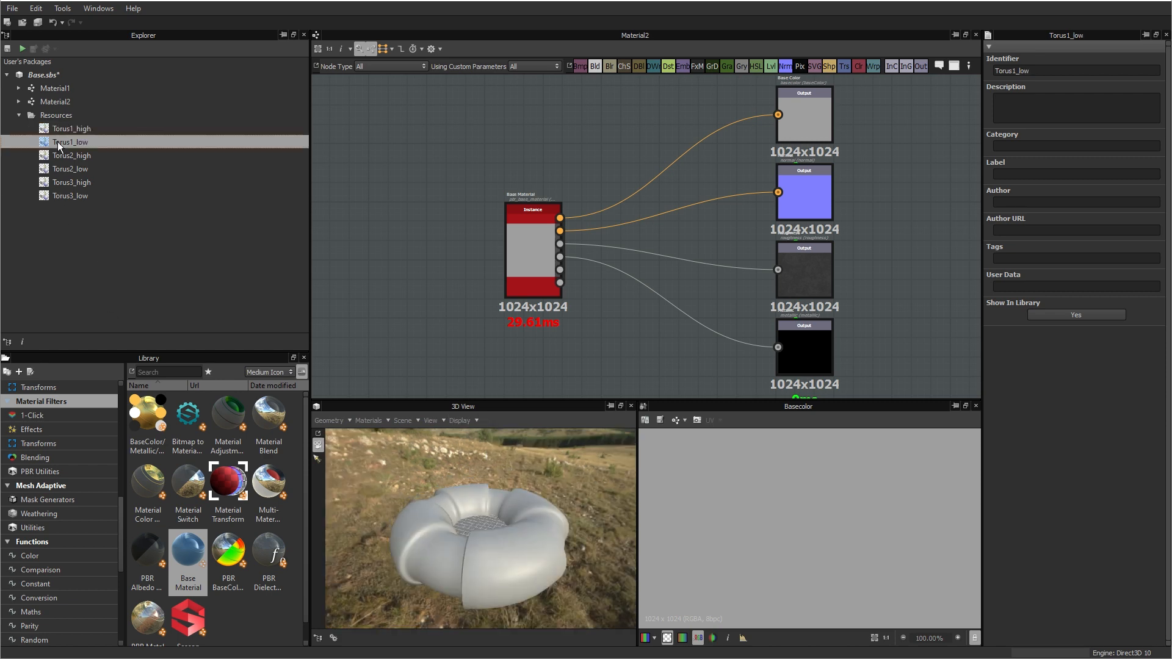
pyautogui.scroll(10, 528, 543)
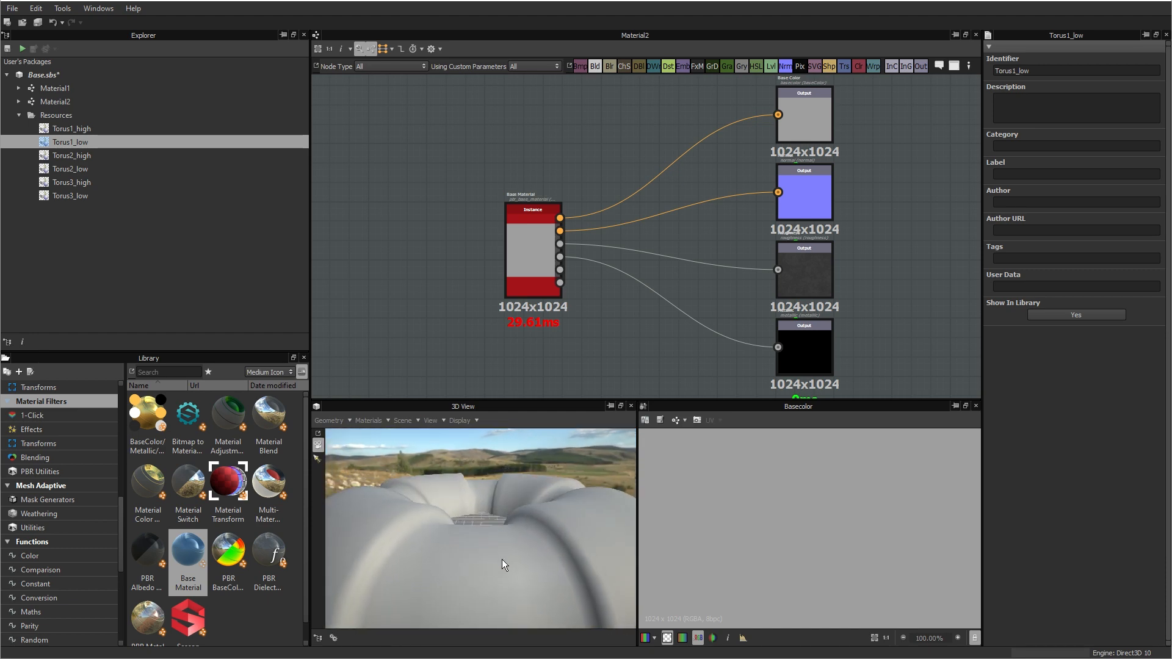
pyautogui.click(460, 420)
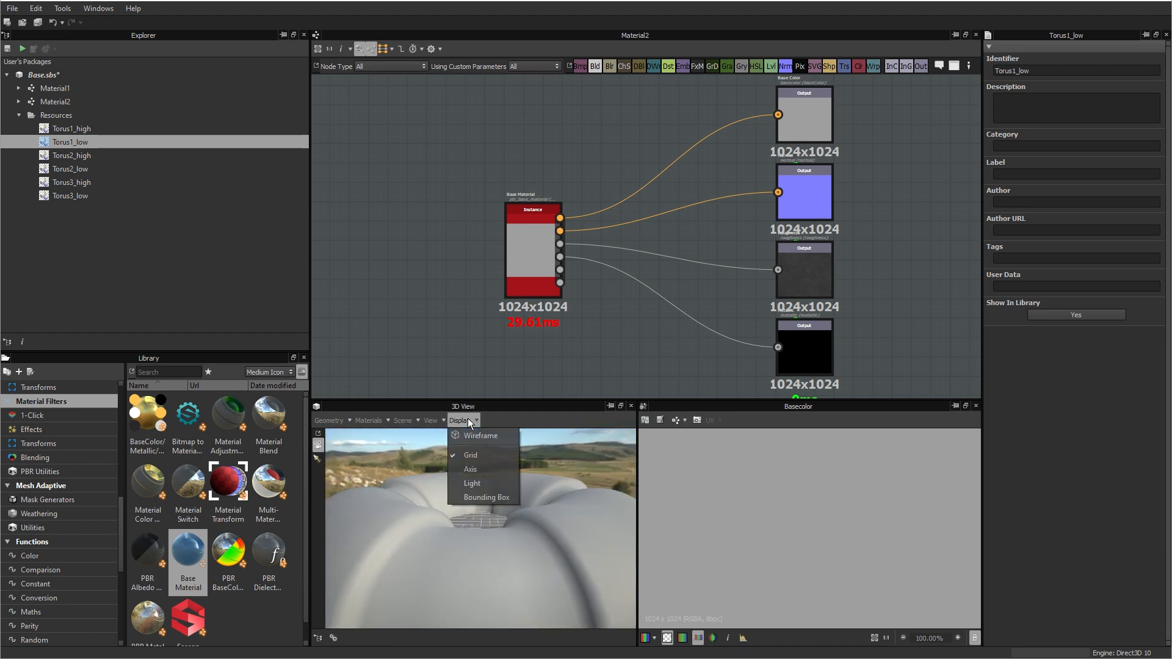
pyautogui.click(479, 435)
pyautogui.moveTo(493, 504); pyautogui.dragTo(442, 412)
# Step: Hide the grid in the 3D view around the Torus1_low wireframe
pyautogui.click(458, 420)
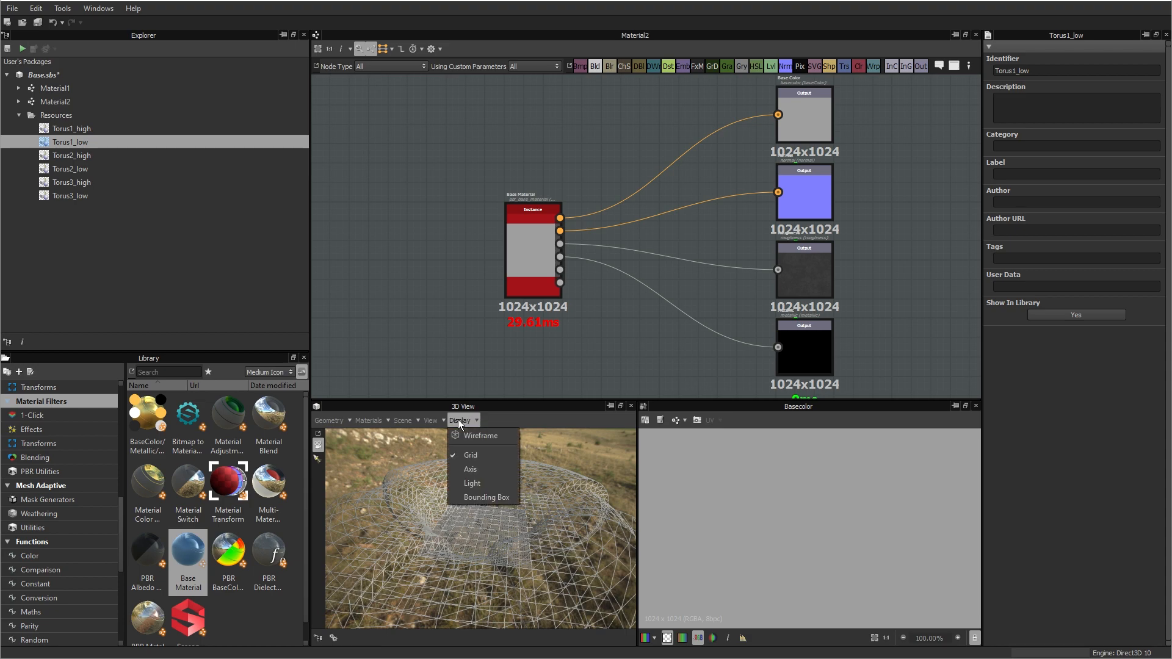
pyautogui.click(470, 420)
pyautogui.moveTo(395, 507); pyautogui.dragTo(455, 447)
pyautogui.click(459, 421)
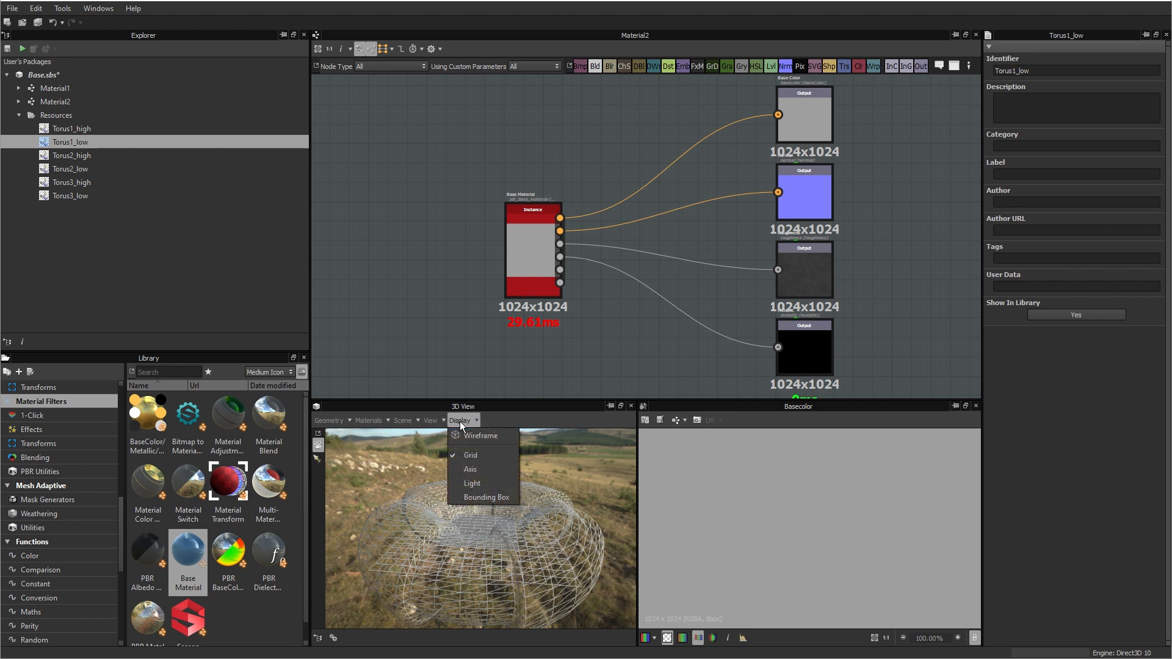
pyautogui.click(470, 456)
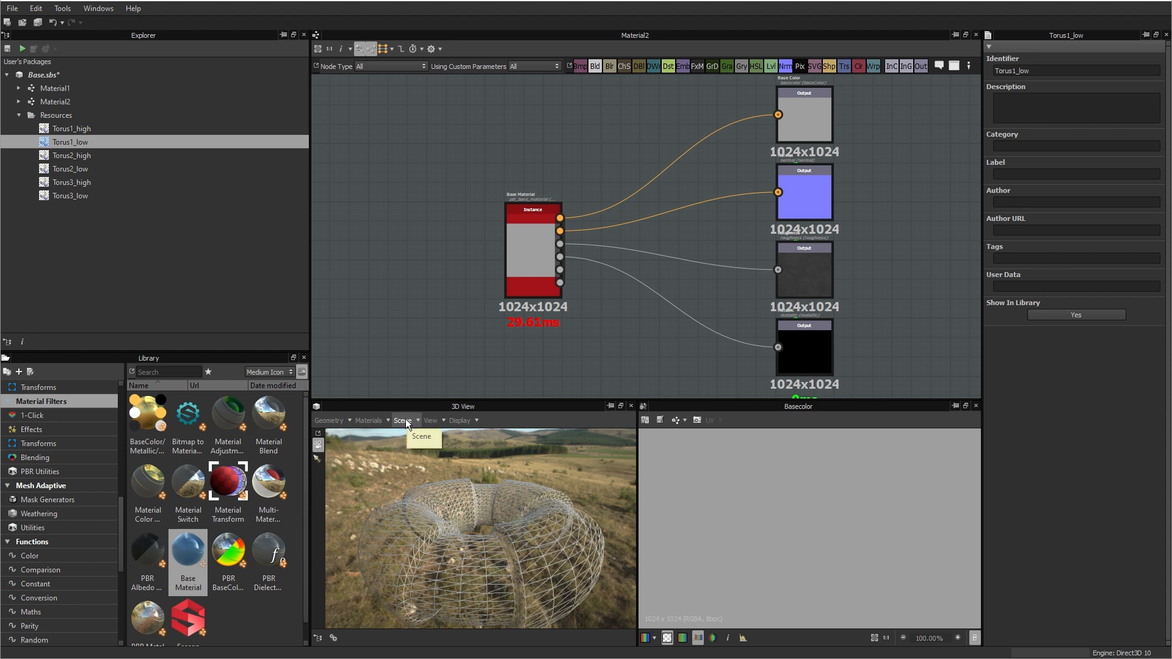
# Step: Open the 3D scene's settings and make the environment background image invisible in the viewport
pyautogui.click(430, 421)
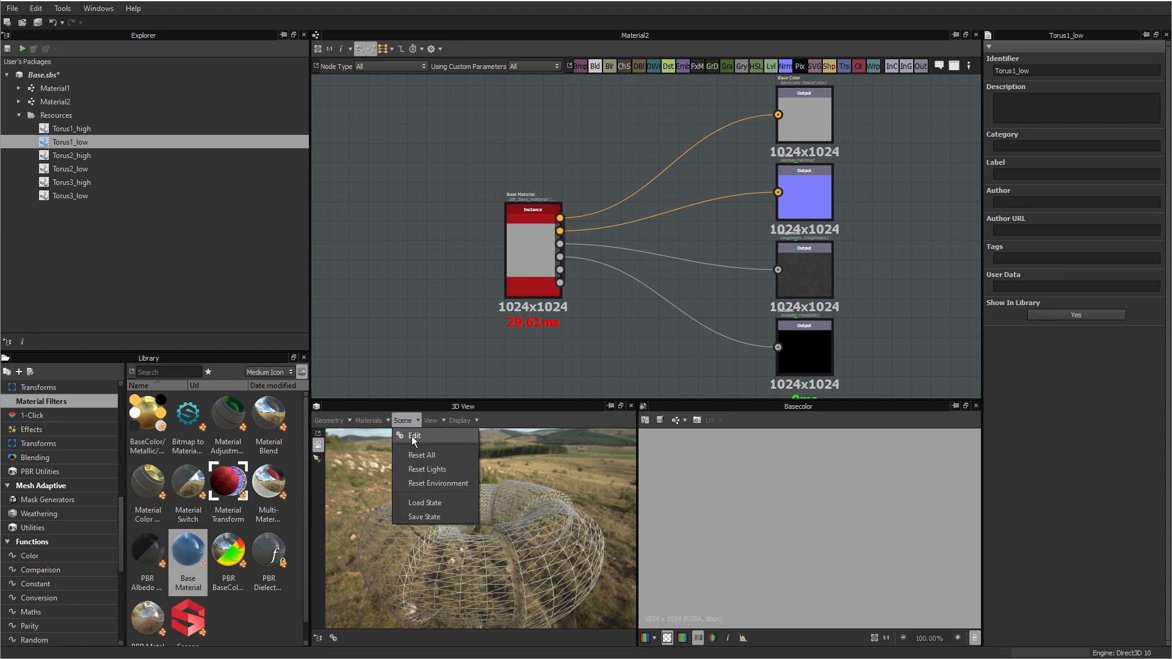
pyautogui.click(411, 436)
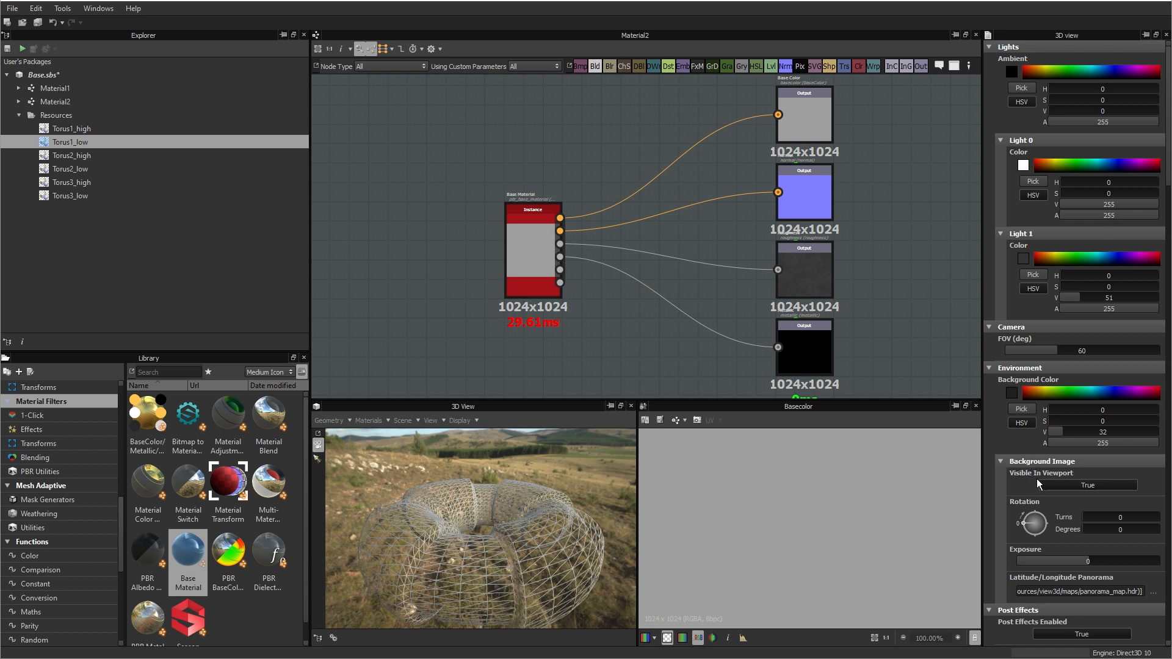
pyautogui.click(1088, 484)
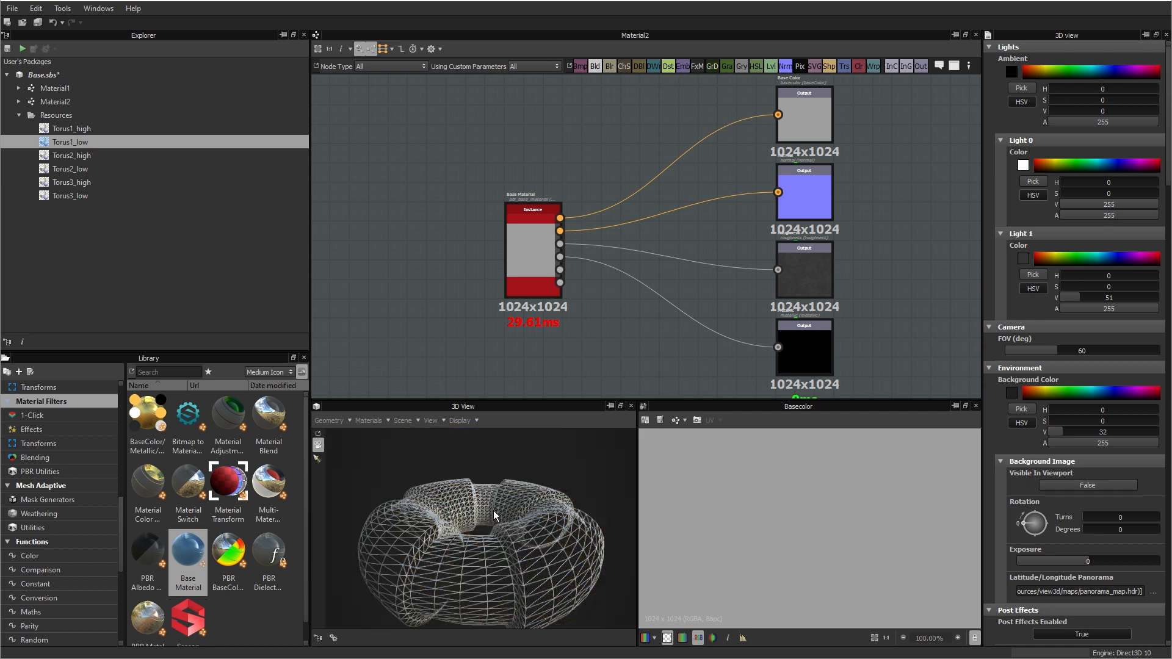
# Step: Set the environment's background color to a near-black neutral grey with value 12
pyautogui.click(1012, 393)
pyautogui.click(426, 336)
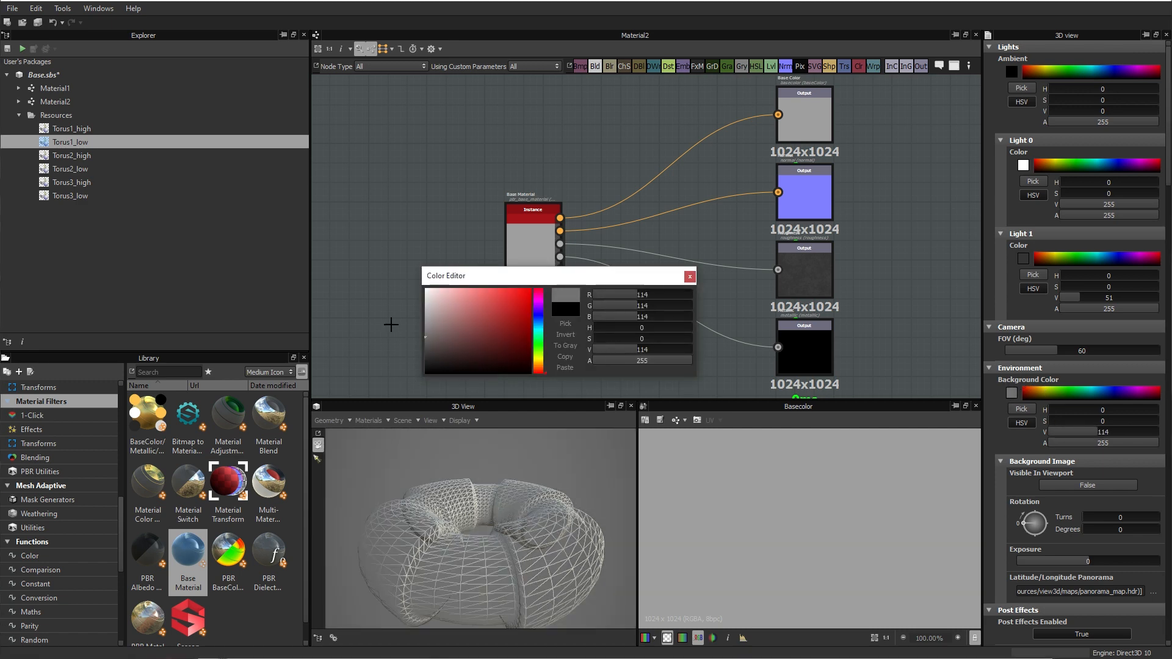
pyautogui.moveTo(390, 324)
pyautogui.mouseDown()
pyautogui.moveTo(374, 238)
pyautogui.moveTo(364, 387)
pyautogui.moveTo(366, 369)
pyautogui.mouseUp()
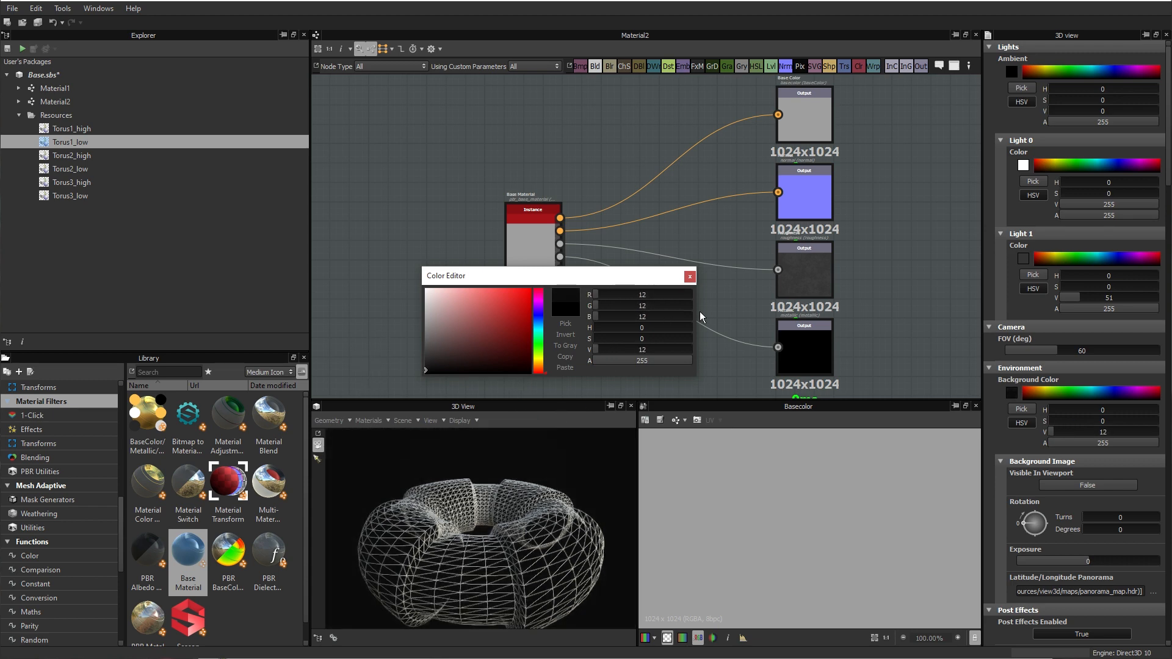
pyautogui.click(690, 276)
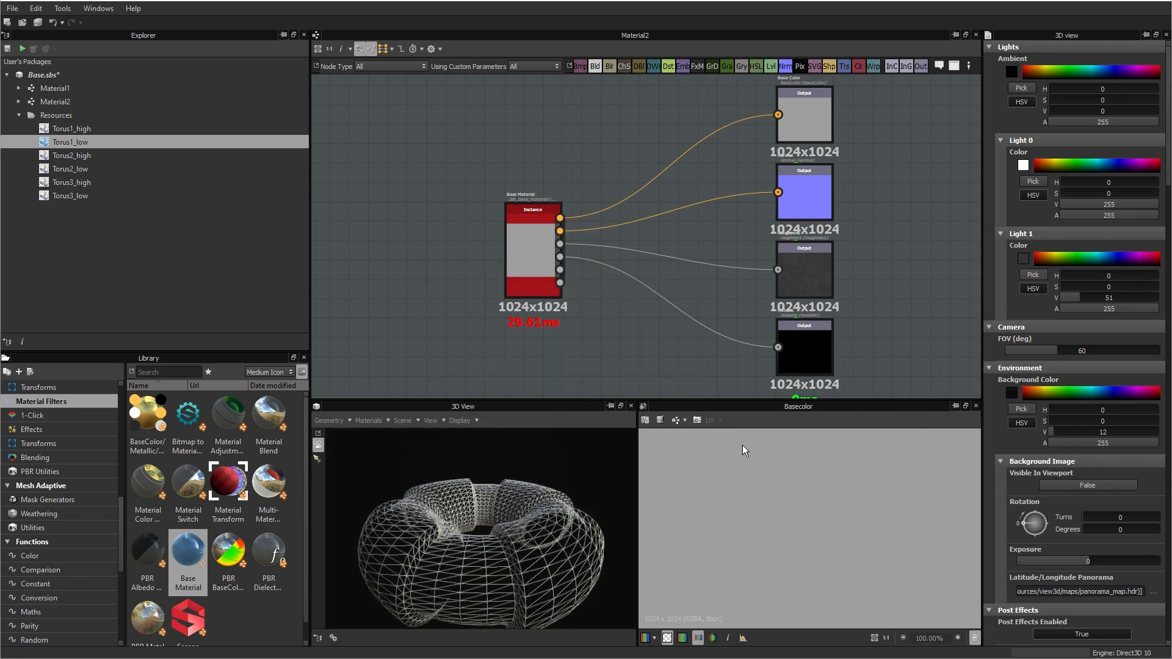
# Step: Turn off wireframe display and inspect the shaded Torus1_low mesh up close
pyautogui.click(461, 425)
pyautogui.click(474, 436)
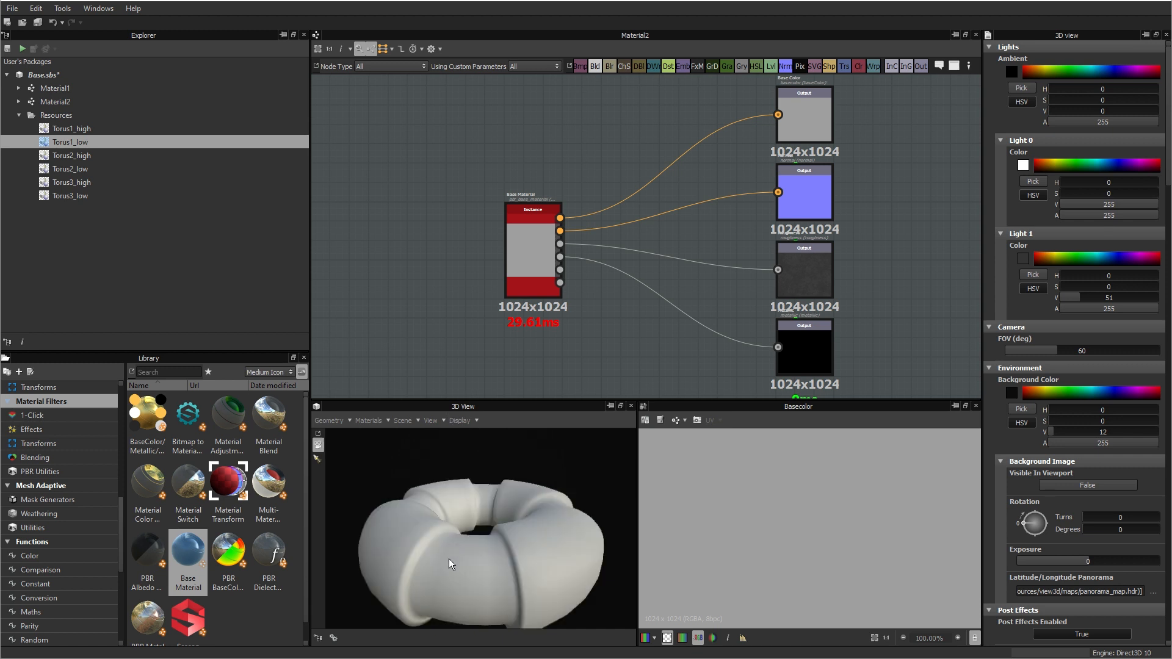
pyautogui.moveTo(448, 560); pyautogui.dragTo(473, 545)
pyautogui.scroll(4, 462, 551)
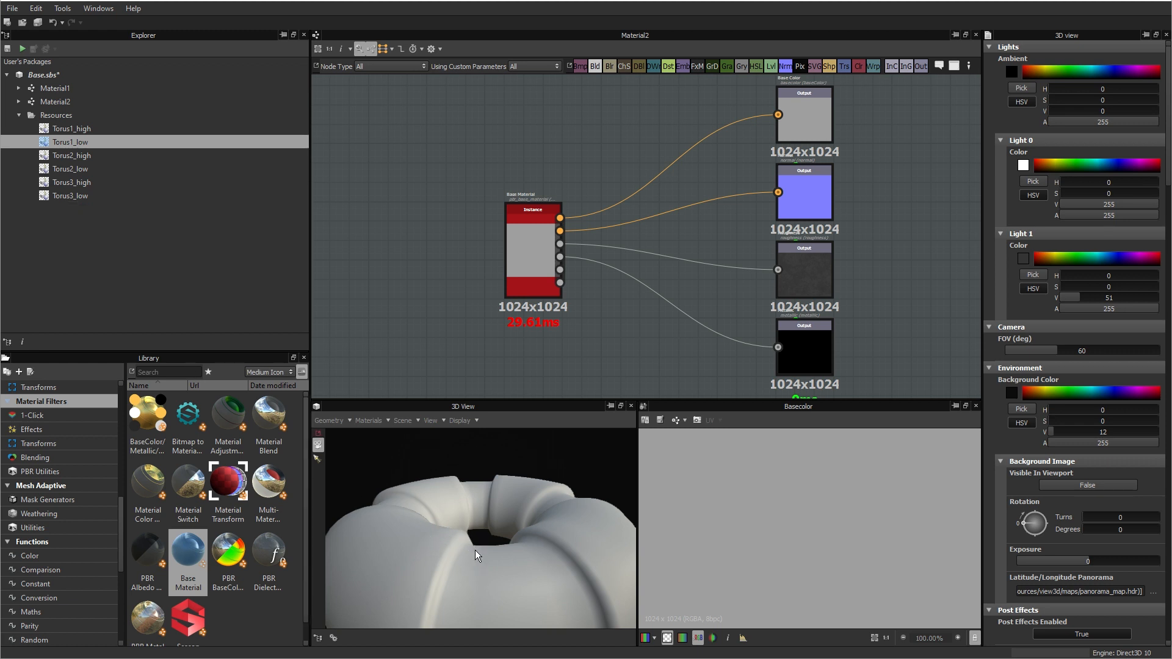
# Step: Set up model information baking for Torus1_low, replacing all four listed bakers with a single Normal Map from Mesh baker
pyautogui.rightClick(73, 141)
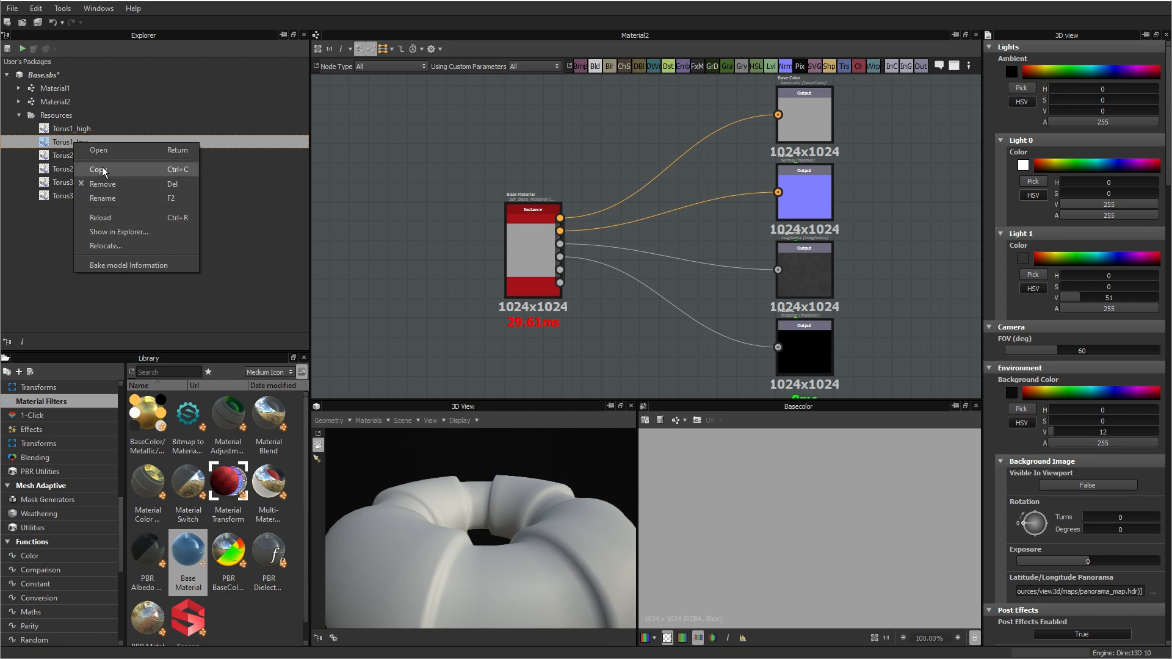
pyautogui.click(115, 265)
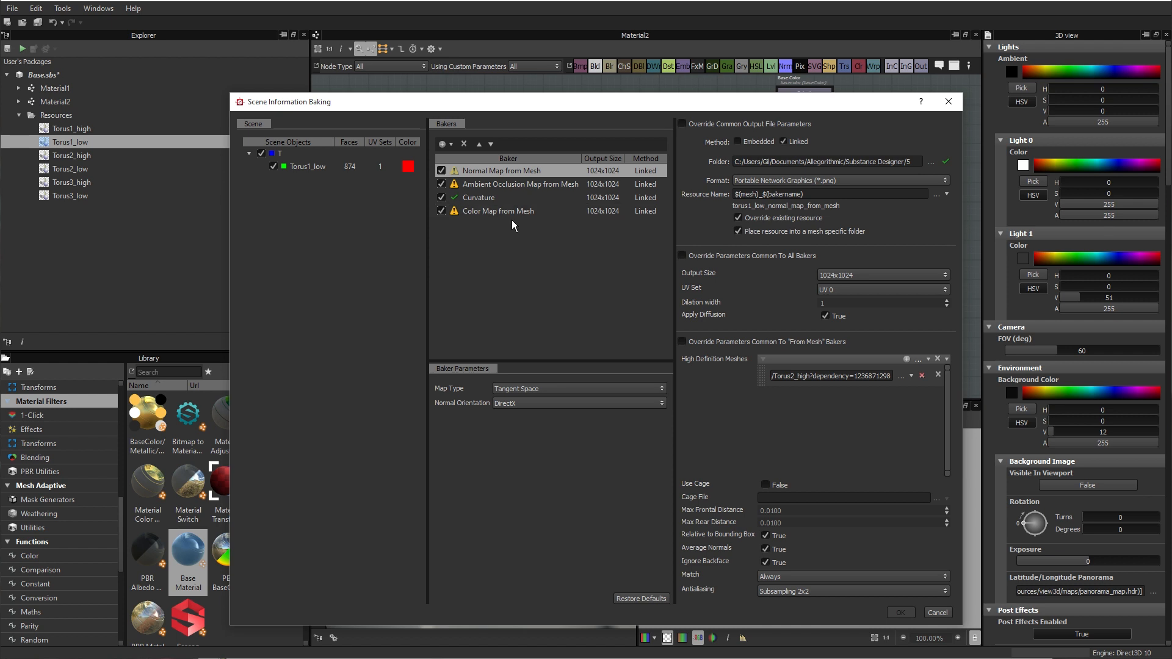
pyautogui.click(464, 145)
pyautogui.click(464, 144)
pyautogui.click(464, 144)
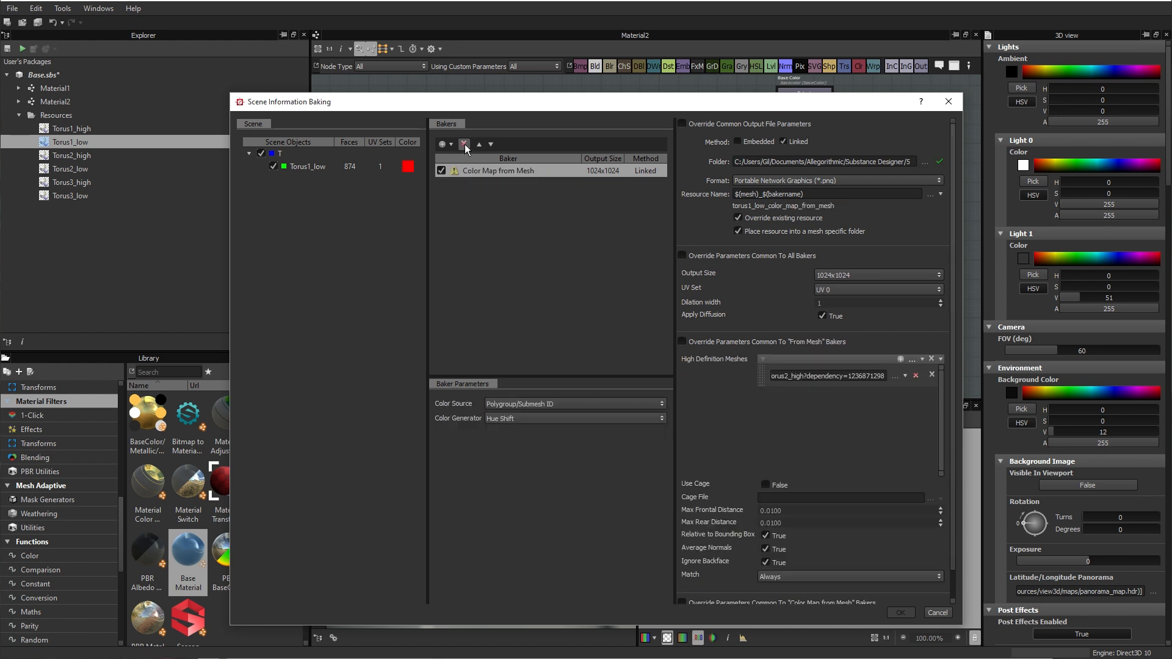
pyautogui.click(464, 144)
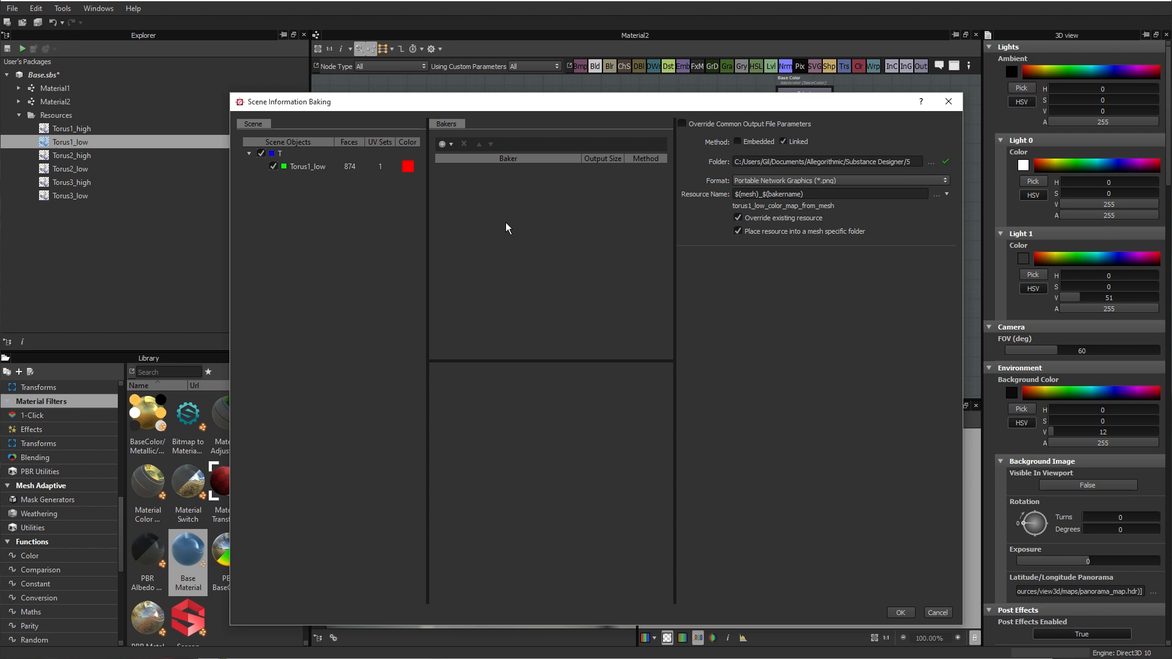
pyautogui.click(445, 144)
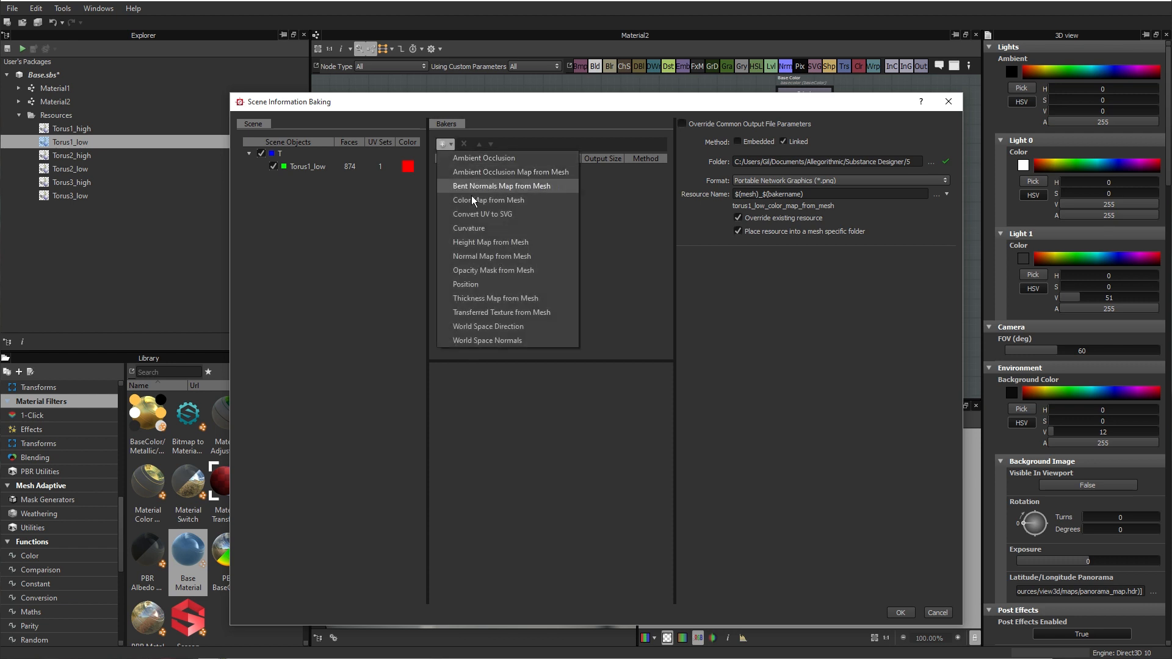
pyautogui.click(484, 257)
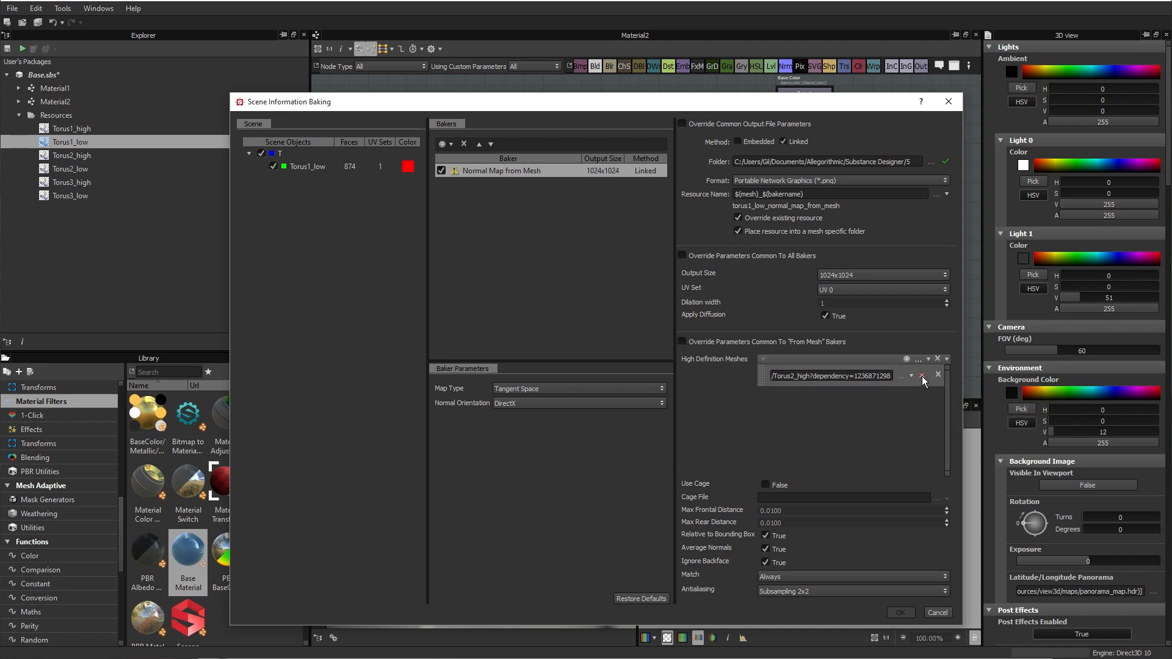
# Step: Replace the high-definition mesh entry with the Torus1_high.obj resource and keep antialiasing at Subsampling 2x2
pyautogui.click(939, 374)
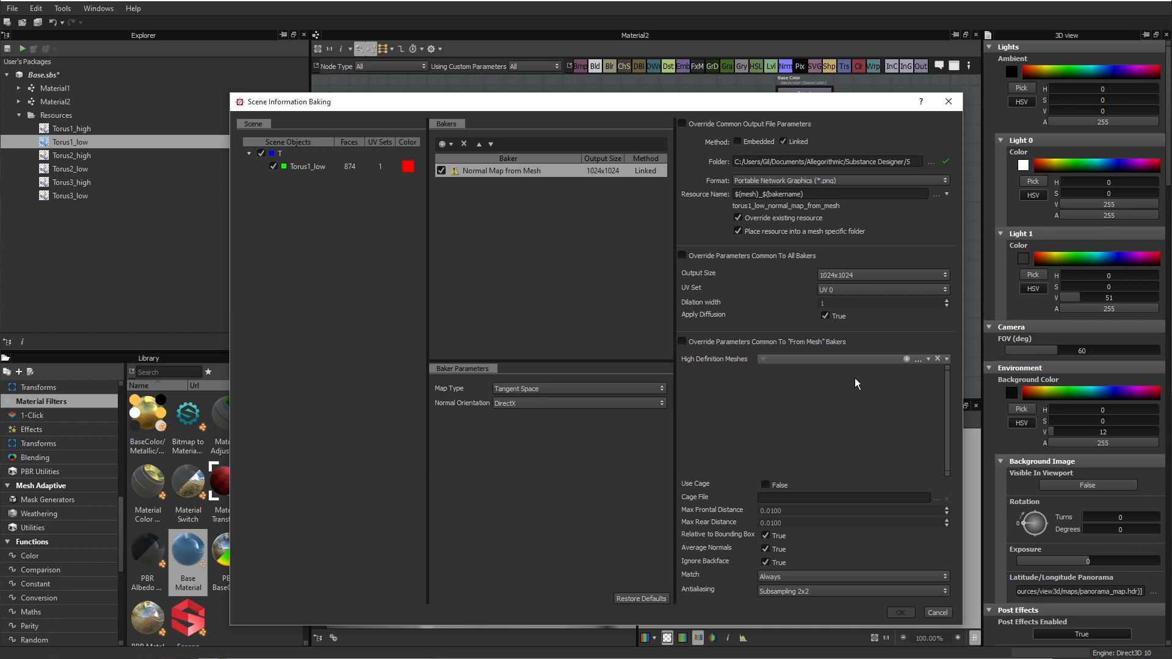
pyautogui.click(907, 360)
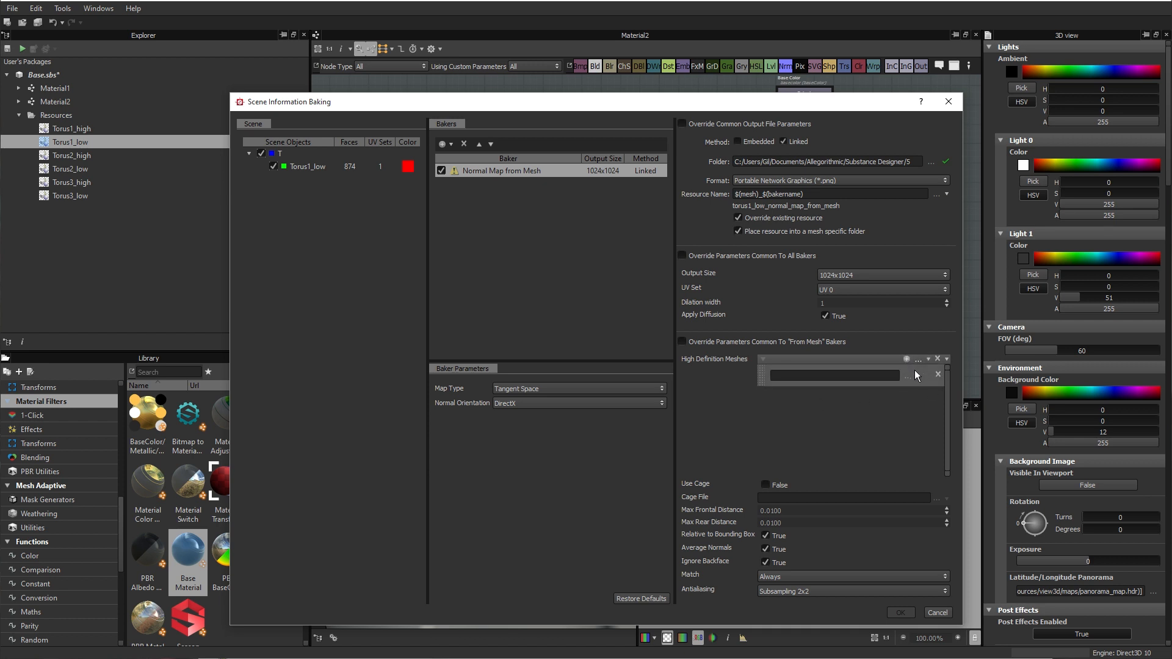
pyautogui.click(915, 375)
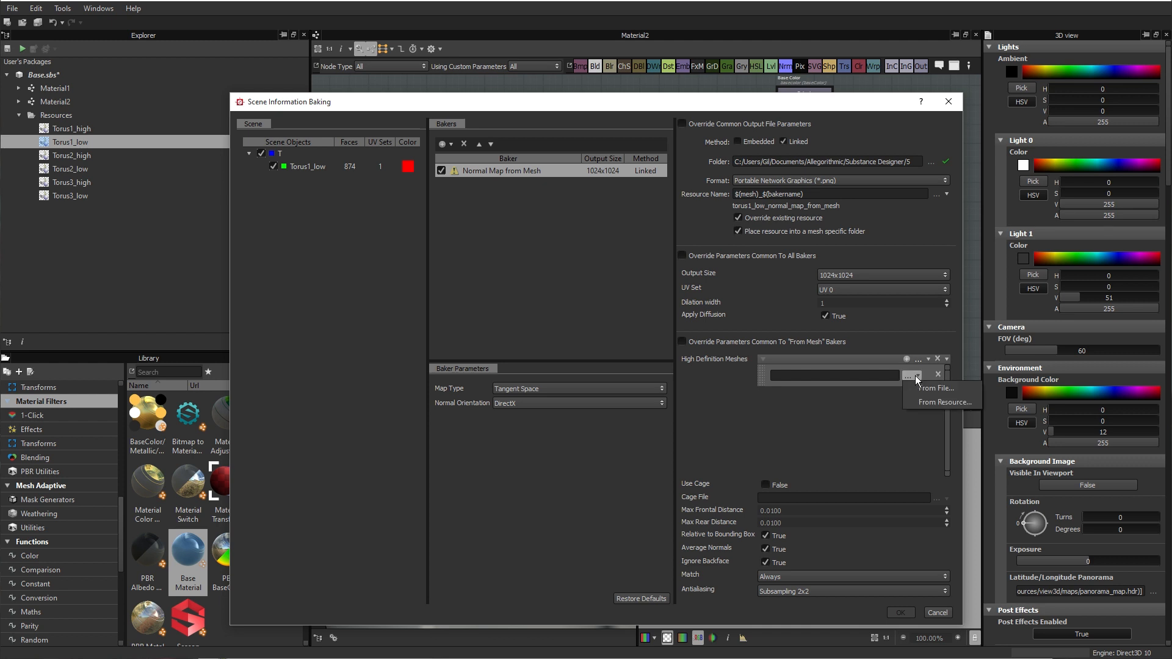
pyautogui.click(947, 400)
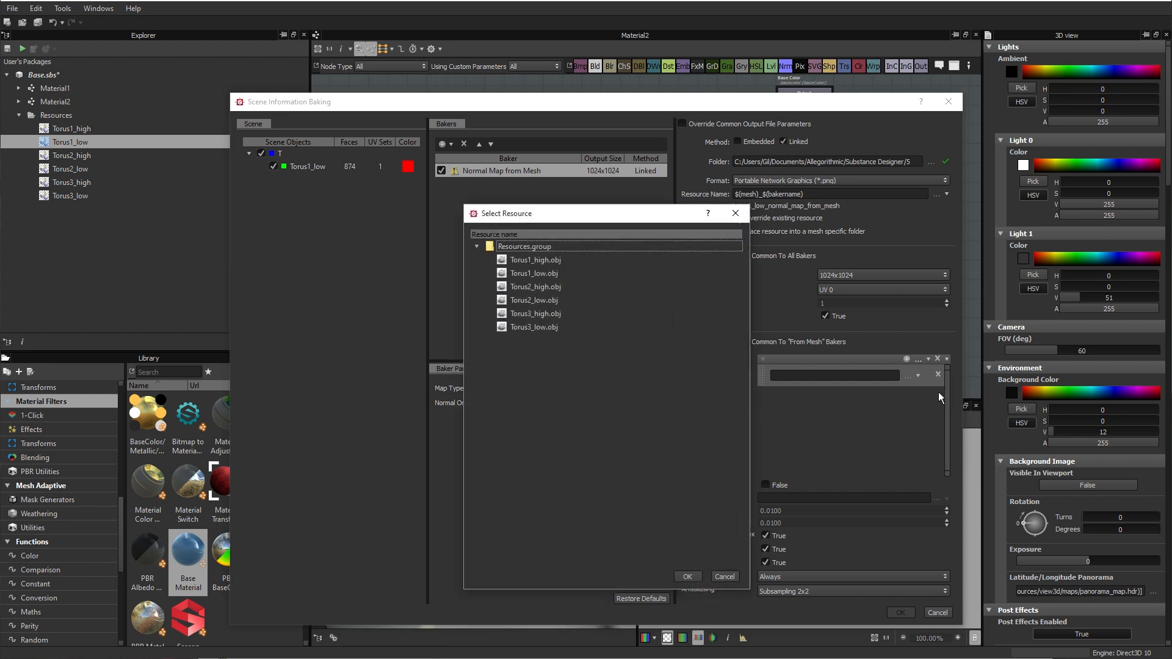
pyautogui.click(523, 260)
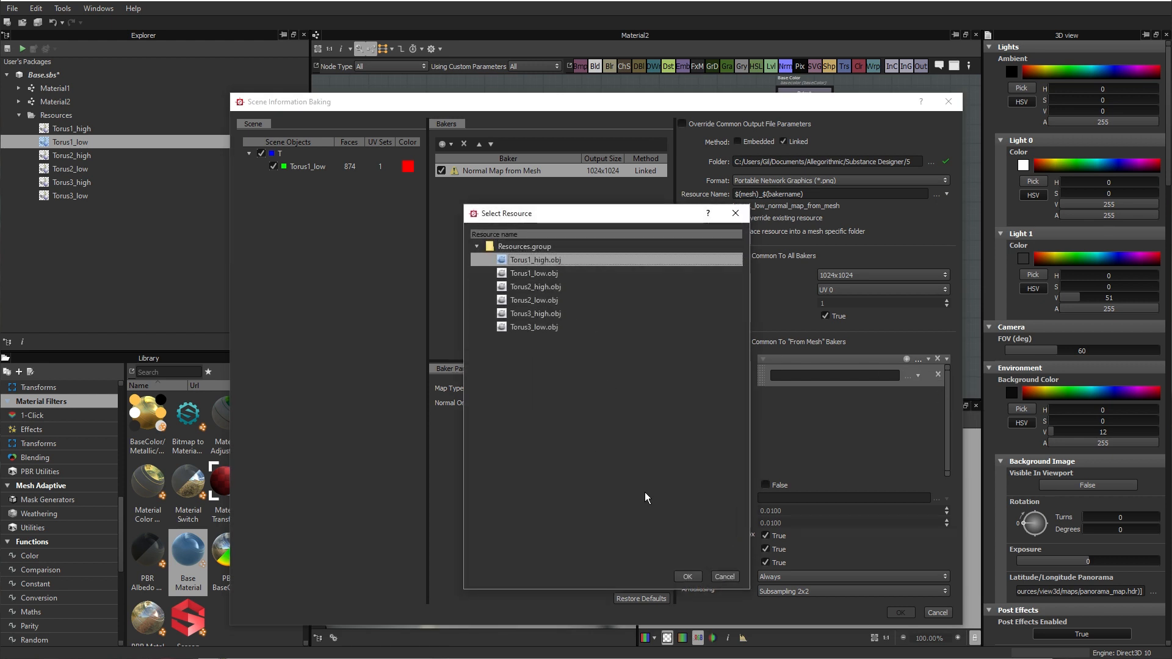
pyautogui.click(687, 576)
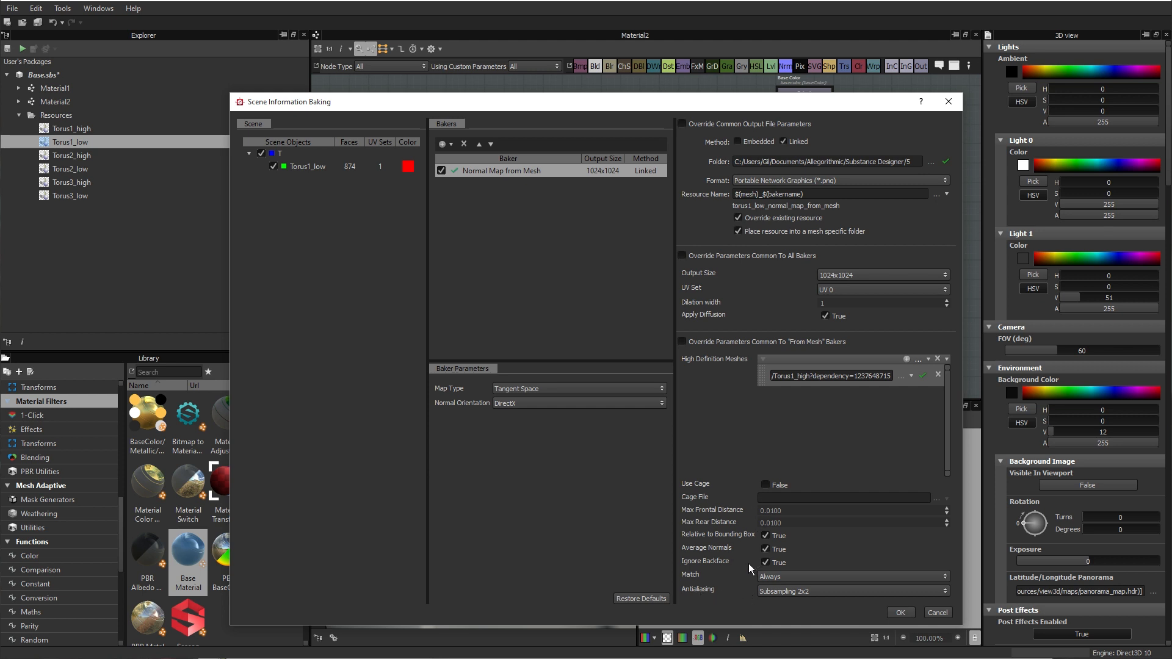
pyautogui.click(814, 595)
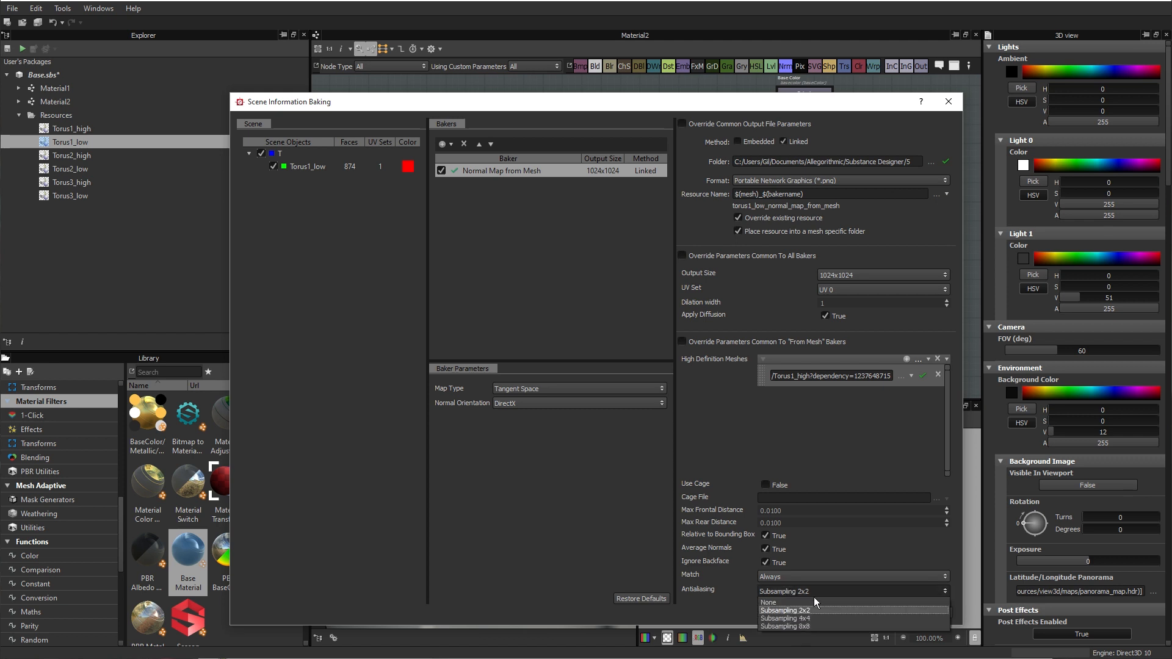
pyautogui.click(867, 610)
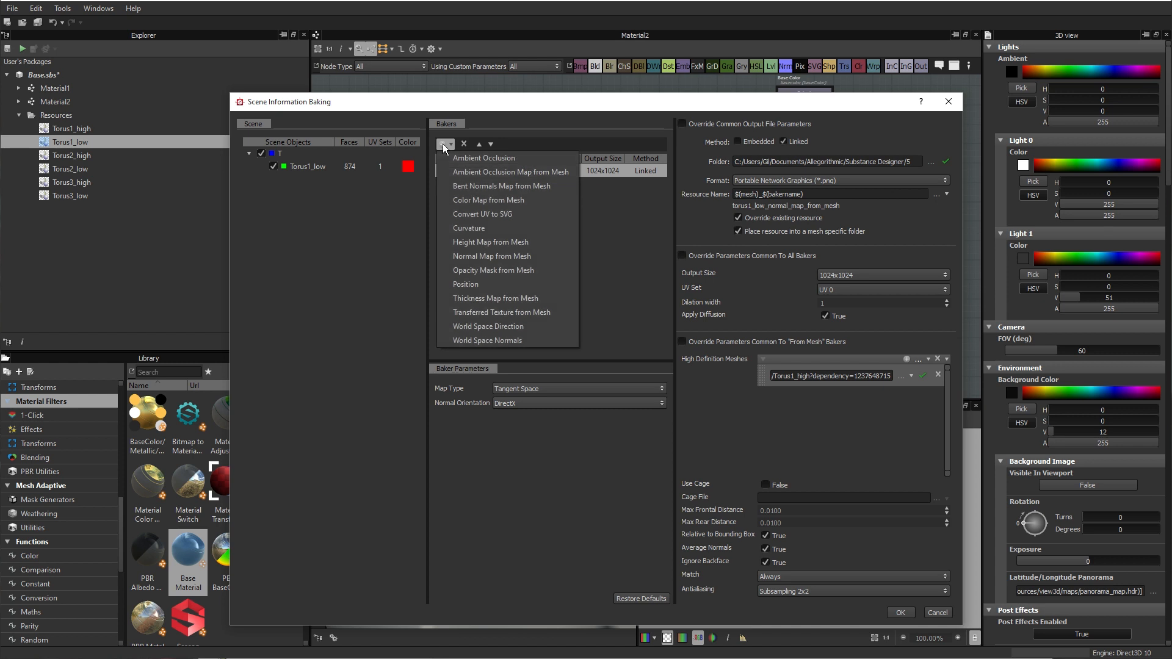
# Step: Add Ambient Occlusion Map from Mesh and Curvature bakers, sourcing the curvature's normal map from the previous Normal Map from Mesh baker
pyautogui.click(503, 173)
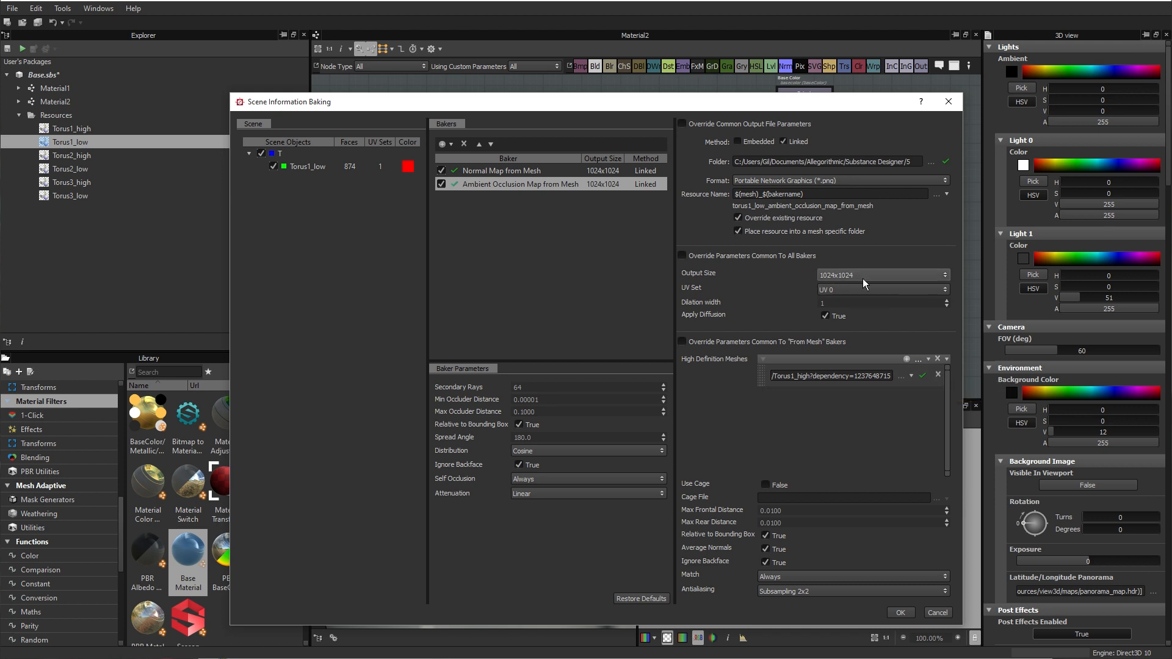
pyautogui.click(446, 147)
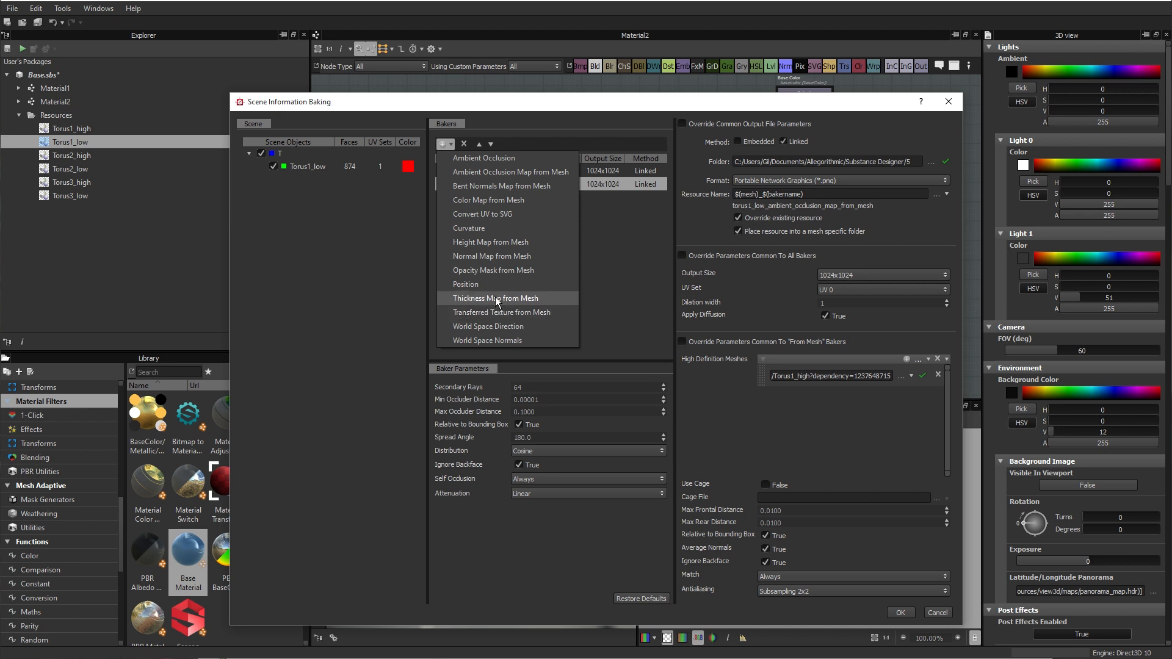
pyautogui.click(477, 228)
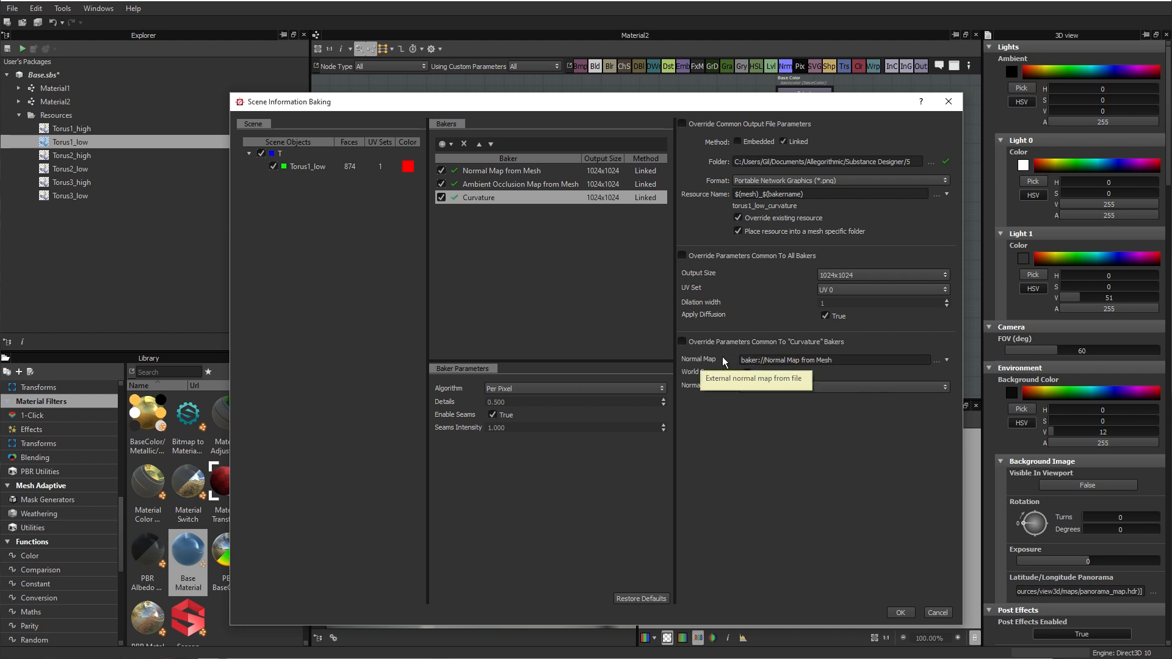
pyautogui.click(936, 361)
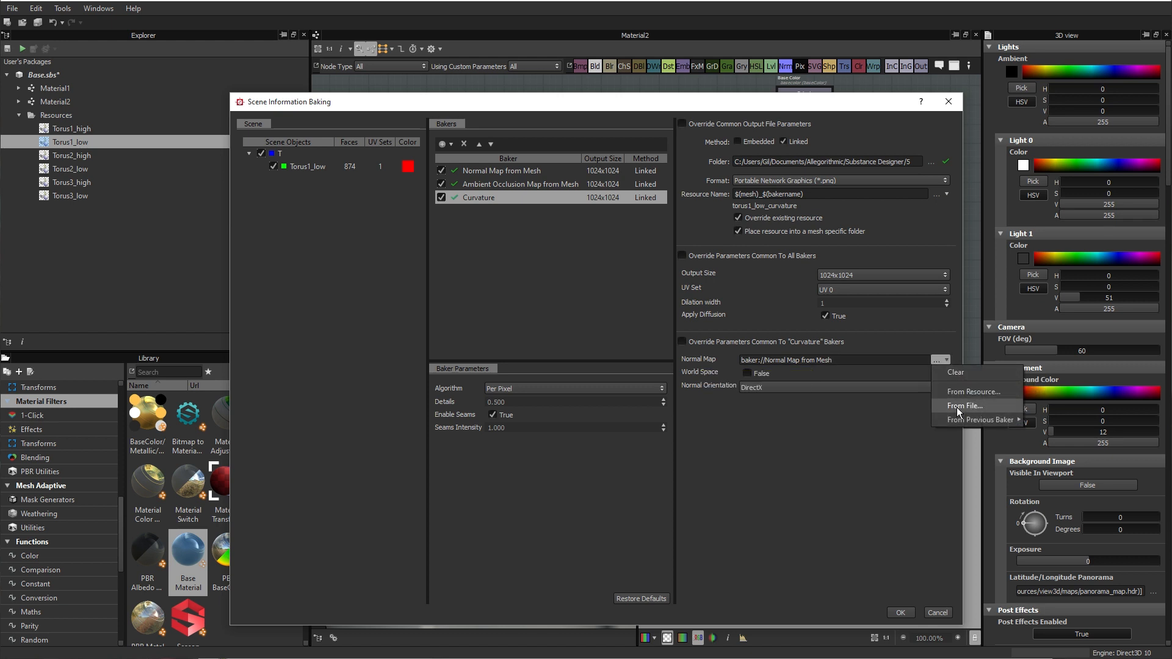
pyautogui.moveTo(962, 422)
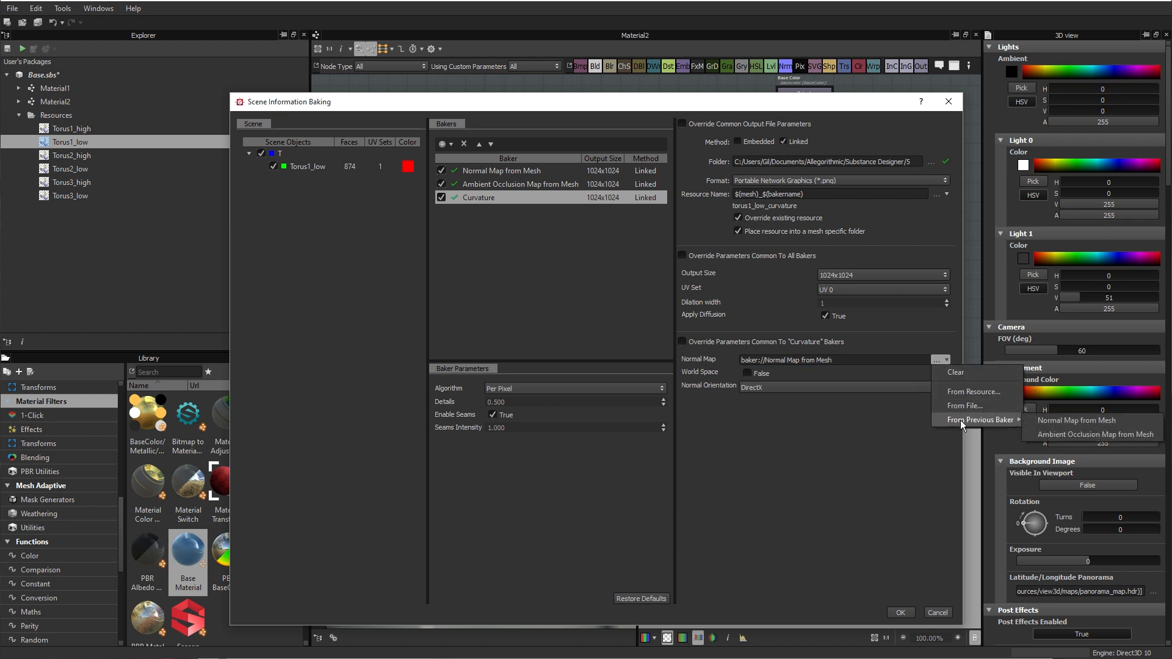
pyautogui.click(1066, 423)
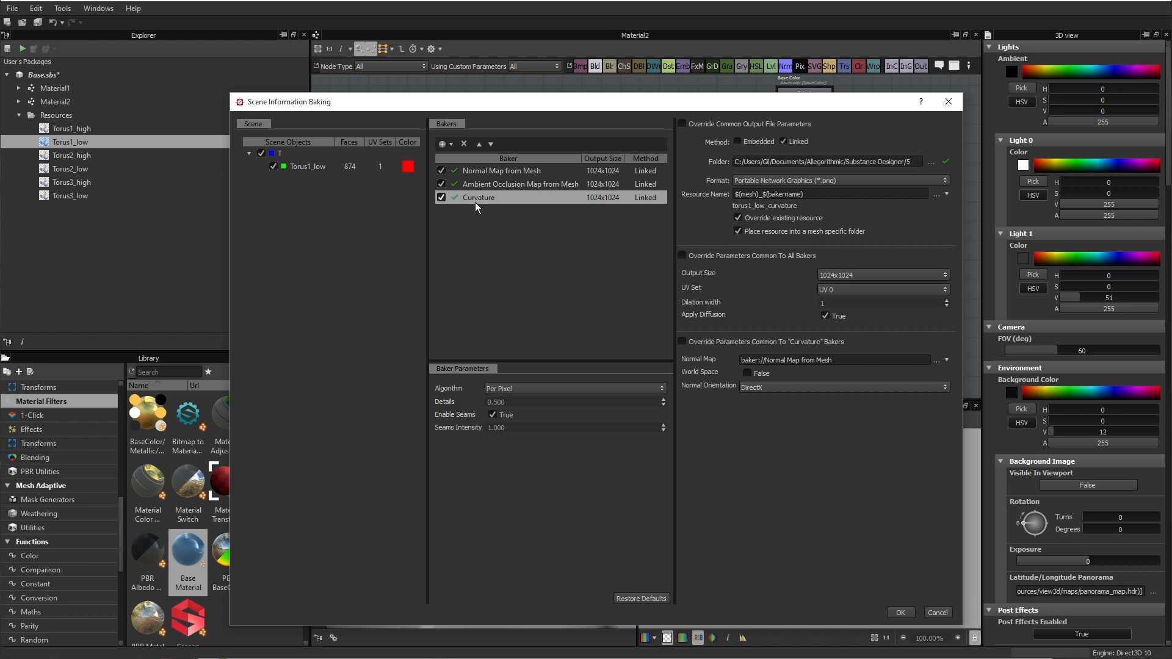
# Step: Add World Space Normals and Color Map from Mesh bakers, setting the color map's source to Polygroup/Submesh ID
pyautogui.click(443, 146)
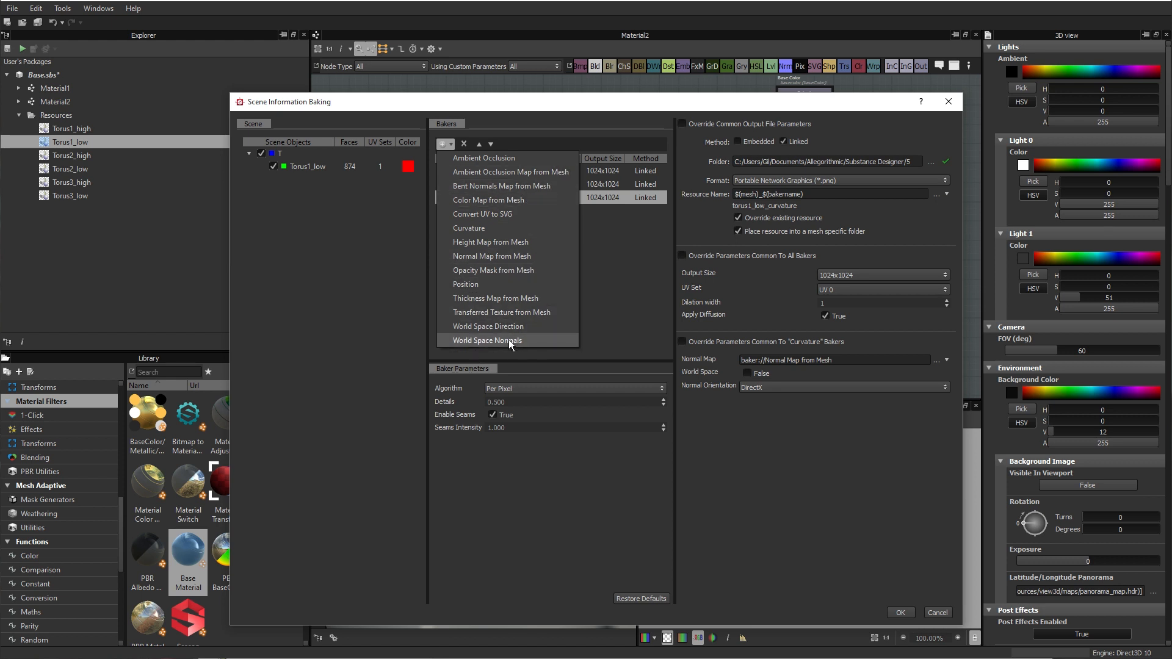
pyautogui.click(502, 340)
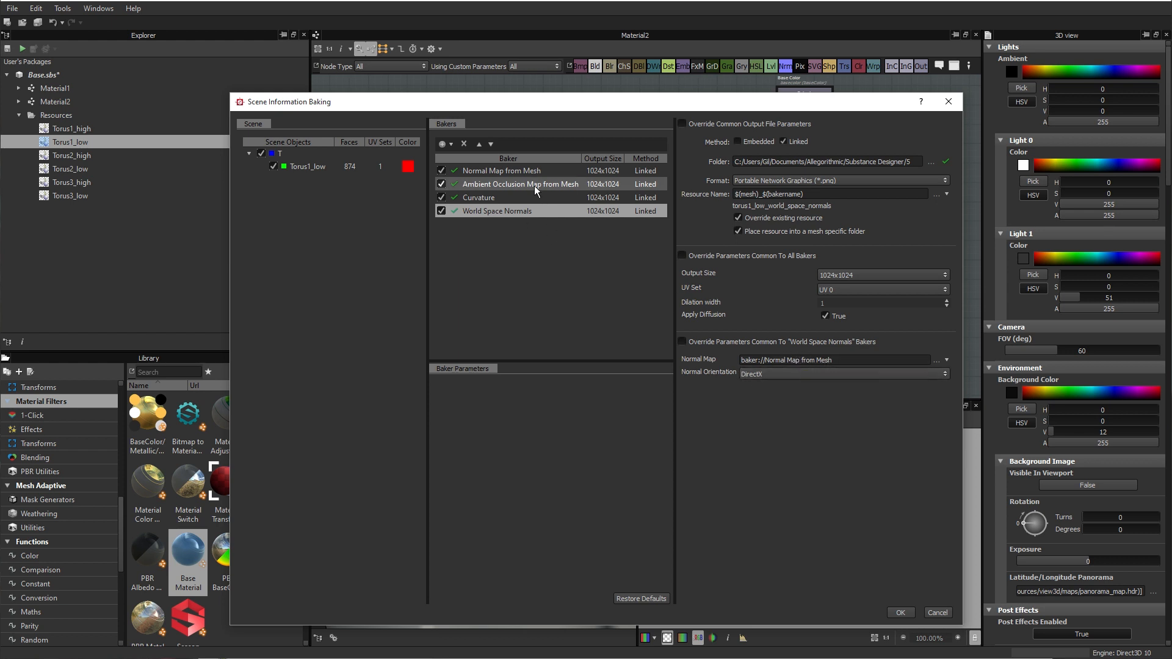
pyautogui.click(444, 145)
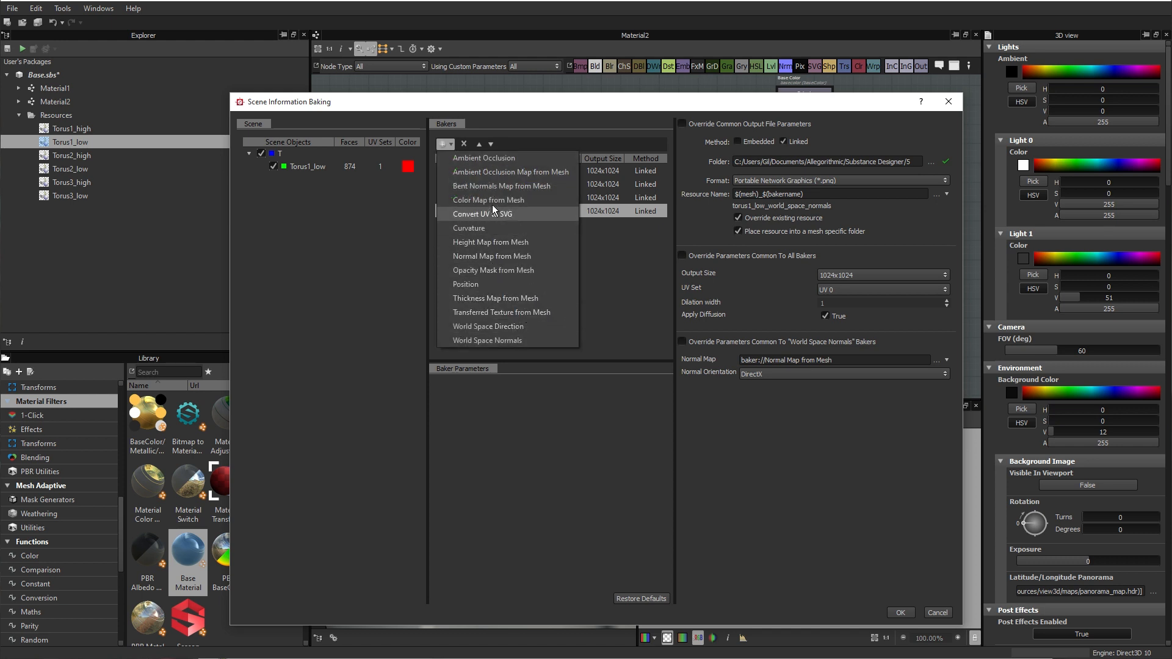
pyautogui.click(514, 201)
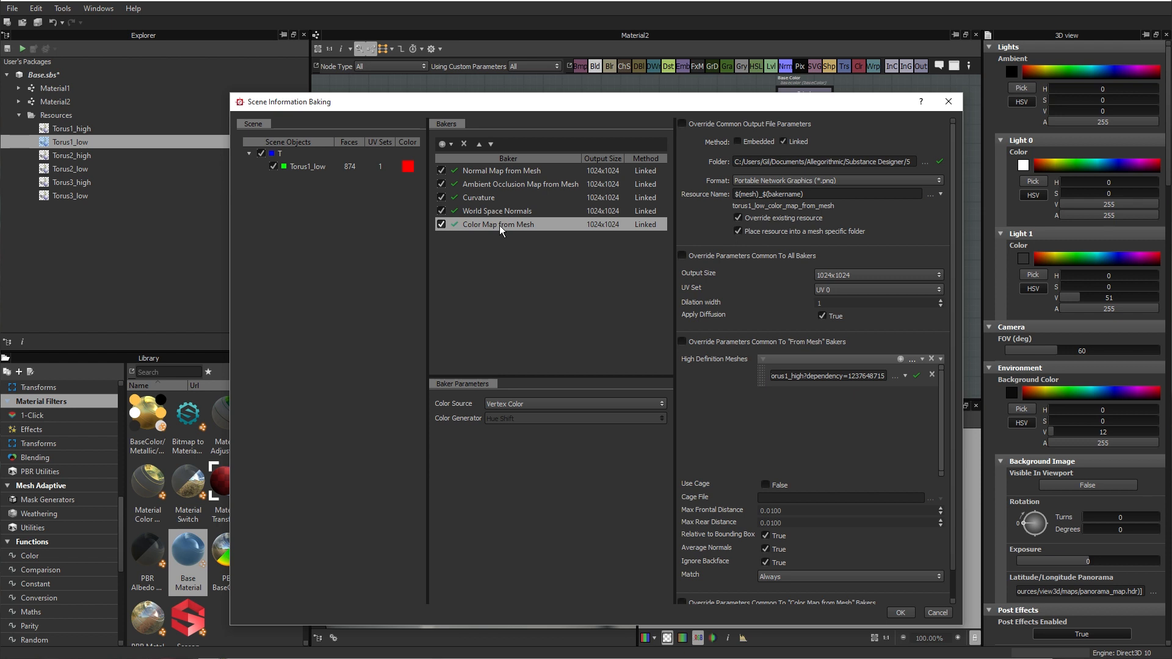
pyautogui.click(487, 405)
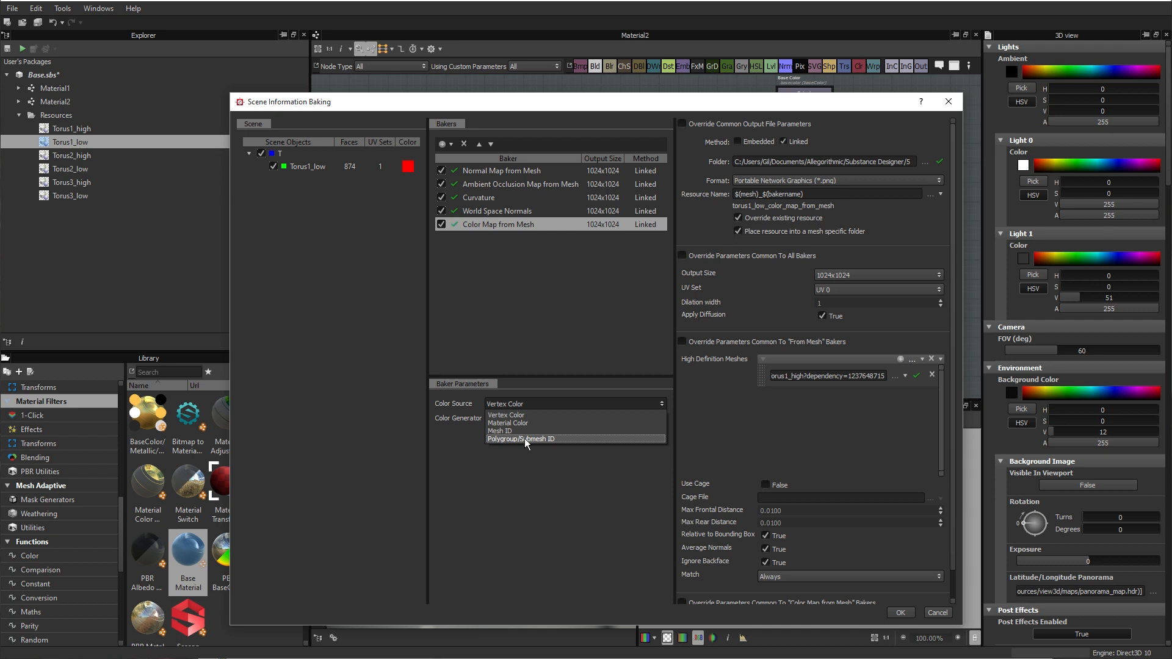
pyautogui.click(525, 439)
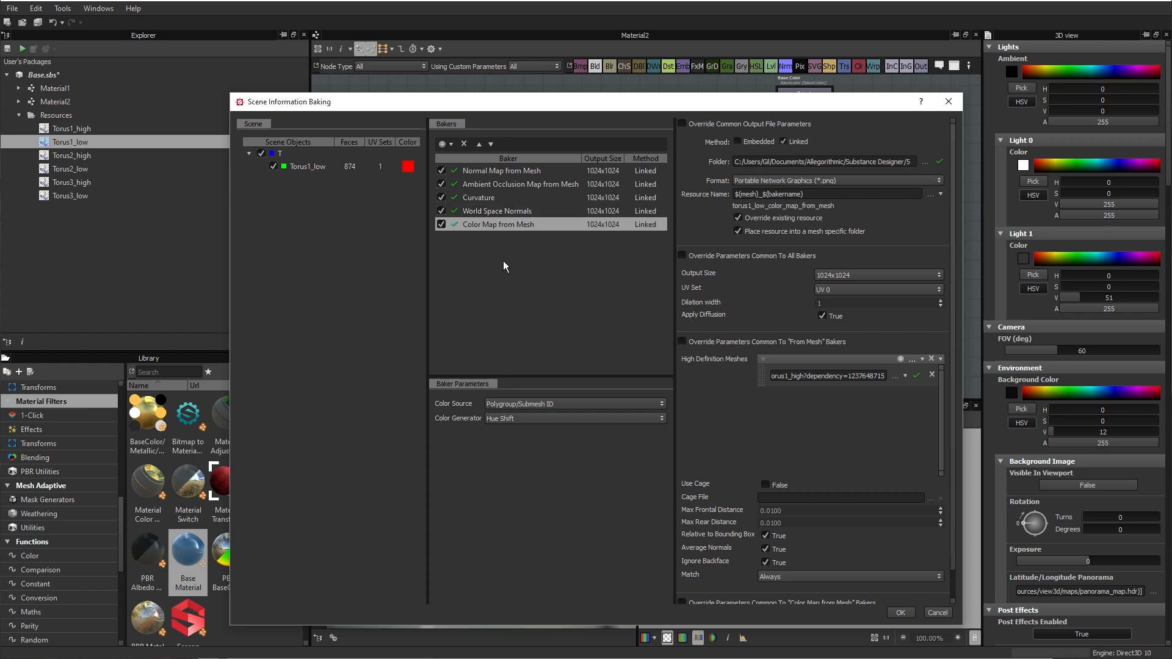
# Step: Add a Position baker and bake all the listed maps for Torus1_low
pyautogui.click(443, 144)
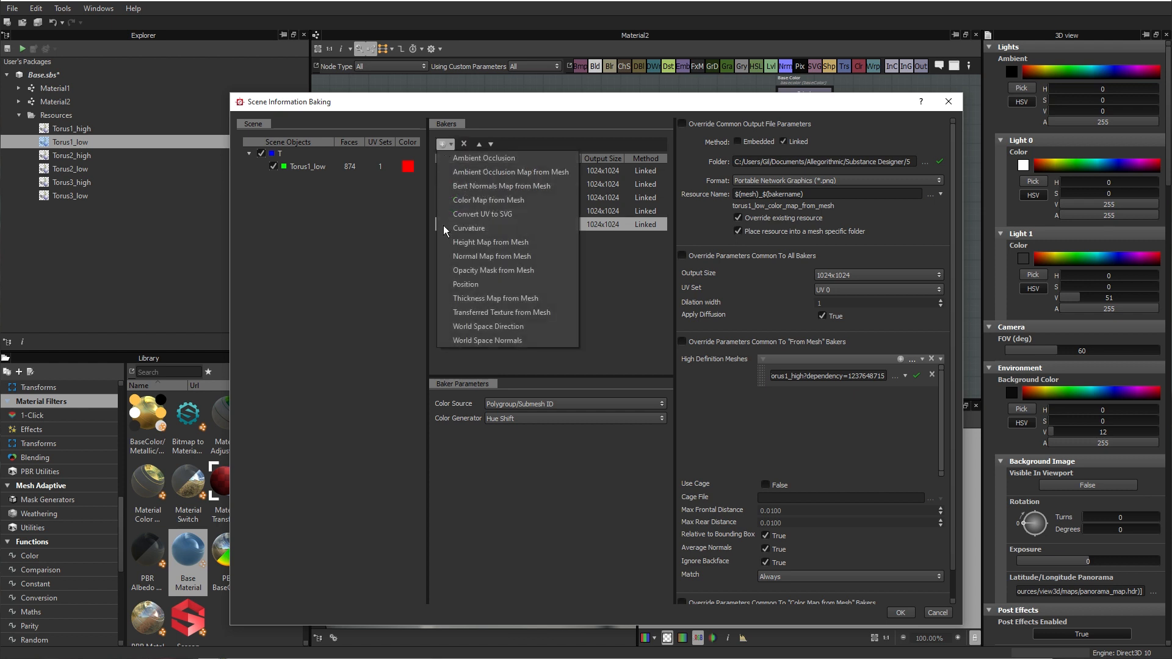
pyautogui.click(470, 284)
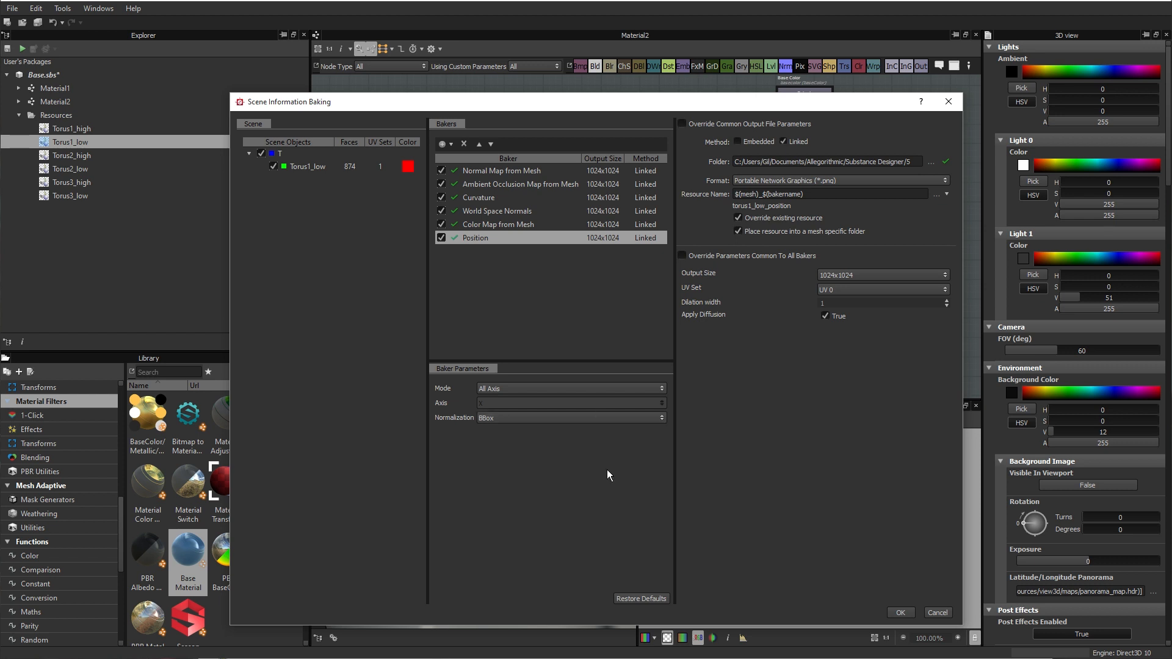
pyautogui.click(901, 613)
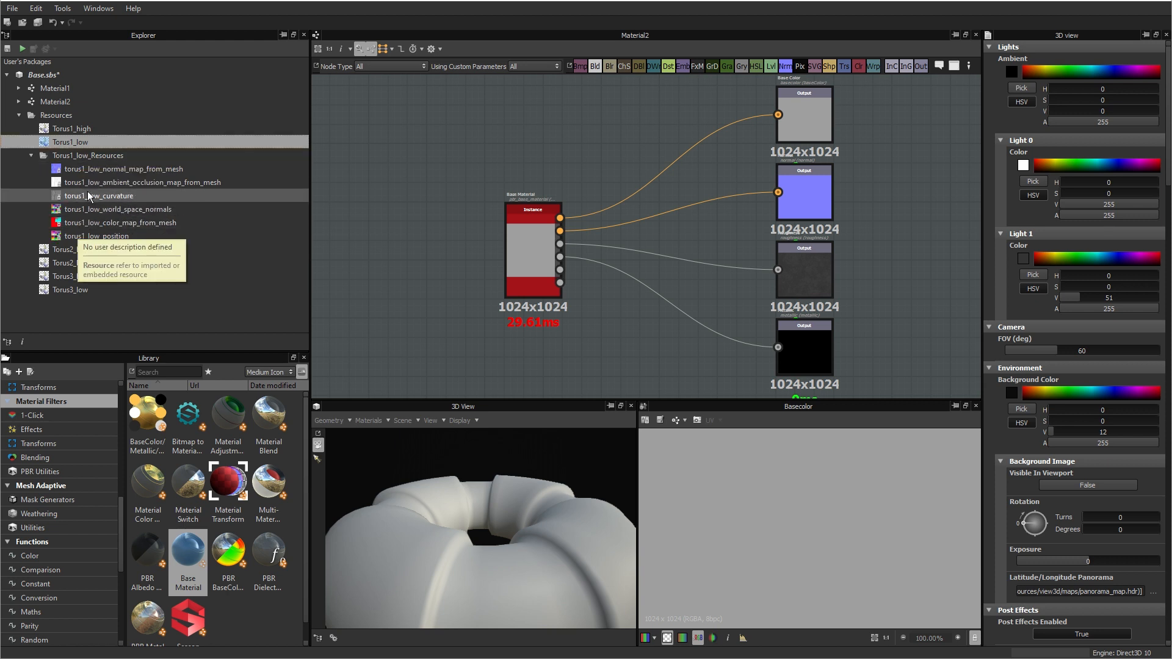
# Step: Examine the baked normal, ambient occlusion, curvature, world space normals, color and position maps of Torus1_low one after another
pyautogui.click(90, 170)
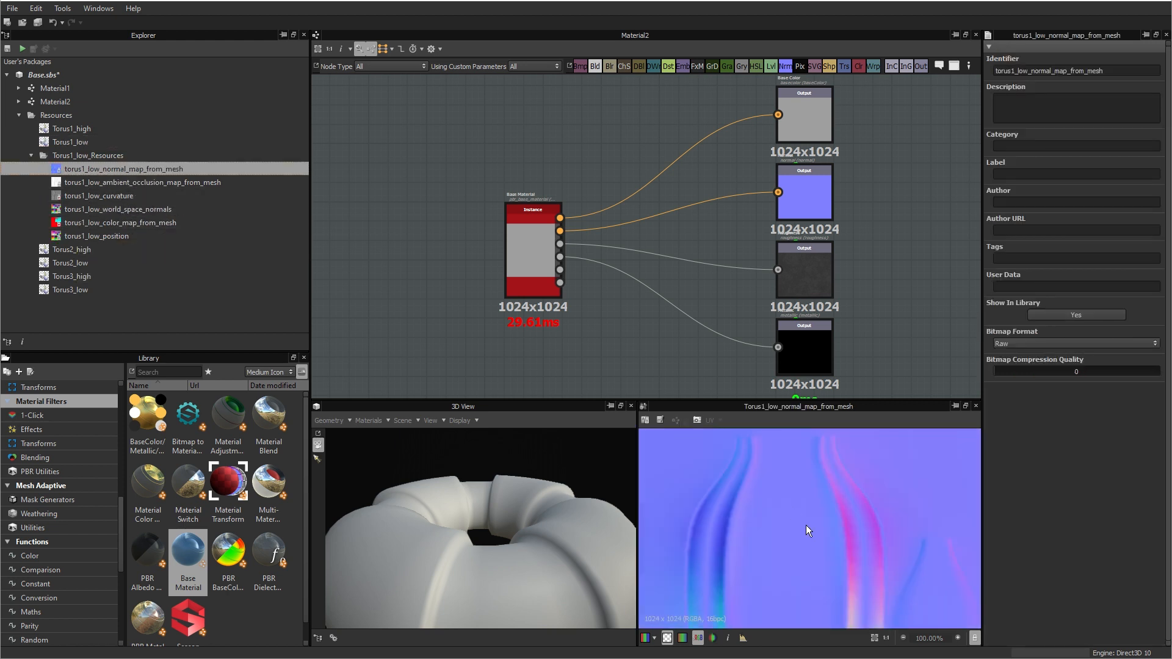
pyautogui.scroll(-5, 815, 519)
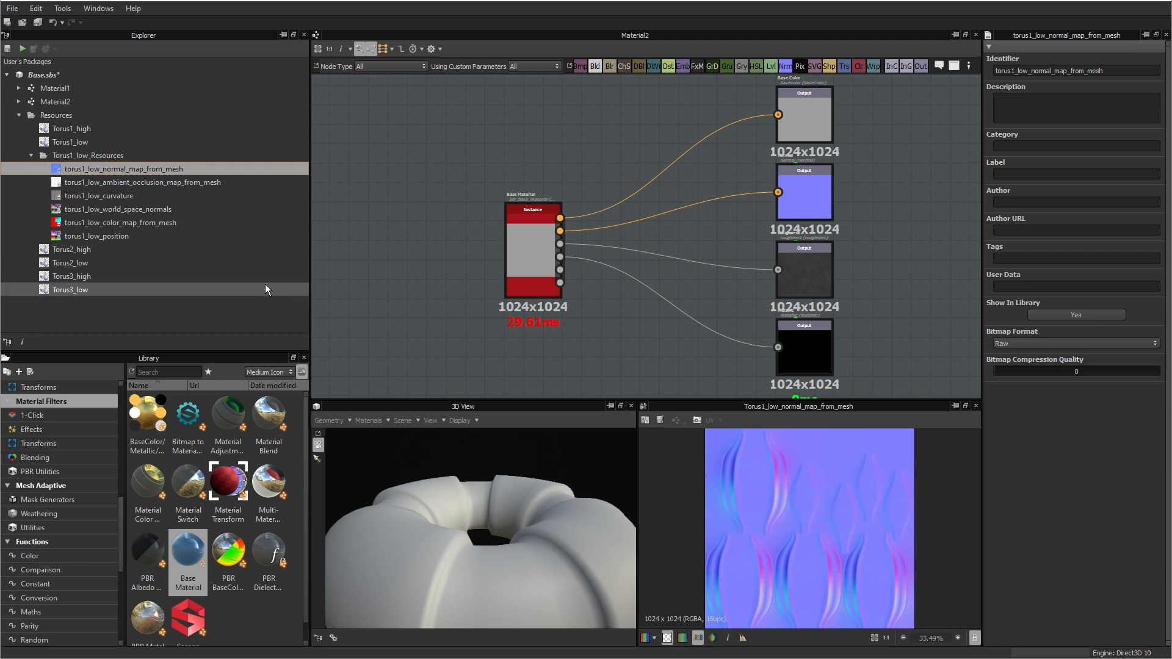
pyautogui.click(82, 181)
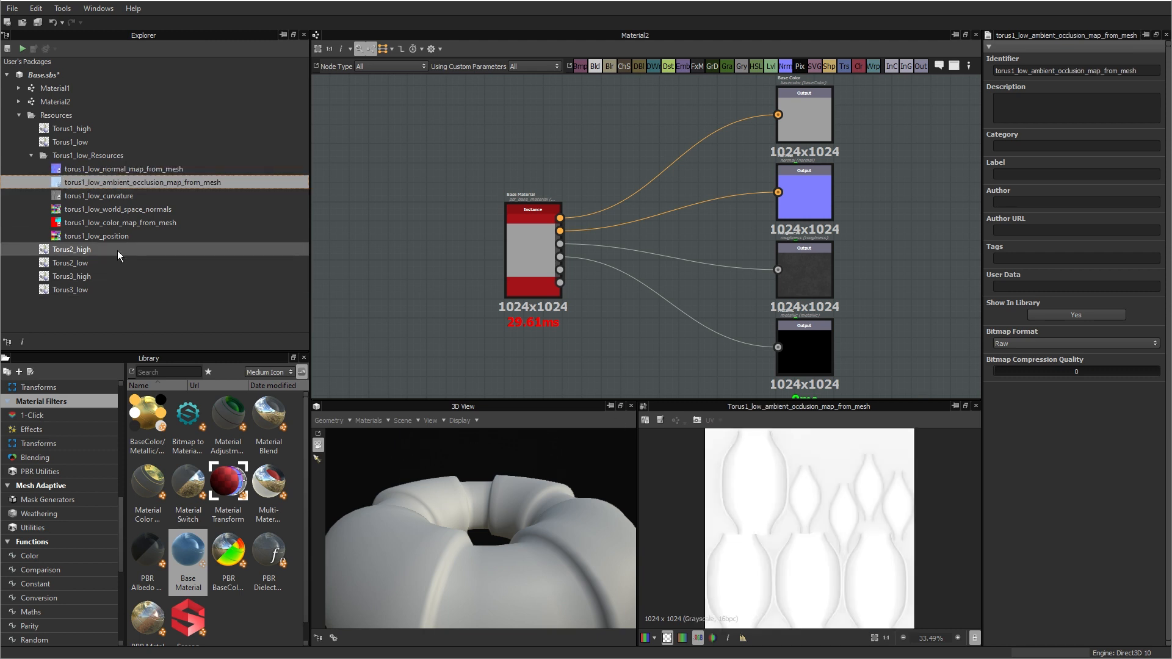
pyautogui.click(94, 196)
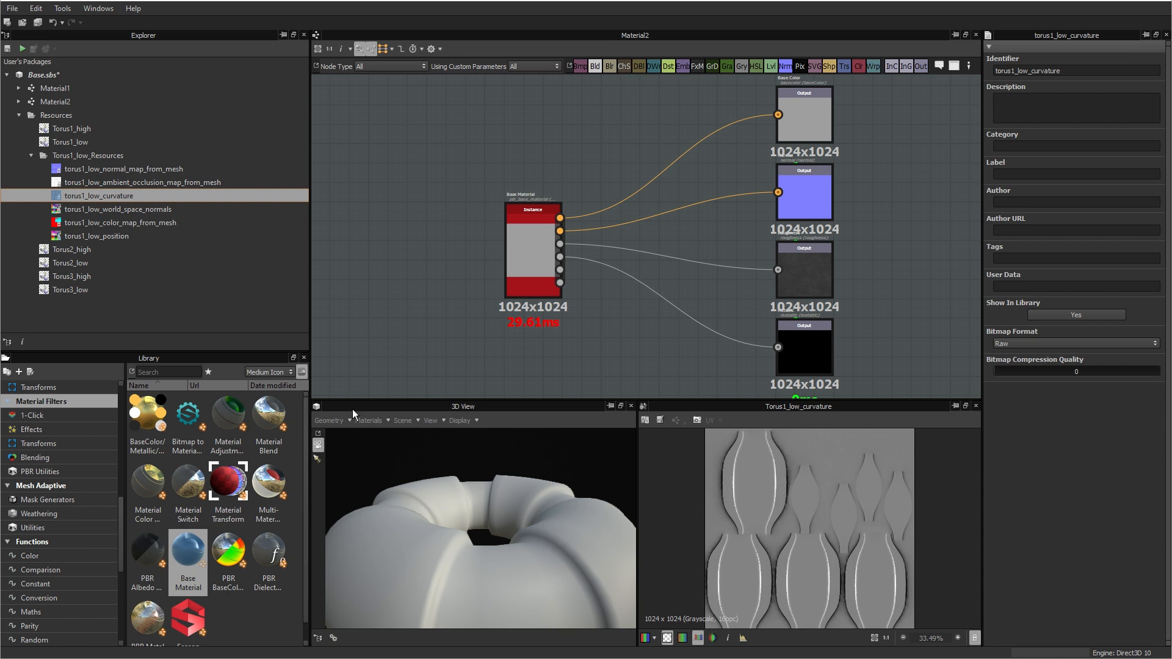
pyautogui.click(109, 209)
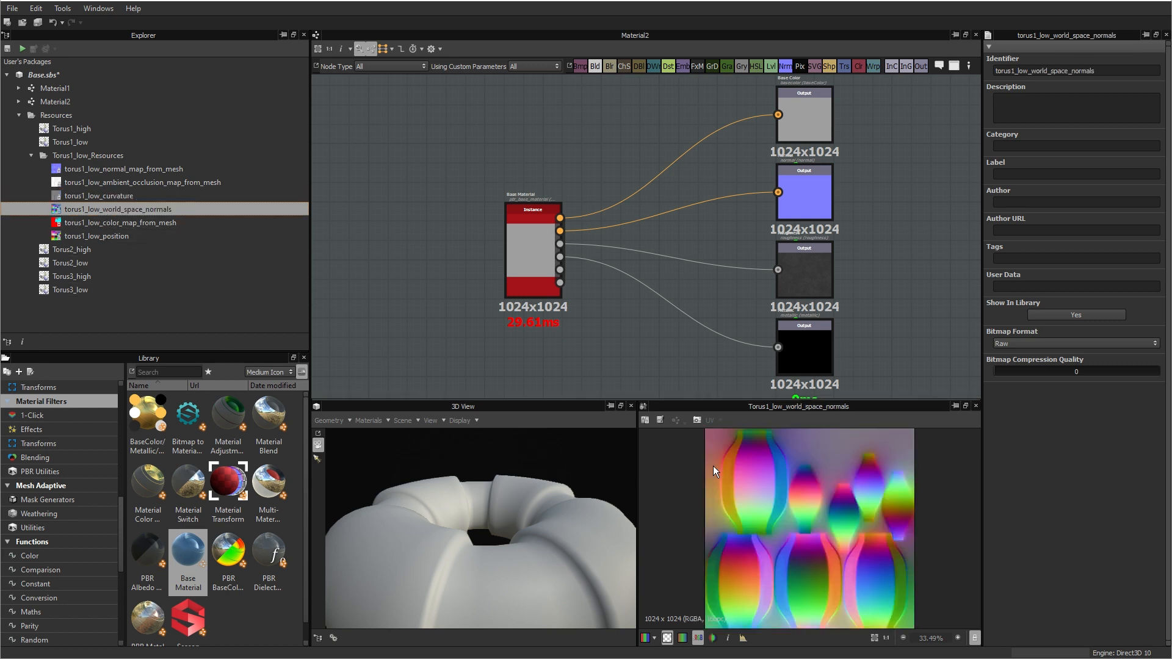
pyautogui.click(82, 220)
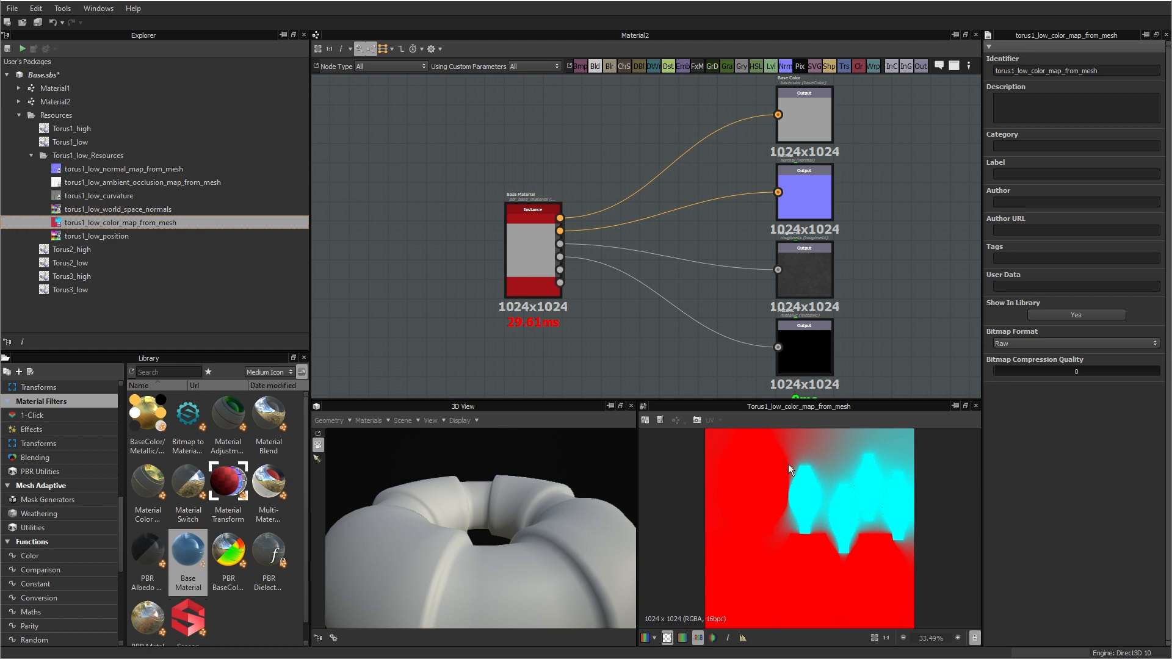
pyautogui.click(76, 235)
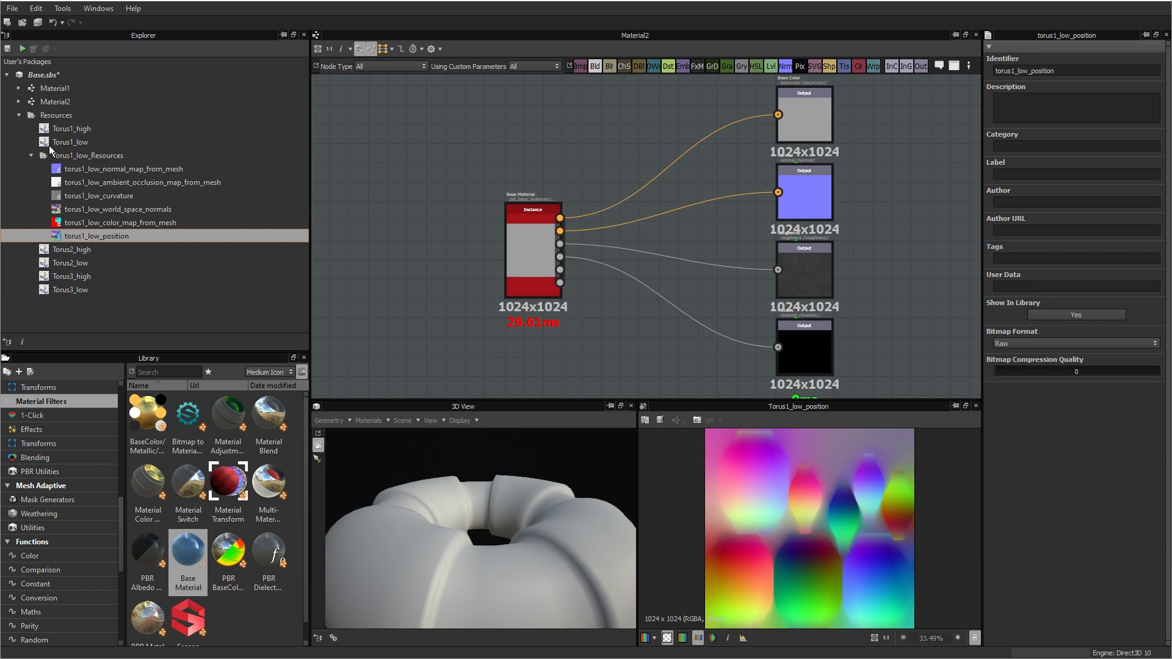
# Step: Collapse the Torus1_low_Resources folder and the Resources folder of the Base.sbs package
pyautogui.click(31, 154)
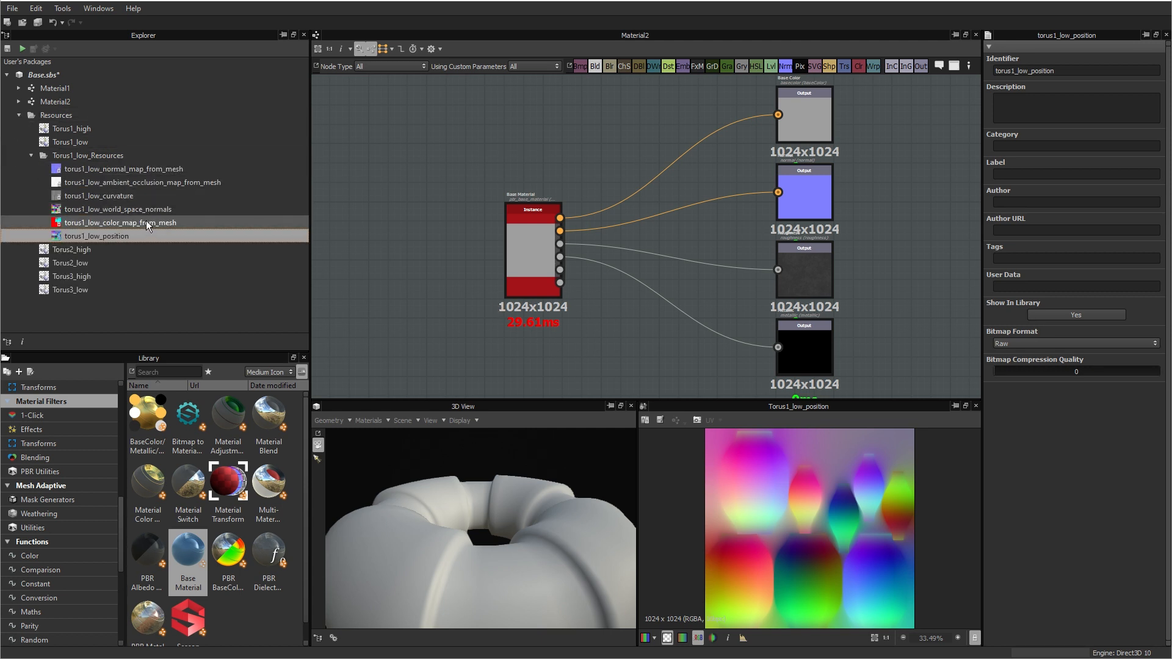
pyautogui.click(31, 155)
pyautogui.click(19, 116)
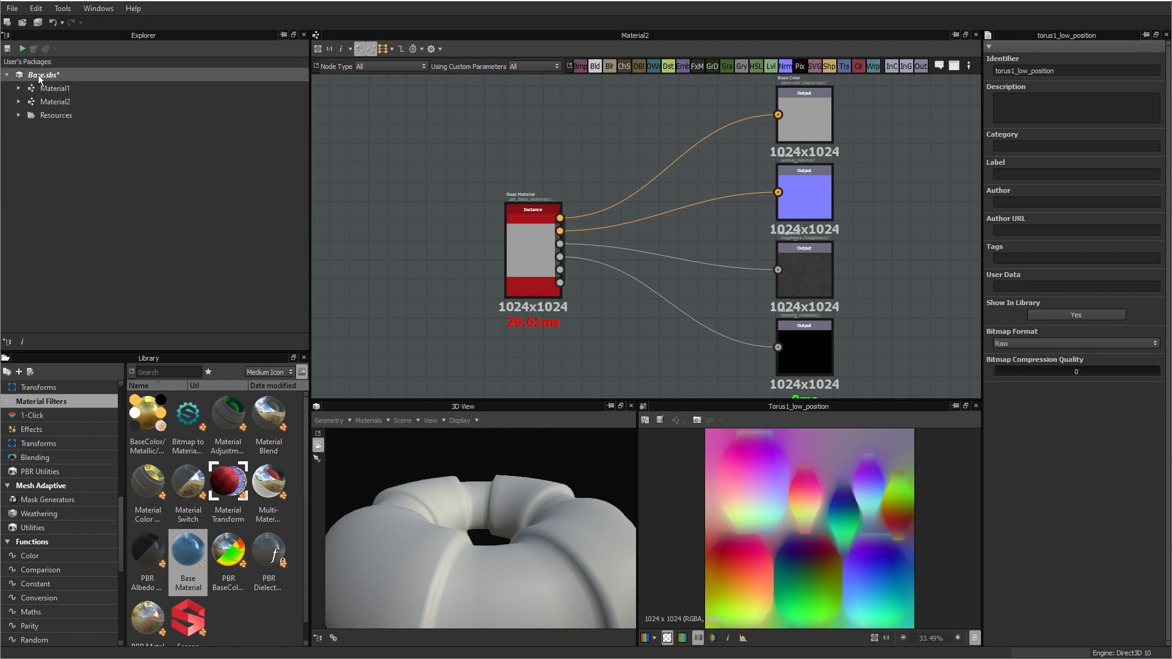
# Step: Create a graph named Torus1 in the Base.sbs package from the Physically Based (Metallic/Roughness) template
pyautogui.rightClick(38, 75)
pyautogui.moveTo(141, 83)
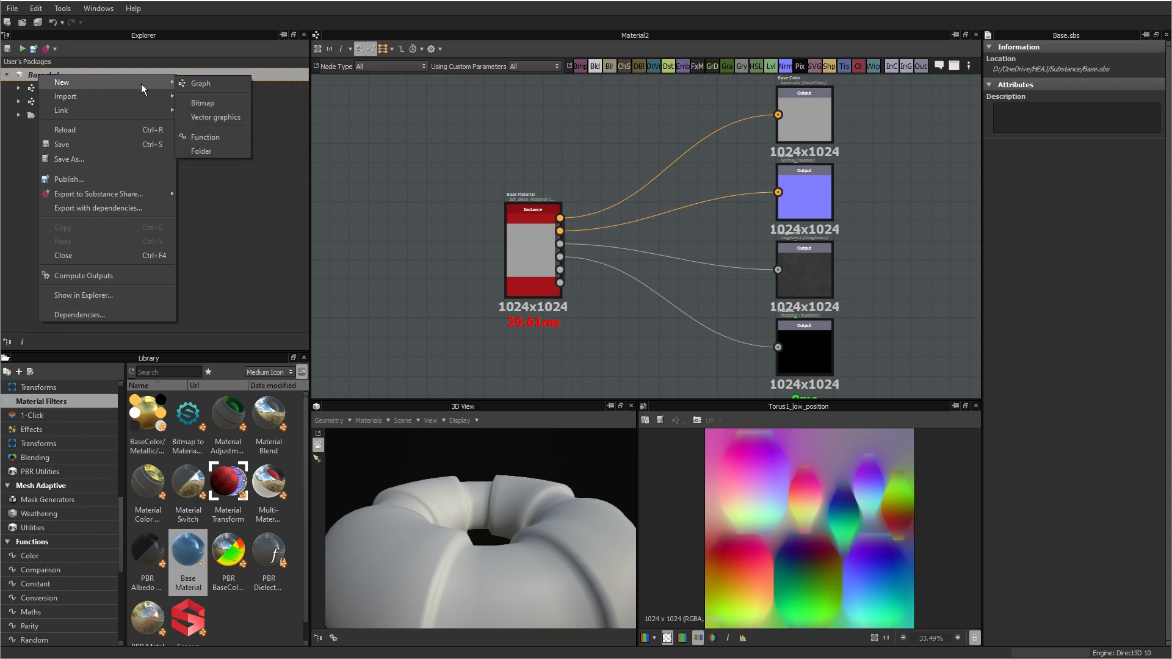
pyautogui.click(210, 83)
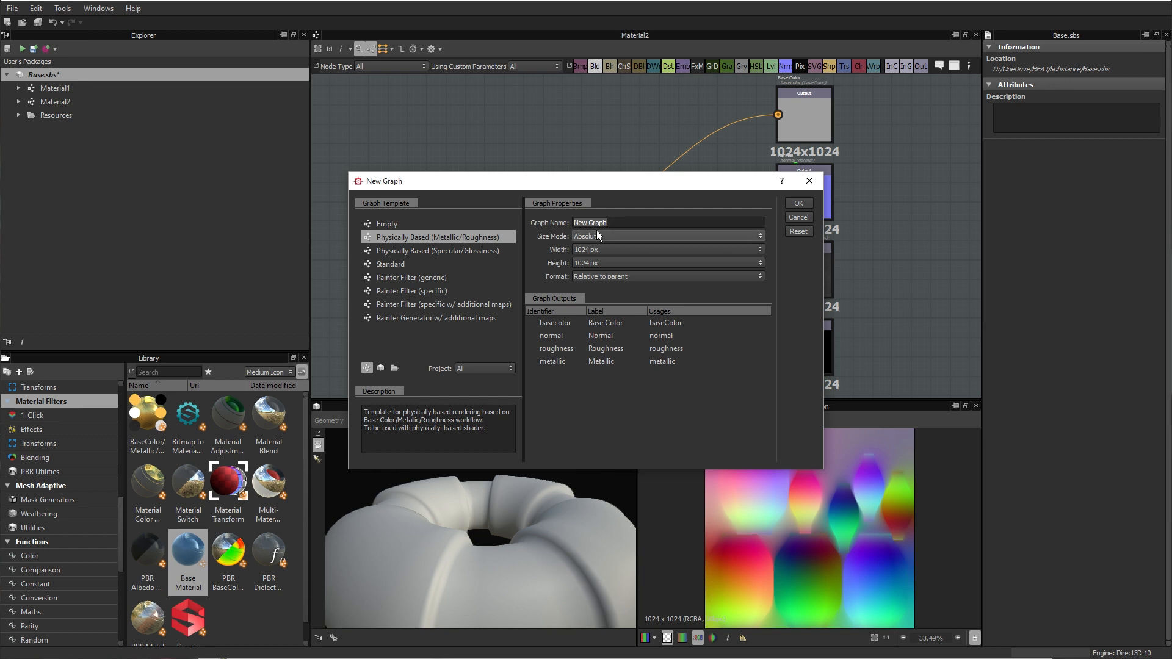
pyautogui.write('Torus1')
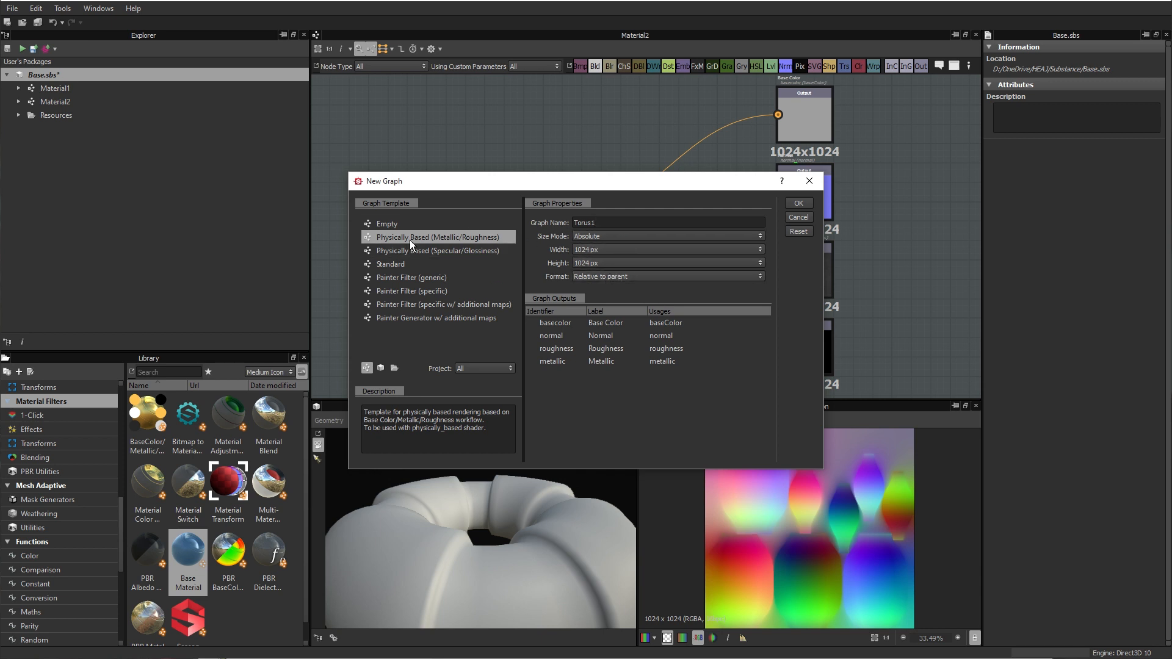
pyautogui.click(797, 204)
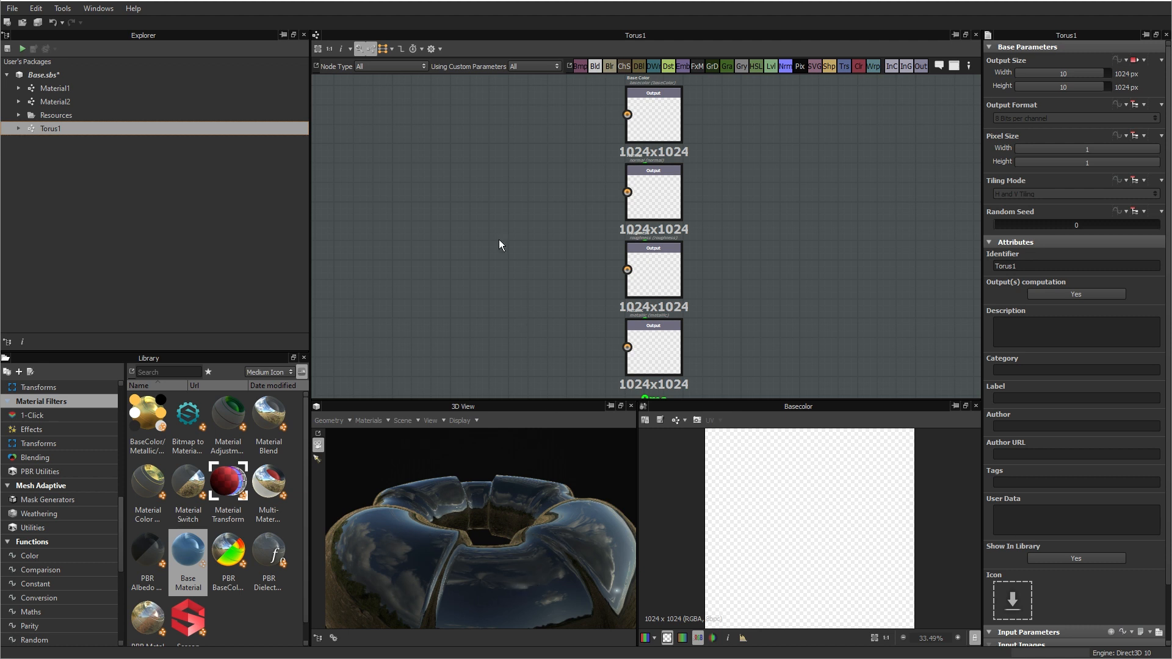
pyautogui.rightClick(438, 209)
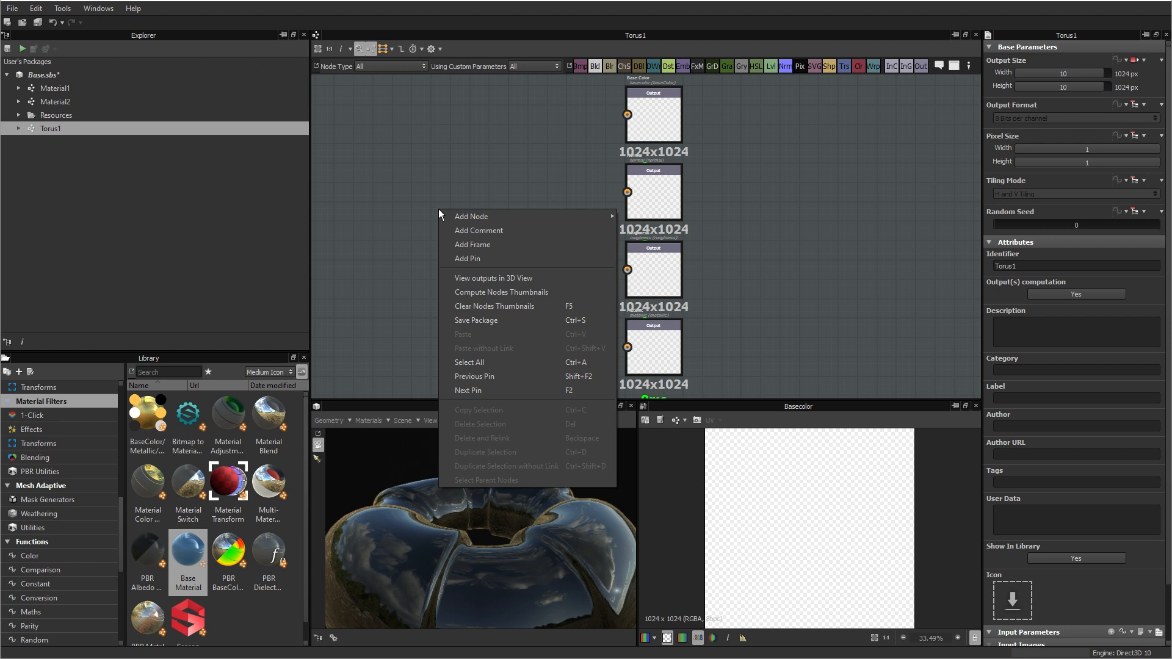
pyautogui.moveTo(475, 215)
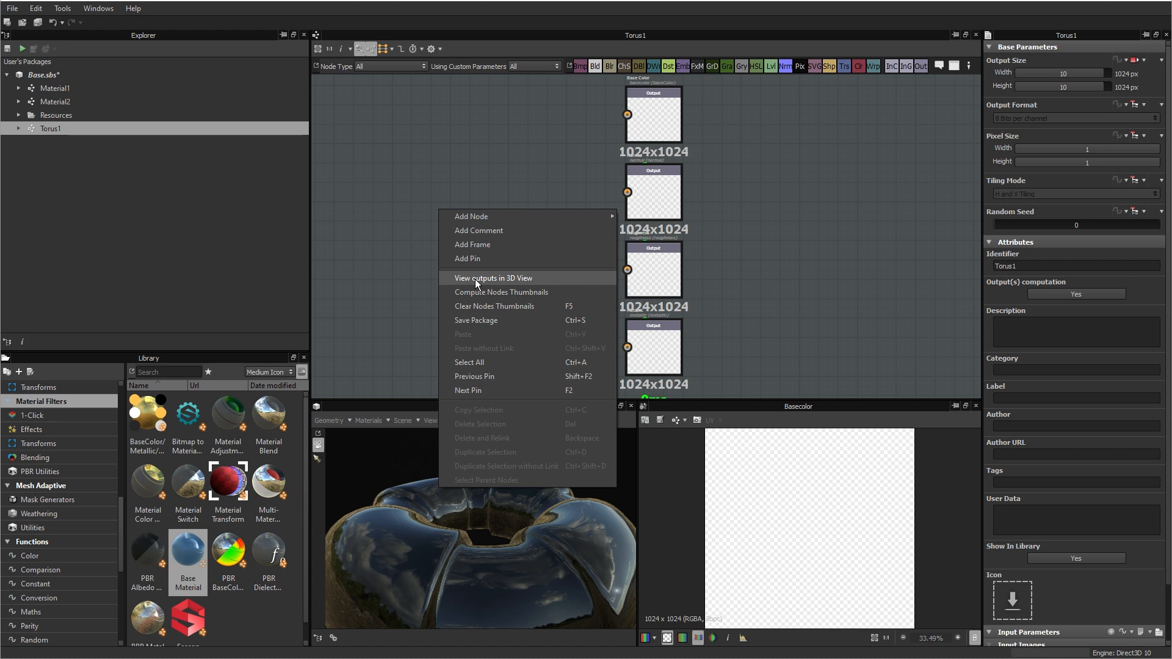
pyautogui.click(392, 269)
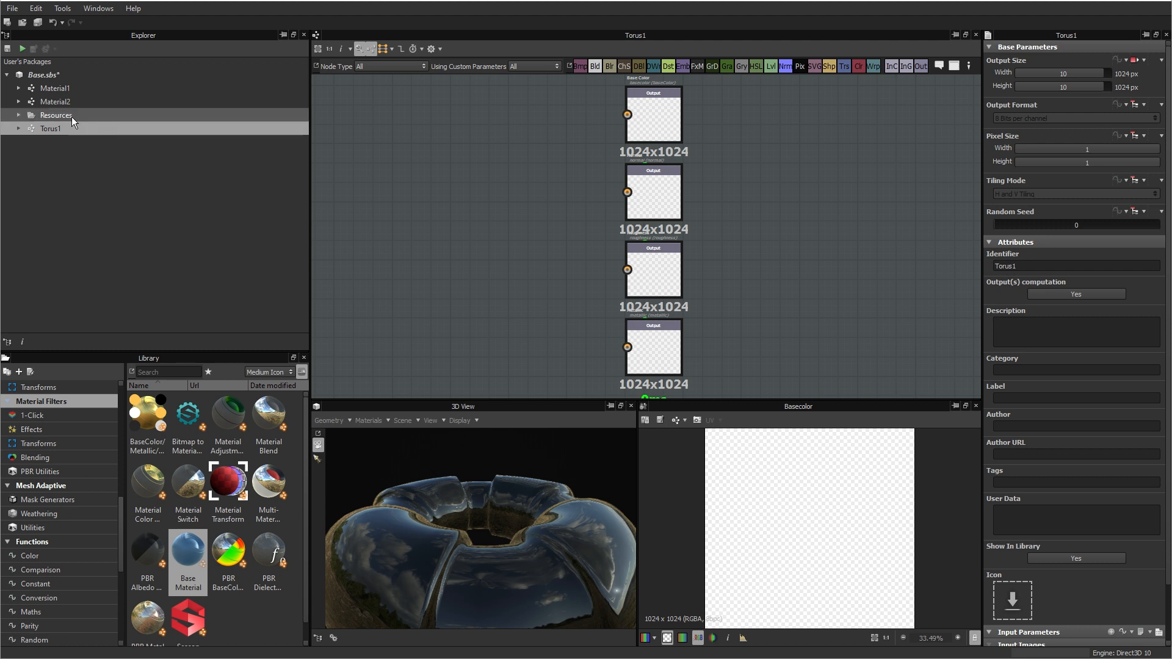
# Step: Place instances of Material1 and Material2 in the Torus1 graph, stacked well ahead of the output nodes
pyautogui.moveTo(411, 222); pyautogui.dragTo(543, 229, button='middle')
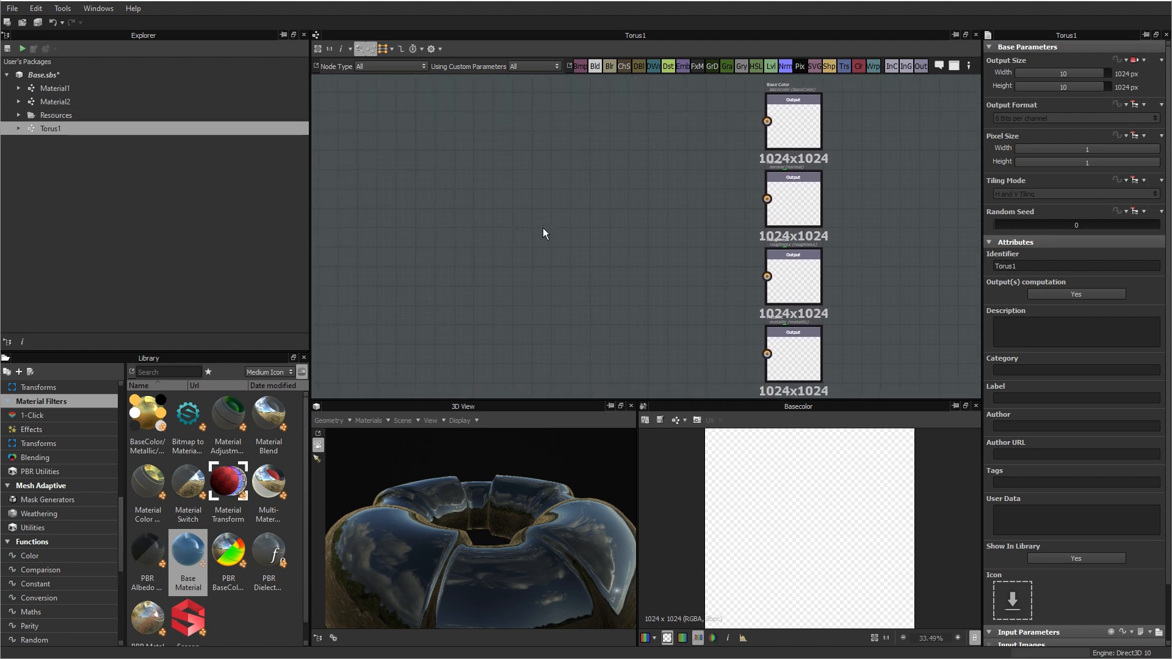
pyautogui.moveTo(42, 91); pyautogui.dragTo(379, 168)
pyautogui.moveTo(162, 160); pyautogui.dragTo(379, 265)
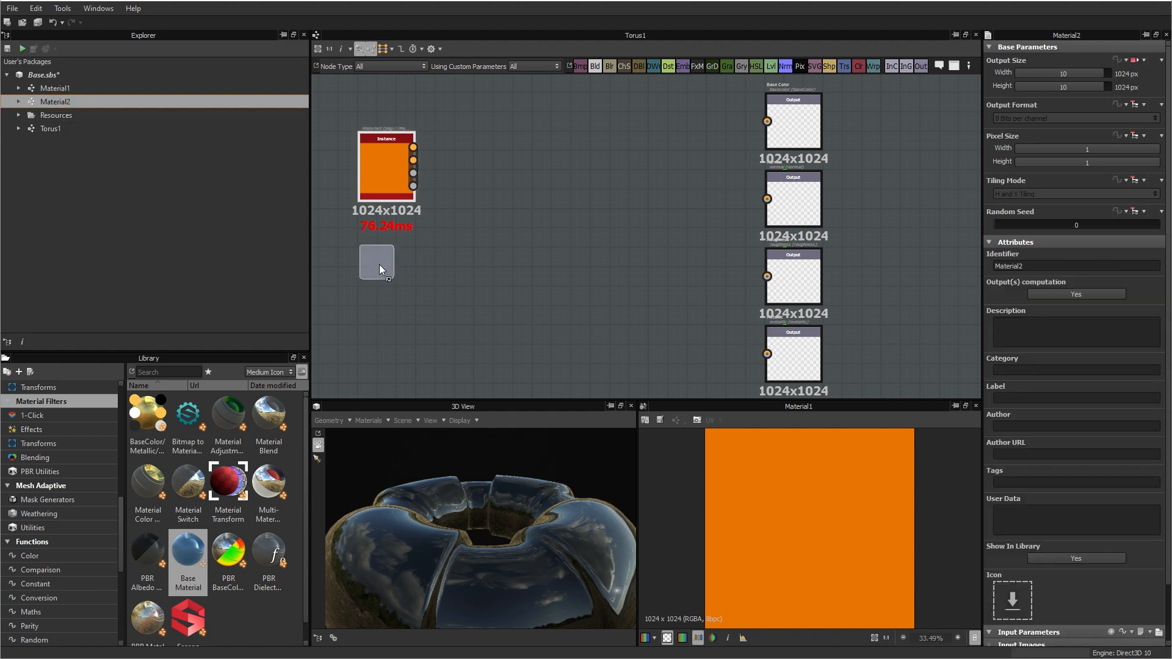
pyautogui.moveTo(386, 169); pyautogui.dragTo(354, 136)
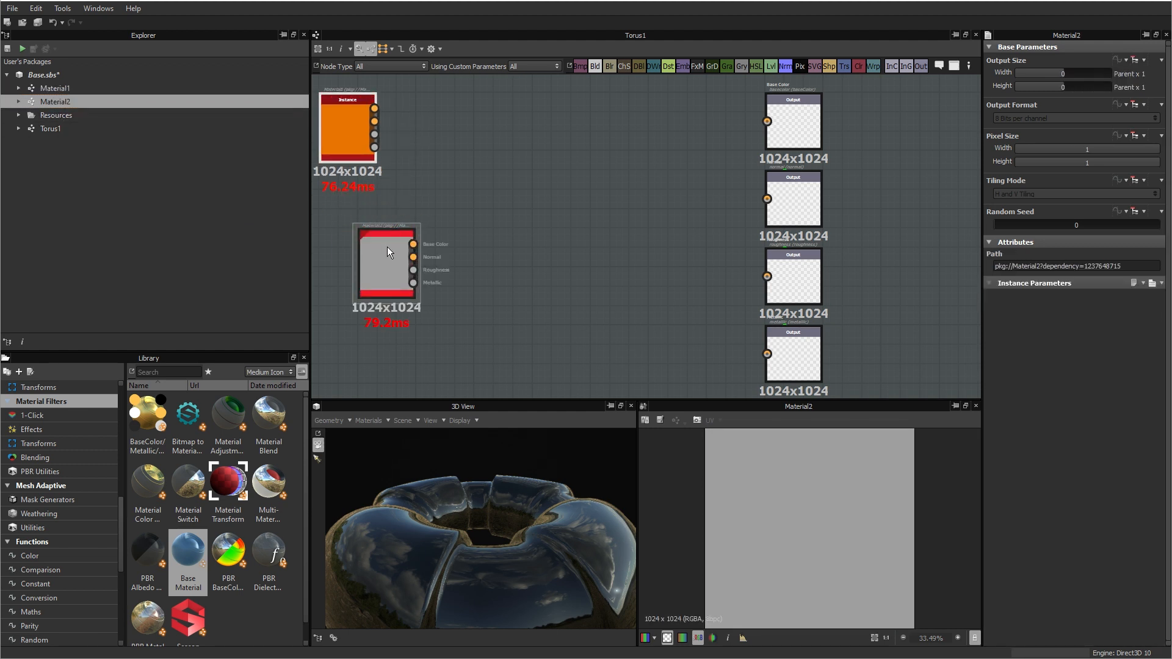
pyautogui.moveTo(387, 247); pyautogui.dragTo(348, 208)
pyautogui.moveTo(476, 203); pyautogui.dragTo(551, 192, button='middle')
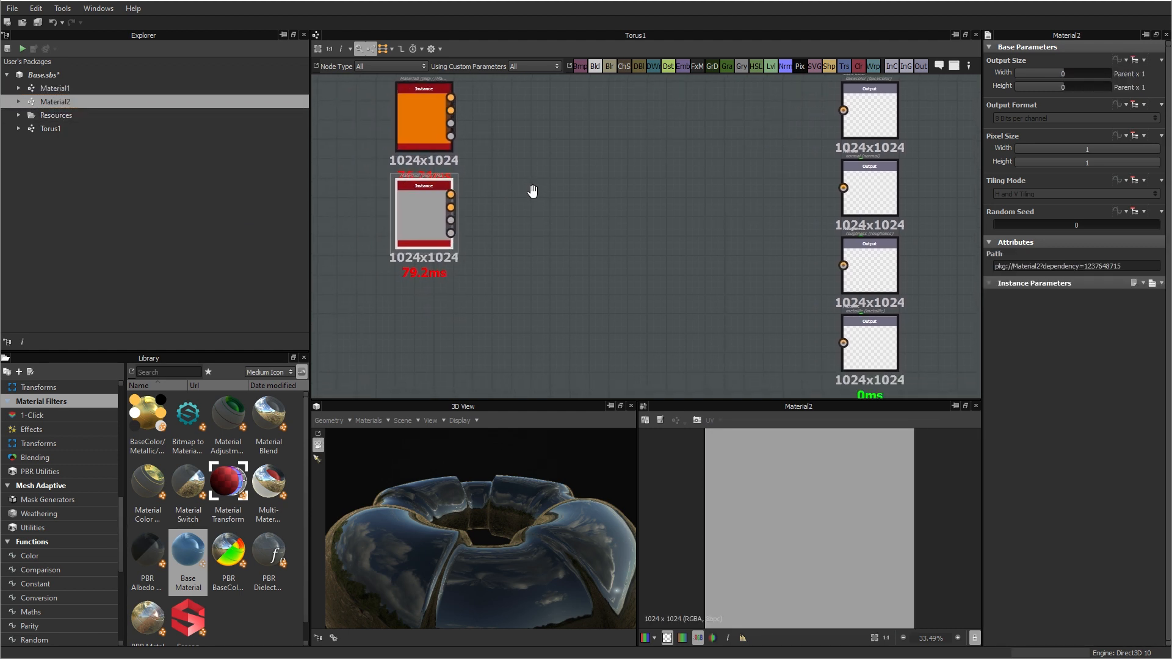
# Step: Add the torus1_low_color_map_from_mesh bitmap from Torus1_low_Resources to the graph, below the two material instances
pyautogui.click(20, 114)
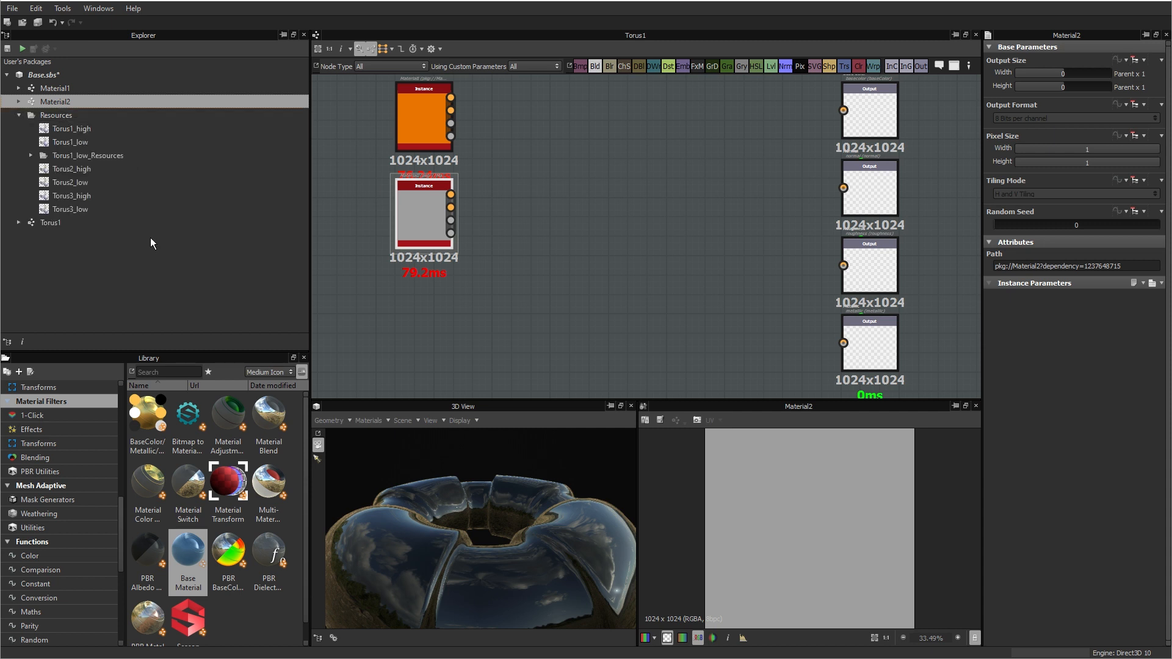
pyautogui.click(30, 156)
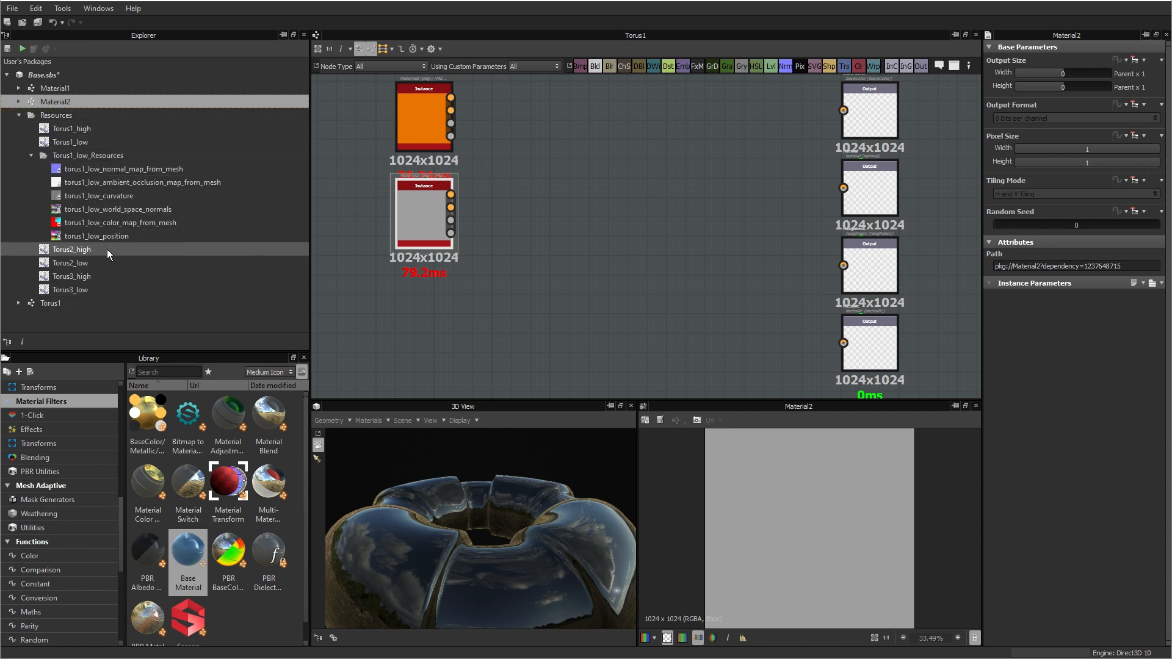
pyautogui.moveTo(116, 221); pyautogui.dragTo(423, 335)
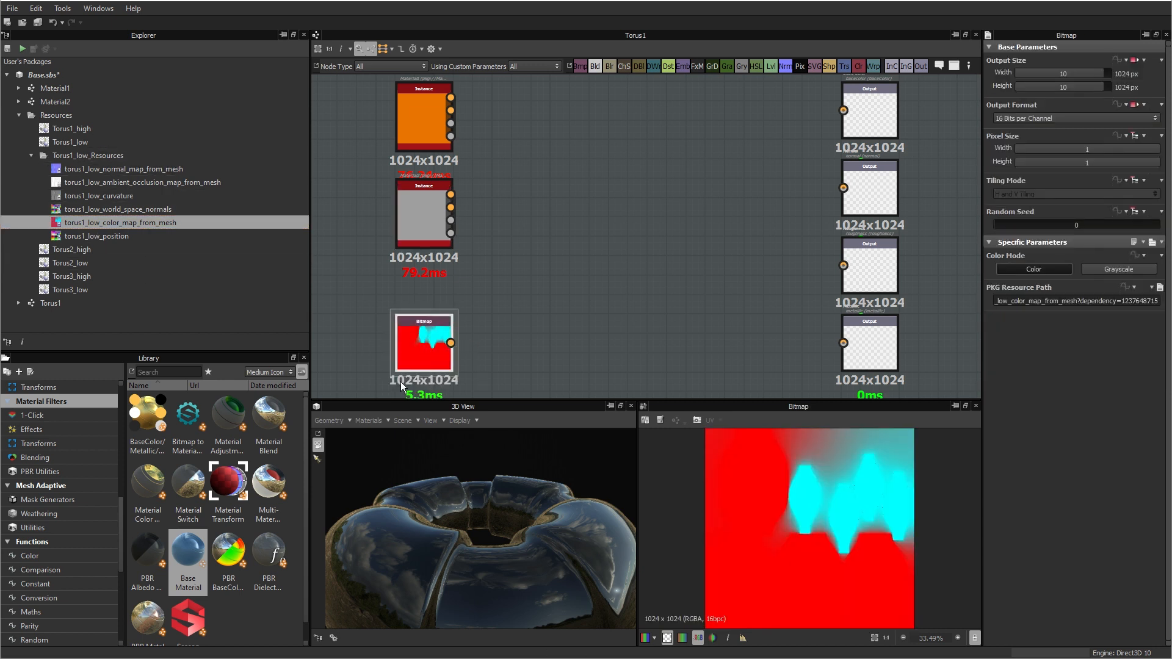
pyautogui.scroll(-3, 520, 342)
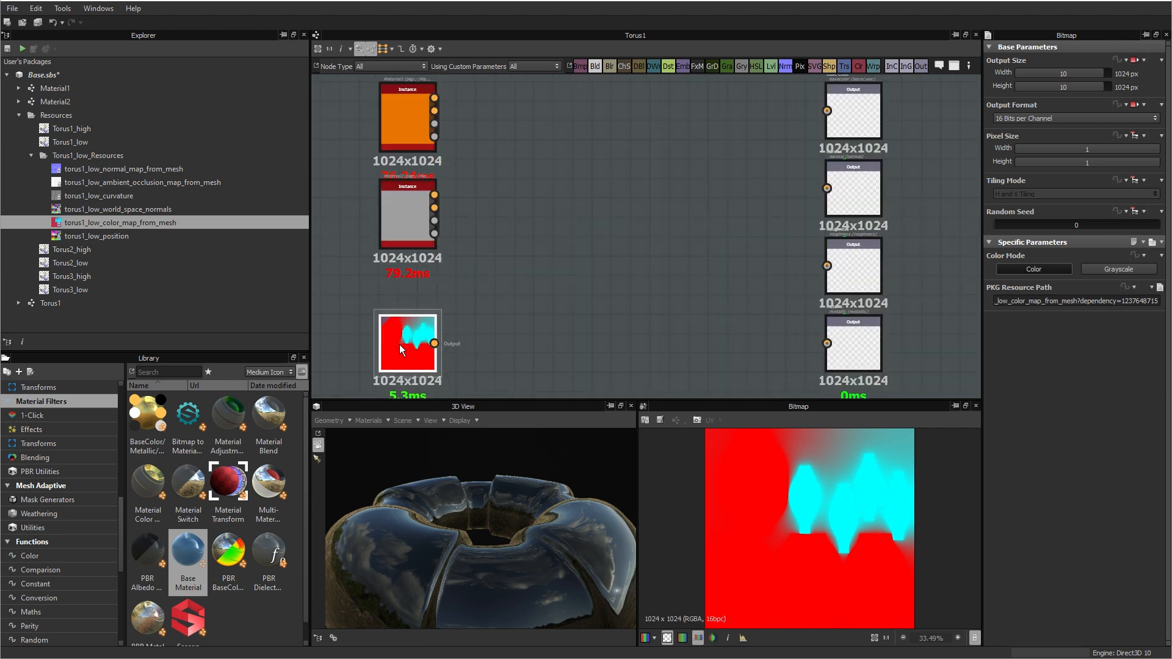
pyautogui.scroll(5, 403, 343)
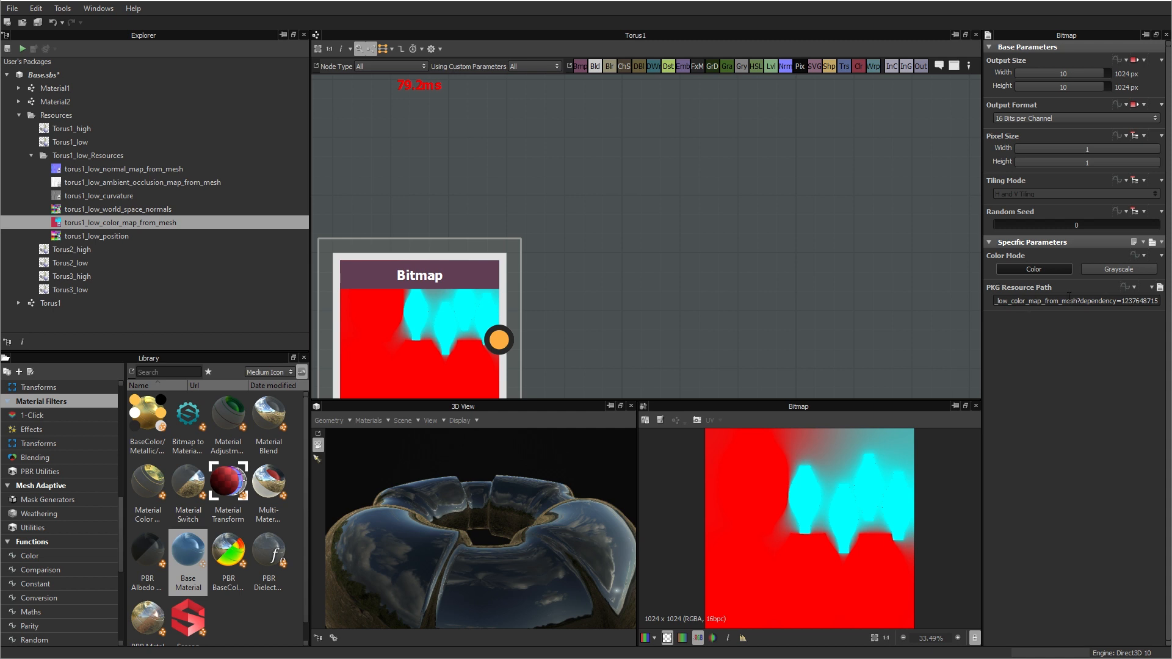
pyautogui.scroll(-5, 526, 298)
pyautogui.press('f')
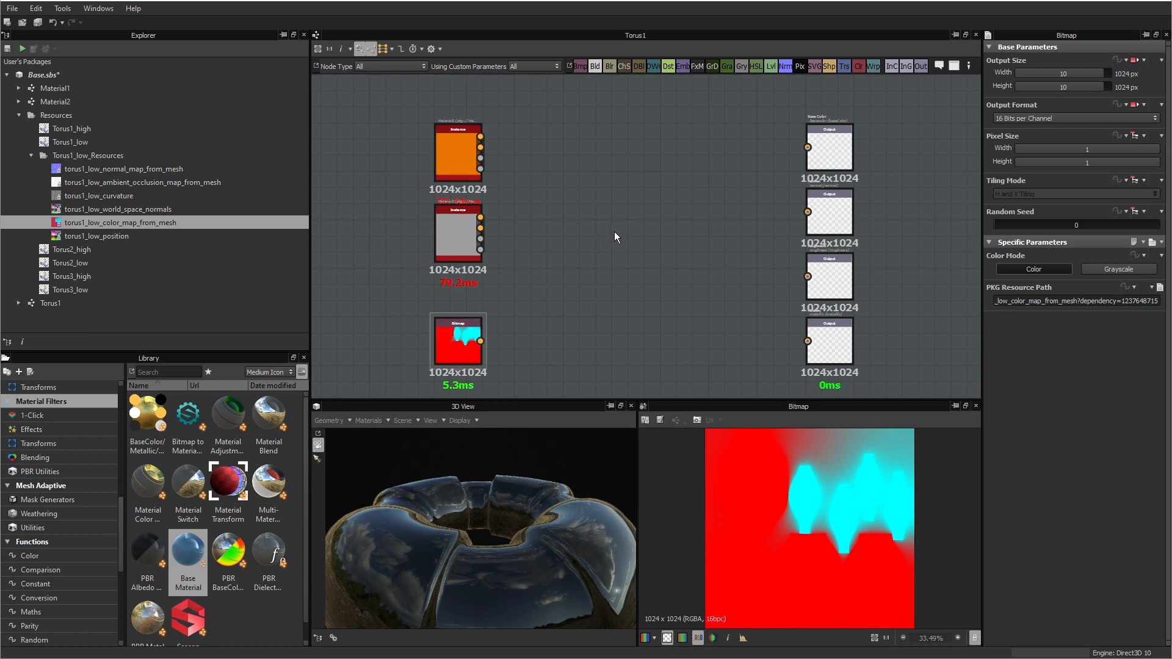
# Step: Add a Multi-Material Blend node between the material instances and the output nodes
pyautogui.rightClick(609, 200)
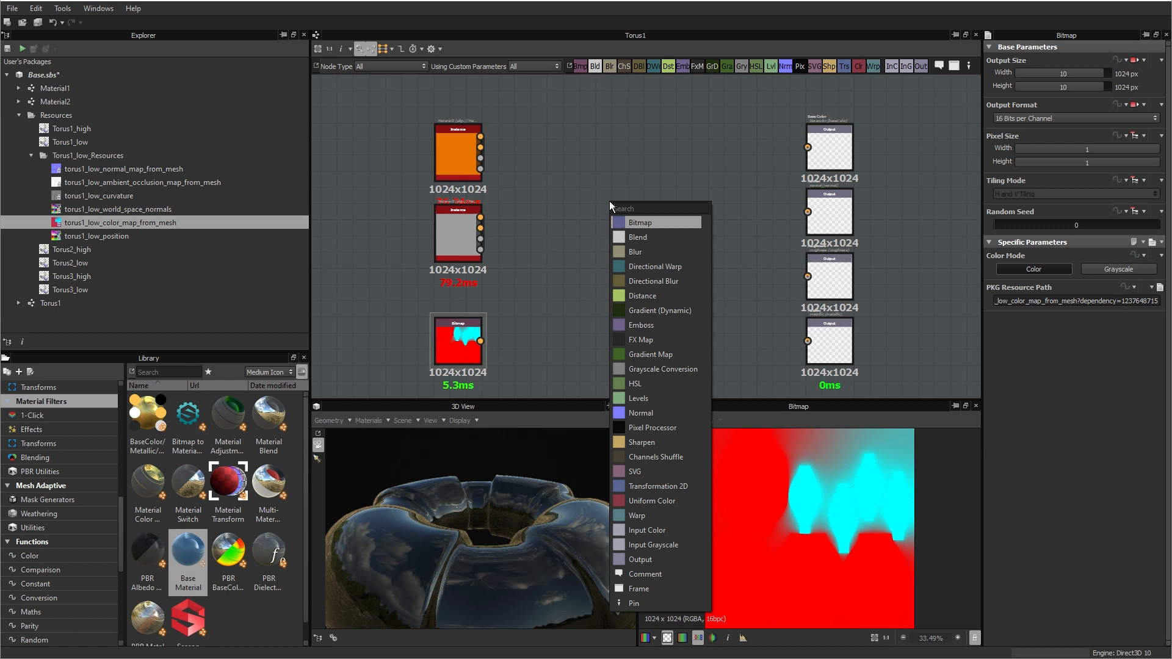
pyautogui.write('mul')
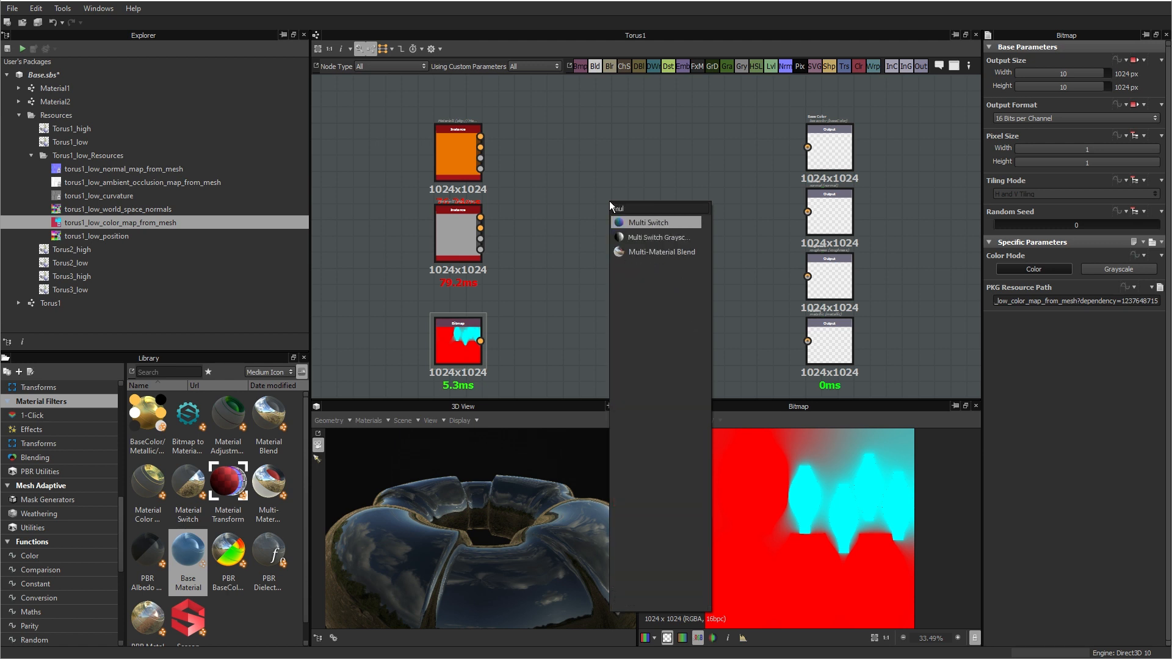
pyautogui.click(658, 252)
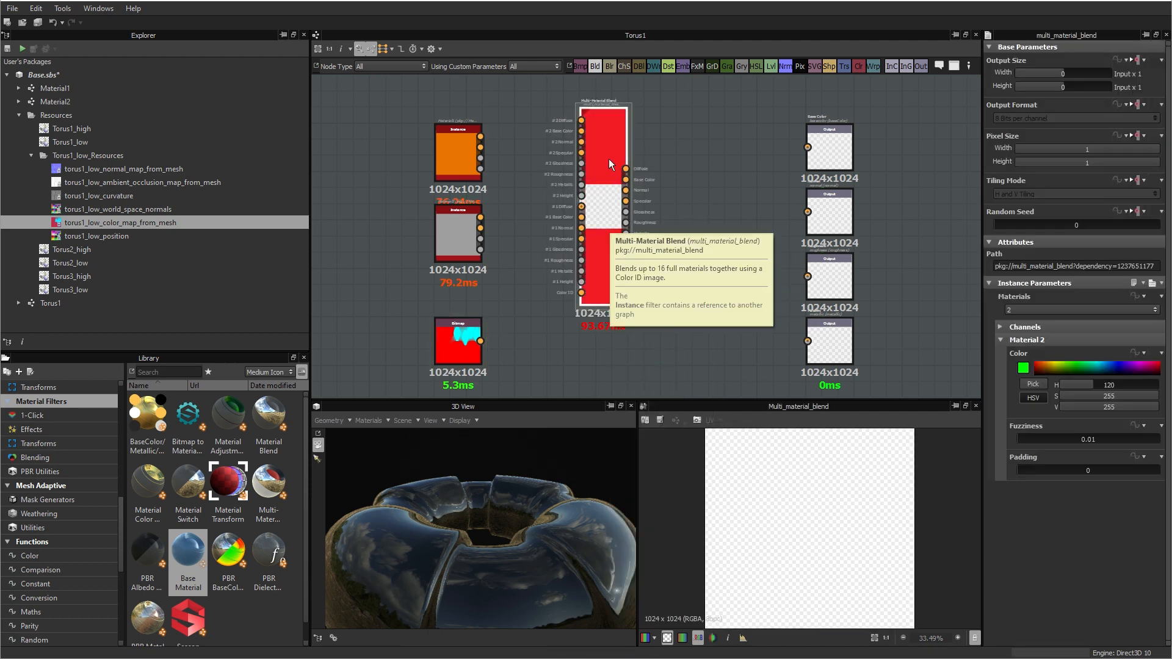
pyautogui.moveTo(609, 158); pyautogui.dragTo(629, 174)
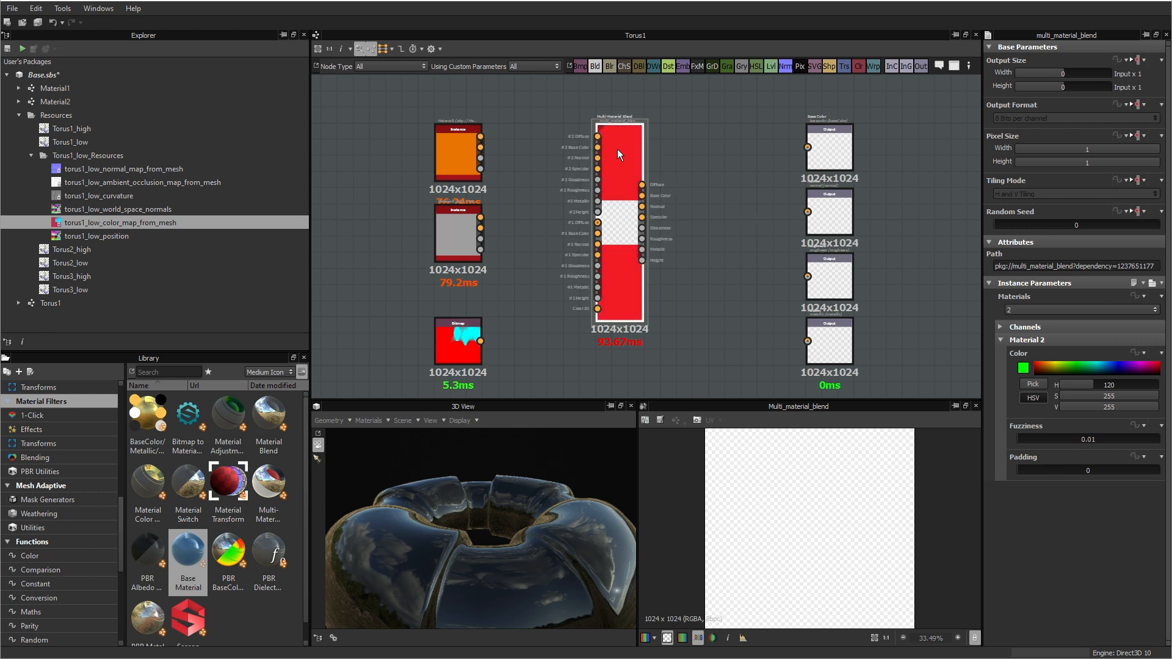
# Step: Disable the Diffuse, Specular, Glossiness and Height channels of the Multi-Material Blend and nudge the node slightly upward
pyautogui.click(996, 325)
pyautogui.scroll(-3, 1081, 367)
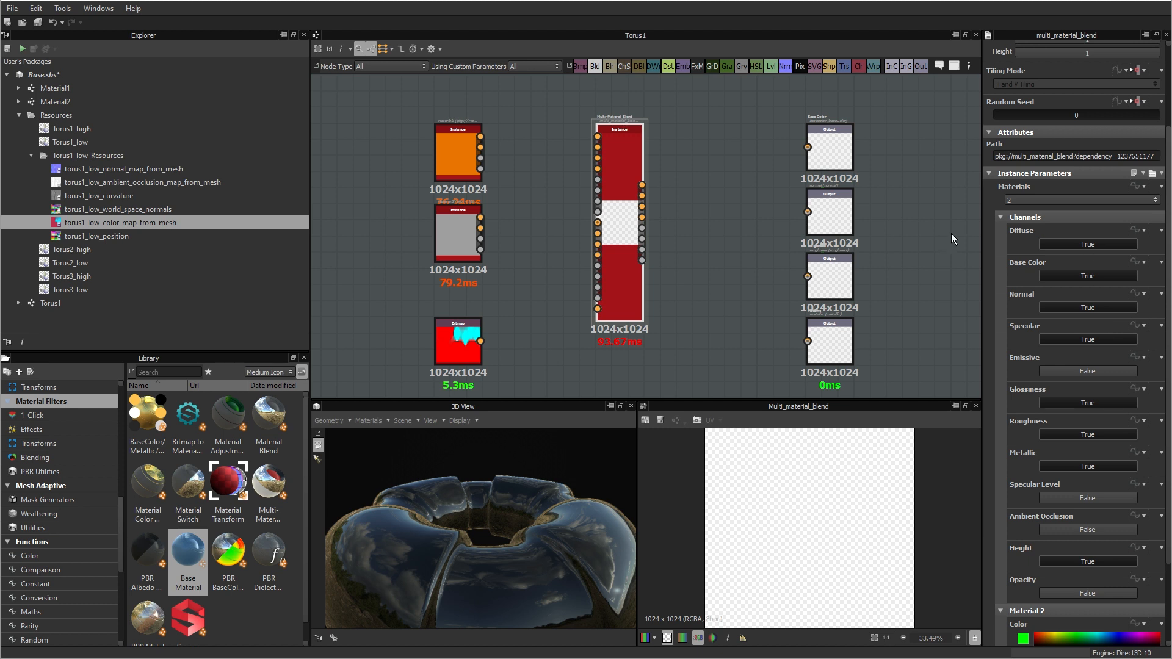
pyautogui.click(1082, 241)
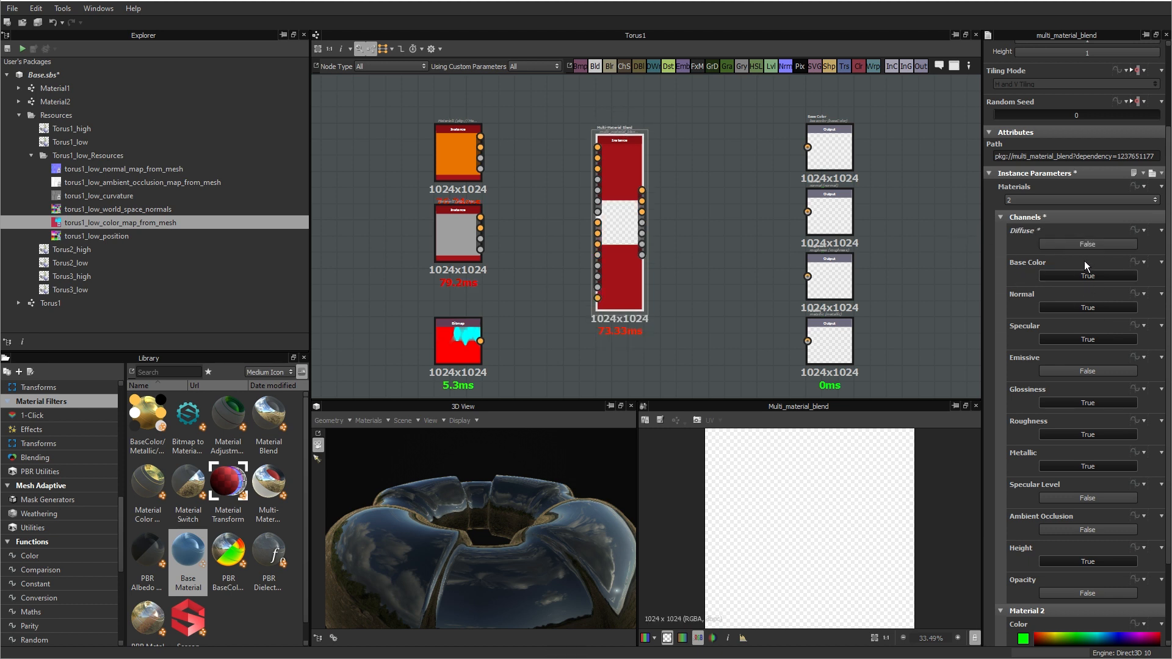
pyautogui.click(1071, 340)
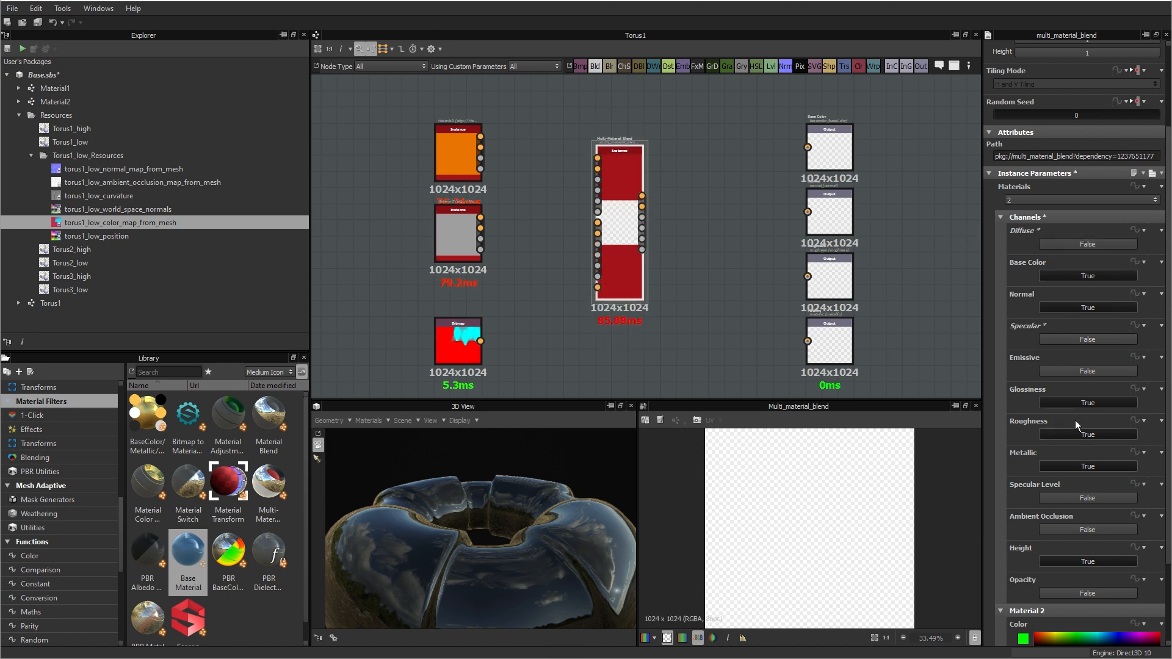
pyautogui.click(1083, 402)
pyautogui.click(1087, 561)
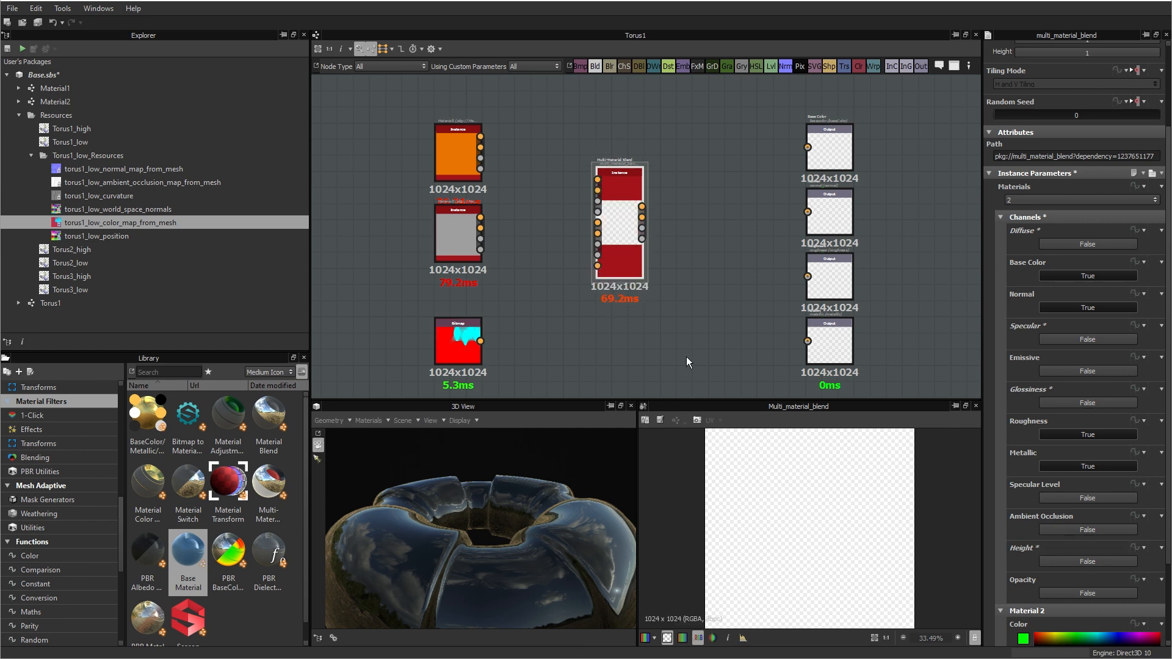
pyautogui.scroll(3, 624, 264)
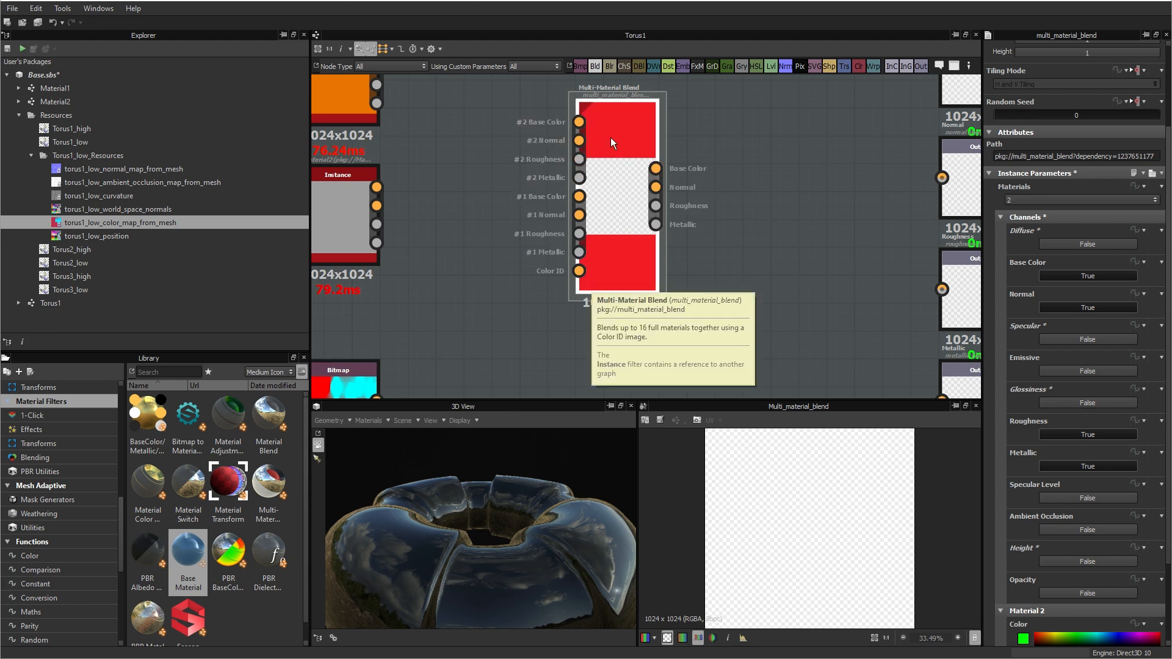
pyautogui.scroll(-3, 711, 276)
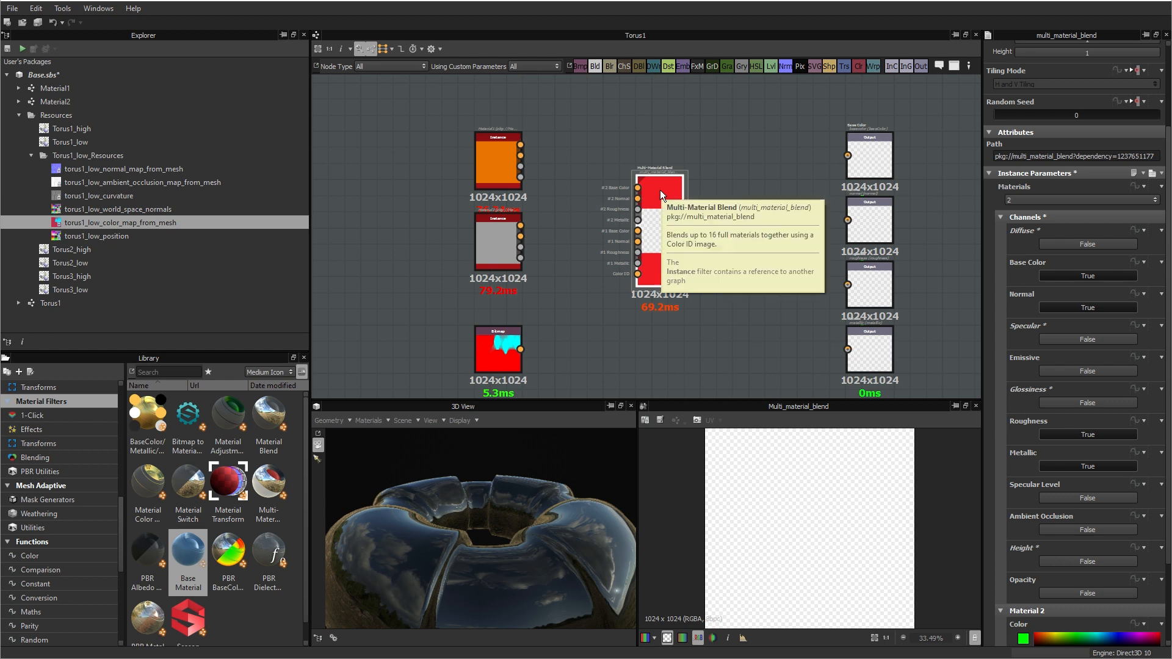
pyautogui.moveTo(662, 189); pyautogui.dragTo(661, 178)
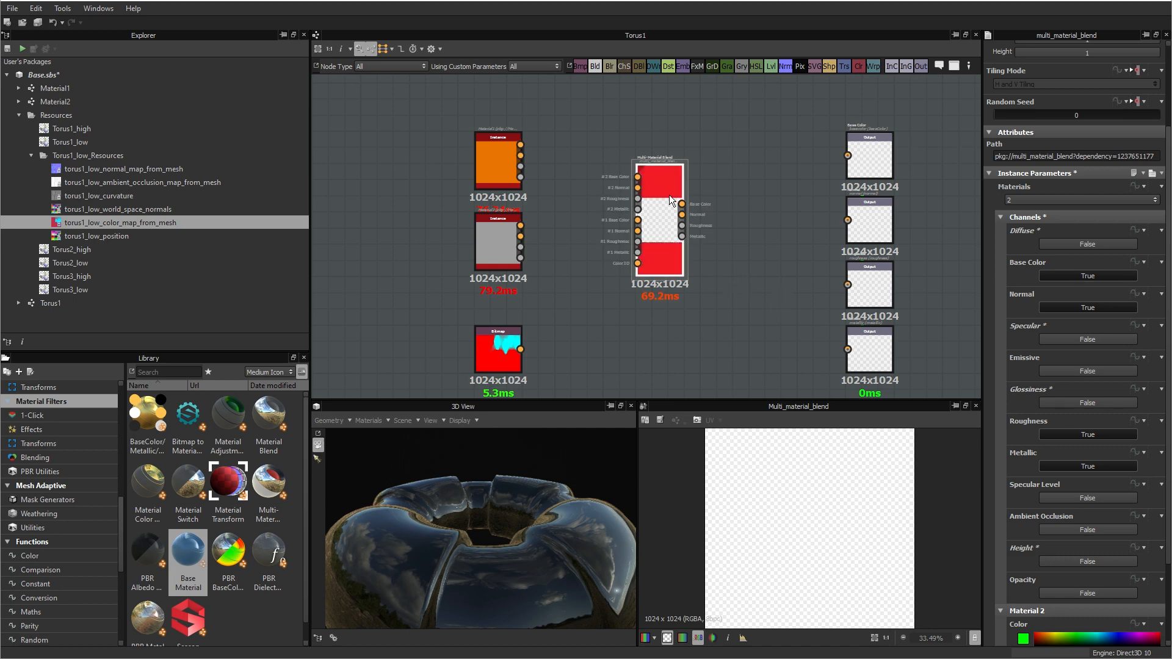
# Step: Connect all Material1 outputs to the blend's #2 inputs and all Material2 outputs to its #1 inputs, keeping Material link mode
pyautogui.scroll(2, 669, 197)
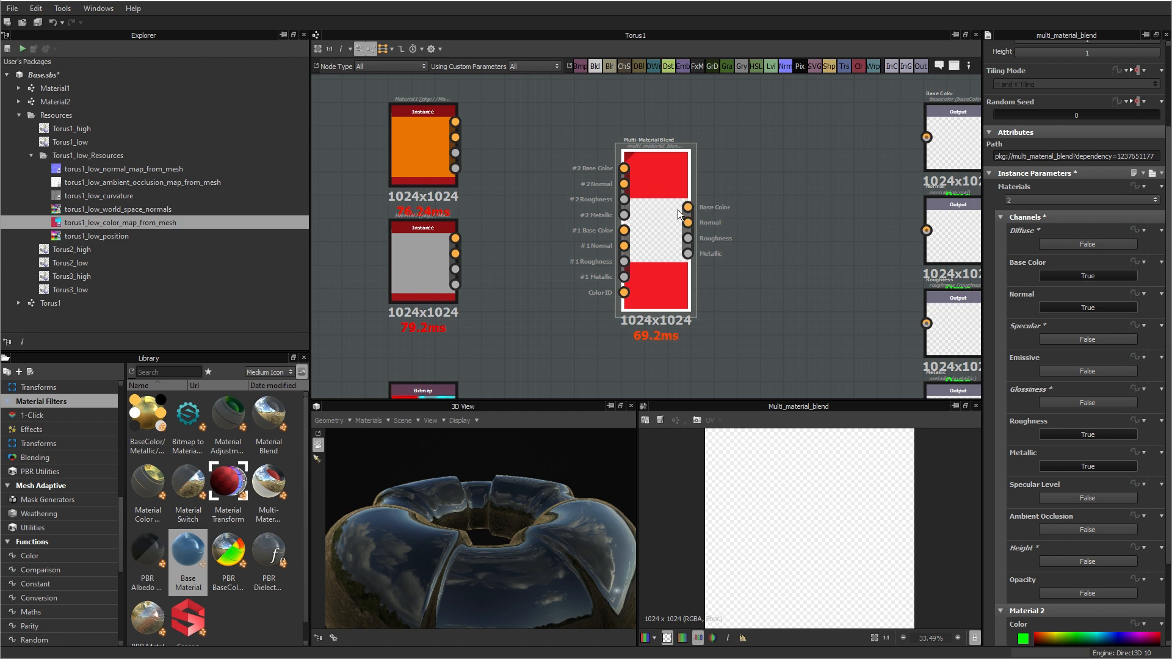
pyautogui.click(384, 49)
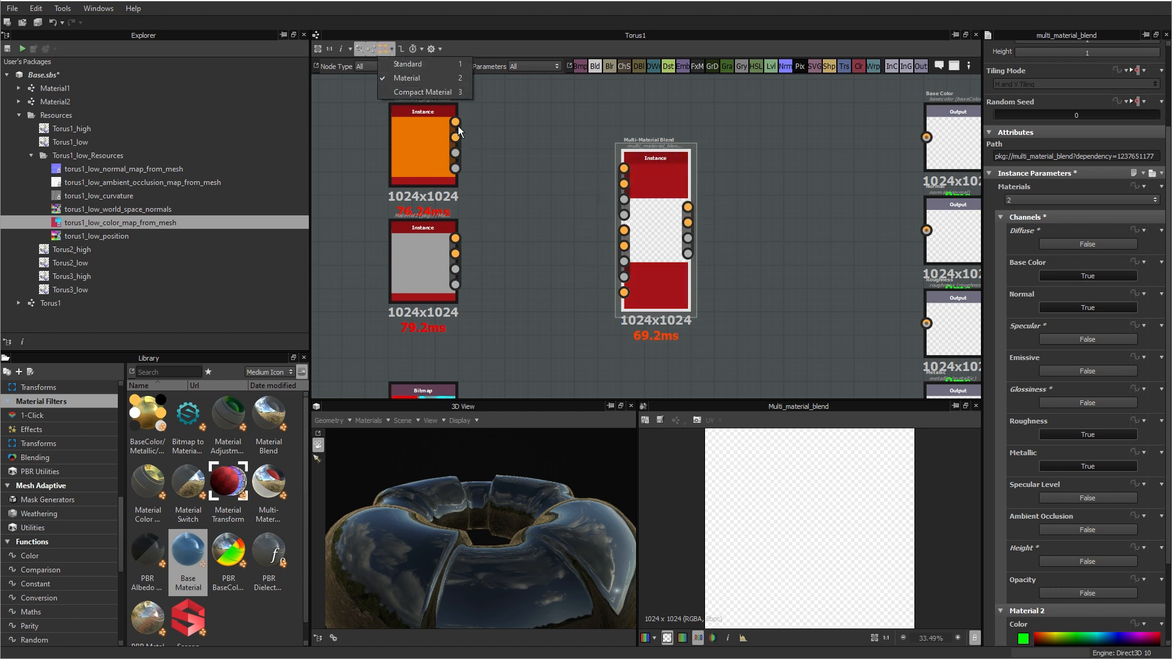
pyautogui.keyDown('shift'); pyautogui.moveTo(457, 126); pyautogui.dragTo(624, 168); pyautogui.keyUp('shift')
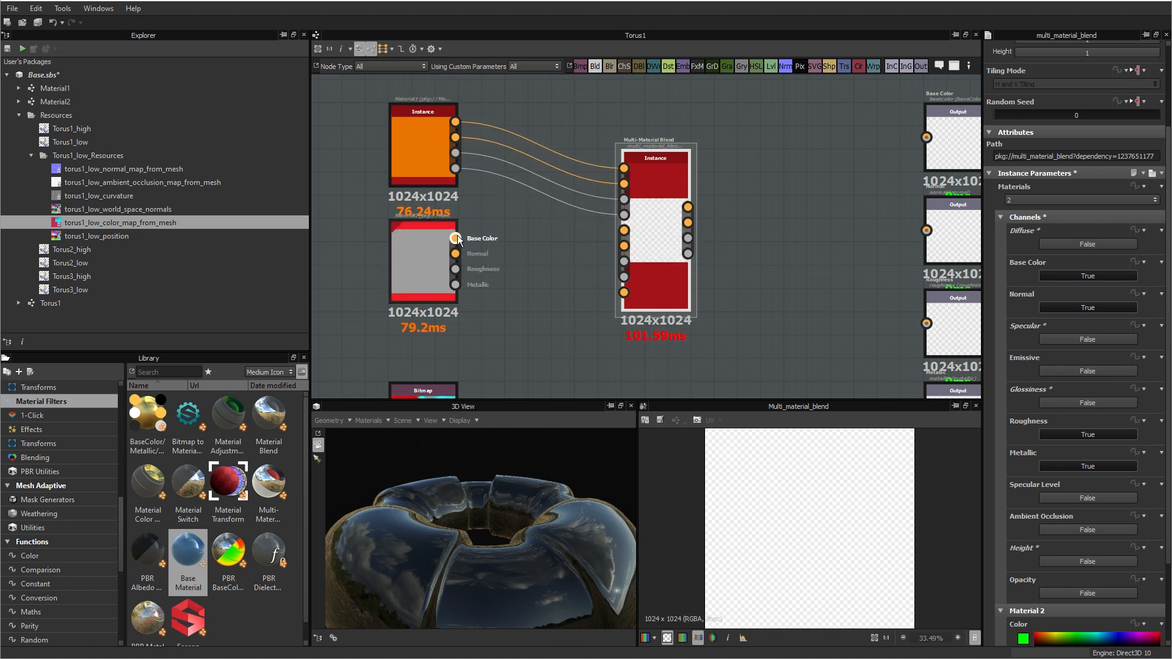
pyautogui.keyDown('shift'); pyautogui.moveTo(458, 238); pyautogui.dragTo(631, 223); pyautogui.keyUp('shift')
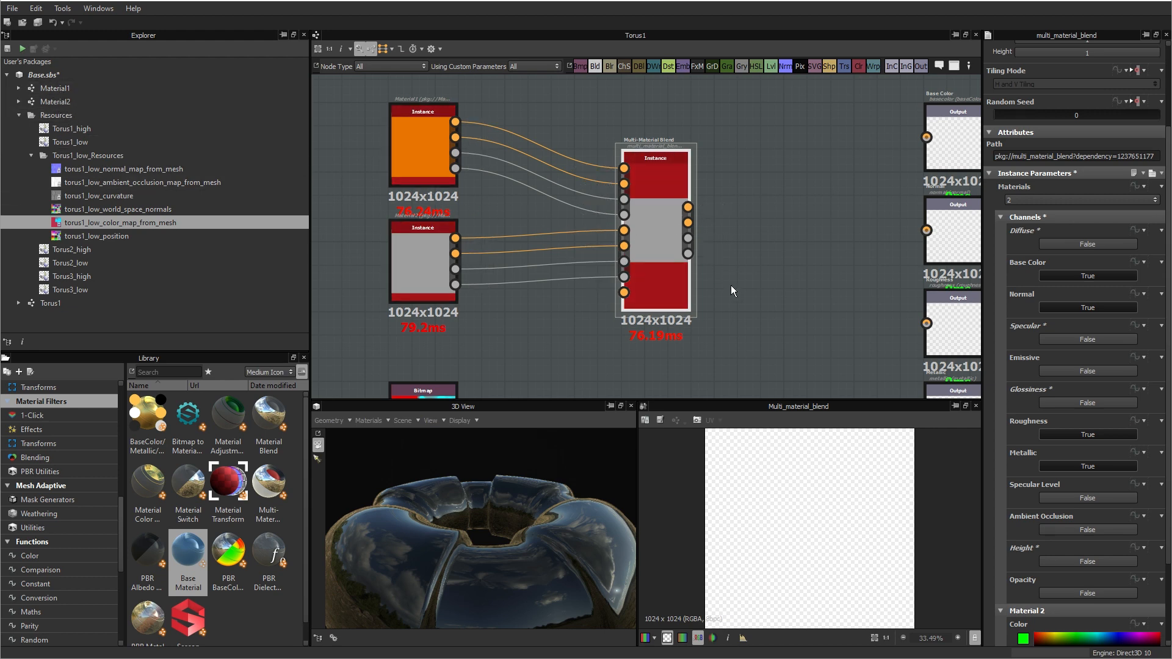
# Step: Connect the color map bitmap to the blend's Color ID input and the blend's four outputs to the matching graph output nodes
pyautogui.scroll(-2, 724, 253)
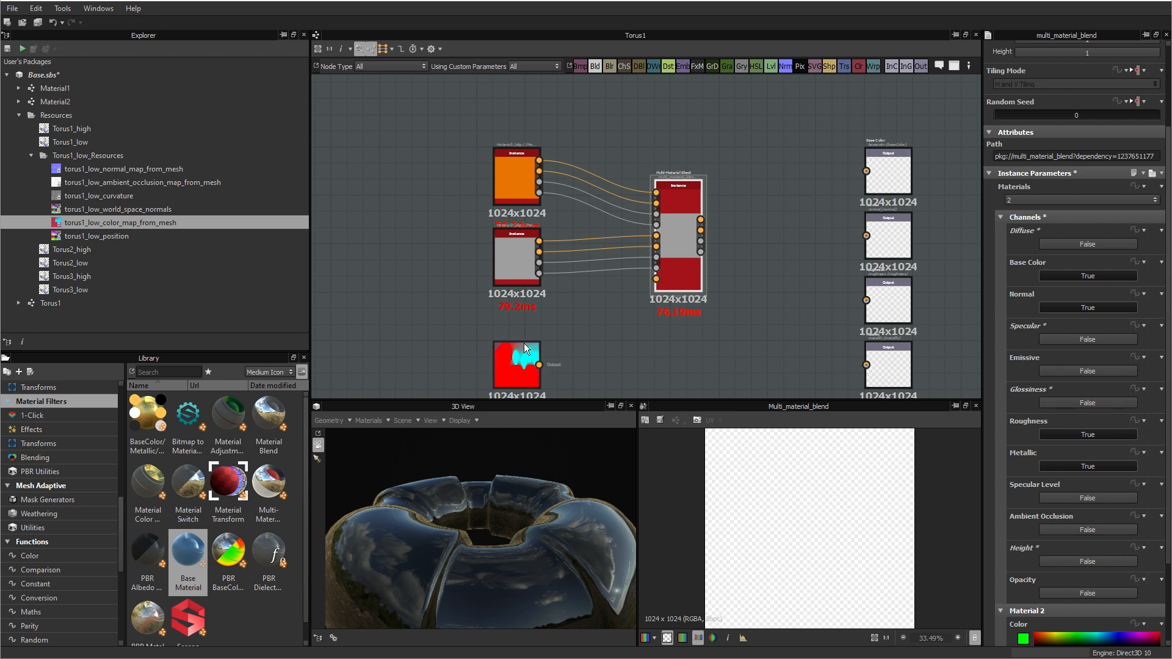
pyautogui.moveTo(539, 365); pyautogui.dragTo(657, 280)
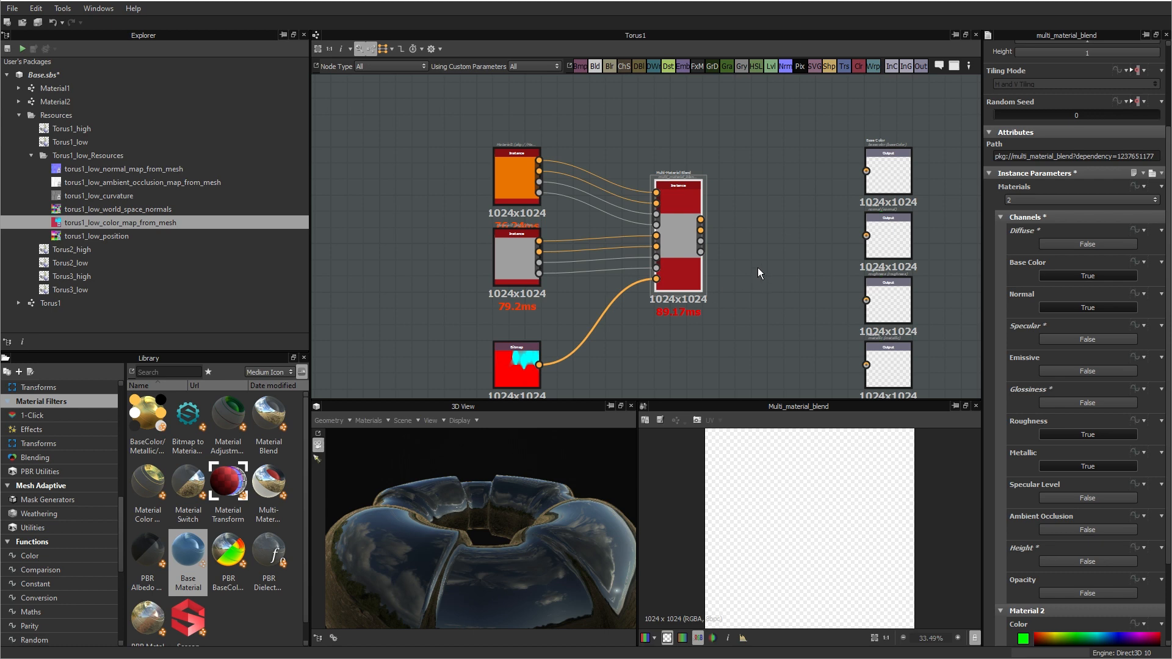
pyautogui.scroll(2, 757, 267)
pyautogui.moveTo(697, 206); pyautogui.dragTo(914, 129)
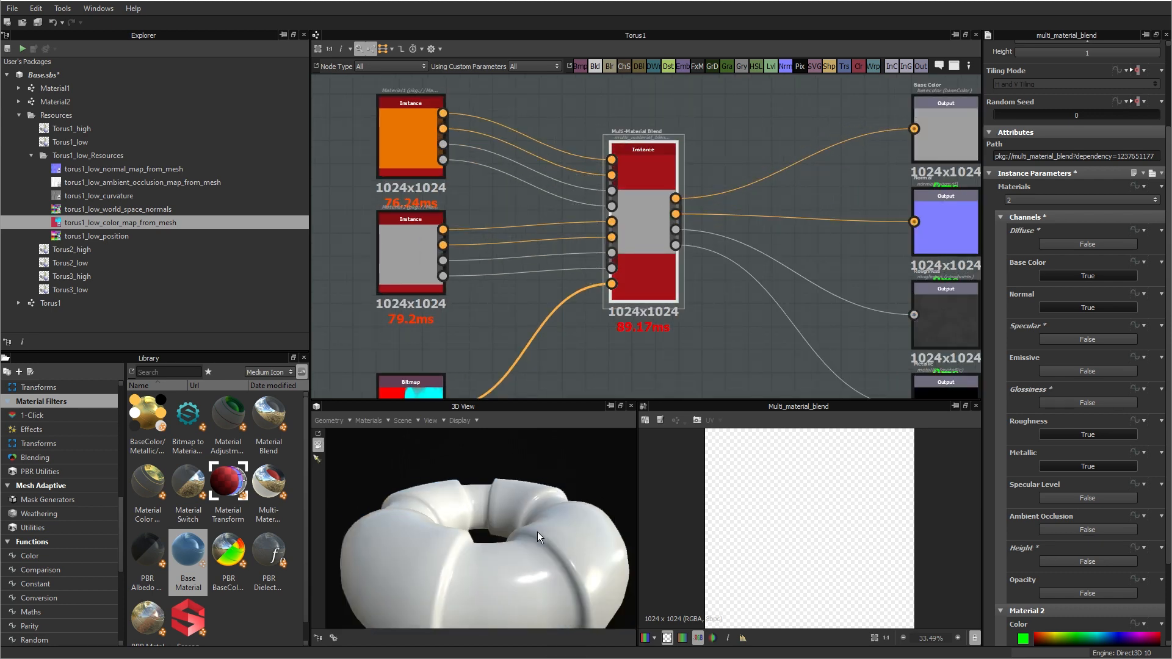
# Step: Set the Multi-Material Blend's Material 2 color to the cyan sampled from the color map bitmap node
pyautogui.moveTo(533, 529); pyautogui.dragTo(471, 591)
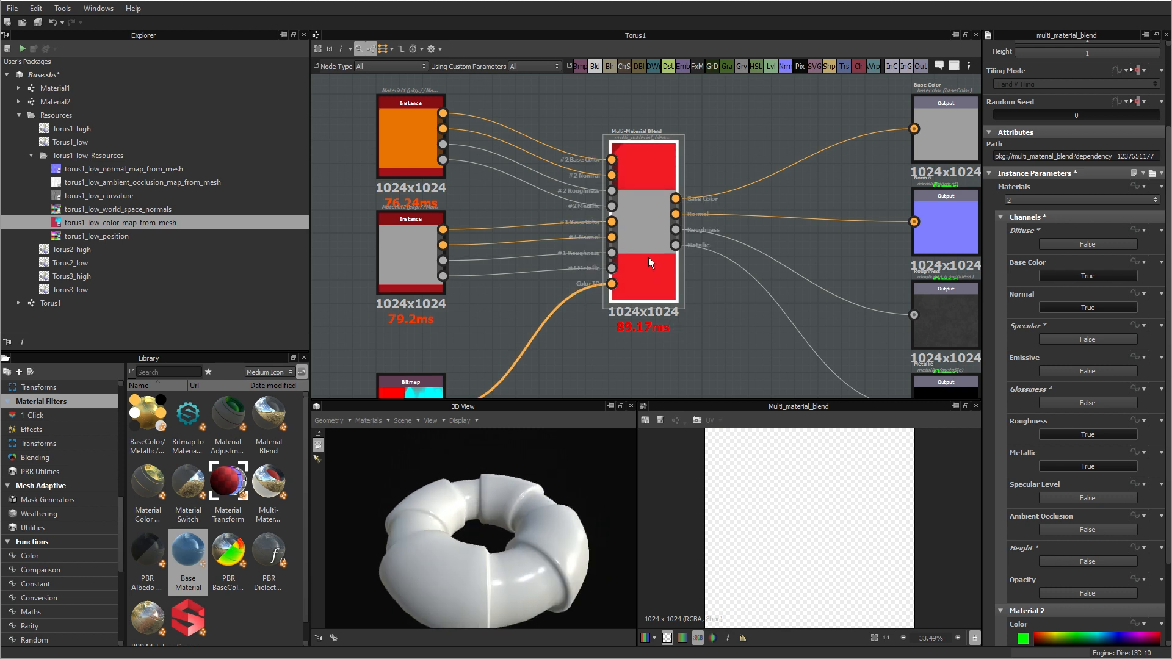
pyautogui.click(1002, 215)
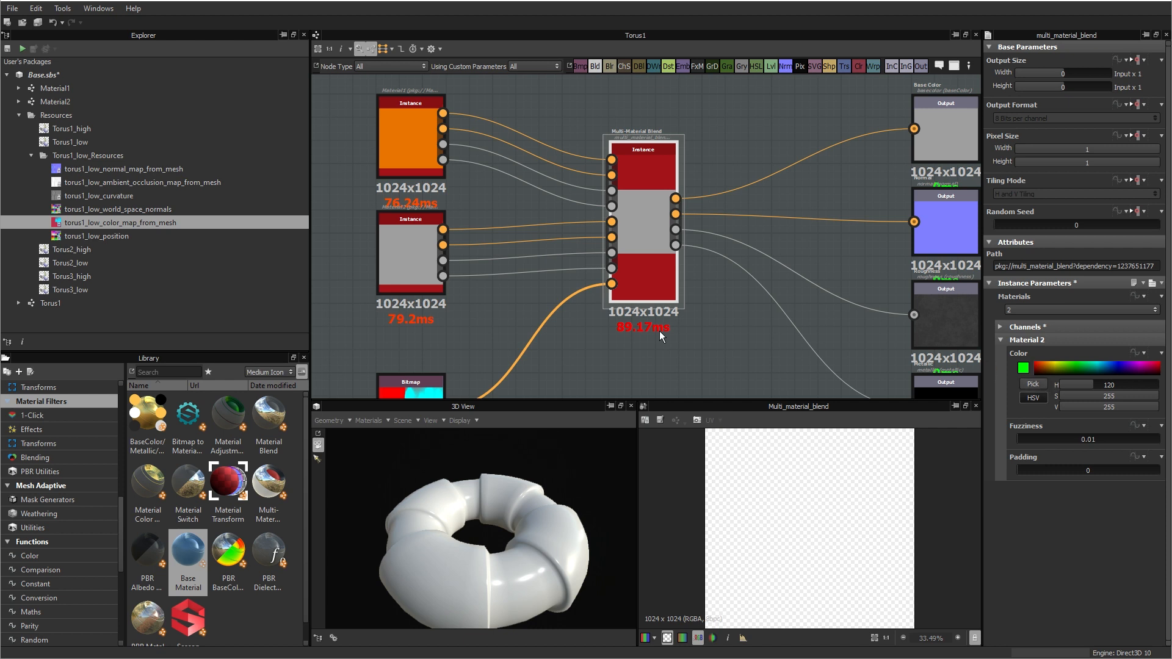
pyautogui.moveTo(647, 350); pyautogui.dragTo(669, 295, button='middle')
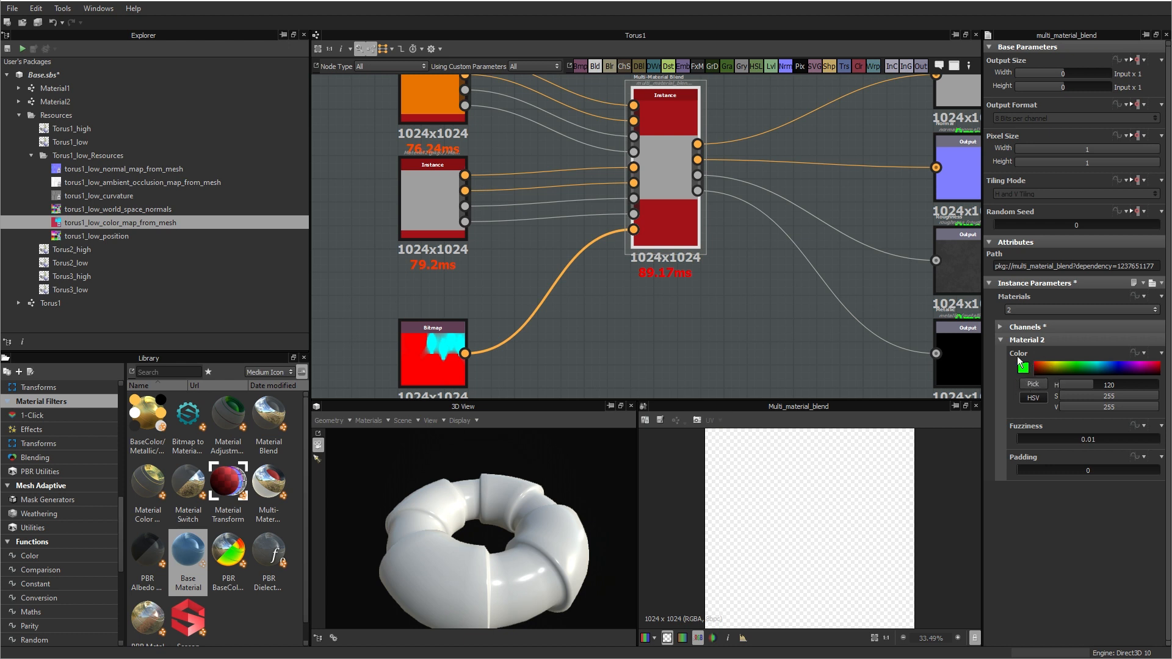
pyautogui.click(1033, 385)
pyautogui.click(435, 346)
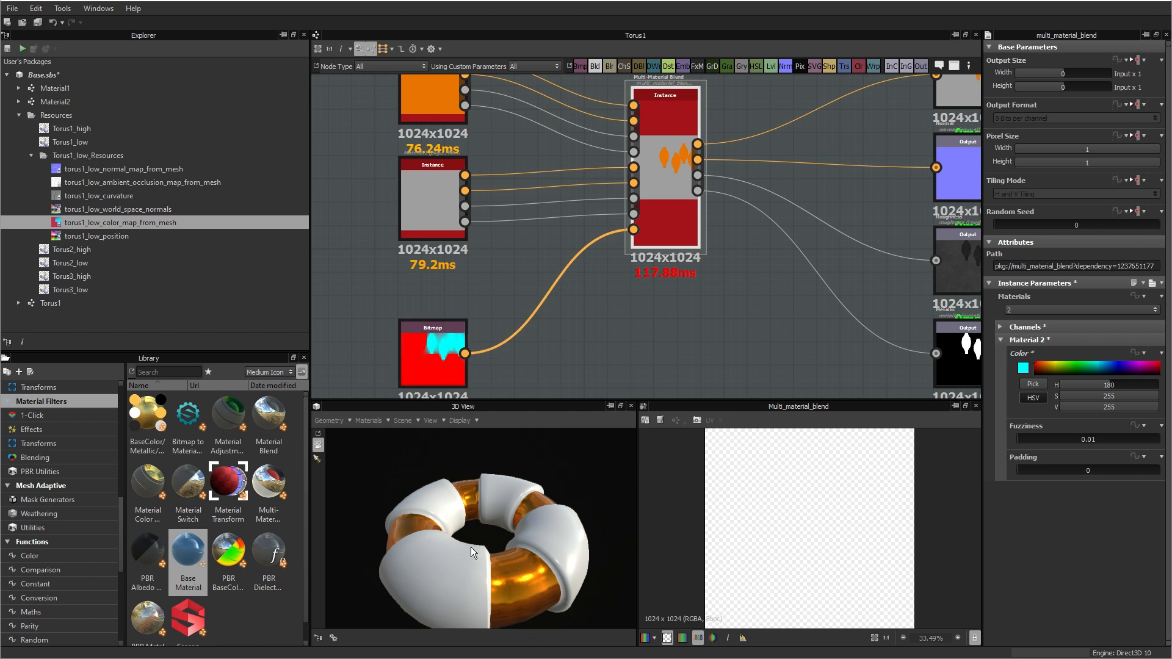
# Step: Set the blend's Material 2 Fuzziness to 0.52 and Padding to 0.99, checking the material seams on the torus
pyautogui.moveTo(471, 547); pyautogui.dragTo(522, 491)
pyautogui.scroll(5, 497, 559)
pyautogui.moveTo(498, 579); pyautogui.dragTo(485, 557)
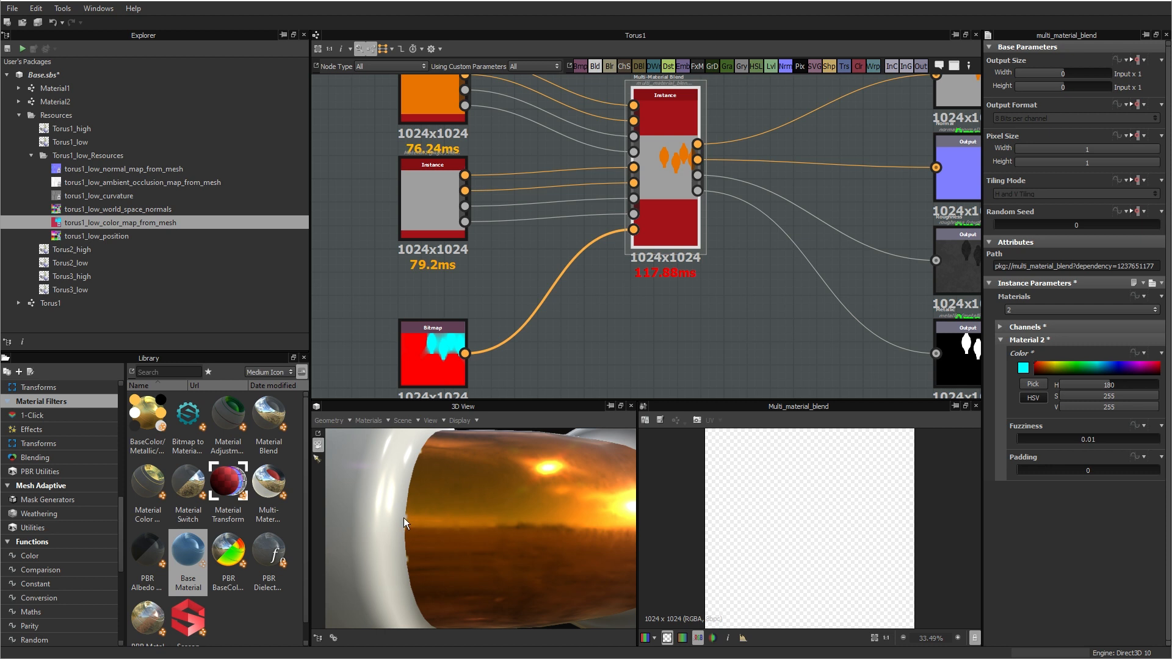
pyautogui.moveTo(477, 525); pyautogui.dragTo(484, 532)
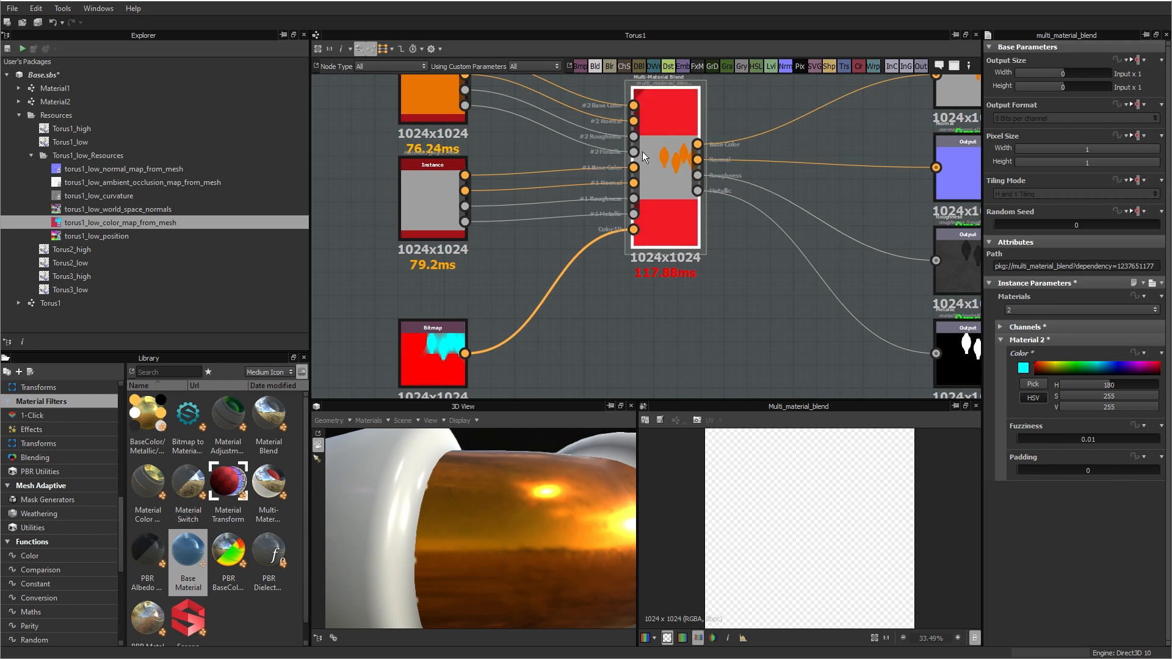
pyautogui.moveTo(1032, 437); pyautogui.dragTo(1090, 434)
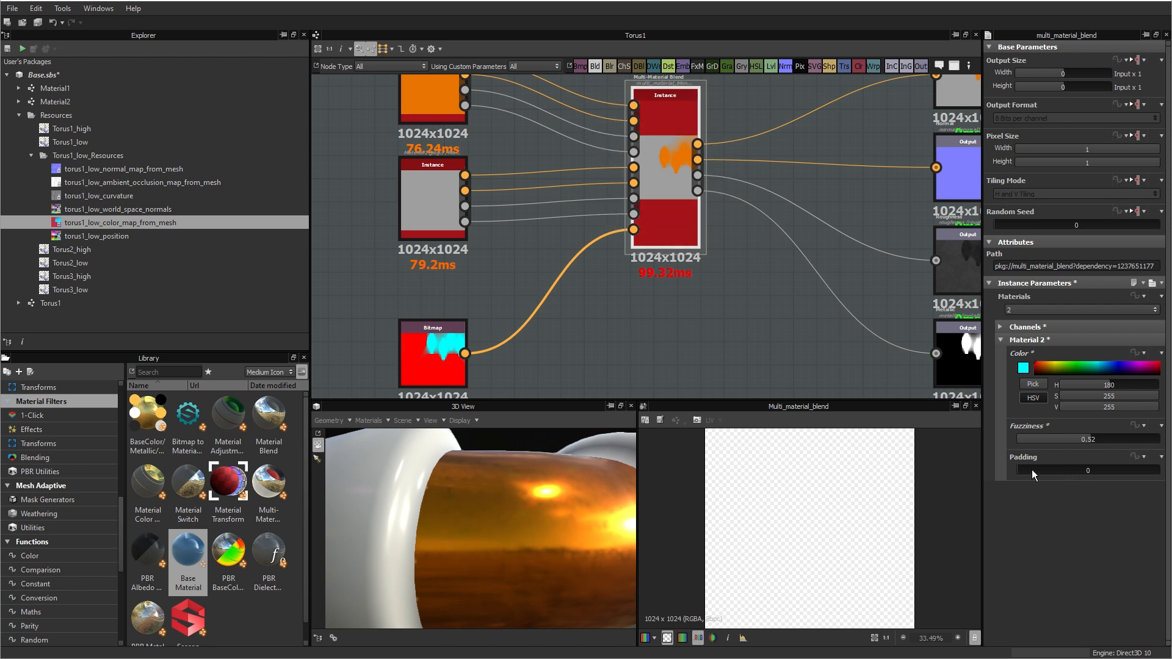
pyautogui.moveTo(1031, 470); pyautogui.dragTo(1157, 471)
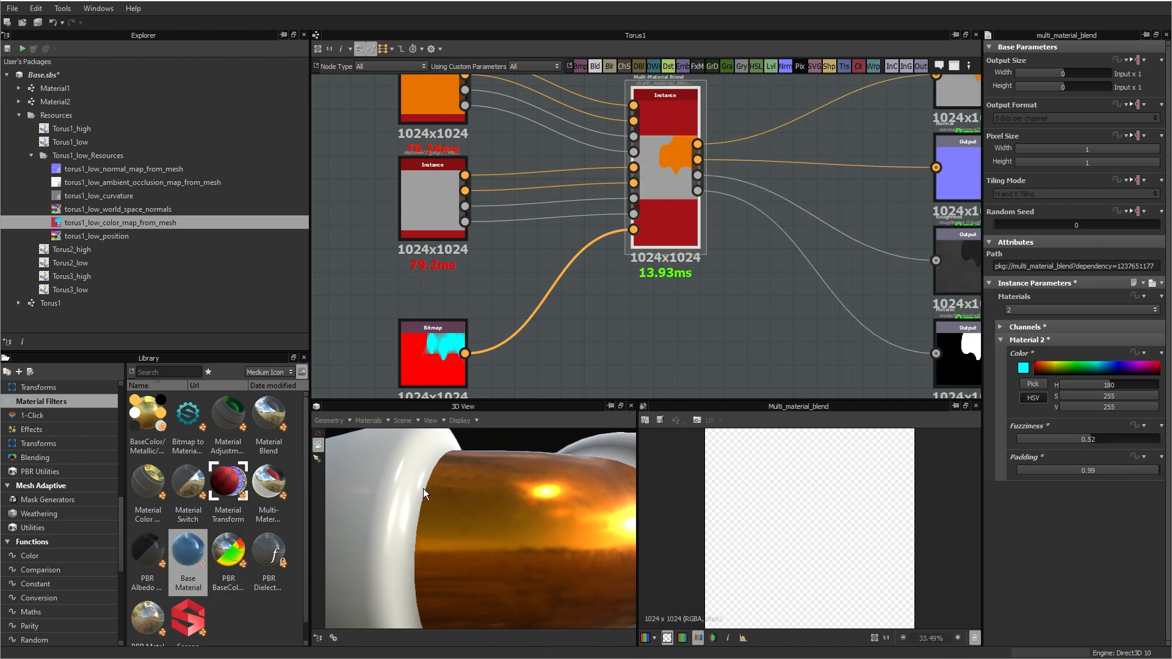
pyautogui.moveTo(474, 527); pyautogui.dragTo(559, 548)
pyautogui.moveTo(437, 558); pyautogui.dragTo(462, 547)
pyautogui.scroll(-5, 411, 541)
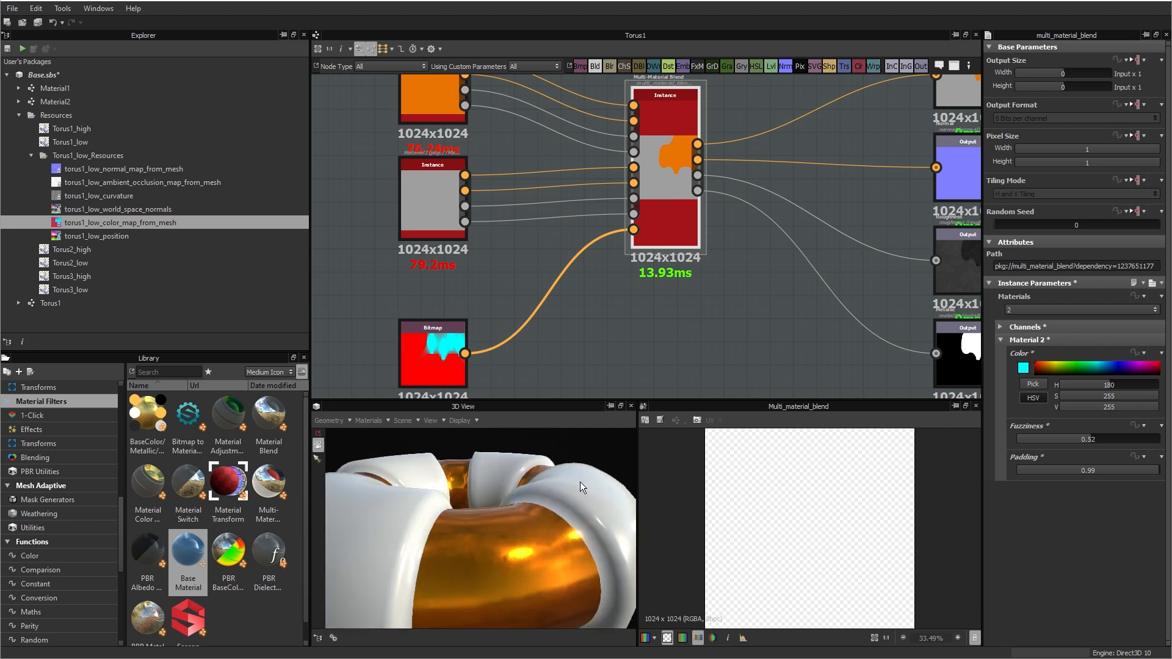
# Step: Move the four output nodes farther from the blend and add the torus1_low_normal_map_from_mesh bitmap above the blend
pyautogui.scroll(-4, 753, 295)
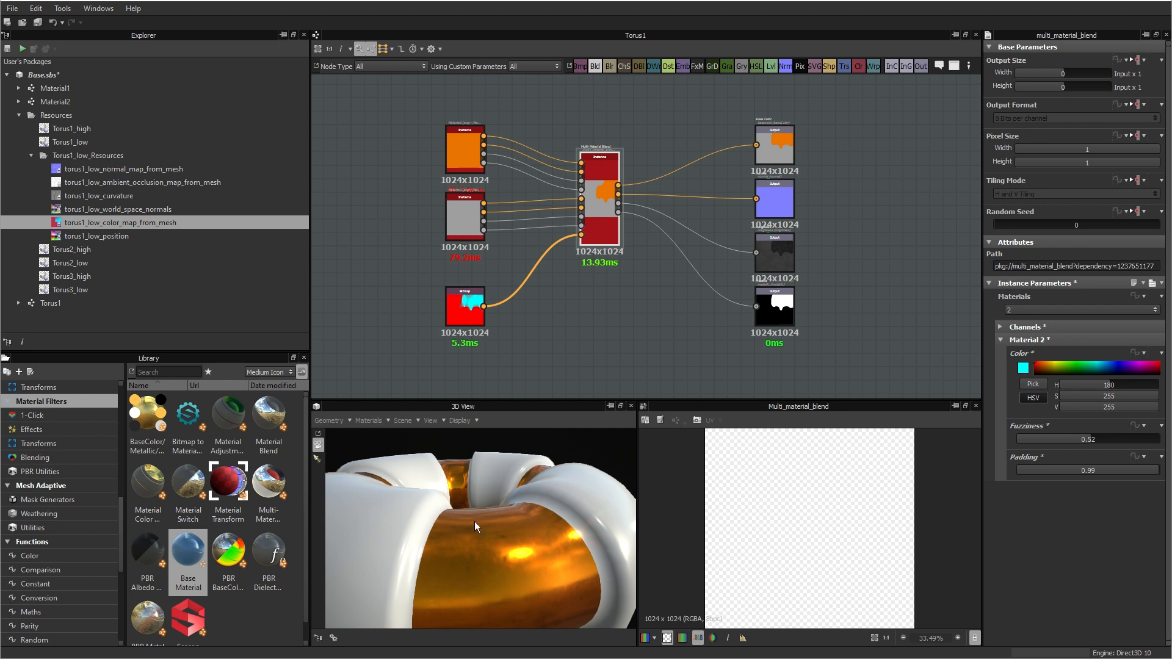
pyautogui.moveTo(870, 343); pyautogui.dragTo(904, 142)
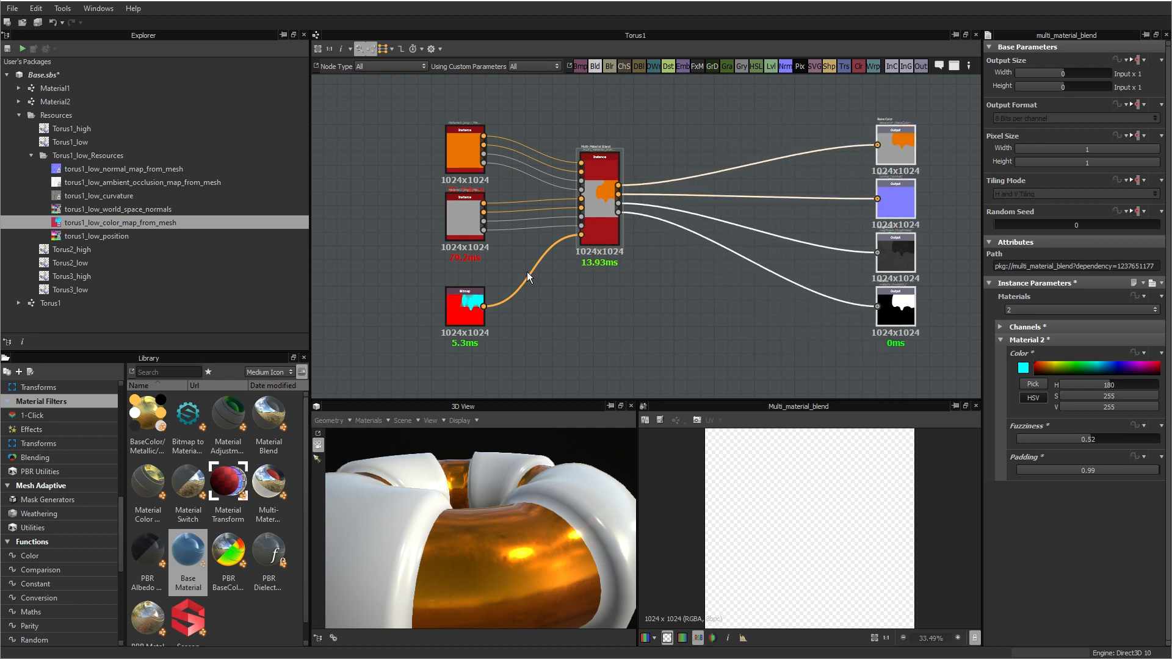
pyautogui.moveTo(122, 168); pyautogui.dragTo(702, 130)
pyautogui.scroll(3, 660, 239)
pyautogui.moveTo(629, 217); pyautogui.dragTo(630, 331, button='middle')
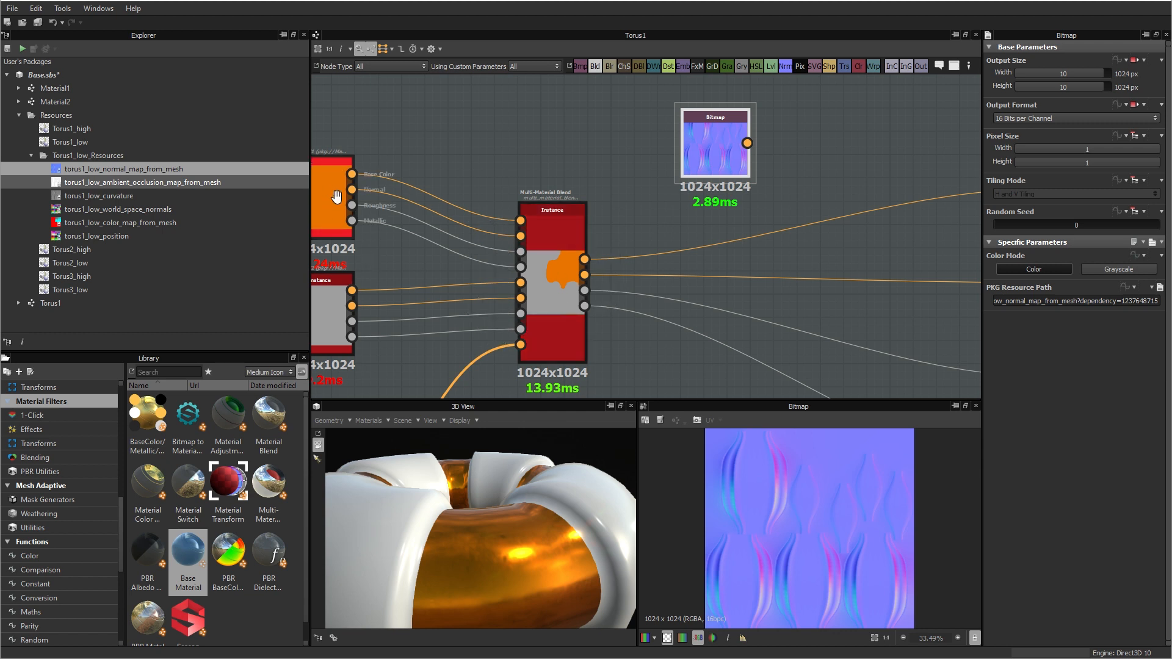
pyautogui.moveTo(337, 197); pyautogui.dragTo(405, 201, button='middle')
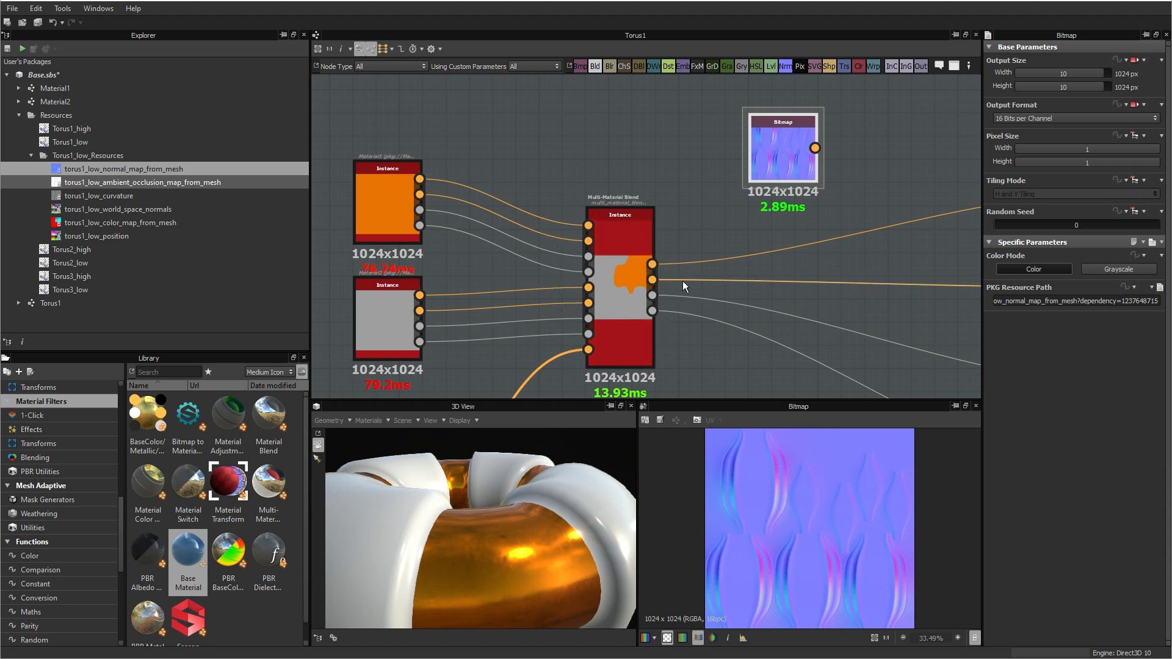
pyautogui.moveTo(682, 280); pyautogui.dragTo(490, 299, button='middle')
pyautogui.moveTo(613, 155); pyautogui.dragTo(591, 157)
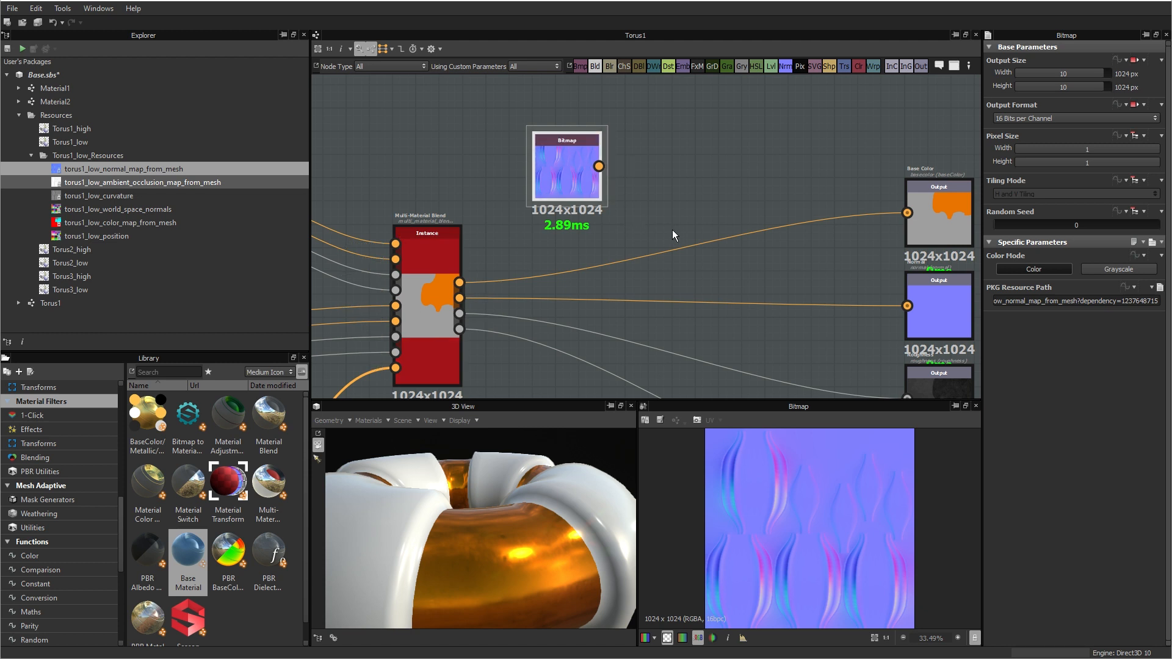
# Step: Add a Normal Combine node between the blend and the outputs and connect the normal map bitmap to its Normal 2 input
pyautogui.rightClick(691, 196)
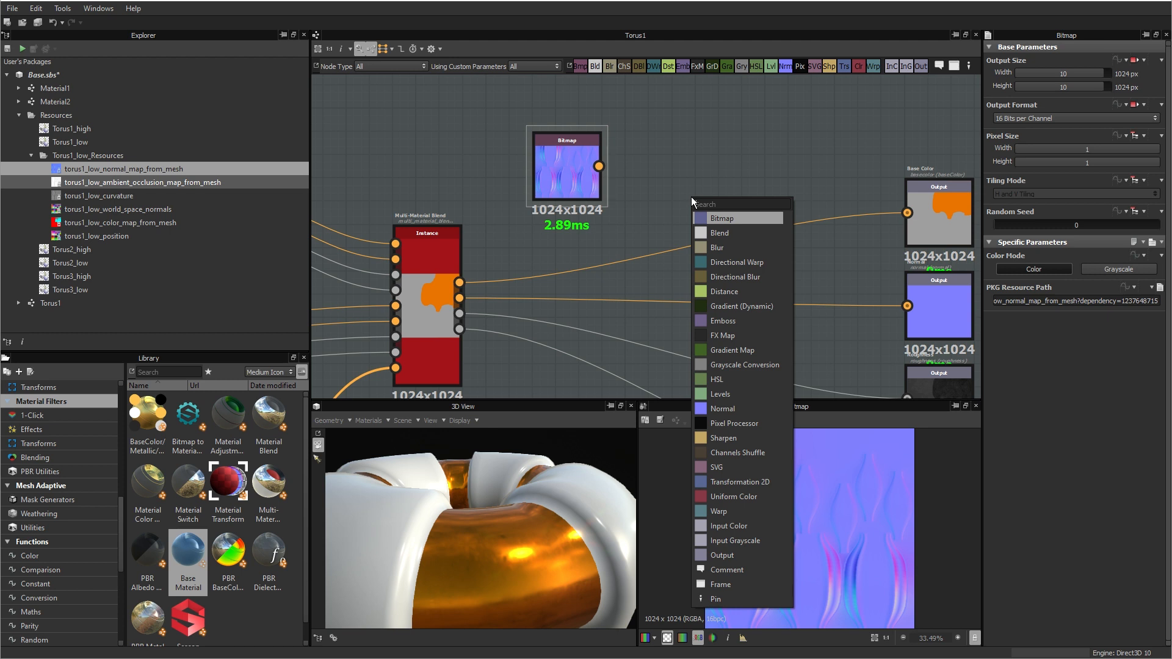
pyautogui.write('nor')
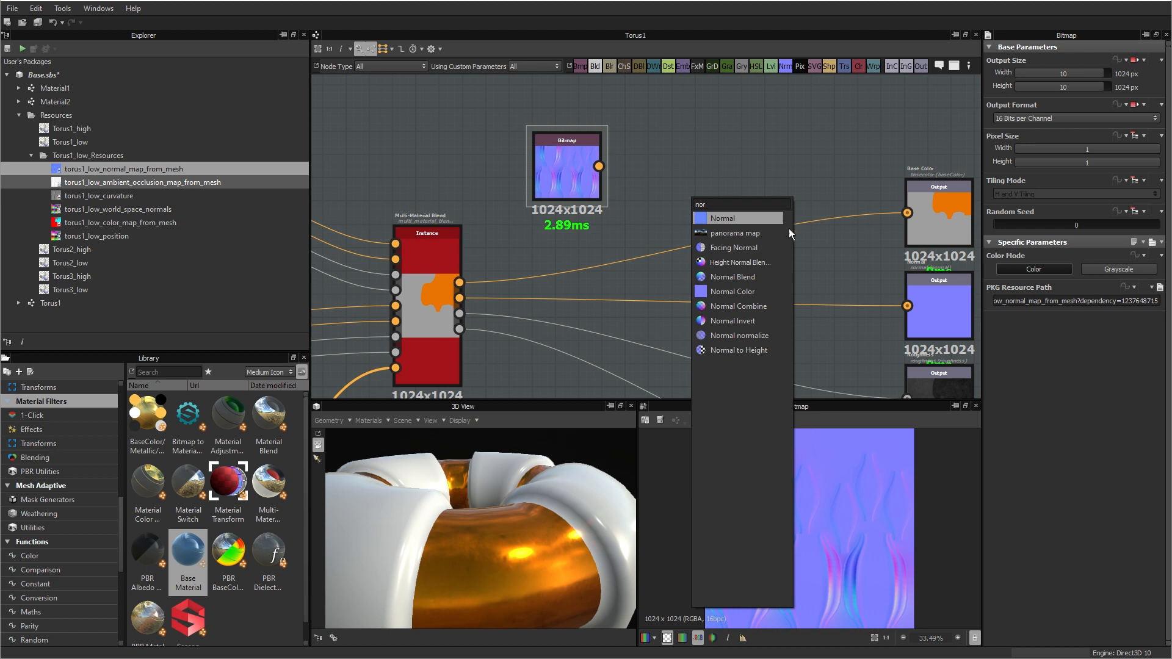
pyautogui.click(738, 307)
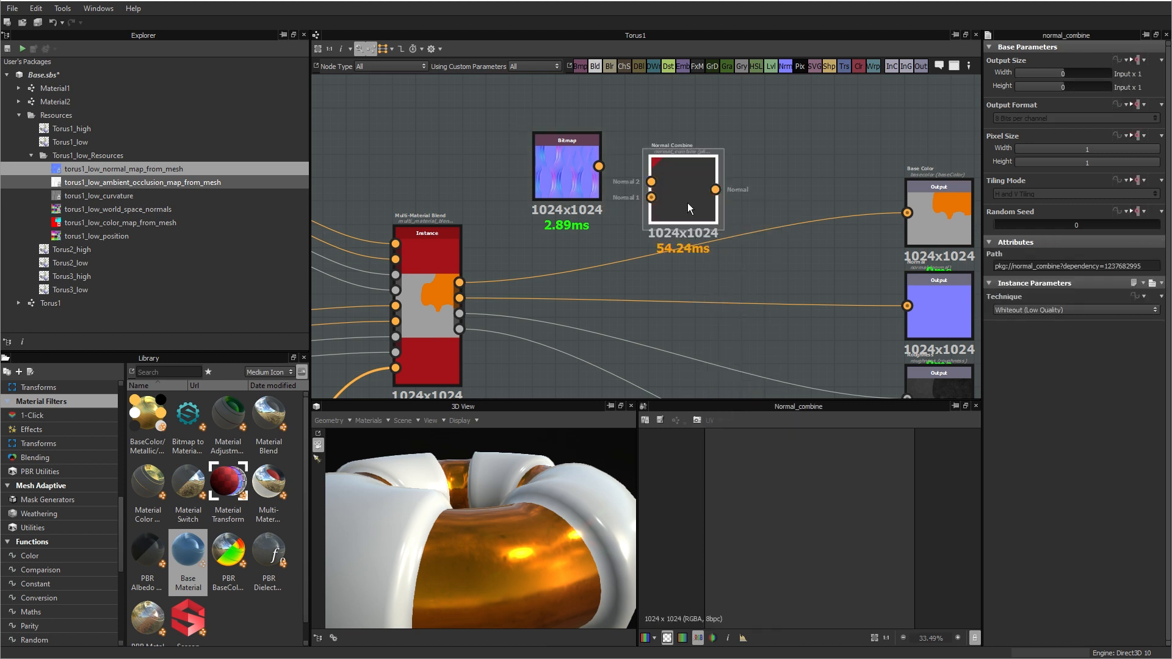
pyautogui.moveTo(689, 204); pyautogui.dragTo(717, 211)
pyautogui.moveTo(598, 167); pyautogui.dragTo(726, 233)
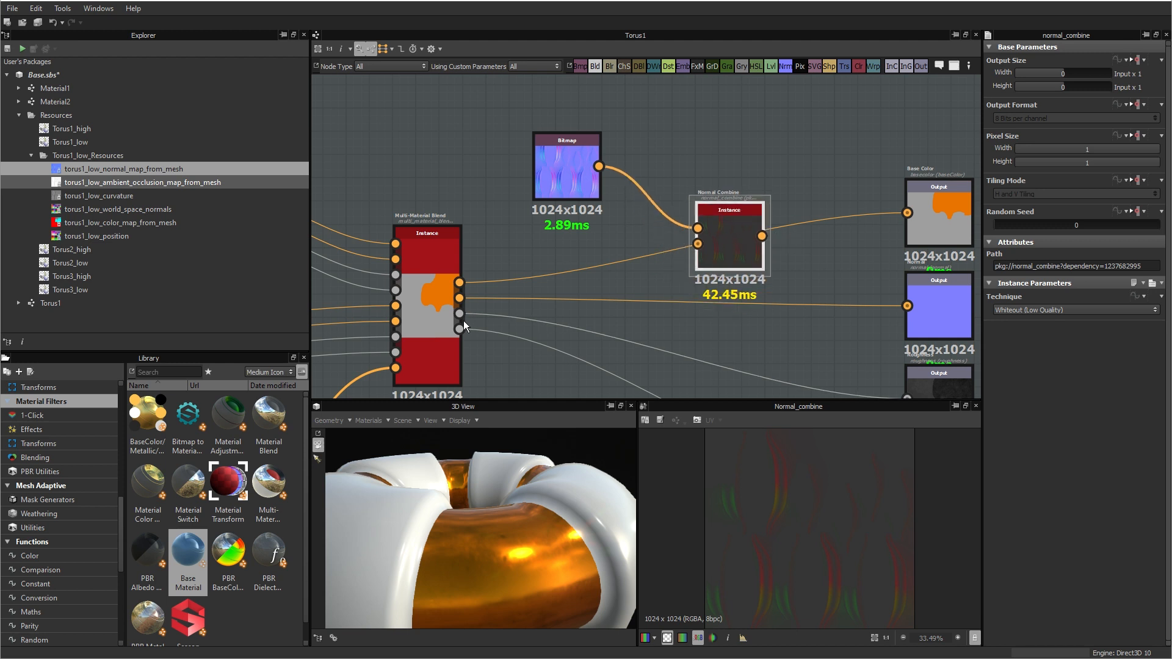
# Step: Switch the link mode to Standard and connect the blend's Normal output to the Normal Combine's Normal 1 input
pyautogui.keyDown('shift'); pyautogui.moveTo(461, 298); pyautogui.dragTo(657, 252); pyautogui.keyUp('shift')
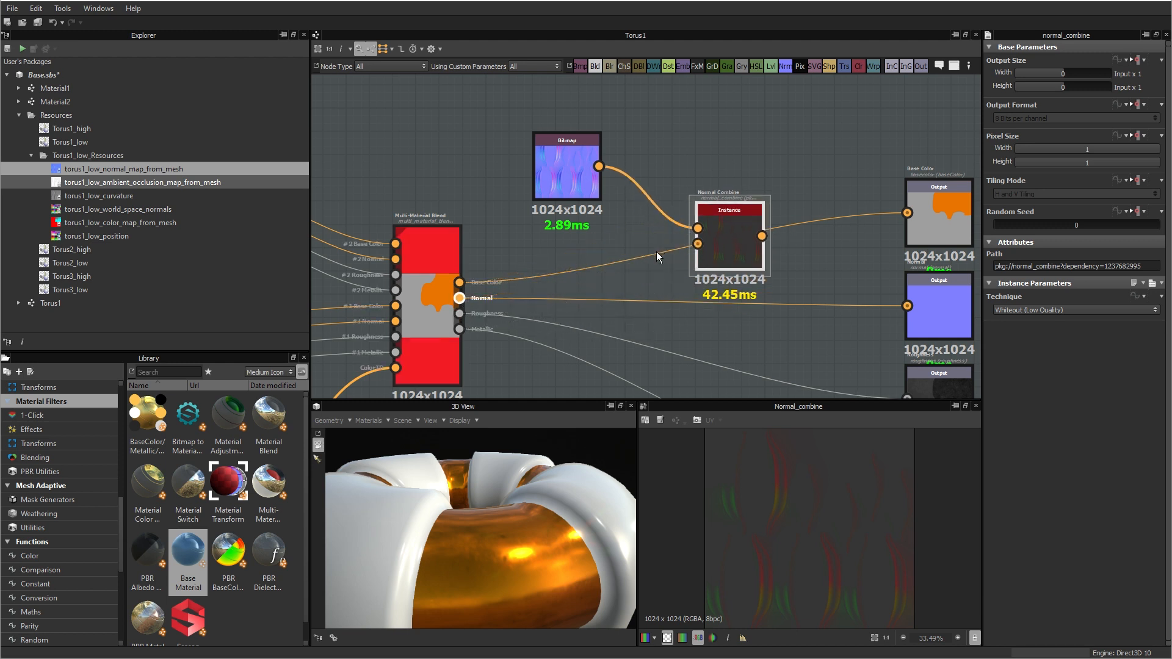
pyautogui.click(379, 49)
pyautogui.click(397, 60)
pyautogui.moveTo(459, 298); pyautogui.dragTo(704, 248)
# Step: Reposition the bitmap and Normal Combine nodes and connect the combined normal to the graph's Normal output node
pyautogui.moveTo(725, 240); pyautogui.dragTo(722, 193)
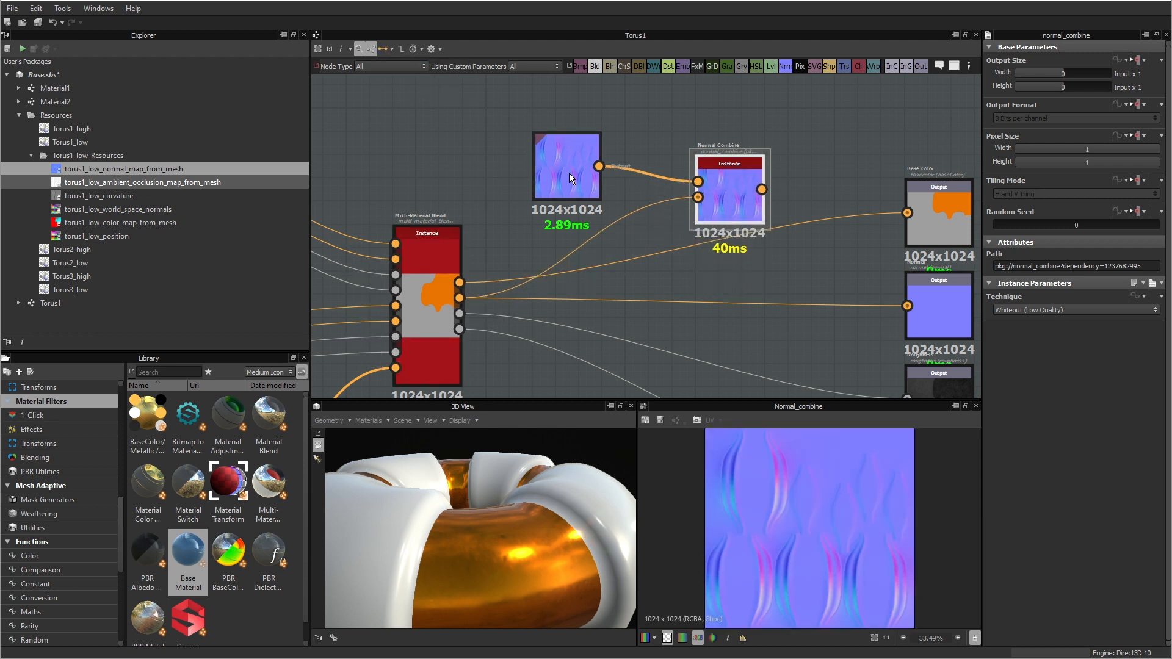
pyautogui.moveTo(569, 173); pyautogui.dragTo(499, 150)
pyautogui.moveTo(728, 182); pyautogui.dragTo(916, 305)
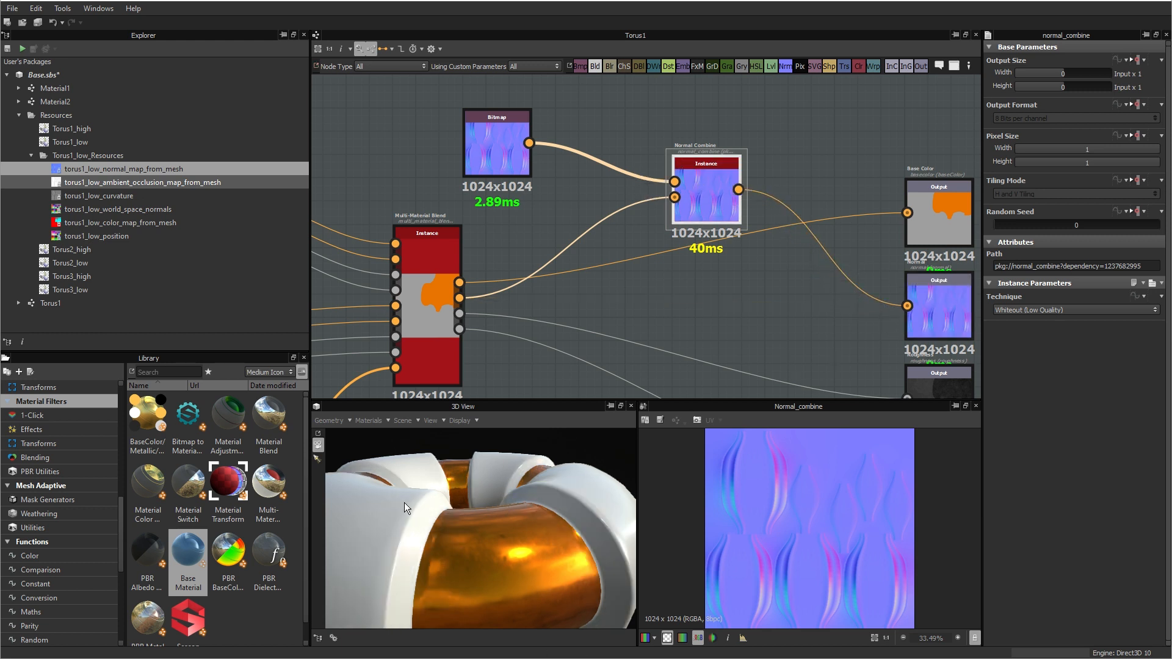
# Step: Inspect the torus normals, then spread the graph by moving the output, normal bitmap and Normal Combine nodes farther from the blend
pyautogui.moveTo(448, 547); pyautogui.dragTo(394, 574)
pyautogui.scroll(-5, 441, 554)
pyautogui.moveTo(504, 549); pyautogui.dragTo(549, 569)
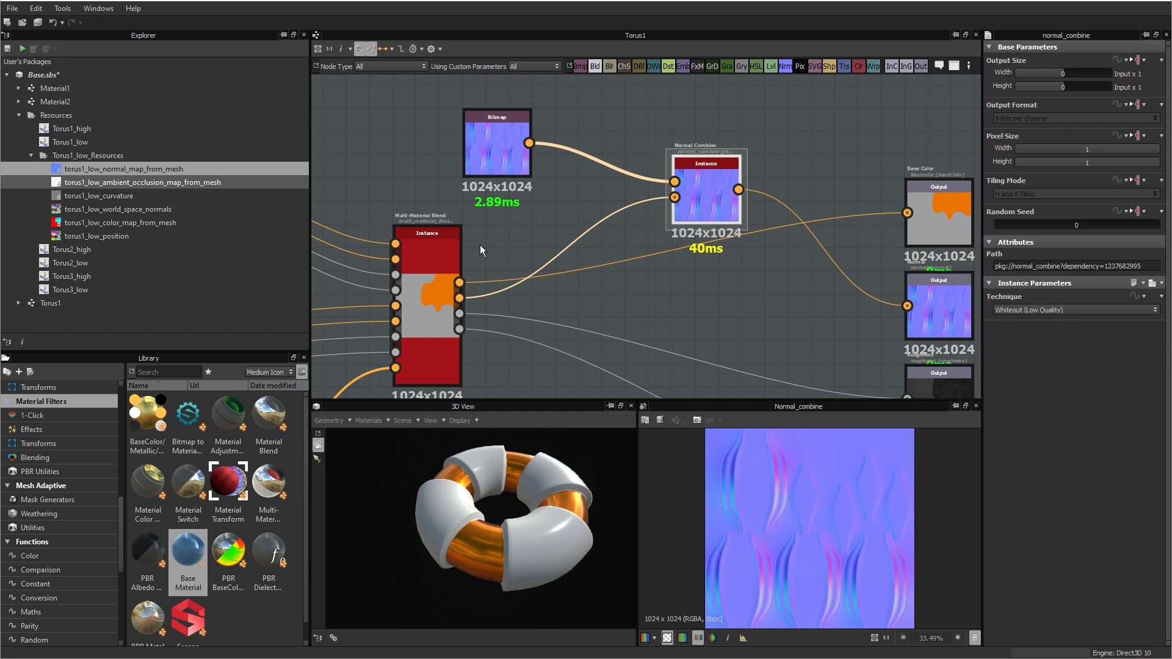
pyautogui.moveTo(613, 499); pyautogui.dragTo(452, 507)
pyautogui.scroll(3, 550, 550)
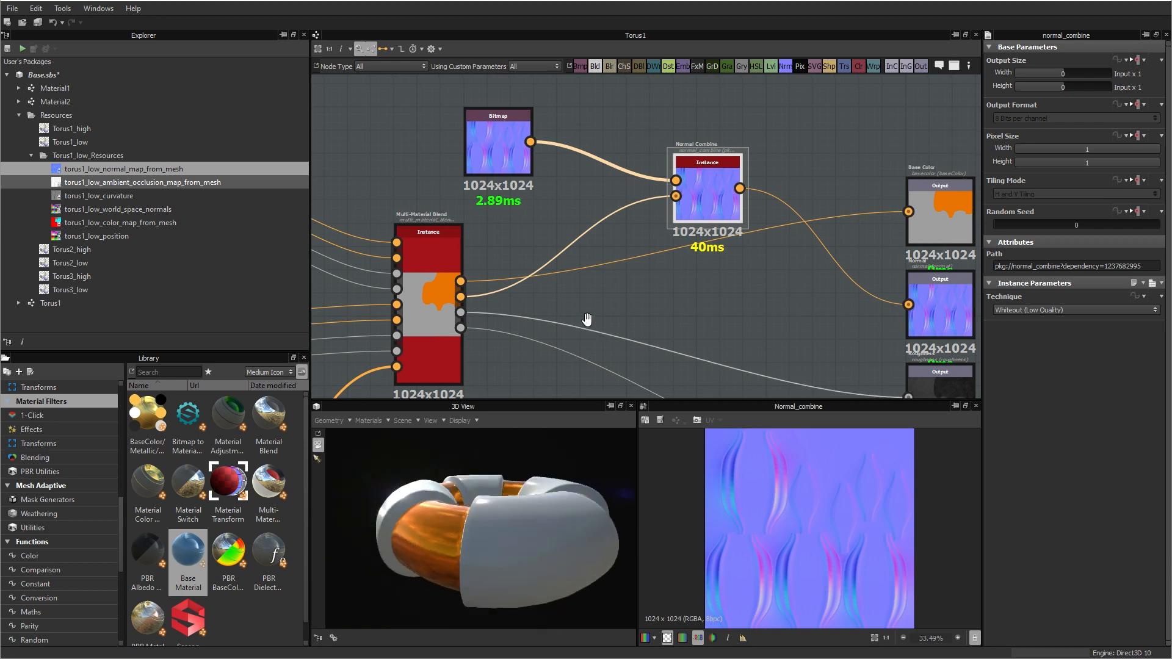
pyautogui.scroll(-5, 604, 222)
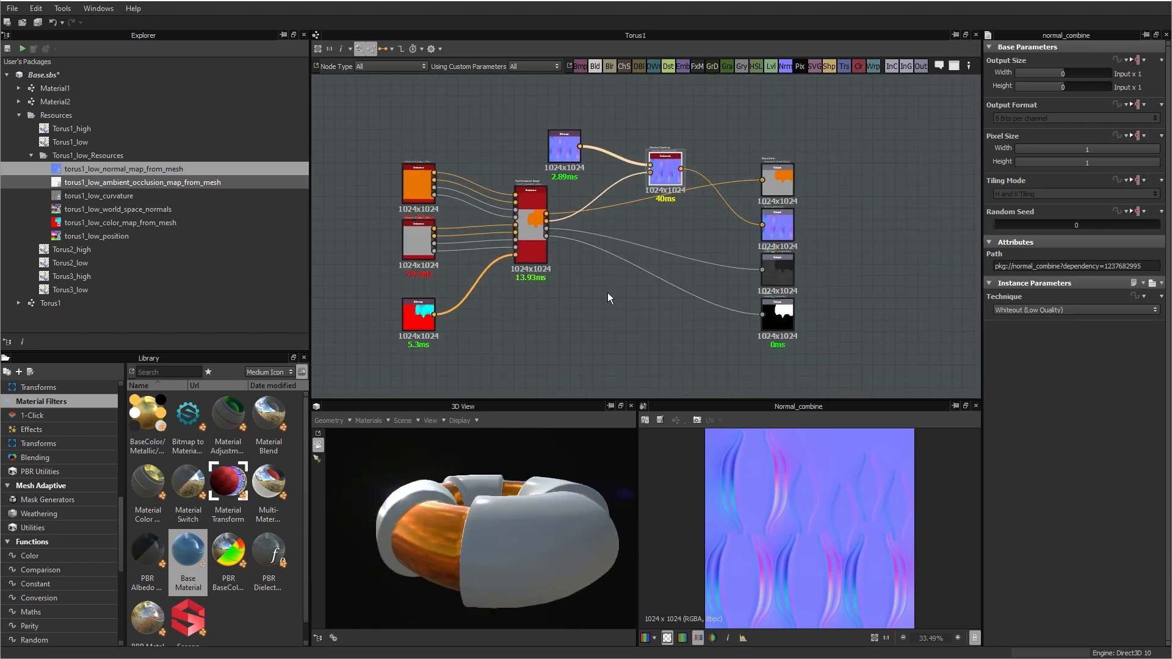
pyautogui.moveTo(802, 363); pyautogui.dragTo(881, 190)
pyautogui.moveTo(503, 104); pyautogui.dragTo(773, 147)
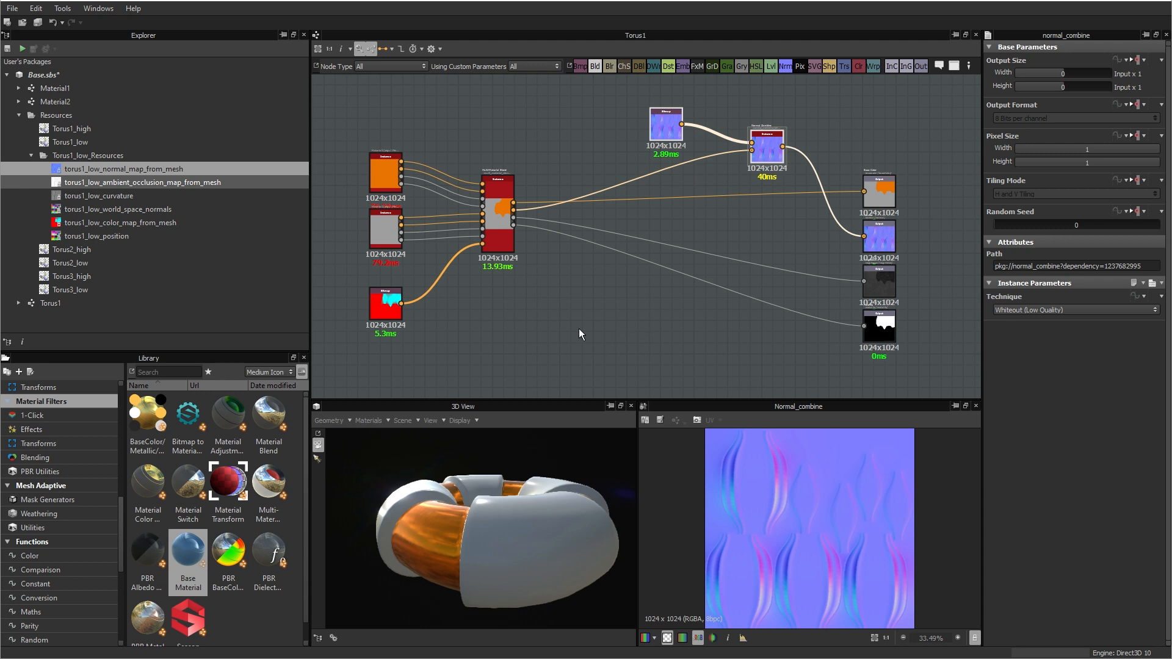
# Step: Open the Mask Generators category under Mesh Adaptive in the library
pyautogui.moveTo(453, 544); pyautogui.dragTo(586, 537)
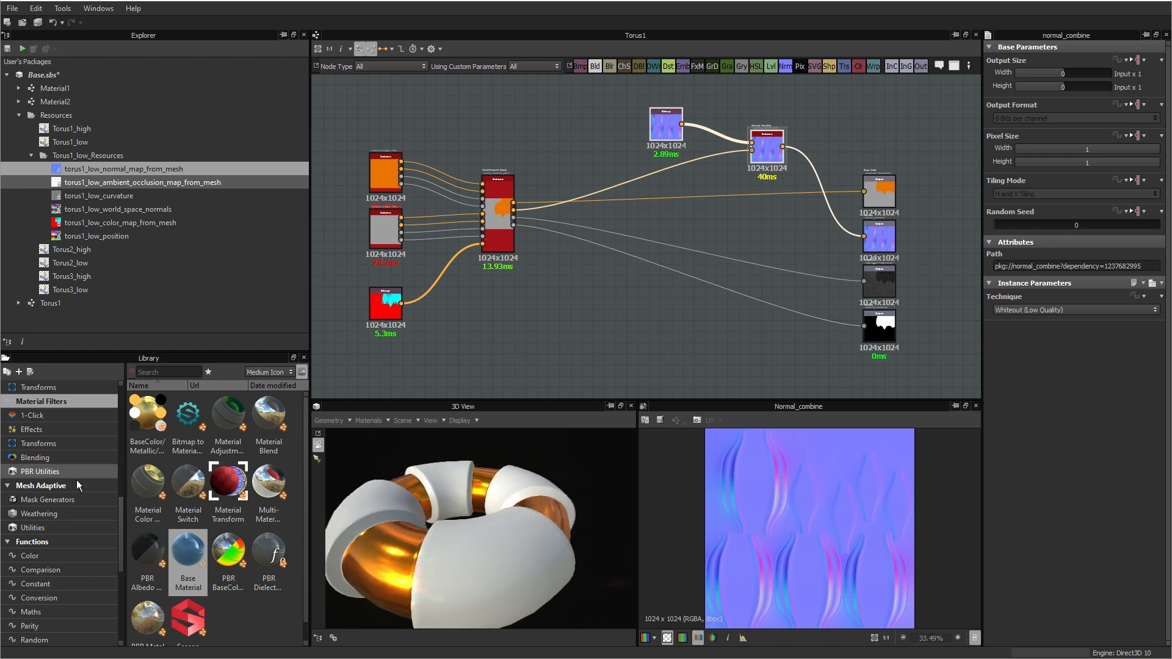
pyautogui.scroll(-4, 117, 572)
pyautogui.scroll(-3, 117, 572)
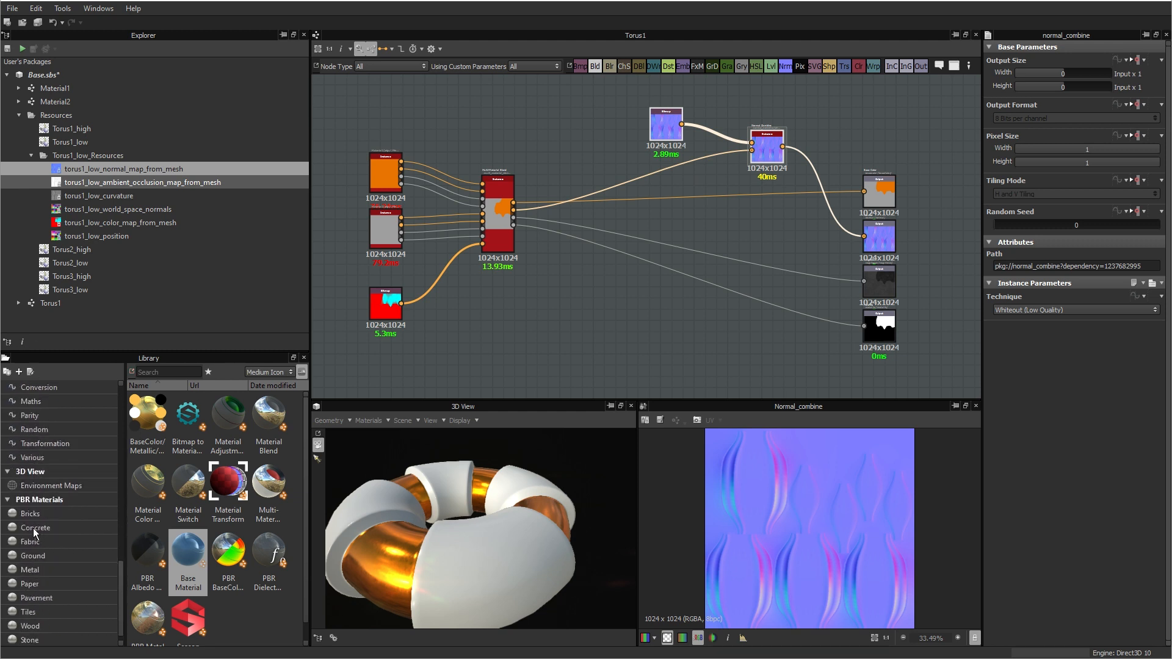
pyautogui.moveTo(122, 577); pyautogui.dragTo(122, 535)
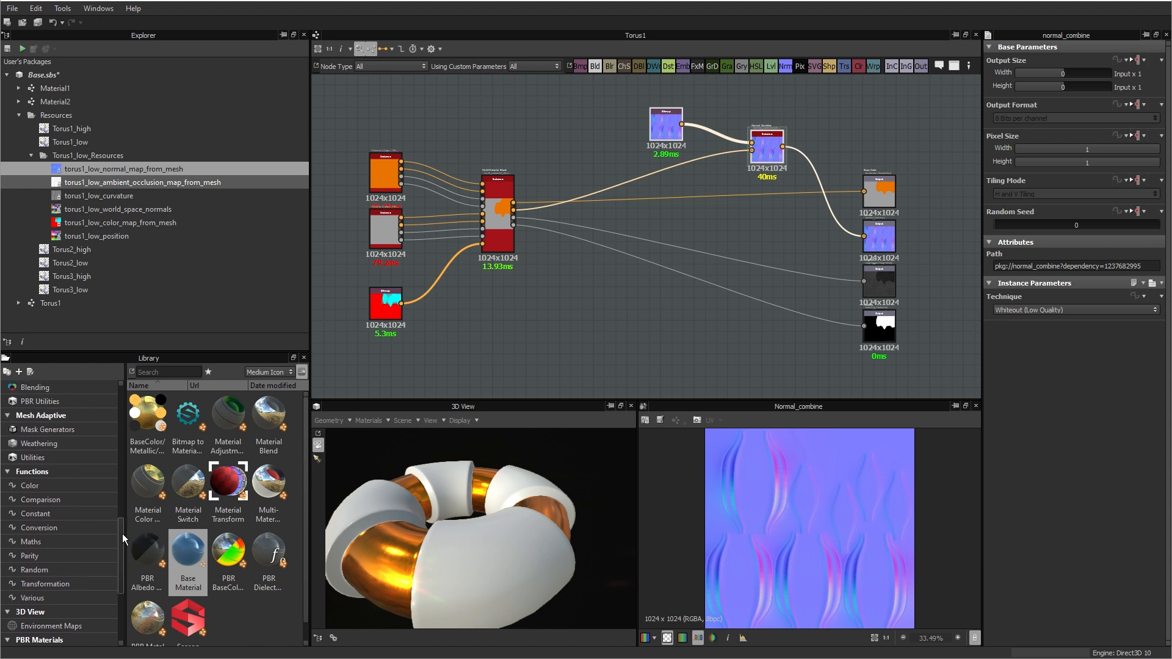
pyautogui.click(37, 417)
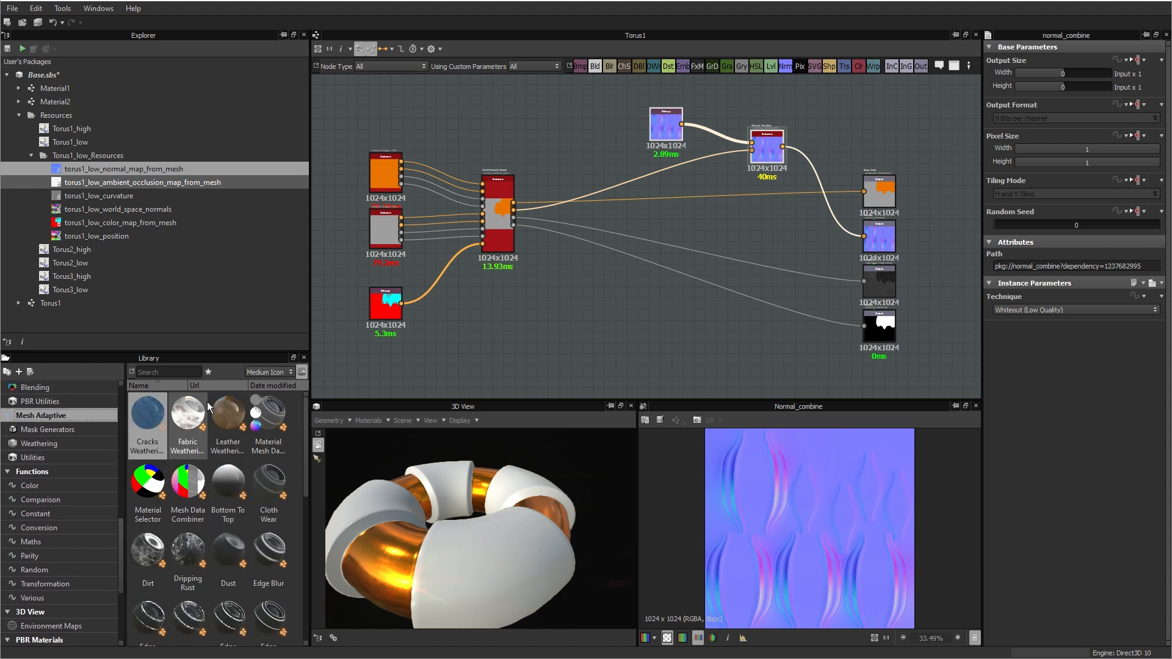
pyautogui.click(47, 431)
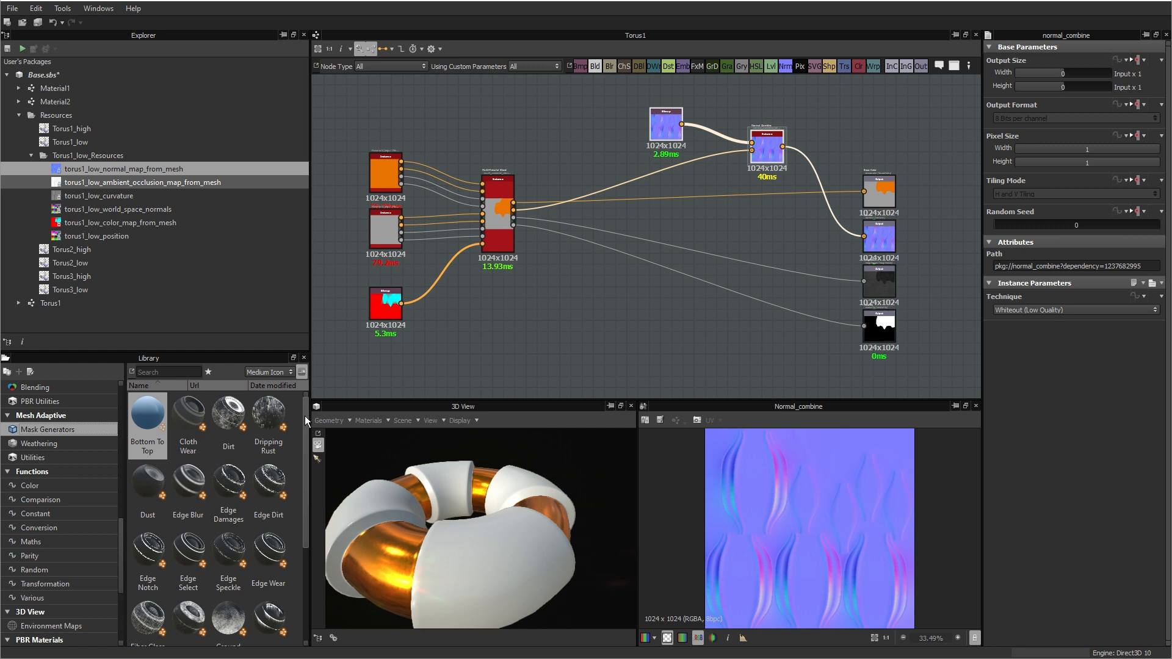
# Step: Look through the mask generators and add a Dirt node to the empty graph area below the blend's output connections
pyautogui.moveTo(306, 418)
pyautogui.mouseDown()
pyautogui.moveTo(302, 522)
pyautogui.moveTo(297, 413)
pyautogui.mouseUp()
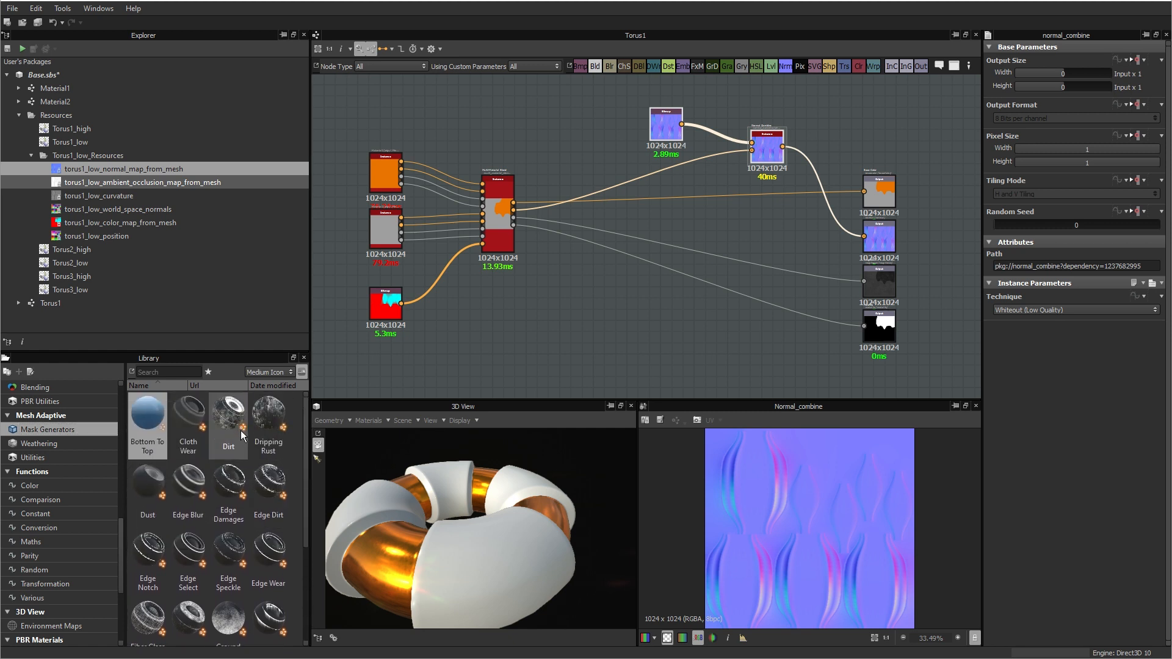
pyautogui.moveTo(305, 455); pyautogui.dragTo(305, 537)
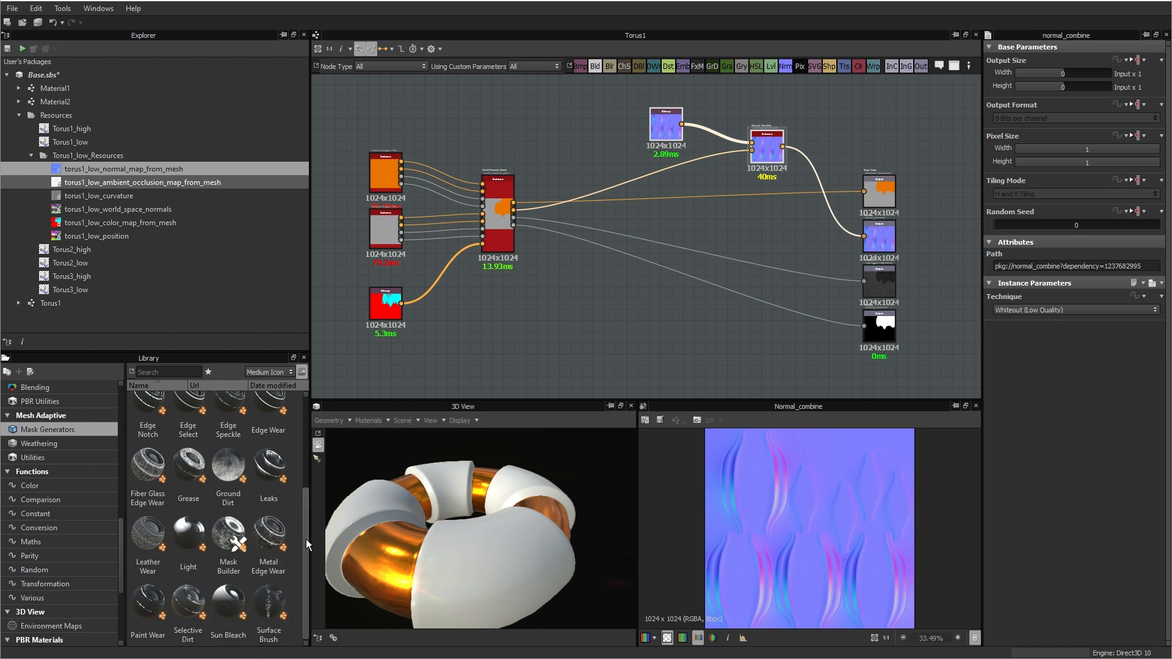
pyautogui.scroll(5, 307, 543)
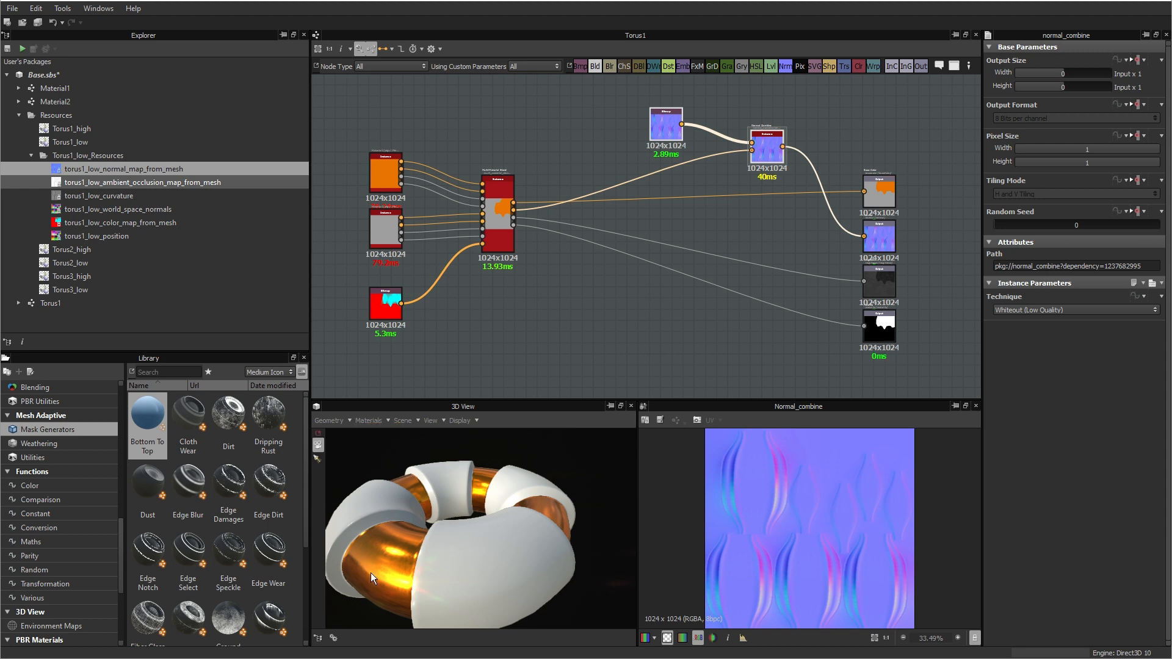
pyautogui.moveTo(420, 561); pyautogui.dragTo(482, 520)
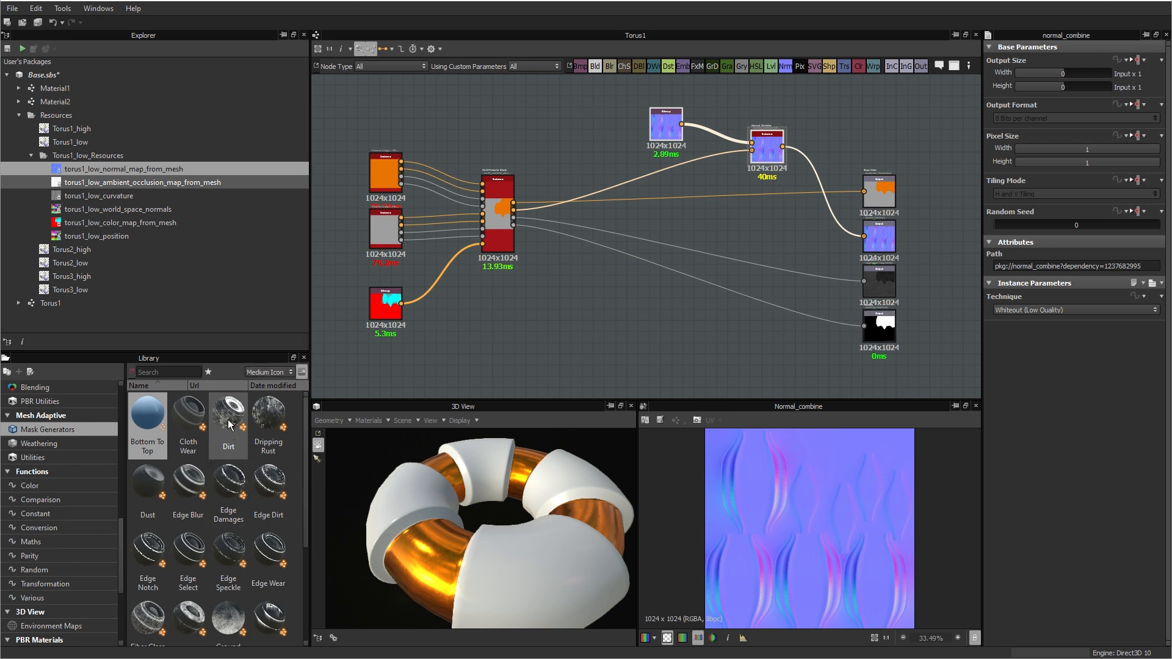
pyautogui.moveTo(228, 421); pyautogui.dragTo(642, 335)
pyautogui.scroll(4, 580, 328)
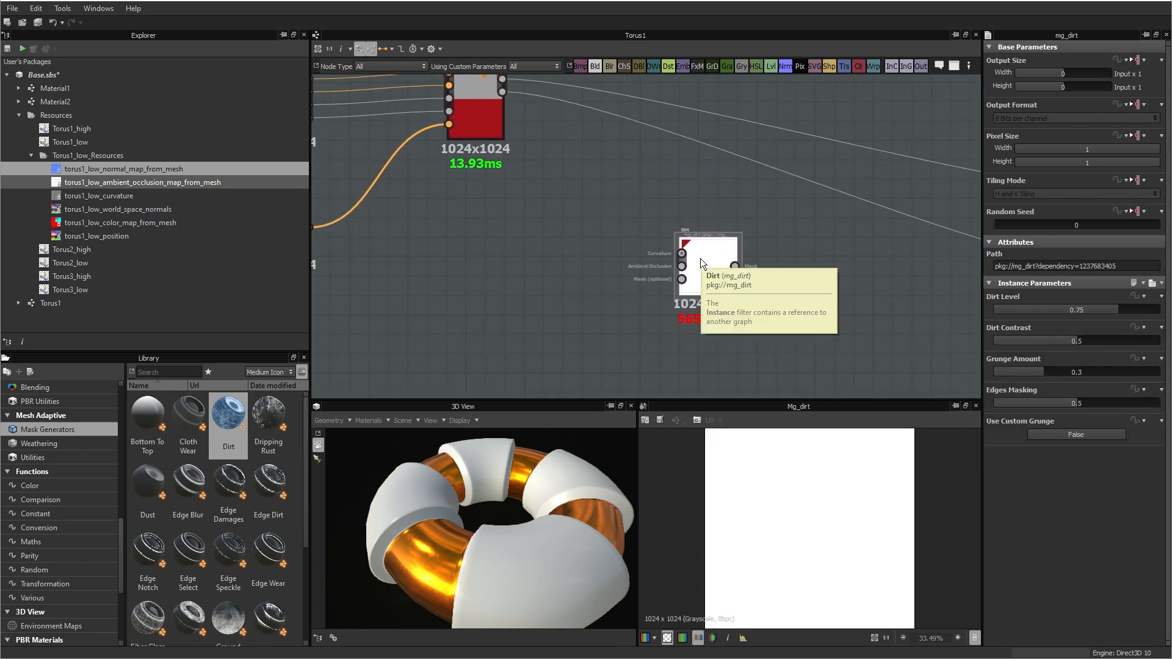
pyautogui.scroll(-4, 700, 262)
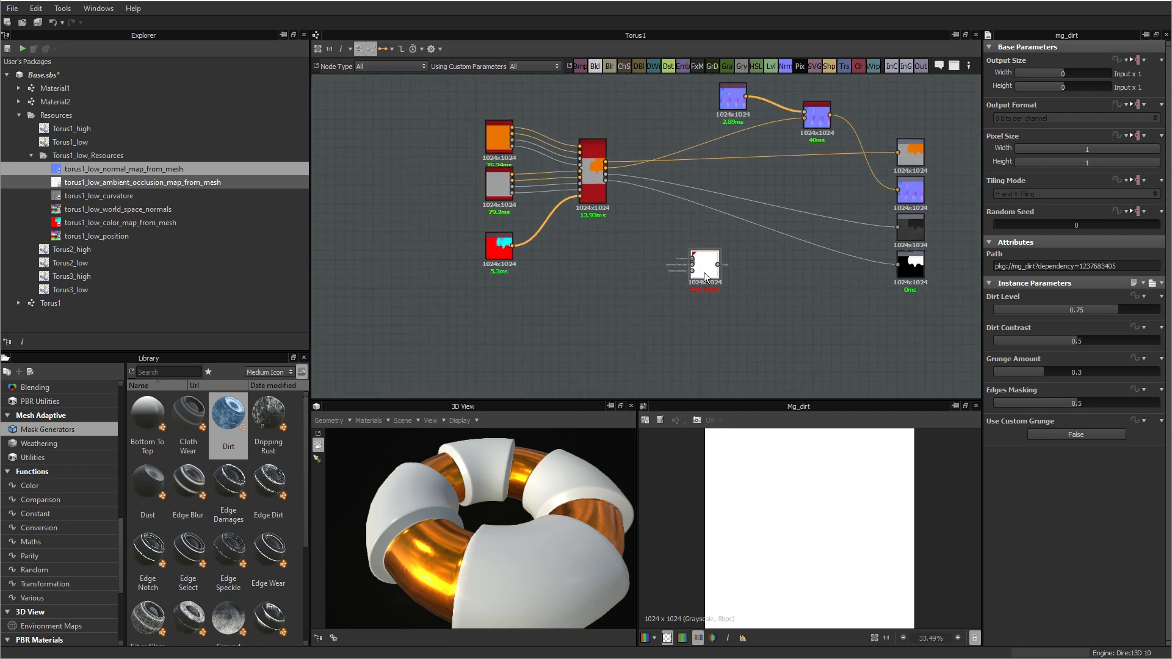
# Step: Move the Dirt node aside and add the baked curvature and ambient occlusion maps of torus1_low as bitmap nodes before it
pyautogui.moveTo(708, 268); pyautogui.dragTo(753, 268)
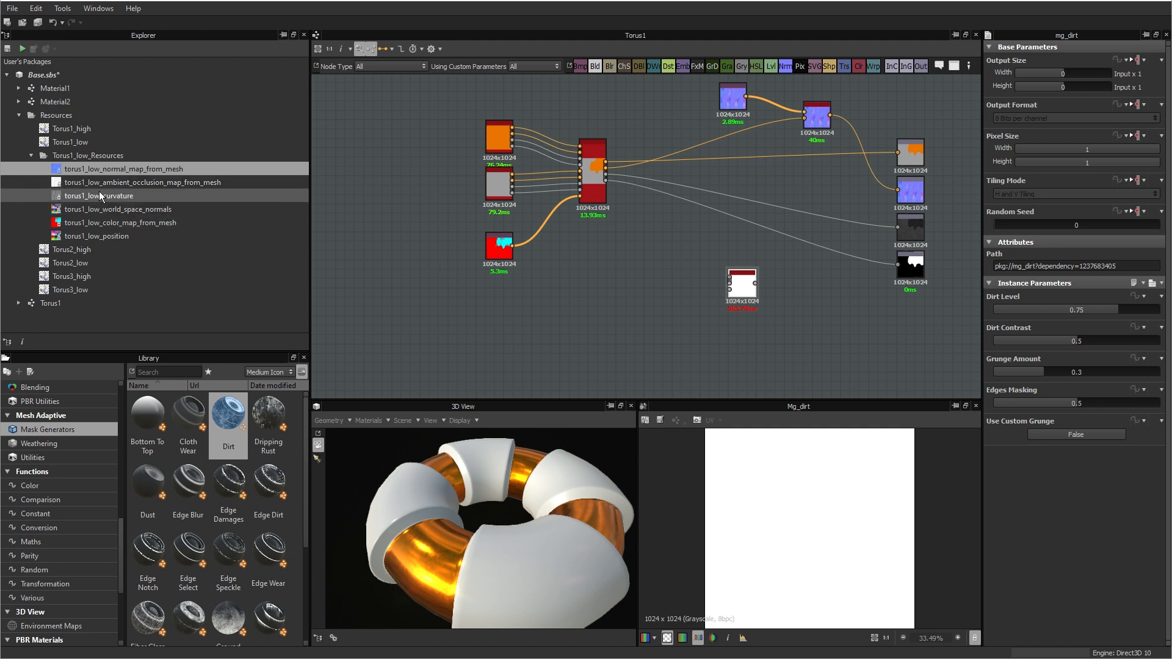
pyautogui.moveTo(104, 200); pyautogui.dragTo(598, 271)
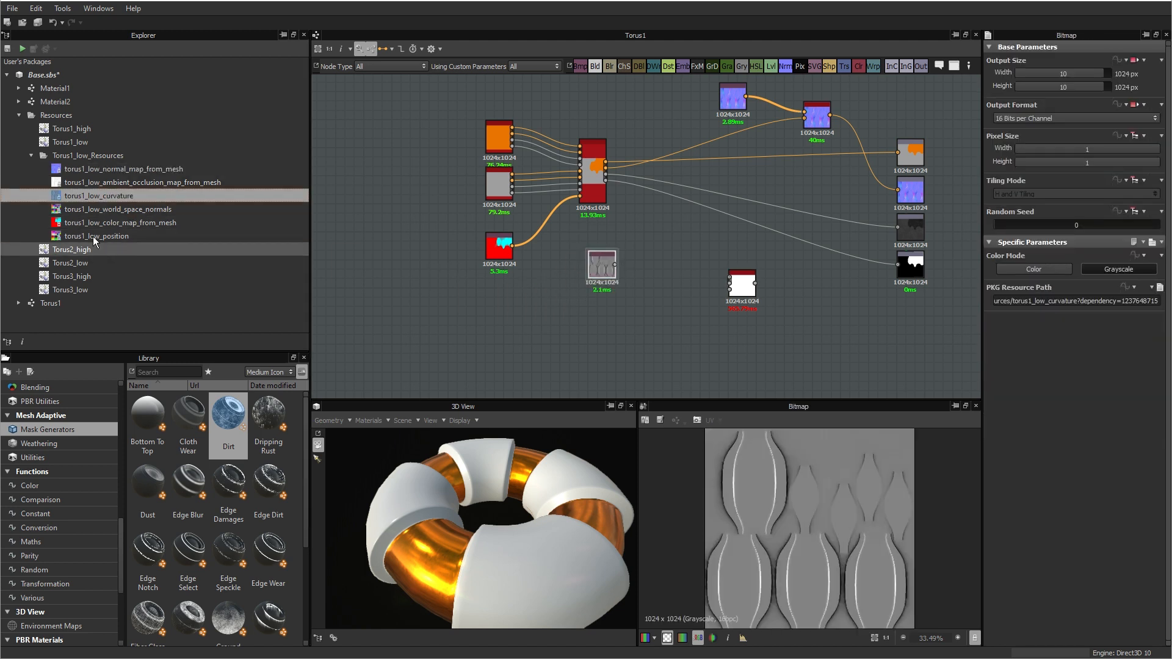
pyautogui.moveTo(83, 181); pyautogui.dragTo(615, 347)
# Step: Connect the curvature and ambient occlusion bitmaps to the Dirt node's matching inputs
pyautogui.scroll(3, 625, 272)
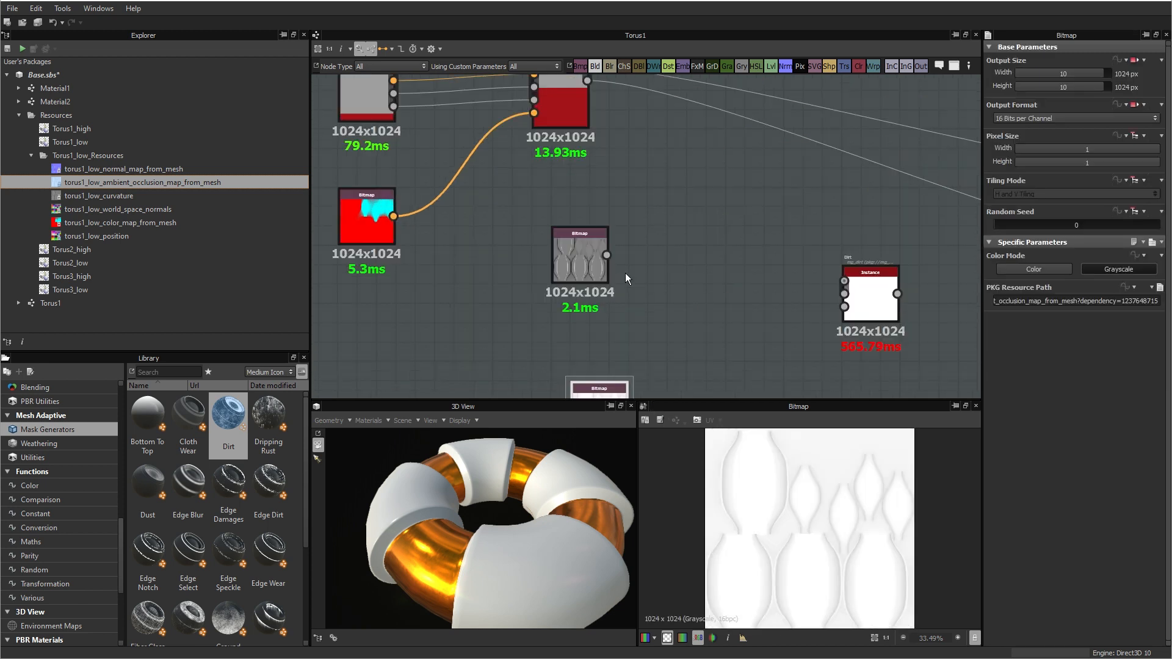
pyautogui.moveTo(606, 256); pyautogui.dragTo(845, 281)
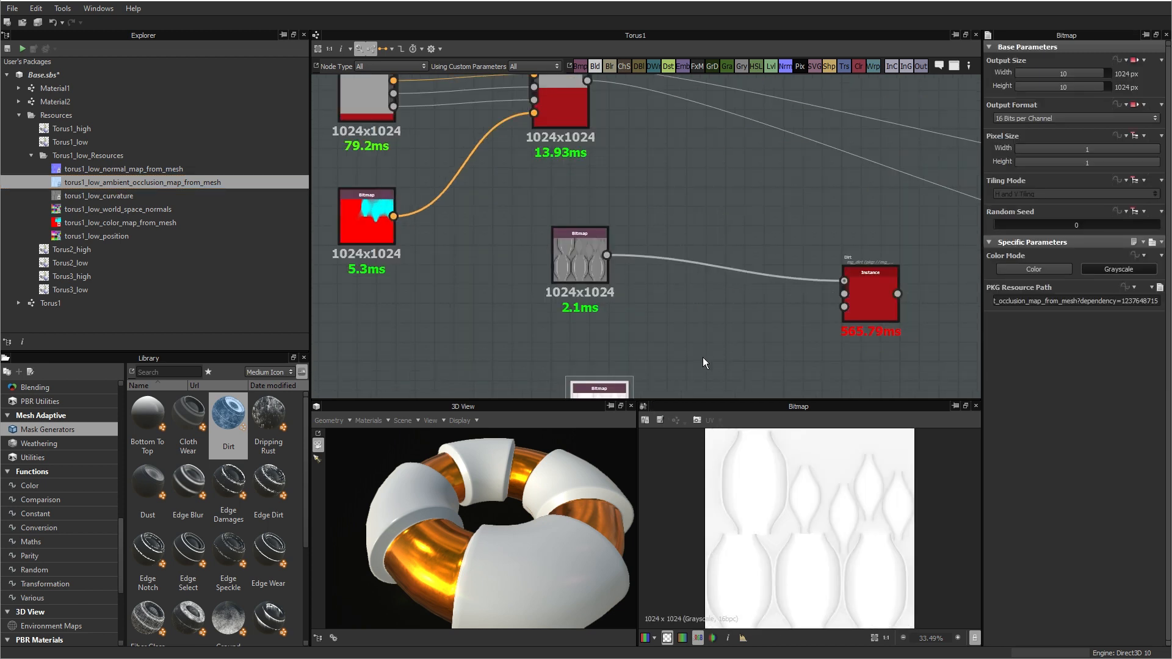
pyautogui.moveTo(618, 384); pyautogui.dragTo(844, 294)
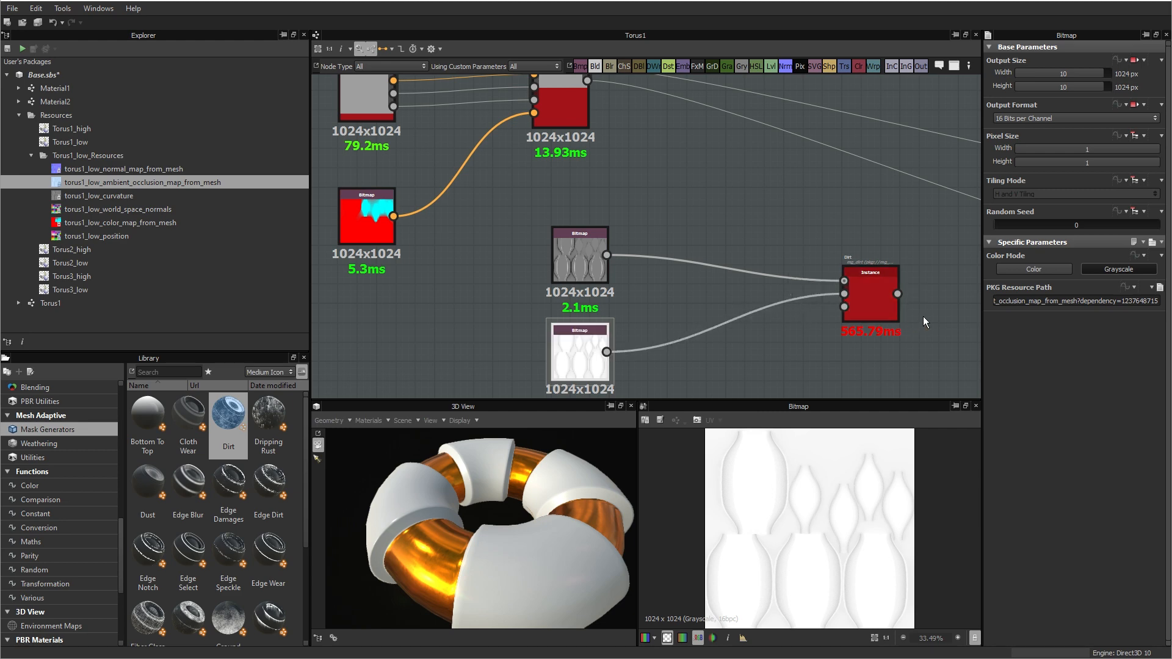
# Step: Preview the Dirt mask and move the Dirt node closer to its two source bitmaps
pyautogui.click(872, 300)
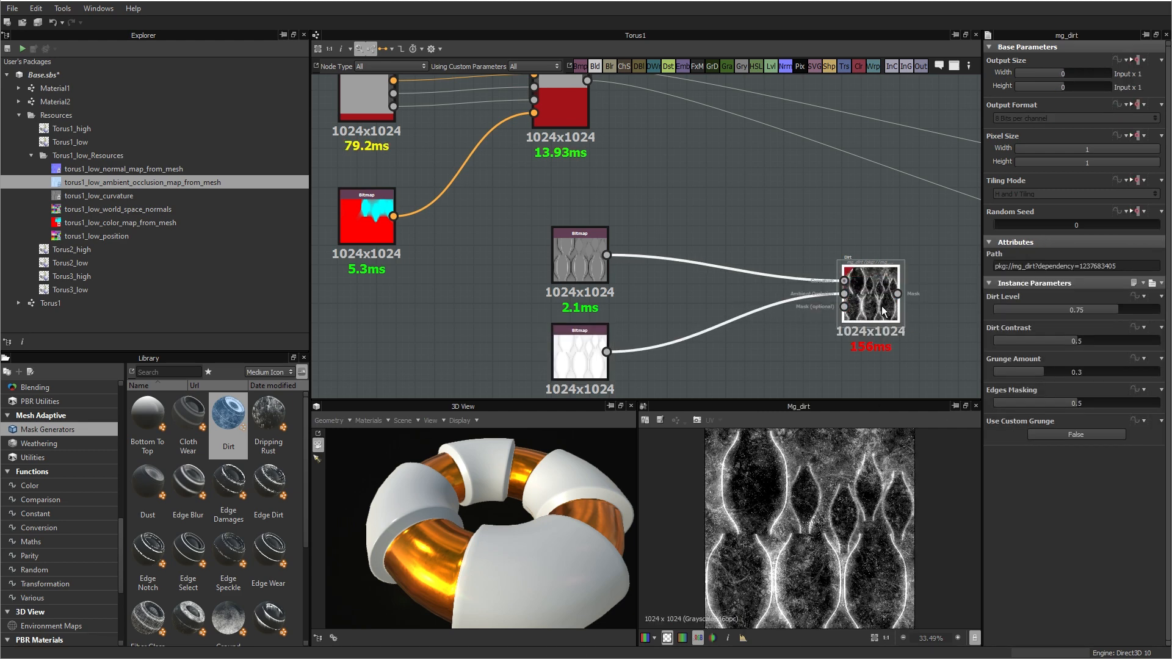
pyautogui.moveTo(858, 299); pyautogui.dragTo(722, 299)
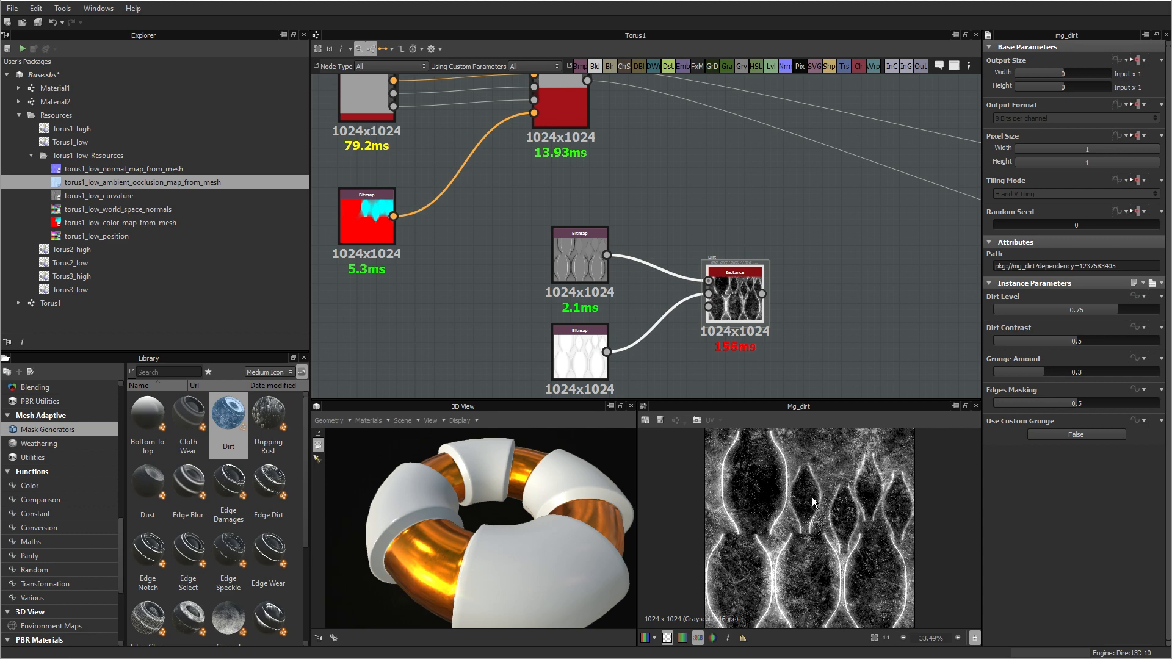
pyautogui.moveTo(862, 285); pyautogui.dragTo(672, 287, button='middle')
pyautogui.scroll(-4, 684, 284)
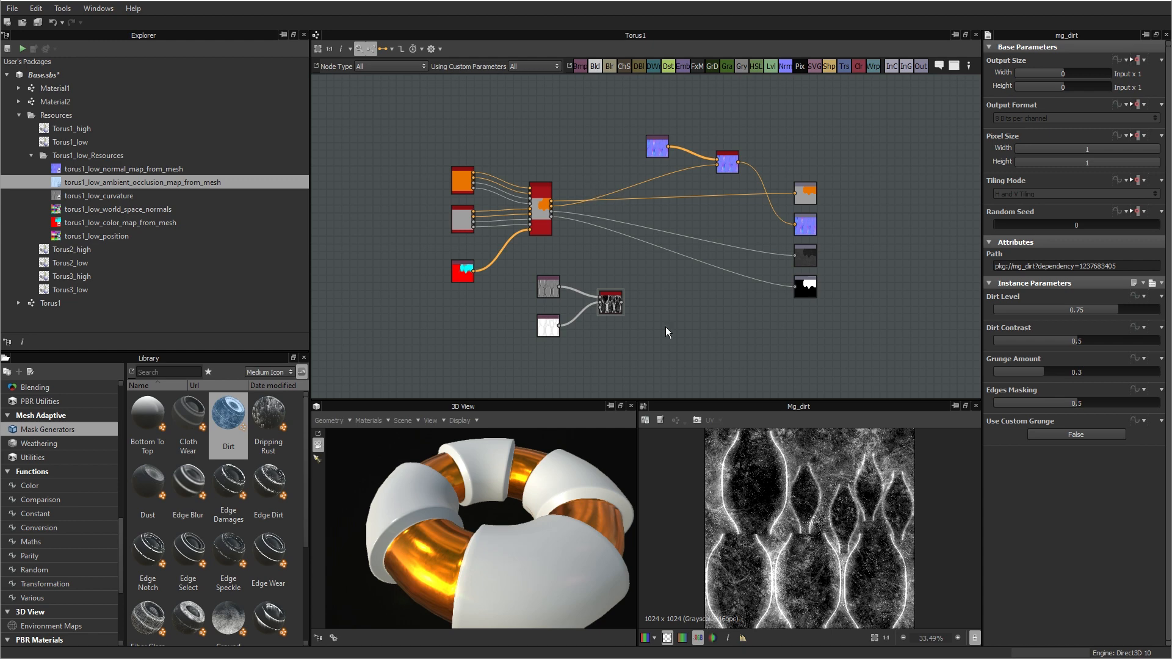
# Step: Add a Material Color Blend node and place it beside the Dirt node
pyautogui.press('space')
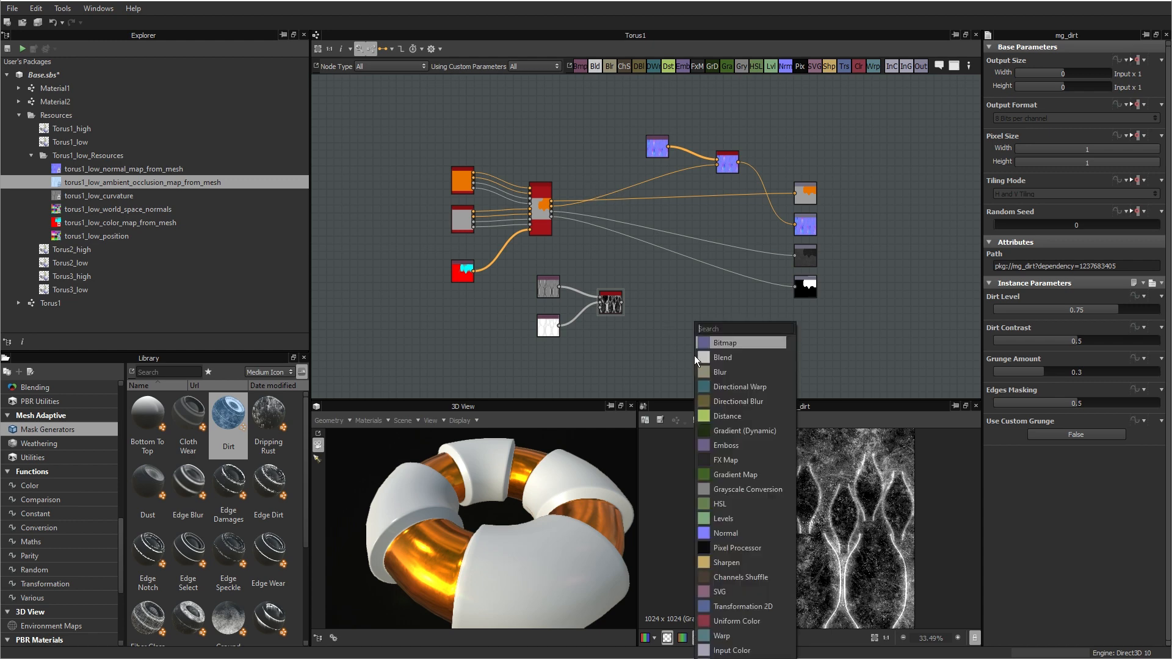
pyautogui.write('col')
pyautogui.press('BackSpace')
pyautogui.press('BackSpace')
pyautogui.press('BackSpace')
pyautogui.press('BackSpace')
pyautogui.press('BackSpace')
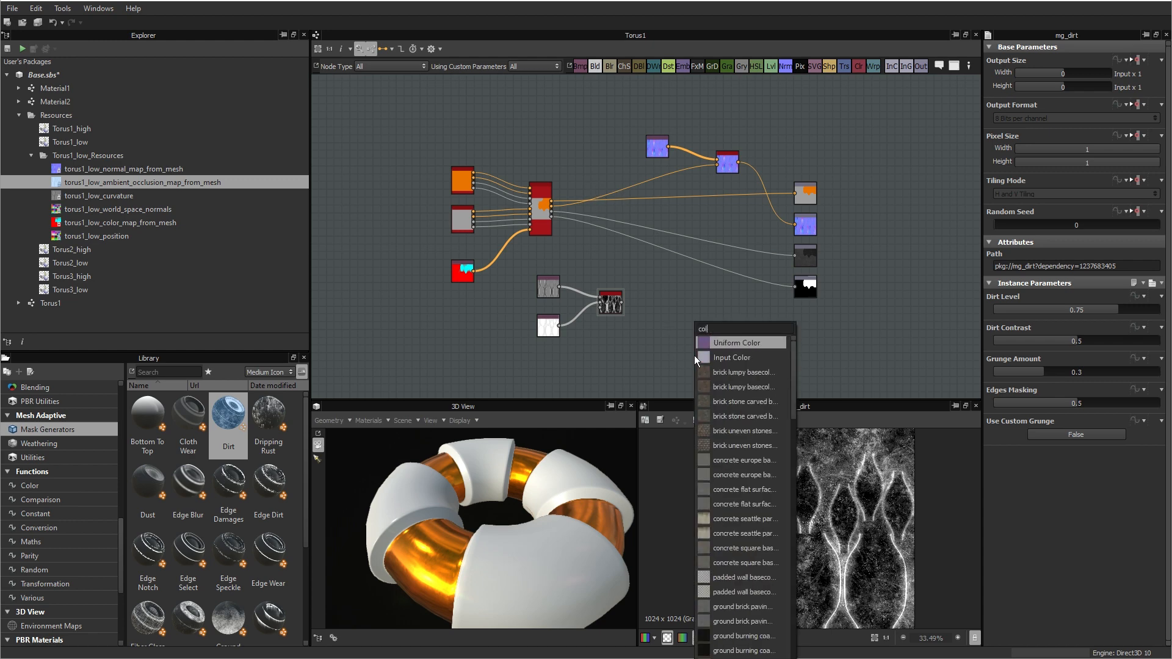
pyautogui.write('mate')
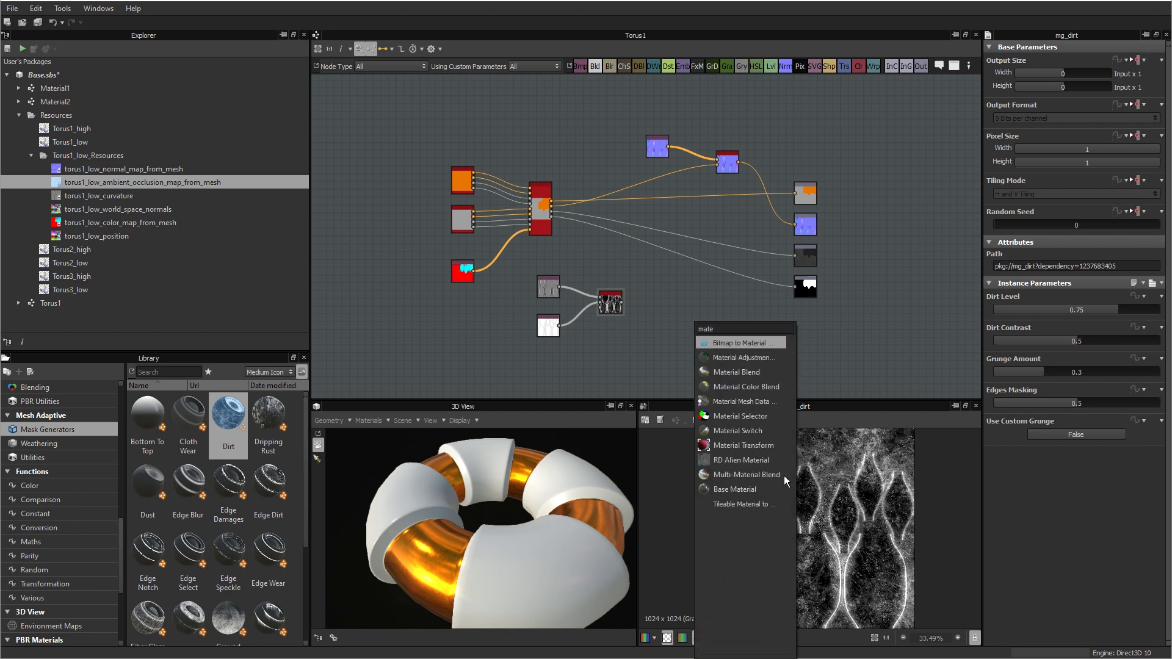
pyautogui.click(737, 386)
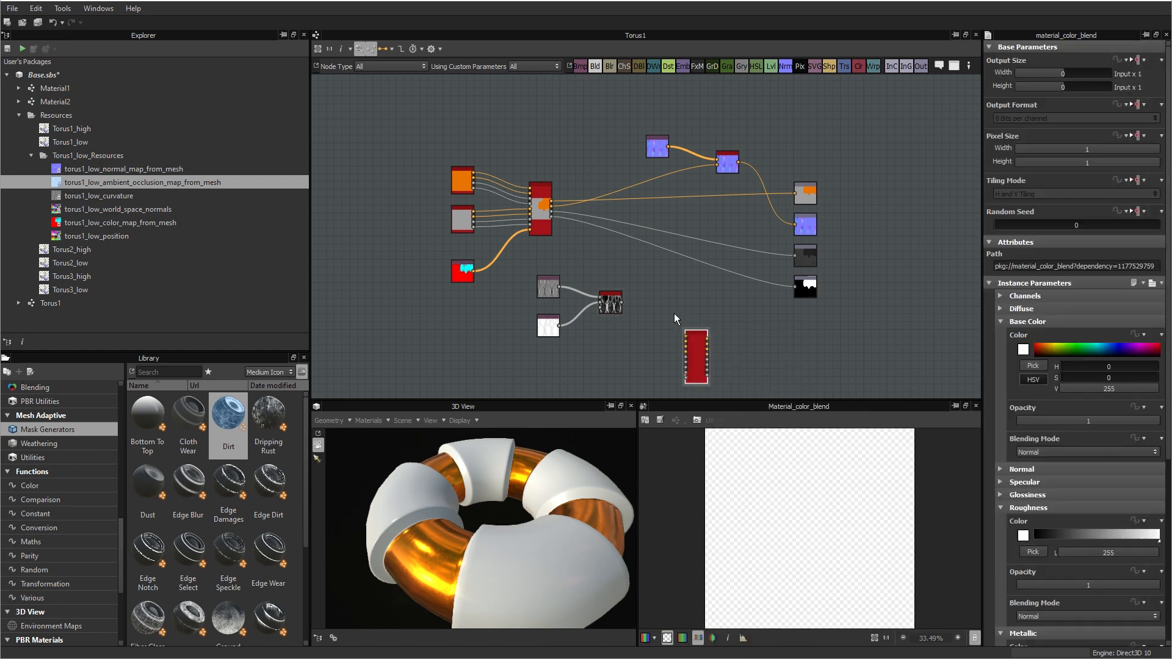
pyautogui.moveTo(697, 348); pyautogui.dragTo(671, 293)
pyautogui.scroll(4, 671, 293)
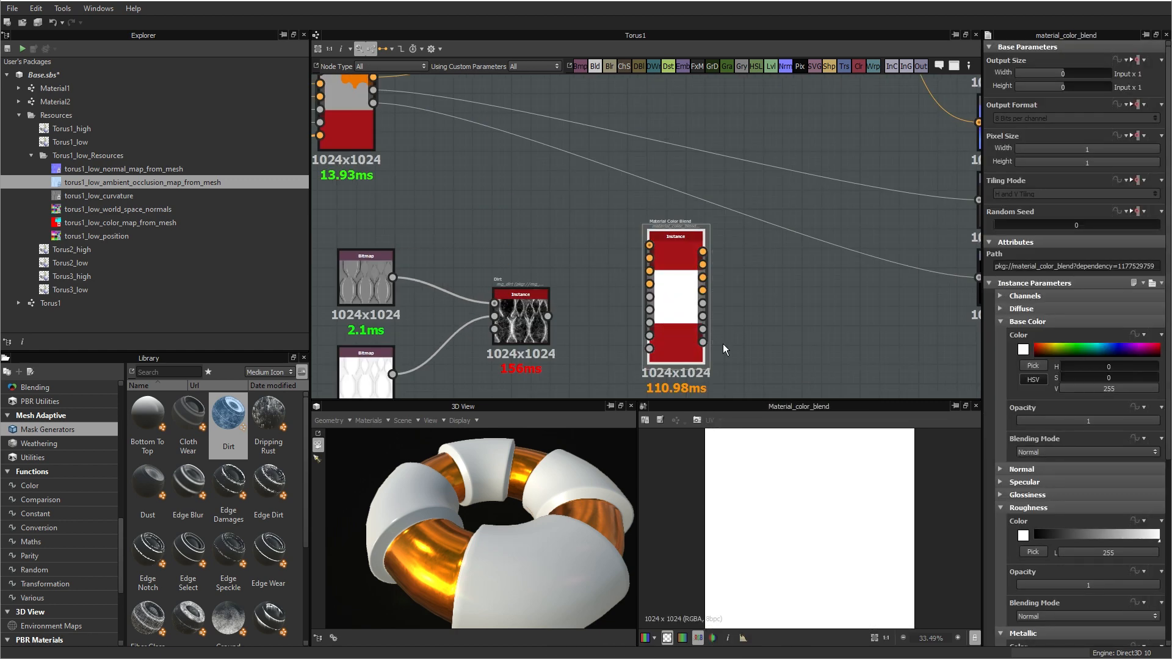
# Step: Disable the Diffuse, Specular, Glossiness and Height channels of the Material Color Blend node
pyautogui.moveTo(539, 205); pyautogui.dragTo(654, 308, button='middle')
pyautogui.moveTo(545, 247); pyautogui.dragTo(450, 159, button='middle')
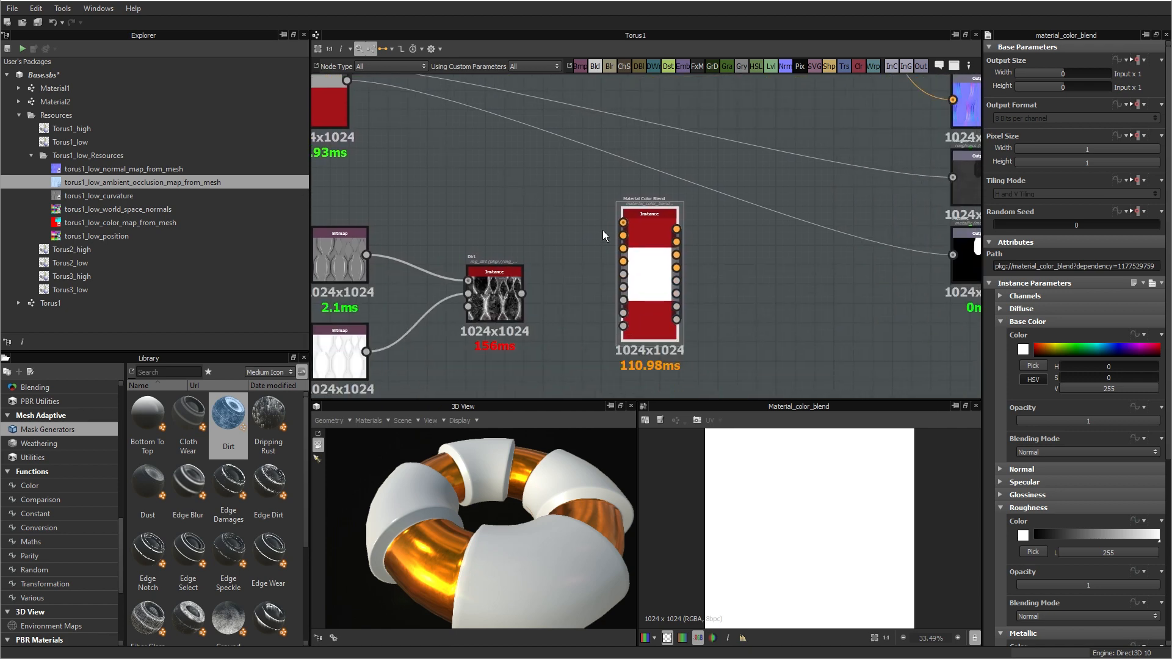
pyautogui.scroll(3, 608, 235)
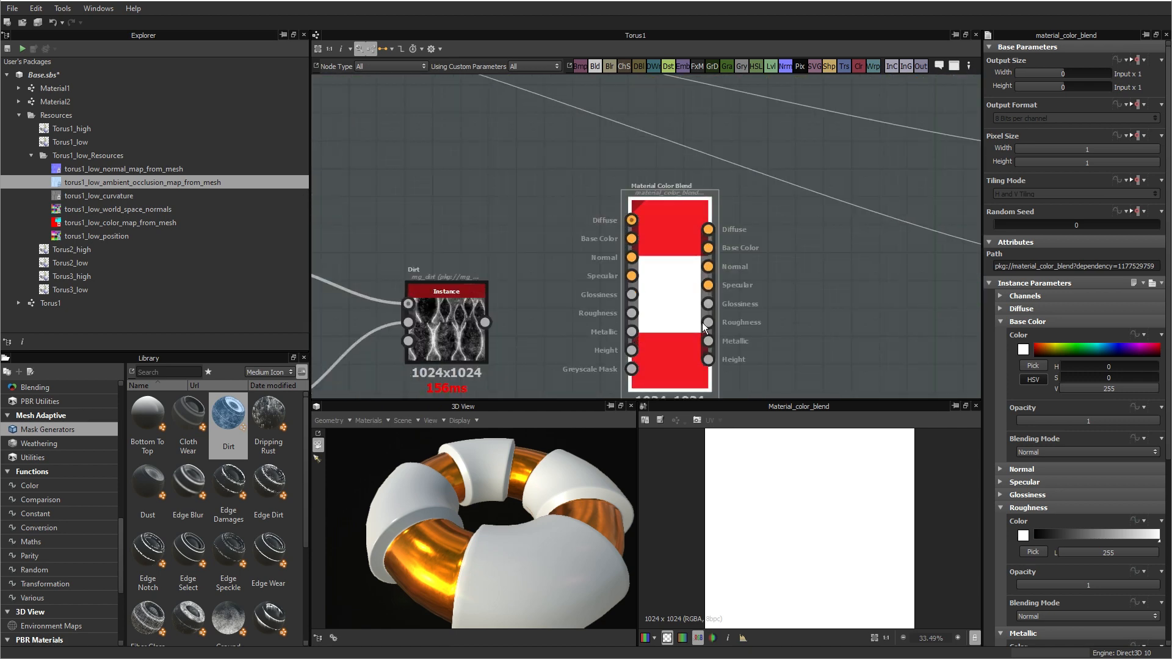
pyautogui.scroll(-2, 685, 303)
pyautogui.moveTo(679, 301); pyautogui.dragTo(625, 267, button='middle')
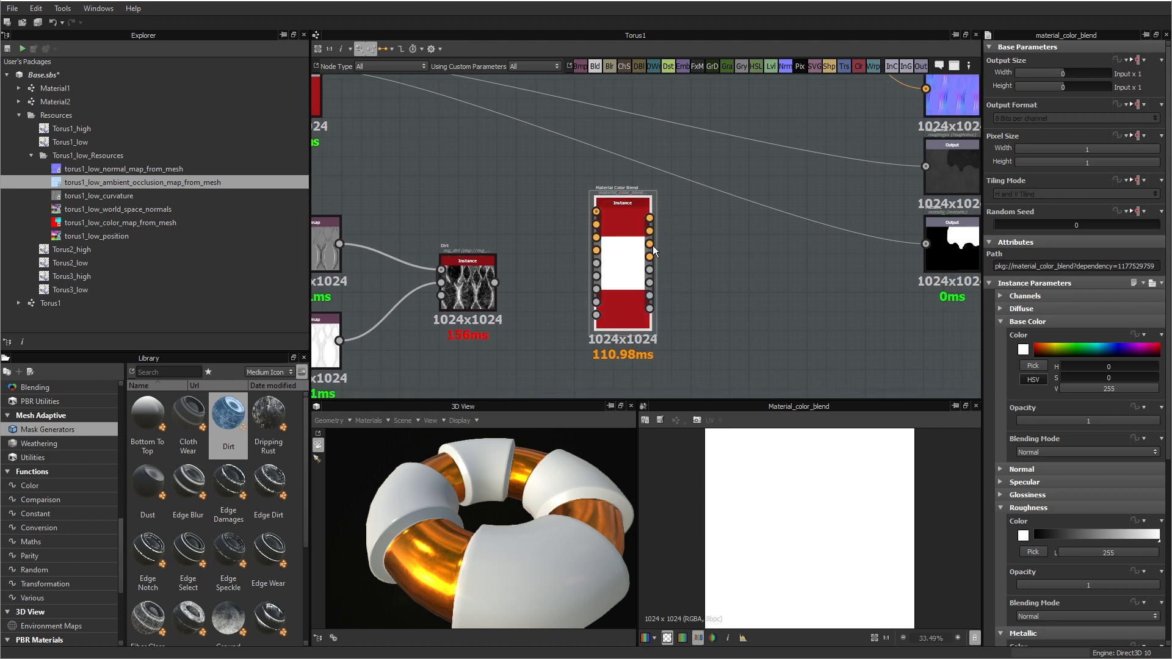
pyautogui.click(620, 271)
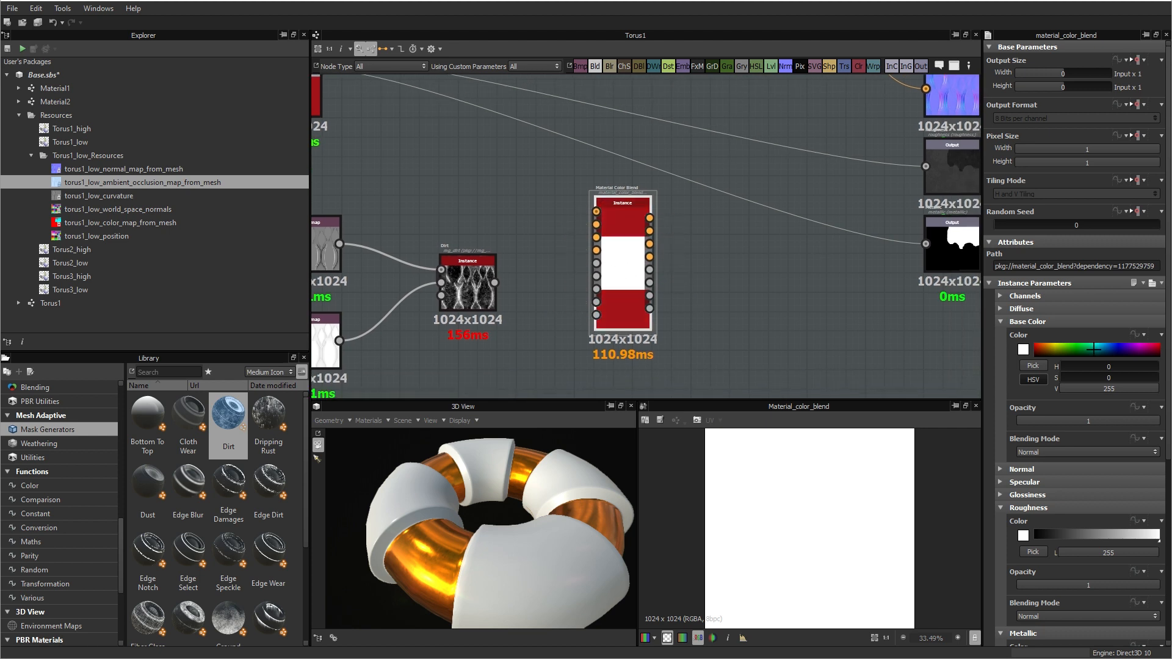
pyautogui.click(1001, 296)
pyautogui.click(1089, 324)
pyautogui.scroll(-2, 1087, 373)
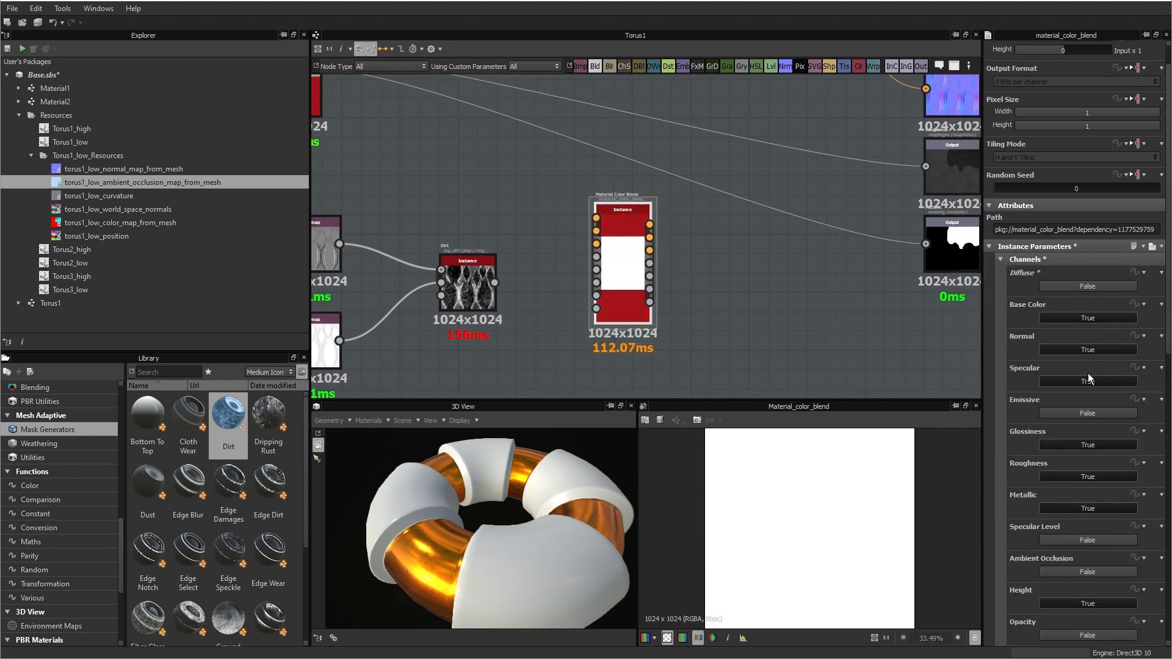
pyautogui.click(1084, 345)
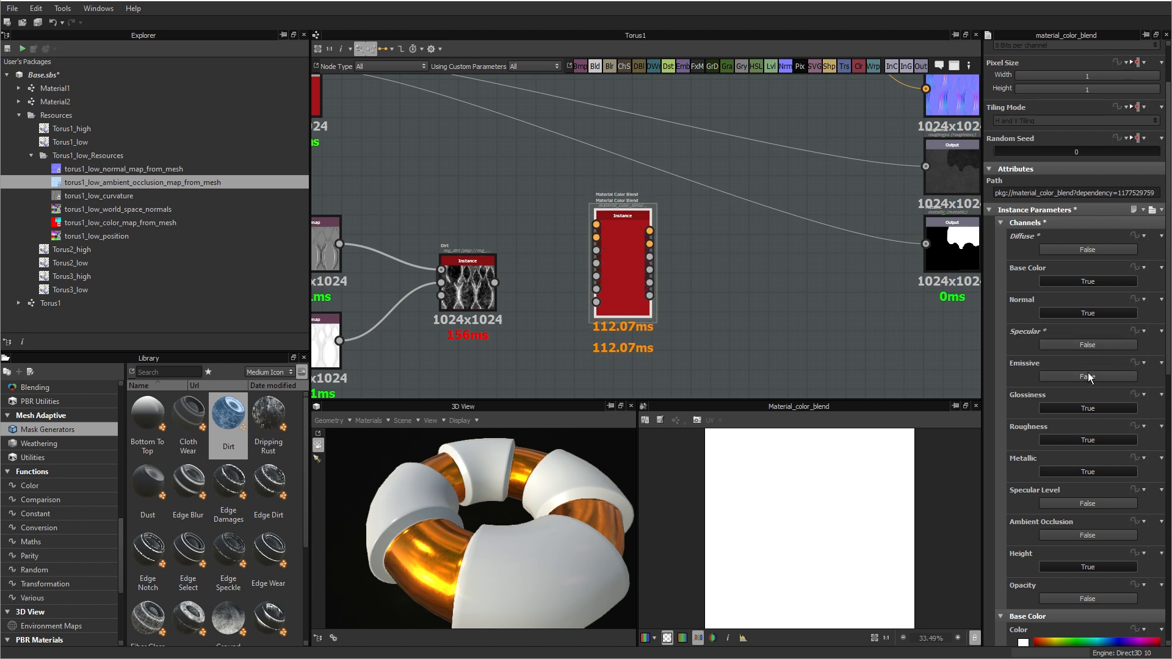
pyautogui.click(1071, 408)
pyautogui.click(1079, 564)
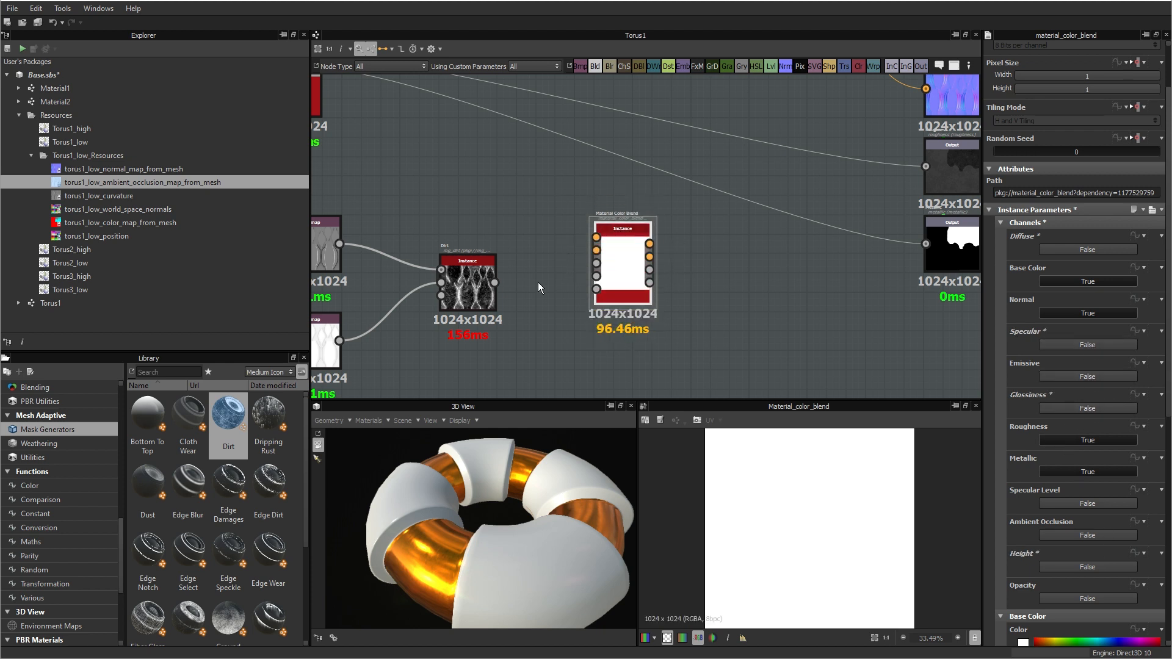
# Step: Connect the Dirt mask to the Material Color Blend's greyscale mask input and the multi-material blend's outputs to its matching channel inputs
pyautogui.moveTo(616, 237); pyautogui.dragTo(577, 212)
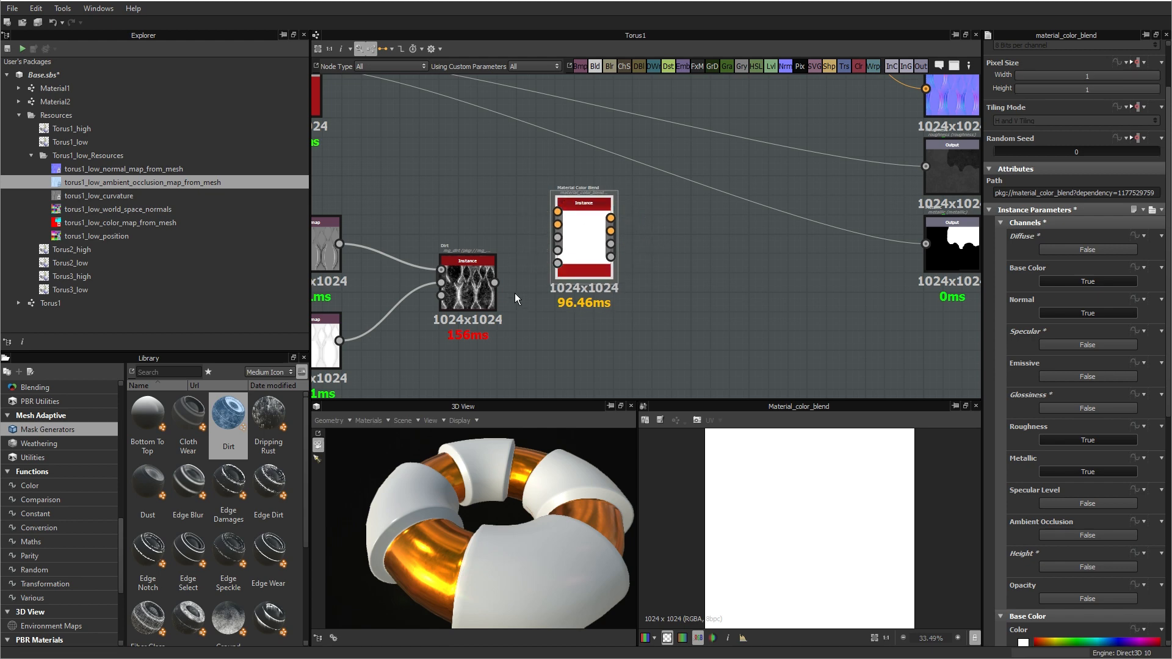
pyautogui.moveTo(494, 283); pyautogui.dragTo(557, 263)
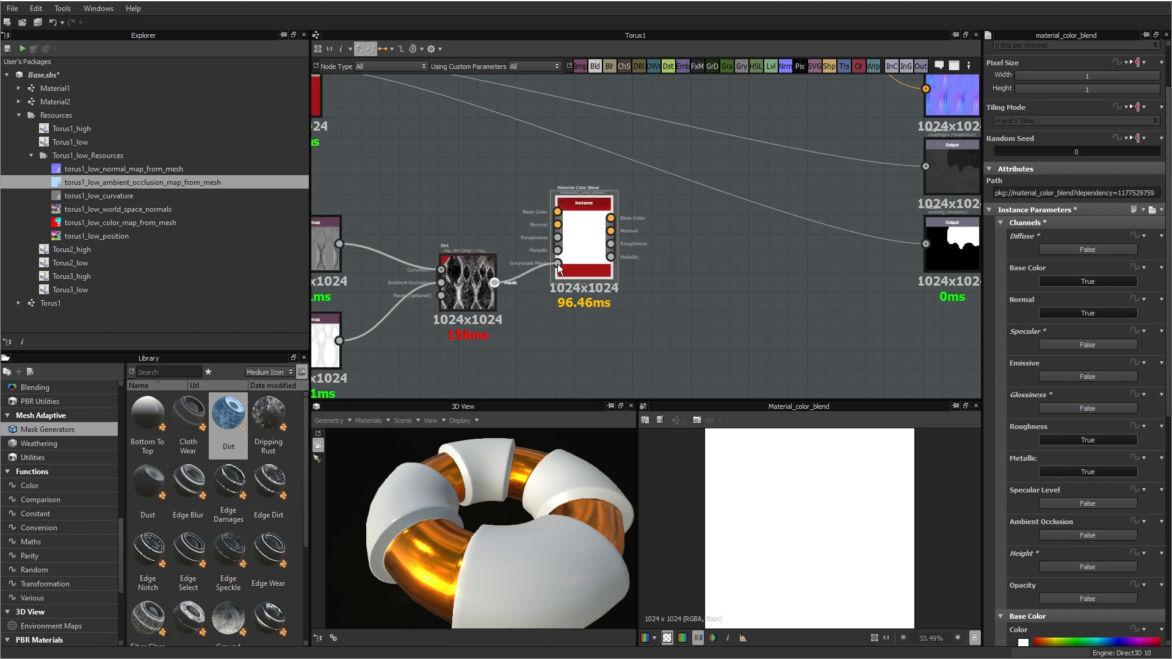
pyautogui.scroll(-2, 455, 153)
pyautogui.moveTo(450, 179); pyautogui.dragTo(460, 241, button='middle')
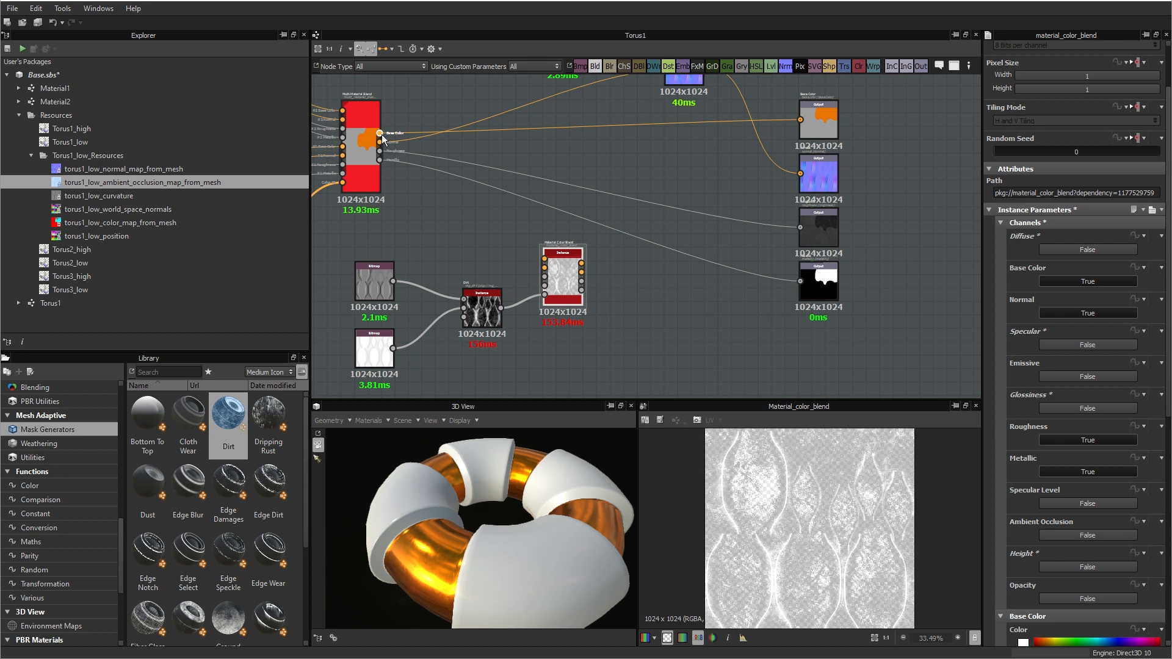
pyautogui.press('2')
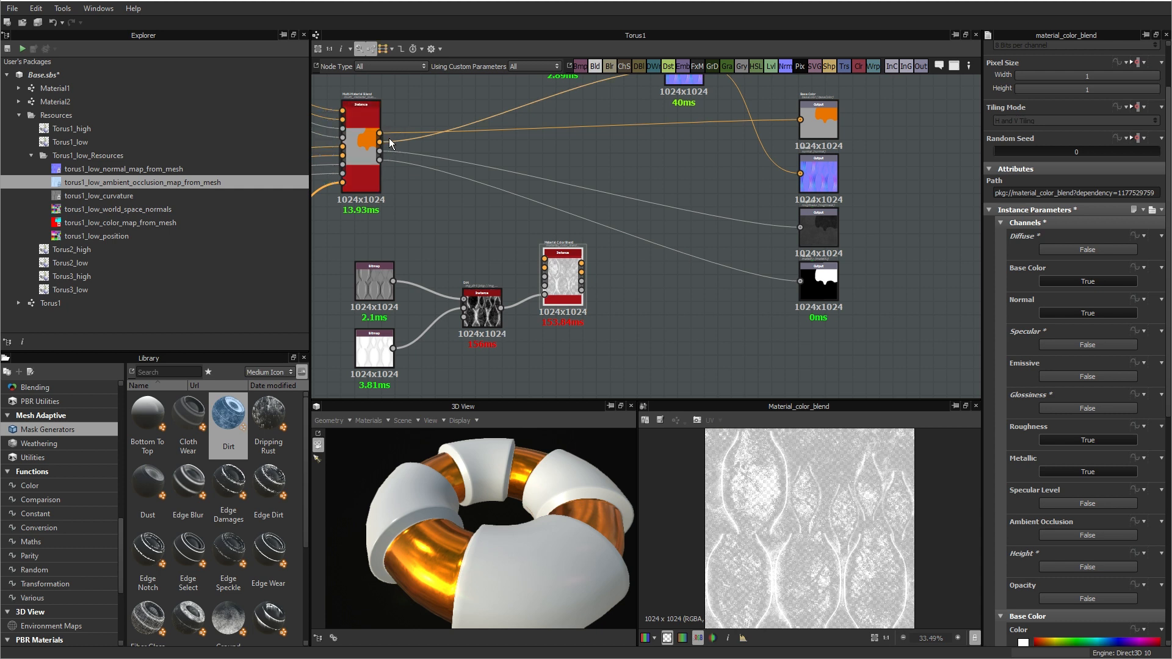
pyautogui.moveTo(382, 131); pyautogui.dragTo(559, 261)
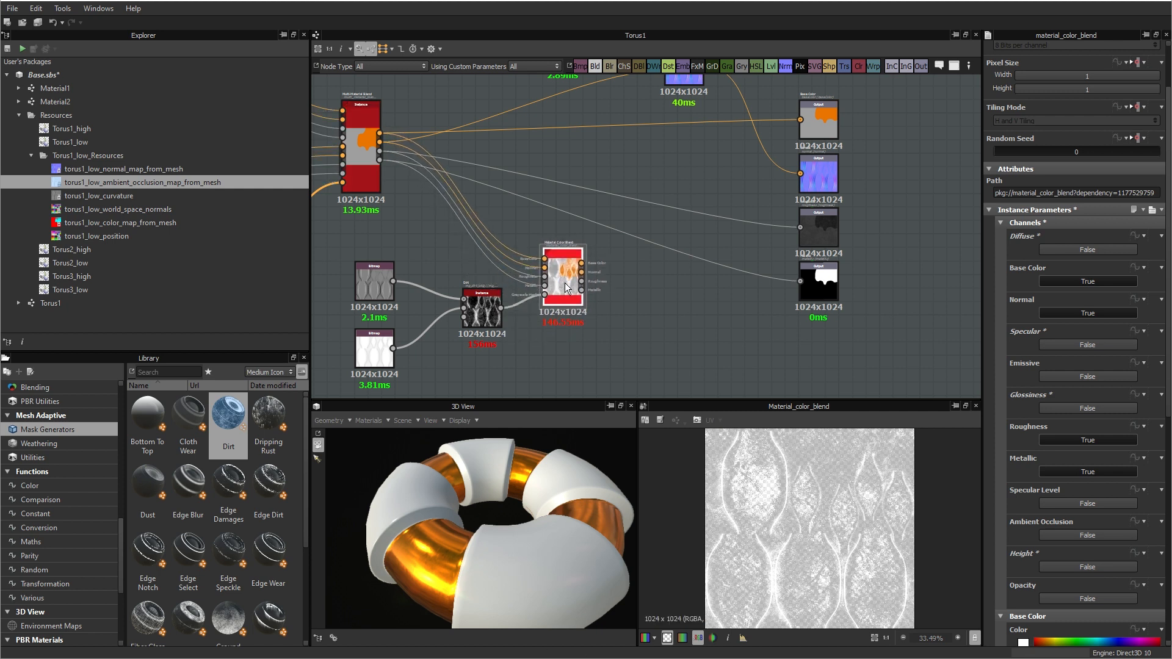
# Step: Connect the Material Color Blend to the graph's four output nodes, routing its normal through Normal Combine before the Normal output
pyautogui.moveTo(566, 283); pyautogui.dragTo(478, 301, button='middle')
pyautogui.moveTo(493, 282); pyautogui.dragTo(716, 155)
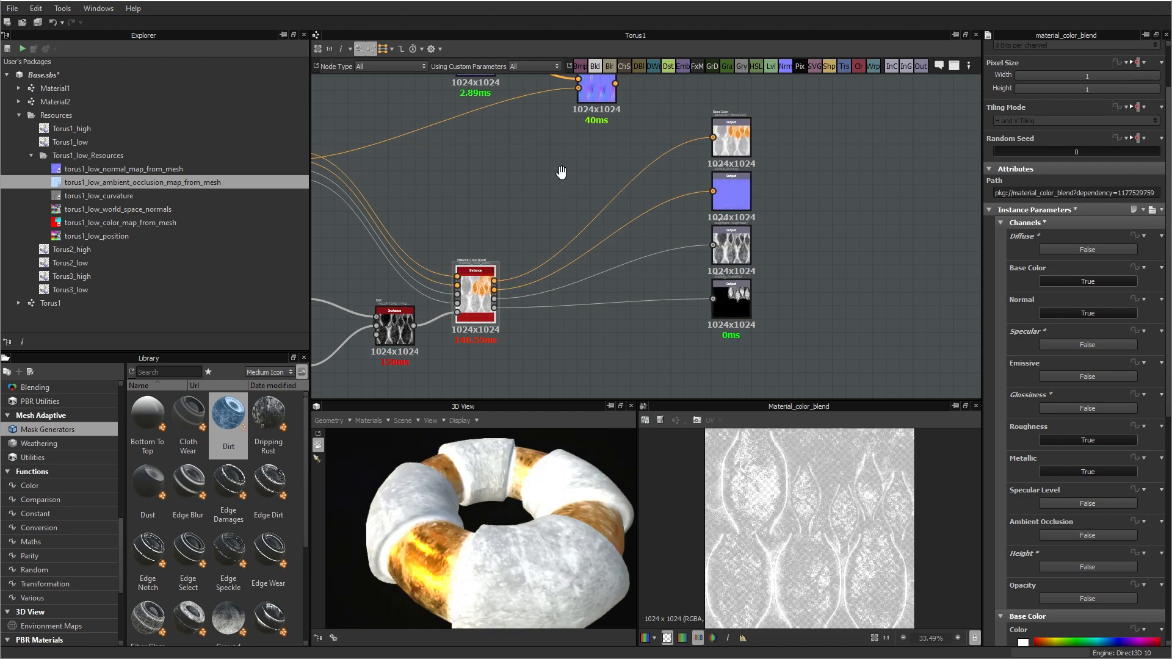
pyautogui.moveTo(540, 189); pyautogui.dragTo(552, 232, button='middle')
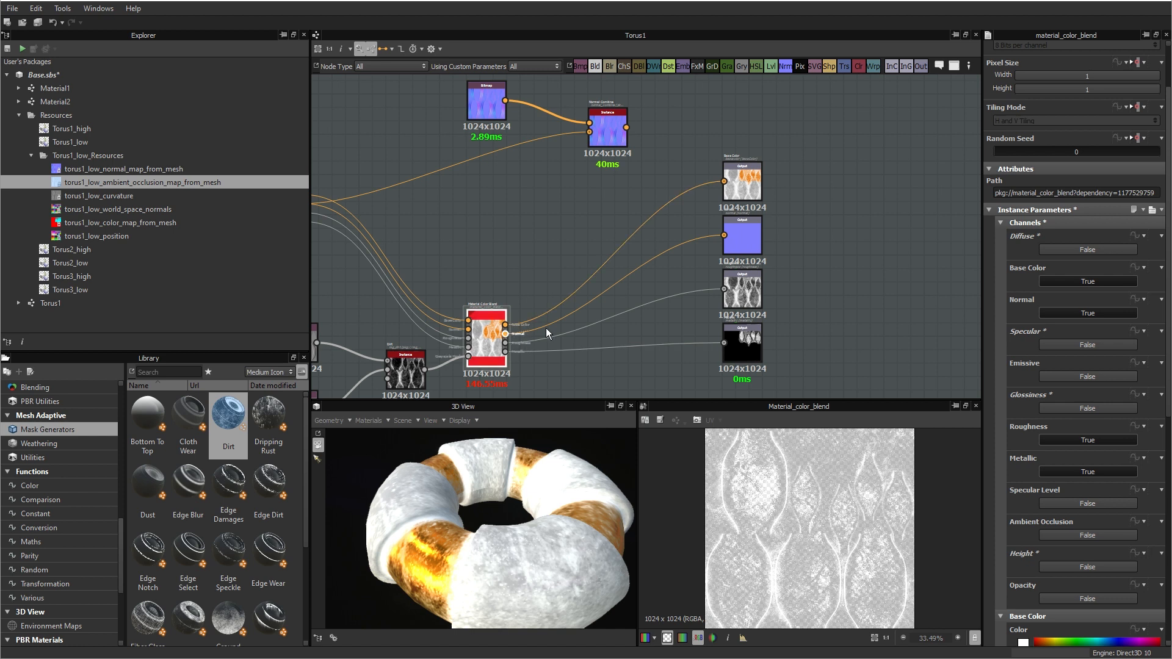
pyautogui.moveTo(477, 188); pyautogui.dragTo(588, 132)
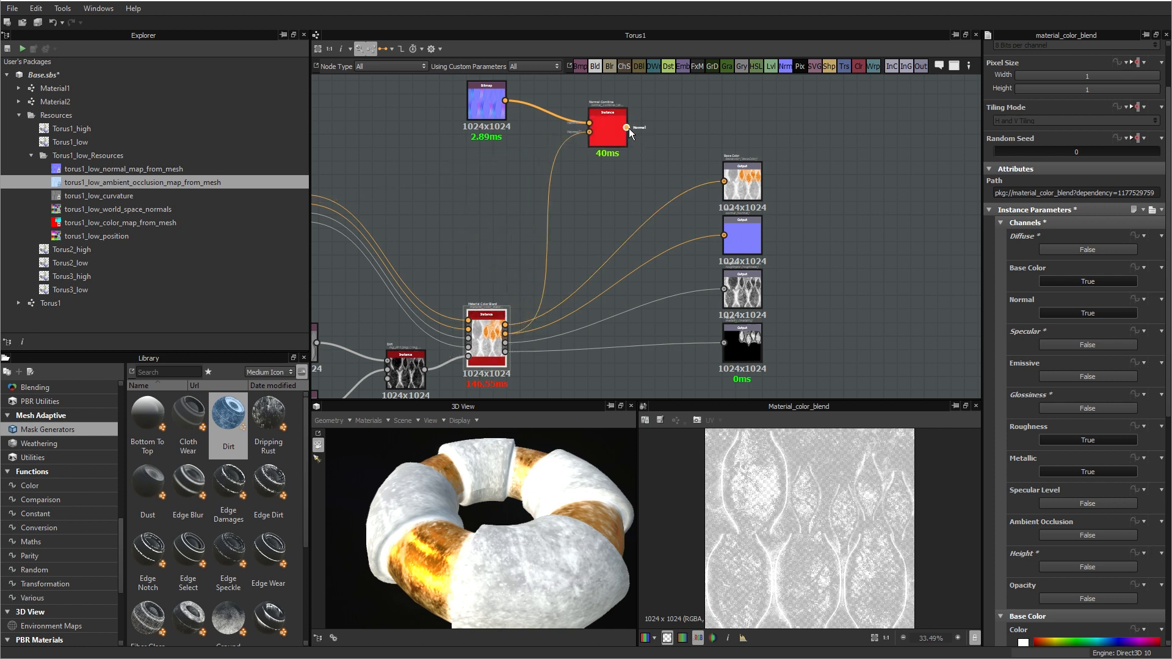
pyautogui.moveTo(723, 242); pyautogui.dragTo(724, 236)
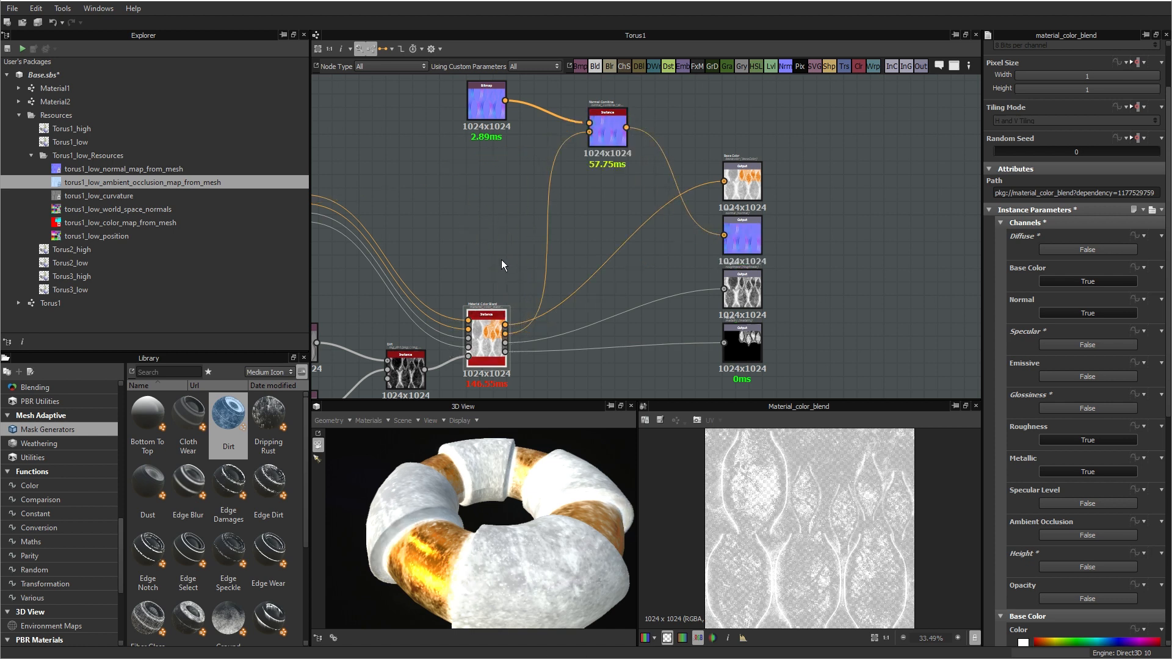
# Step: Preview the Material Color Blend's base color and inspect the dirt on the torus from another angle
pyautogui.moveTo(501, 259); pyautogui.dragTo(610, 178, button='middle')
pyautogui.scroll(2, 629, 251)
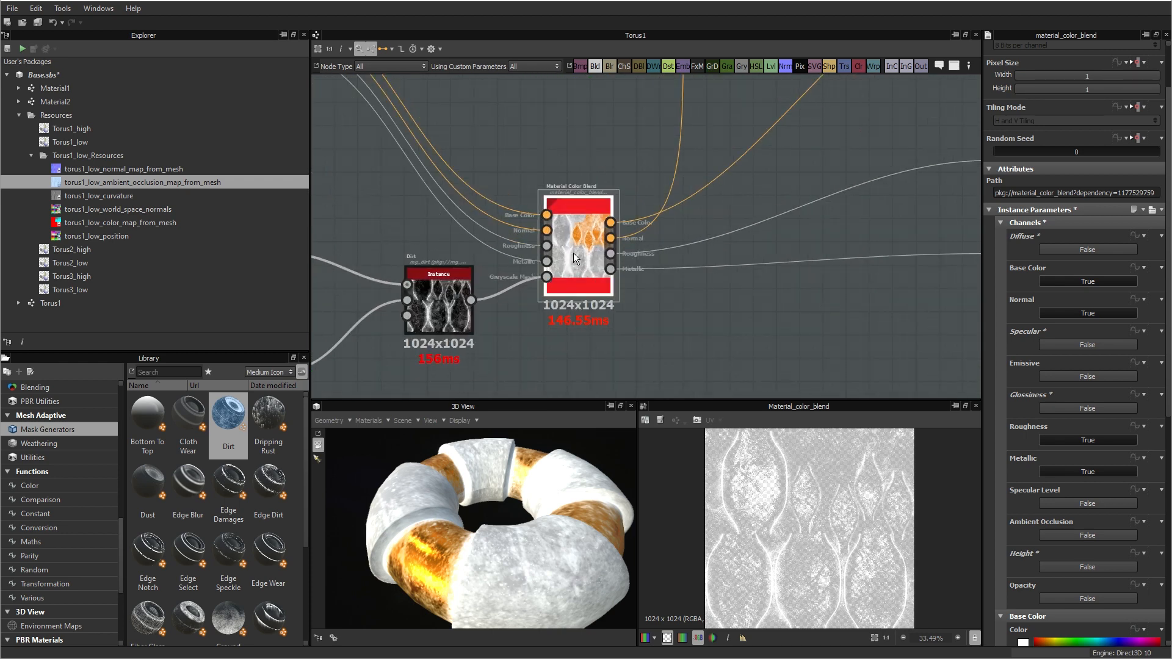
pyautogui.doubleClick(573, 253)
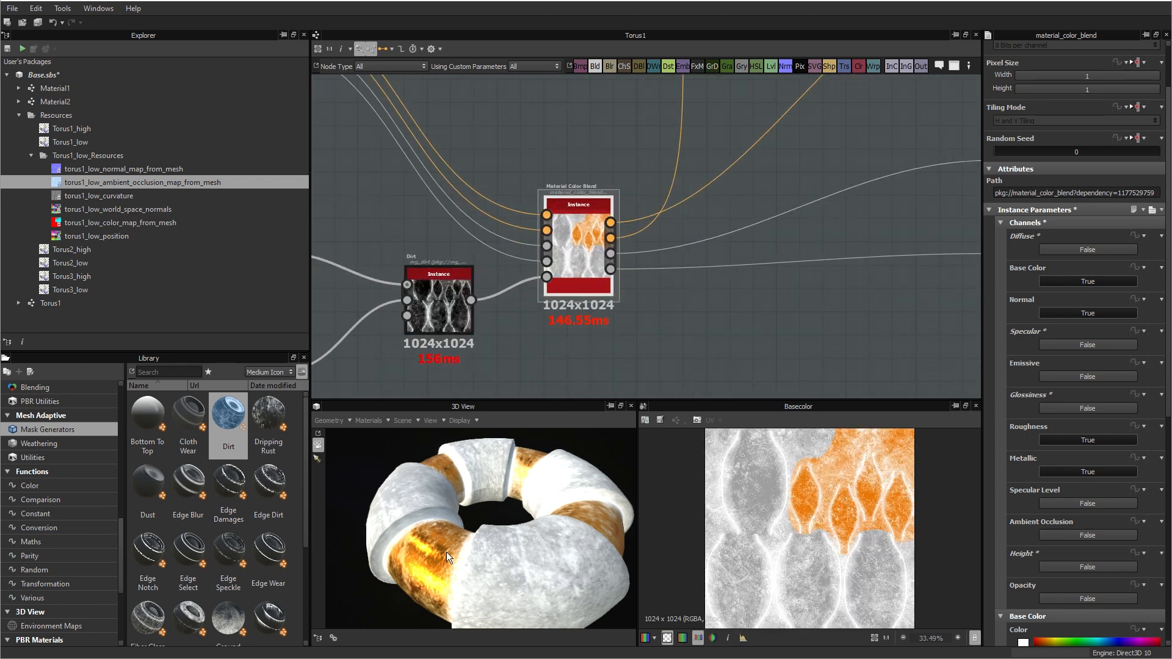
pyautogui.moveTo(446, 552); pyautogui.dragTo(496, 534)
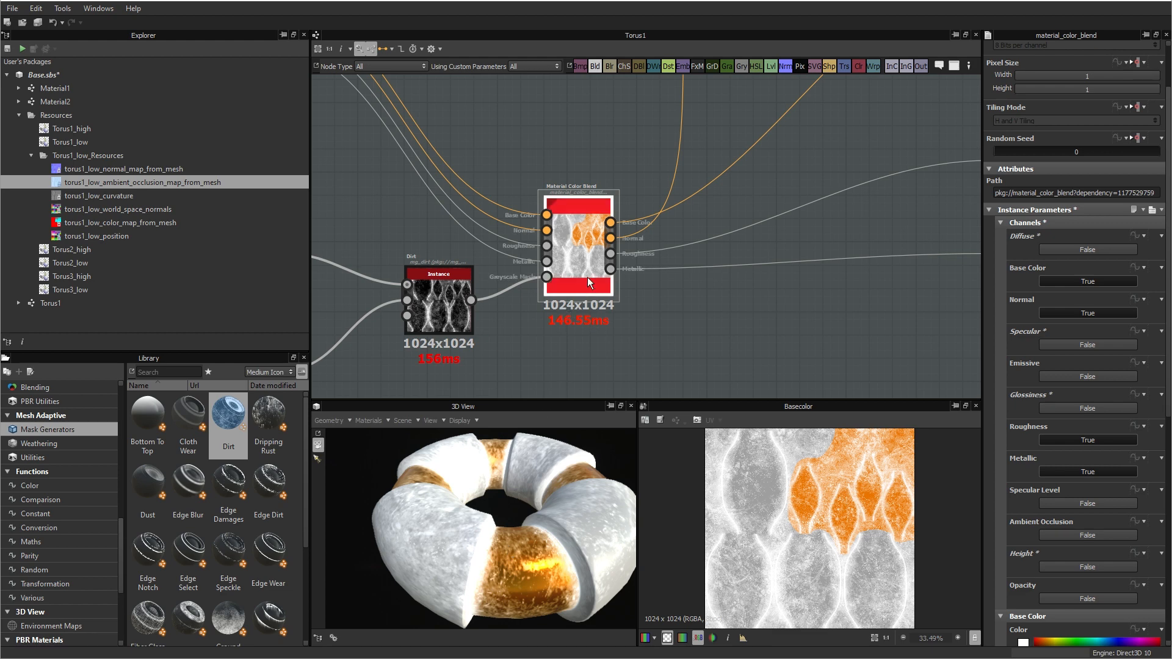
# Step: Move the Material Color Blend node up in line with the multi-material blend and collapse its Channels parameters
pyautogui.scroll(-5, 583, 244)
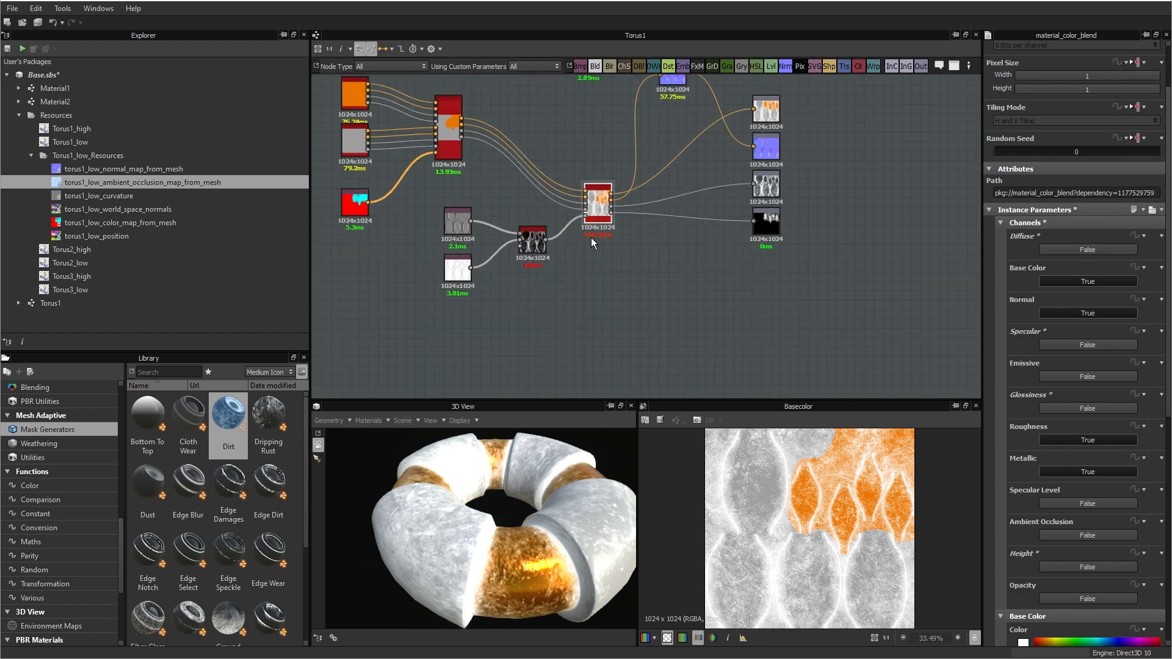
pyautogui.moveTo(591, 232); pyautogui.dragTo(604, 144)
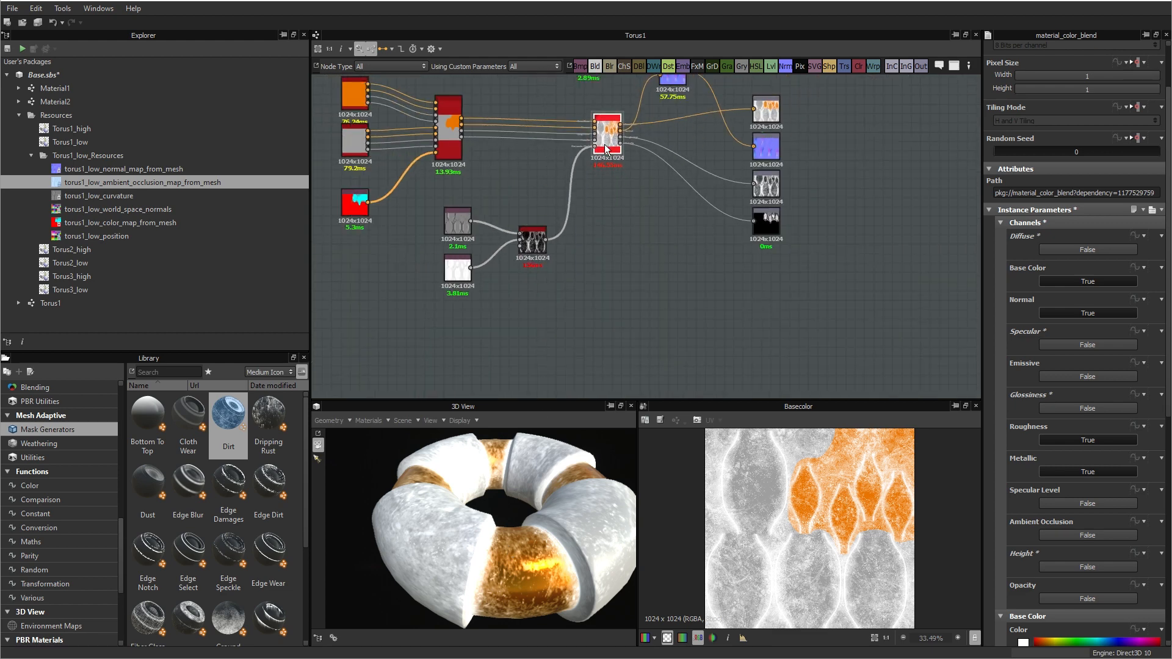
pyautogui.scroll(4, 623, 196)
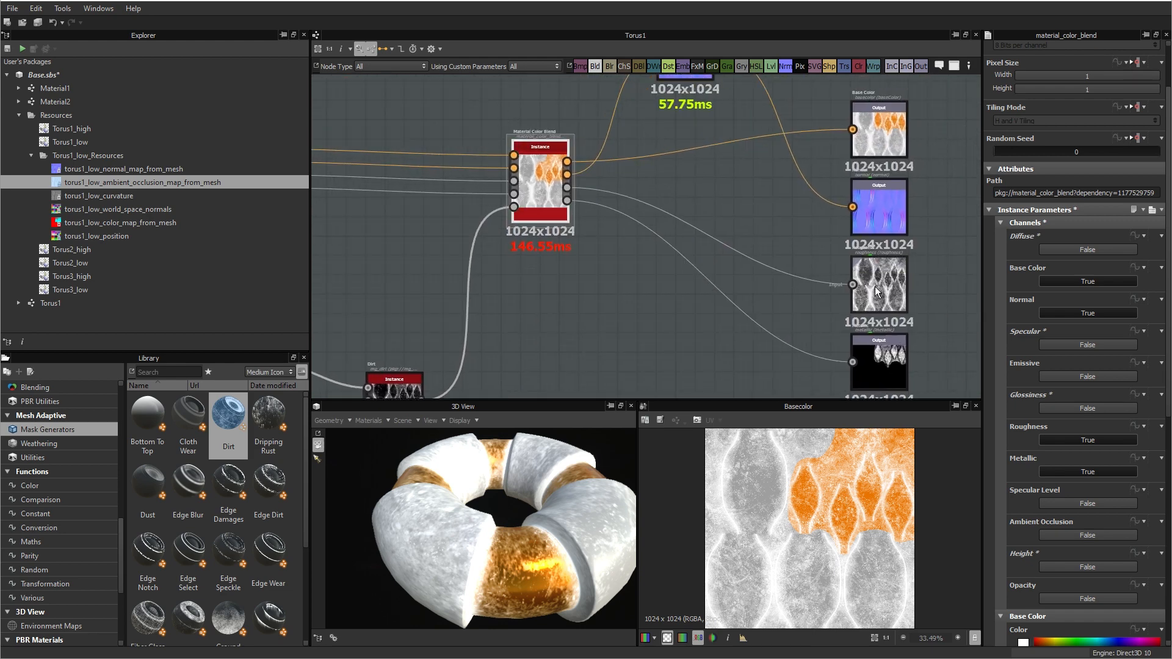
pyautogui.click(1001, 223)
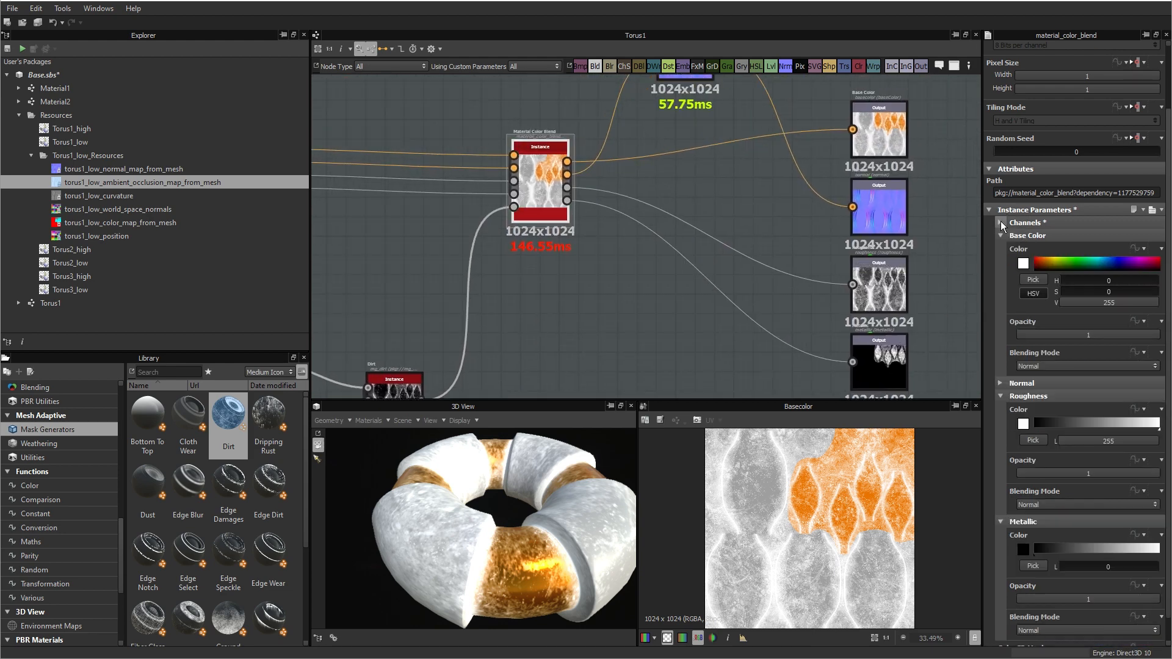
# Step: Set the Material Color Blend's base color to dark brown with H 17, S 255, V 31 and collapse the Base Color parameters
pyautogui.click(1039, 267)
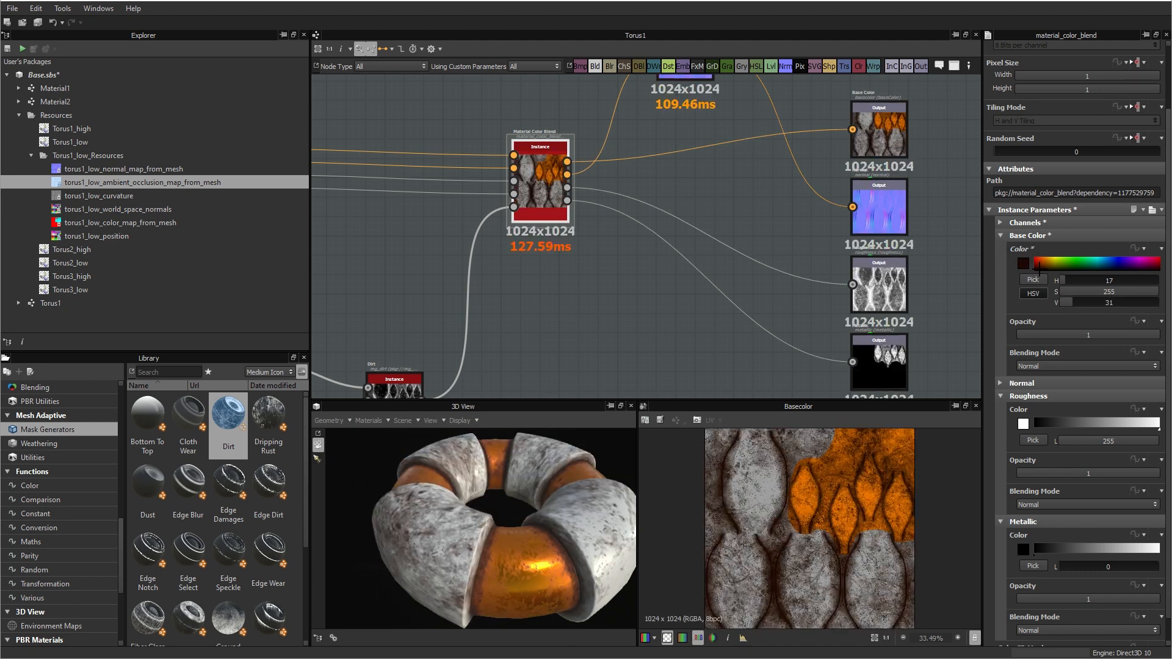
pyautogui.moveTo(580, 571)
pyautogui.mouseDown()
pyautogui.moveTo(574, 558)
pyautogui.moveTo(592, 560)
pyautogui.moveTo(488, 571)
pyautogui.moveTo(567, 561)
pyautogui.mouseUp()
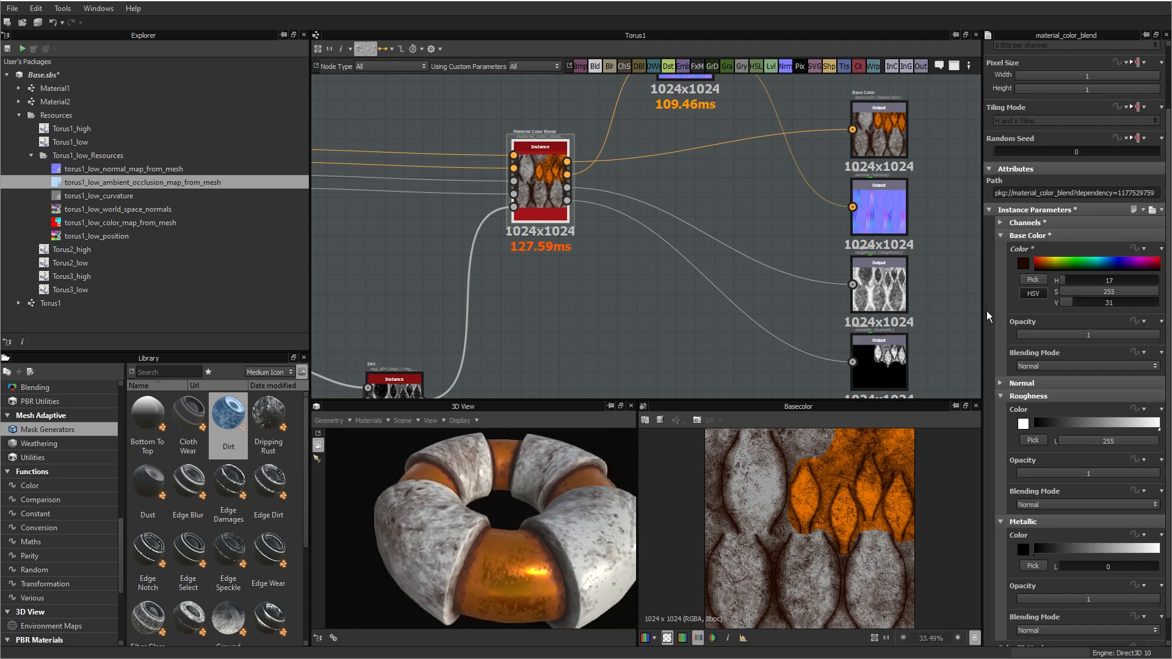
pyautogui.click(1001, 235)
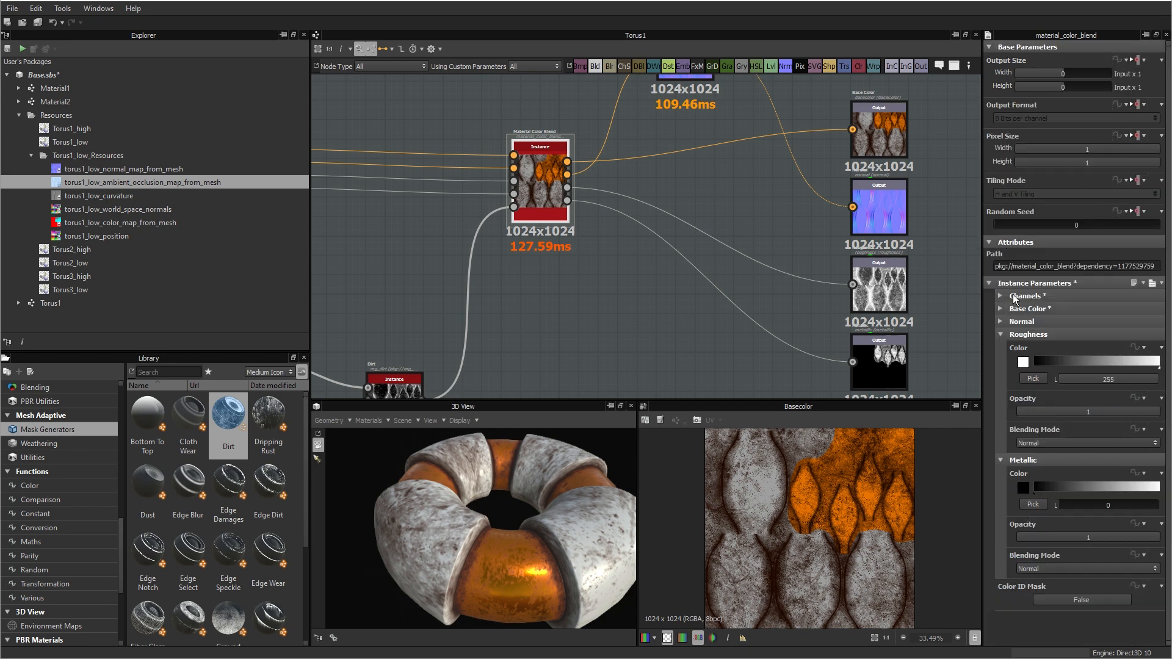
# Step: Set the Material Color Blend's normal Height Opacity to 0 and collapse the Normal parameters
pyautogui.click(1001, 321)
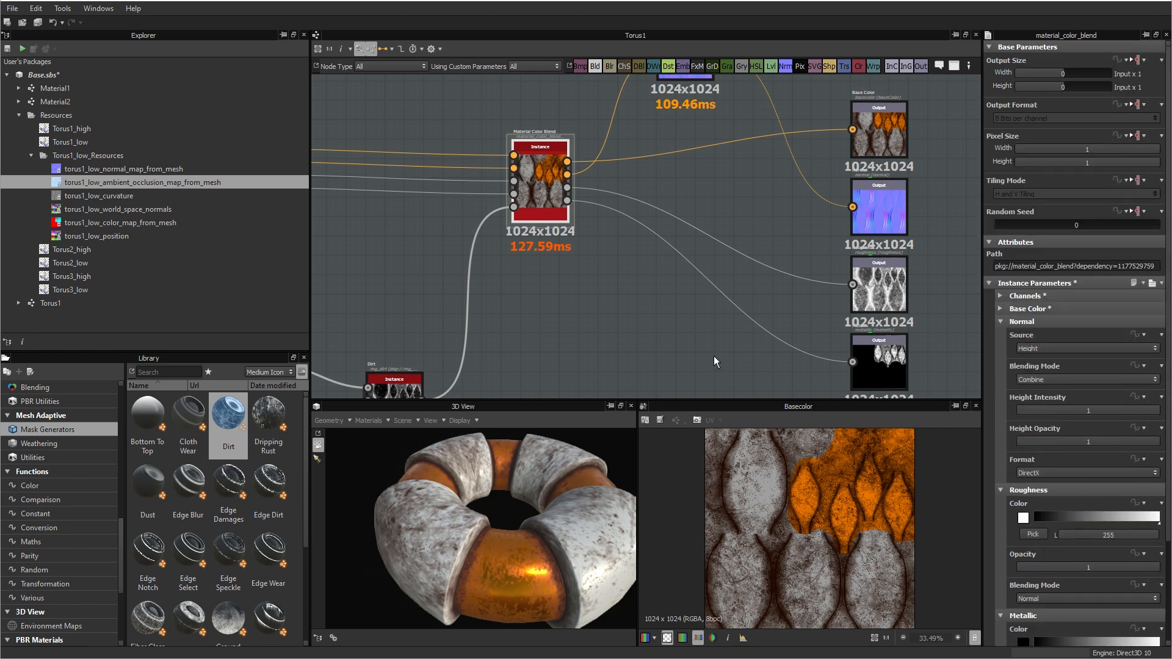
pyautogui.moveTo(474, 567); pyautogui.dragTo(431, 550)
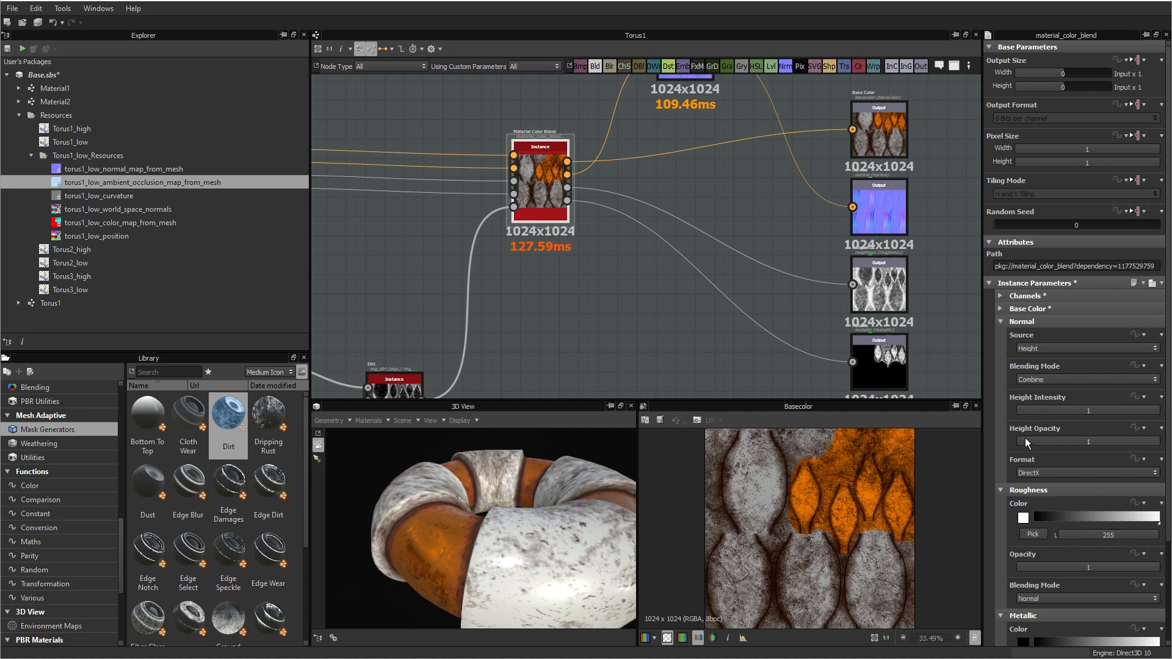
pyautogui.moveTo(1023, 442); pyautogui.dragTo(991, 442)
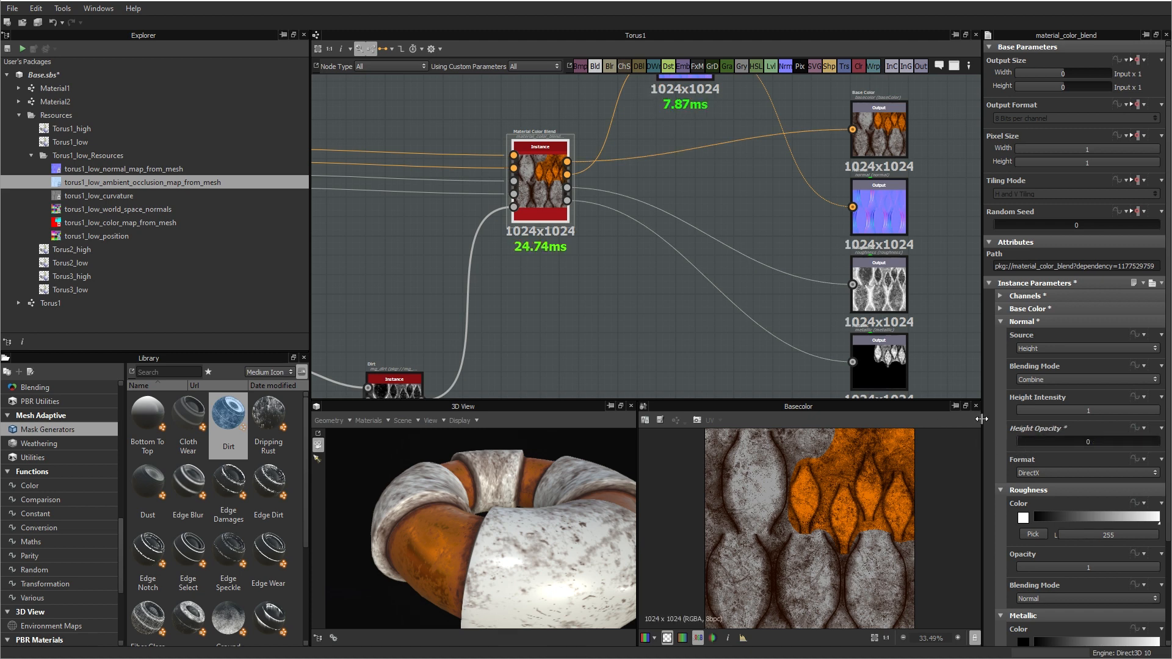
pyautogui.click(1001, 322)
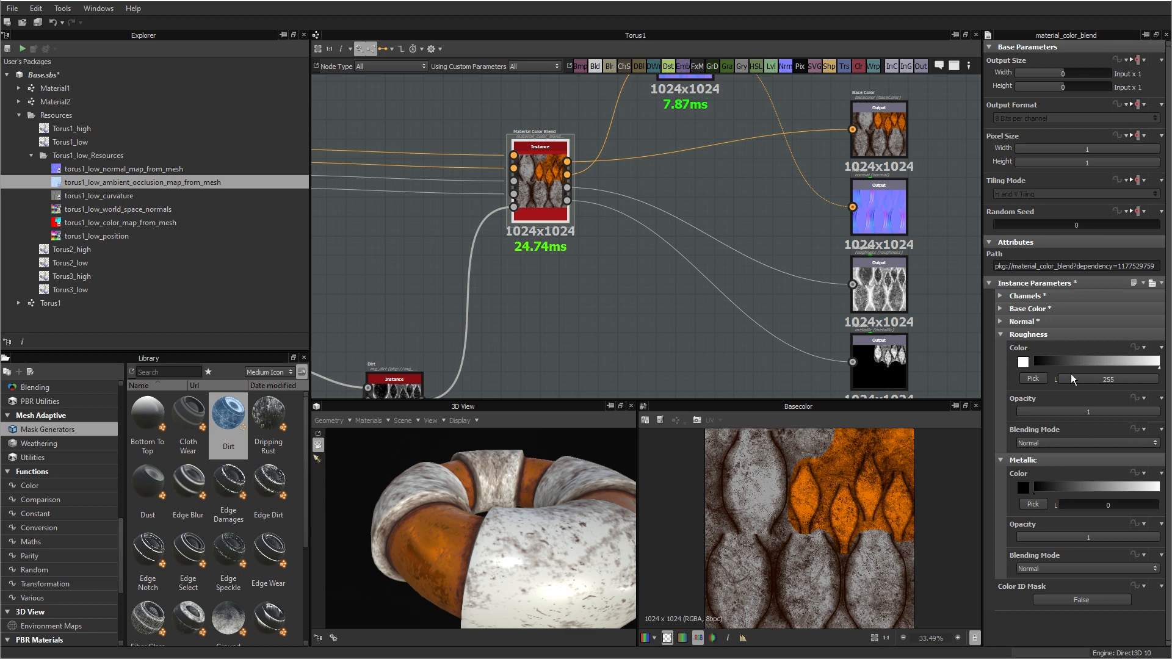
# Step: Inspect the dirt around the torus, then move the Dirt mask node up in line with the curvature bitmap
pyautogui.moveTo(502, 566); pyautogui.dragTo(537, 516)
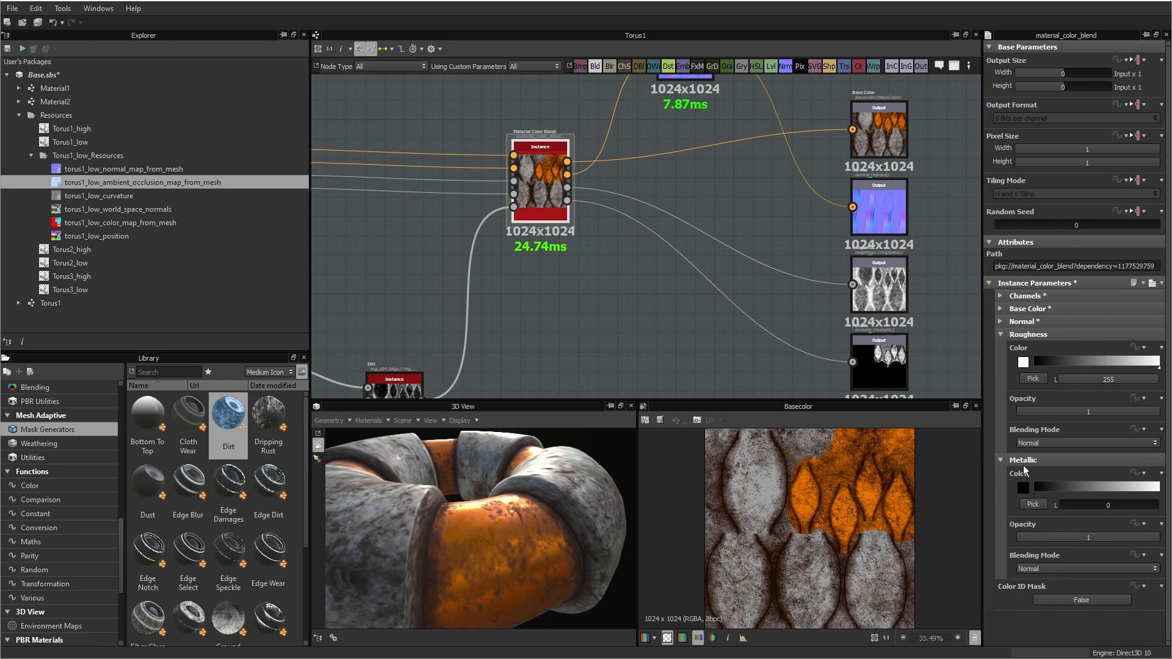
pyautogui.moveTo(504, 573); pyautogui.dragTo(425, 592)
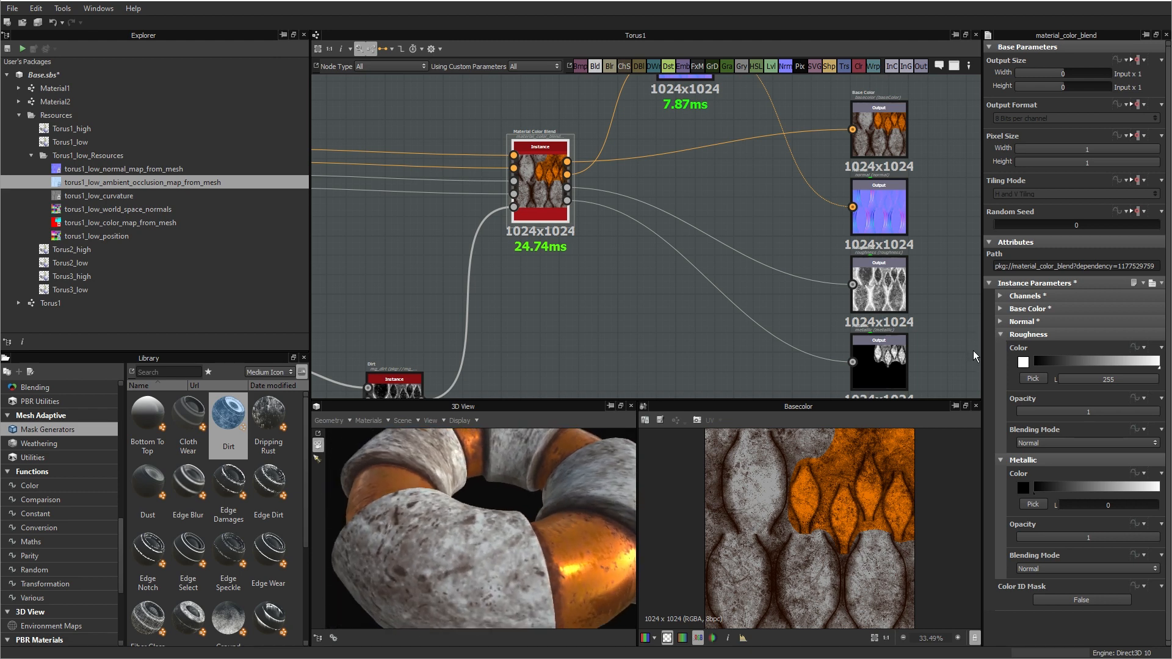
pyautogui.moveTo(532, 555); pyautogui.dragTo(561, 568)
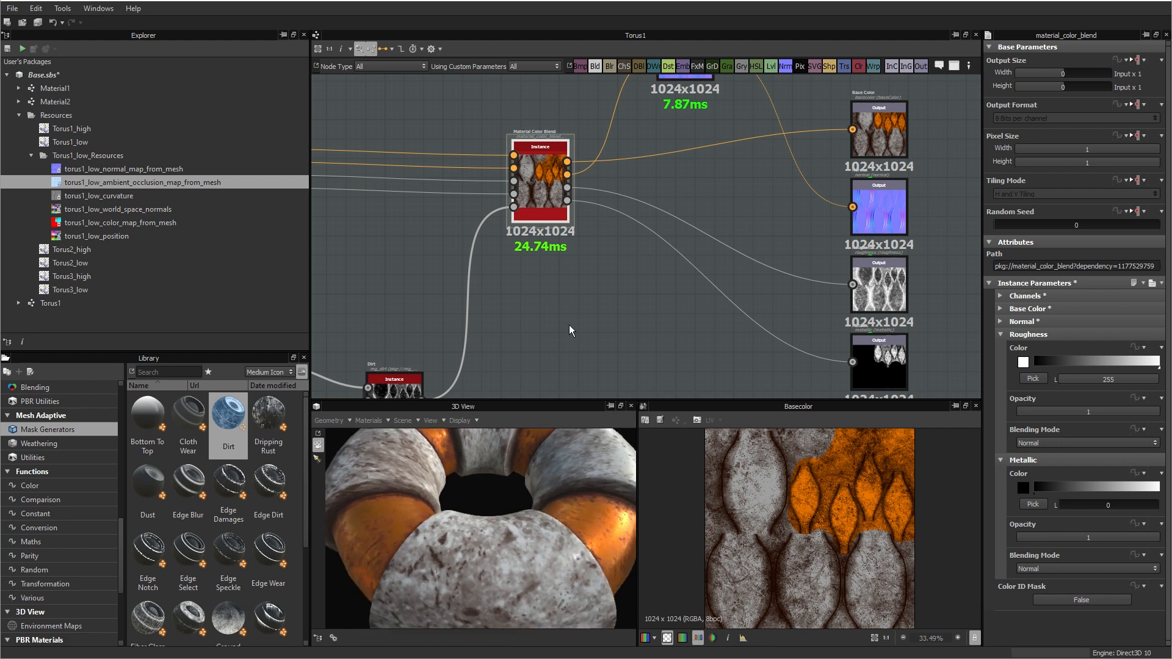
pyautogui.moveTo(569, 325); pyautogui.dragTo(714, 232, button='middle')
pyautogui.click(561, 292)
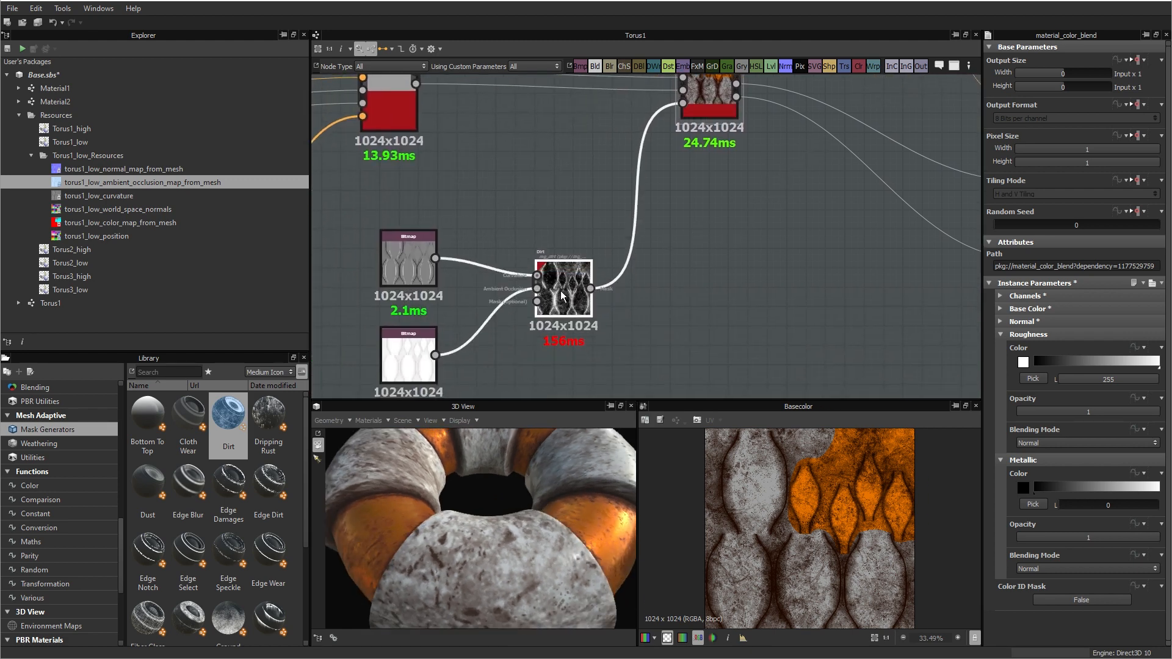
pyautogui.moveTo(563, 296); pyautogui.dragTo(563, 266)
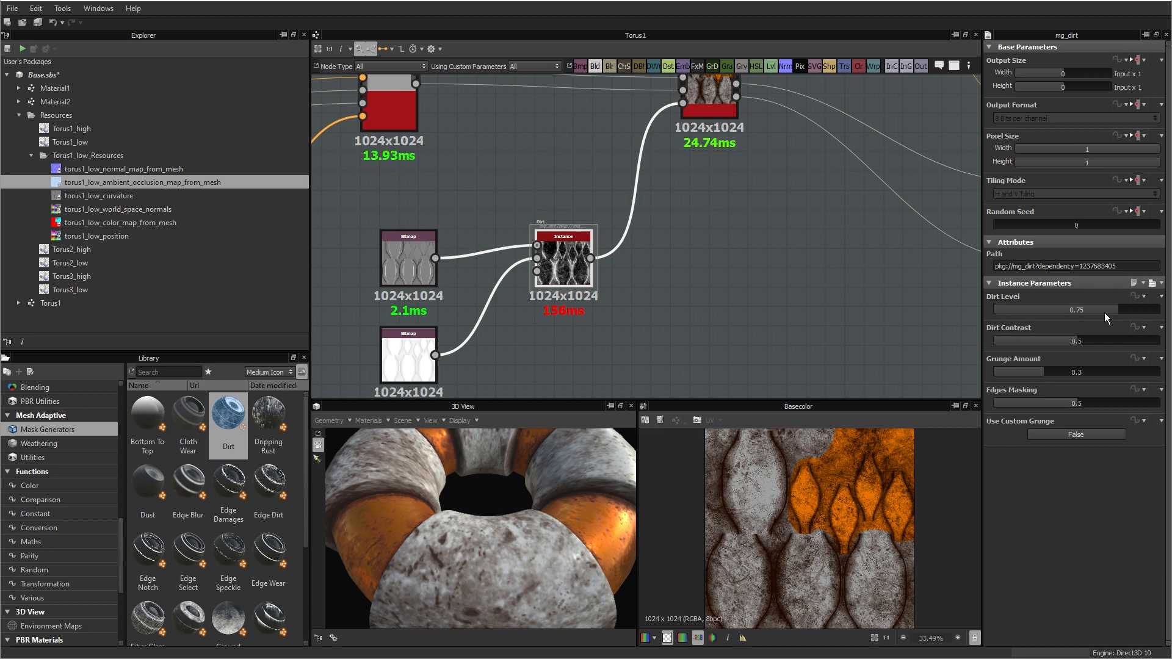
# Step: Try a Dirt Level of 0.71 and a Dirt Contrast of 0.02, viewing the effect on the torus
pyautogui.moveTo(1104, 313)
pyautogui.mouseDown()
pyautogui.moveTo(1060, 309)
pyautogui.moveTo(1111, 305)
pyautogui.mouseUp()
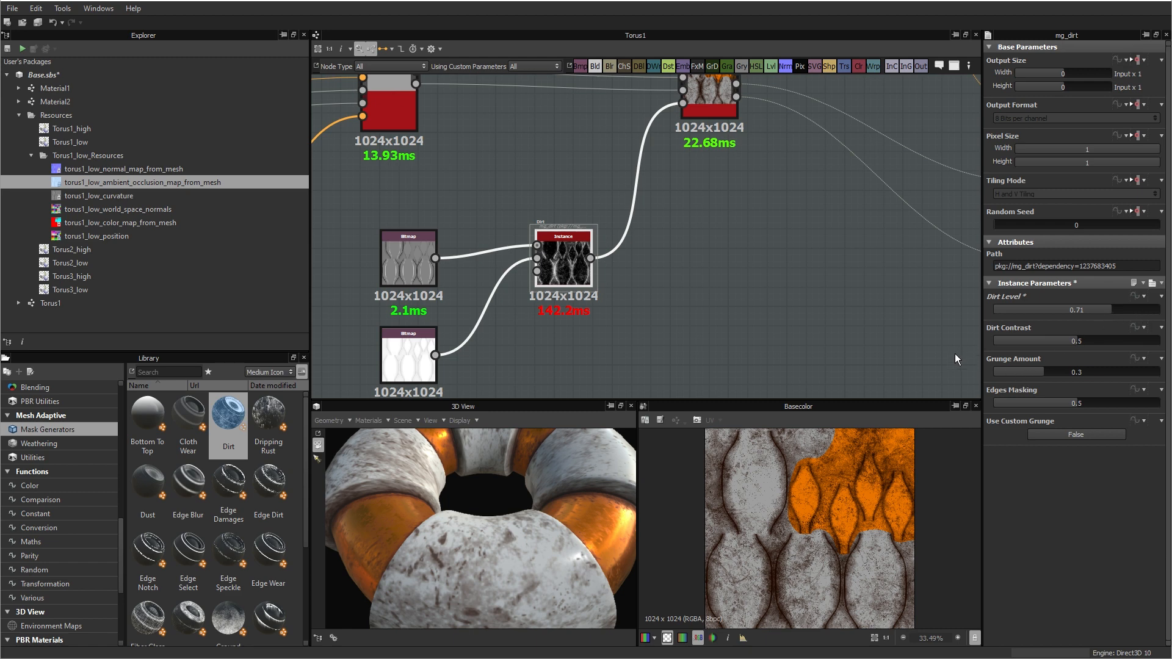
pyautogui.click(997, 338)
pyautogui.moveTo(501, 581); pyautogui.dragTo(459, 558)
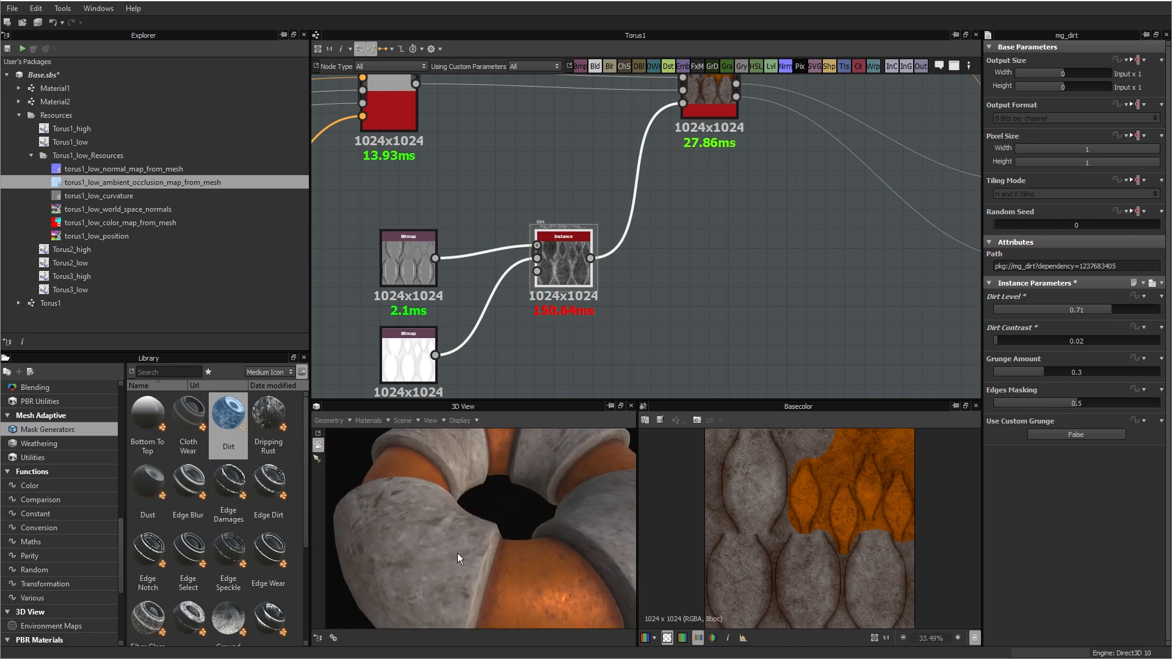
pyautogui.moveTo(397, 473); pyautogui.dragTo(488, 529)
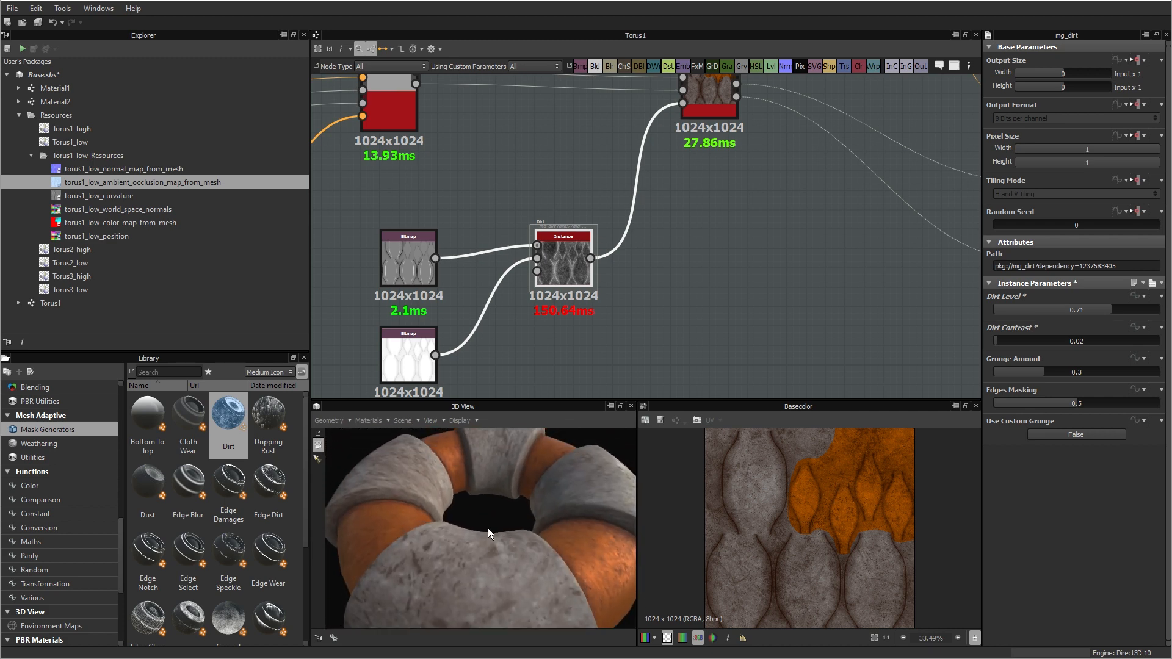
# Step: Set the Dirt mask's Dirt Contrast to 0.88 and check the sharper dirt on the torus
pyautogui.click(1138, 342)
pyautogui.moveTo(1139, 341); pyautogui.dragTo(1140, 341)
pyautogui.moveTo(492, 530); pyautogui.dragTo(423, 567)
pyautogui.scroll(-3, 471, 552)
pyautogui.scroll(3, 455, 554)
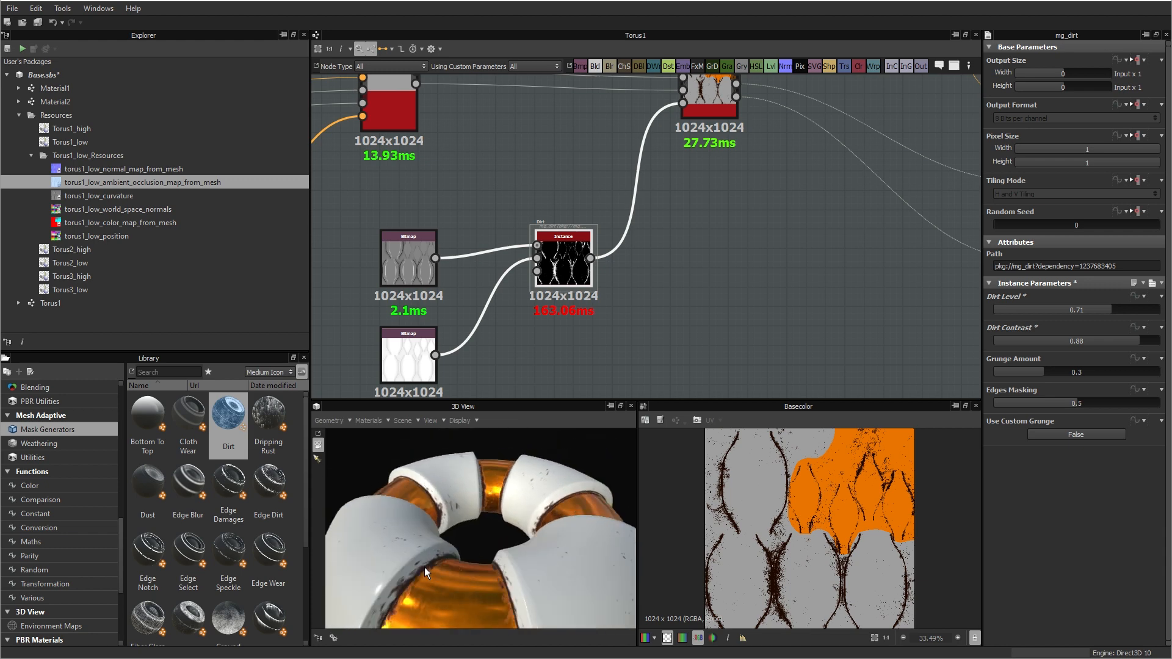
# Step: Set the Dirt mask's Dirt Level to 0.76 after trying 0.83, and inspect the torus segments up close
pyautogui.click(1130, 310)
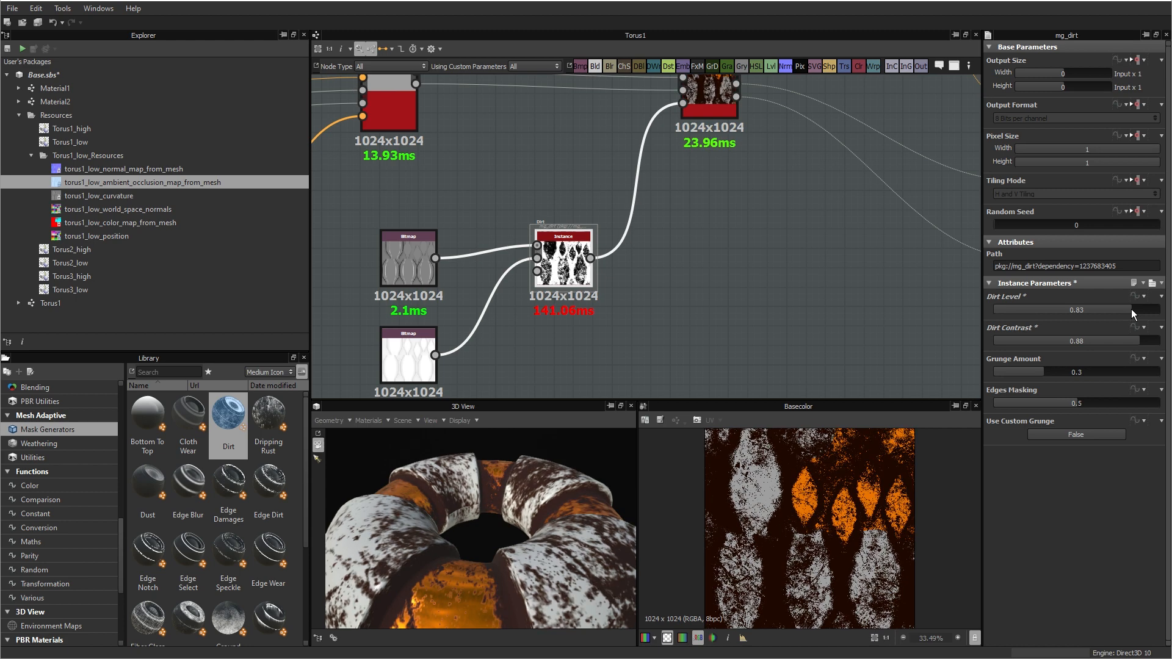
pyautogui.click(1120, 309)
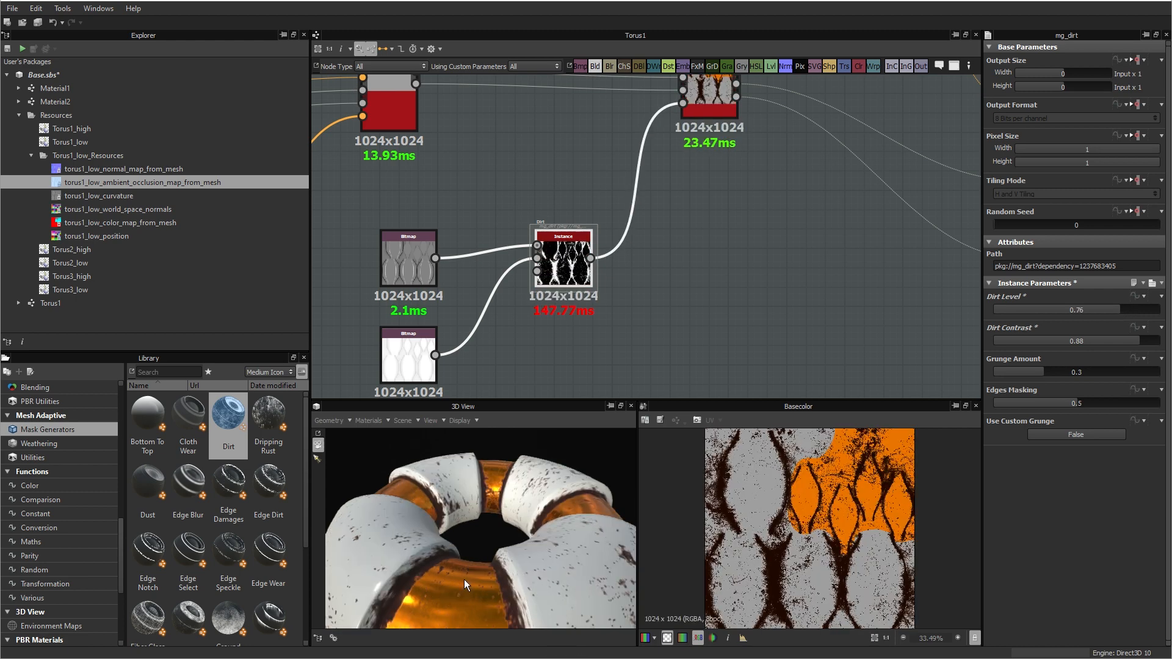
pyautogui.scroll(5, 464, 580)
pyautogui.moveTo(489, 511); pyautogui.dragTo(460, 525)
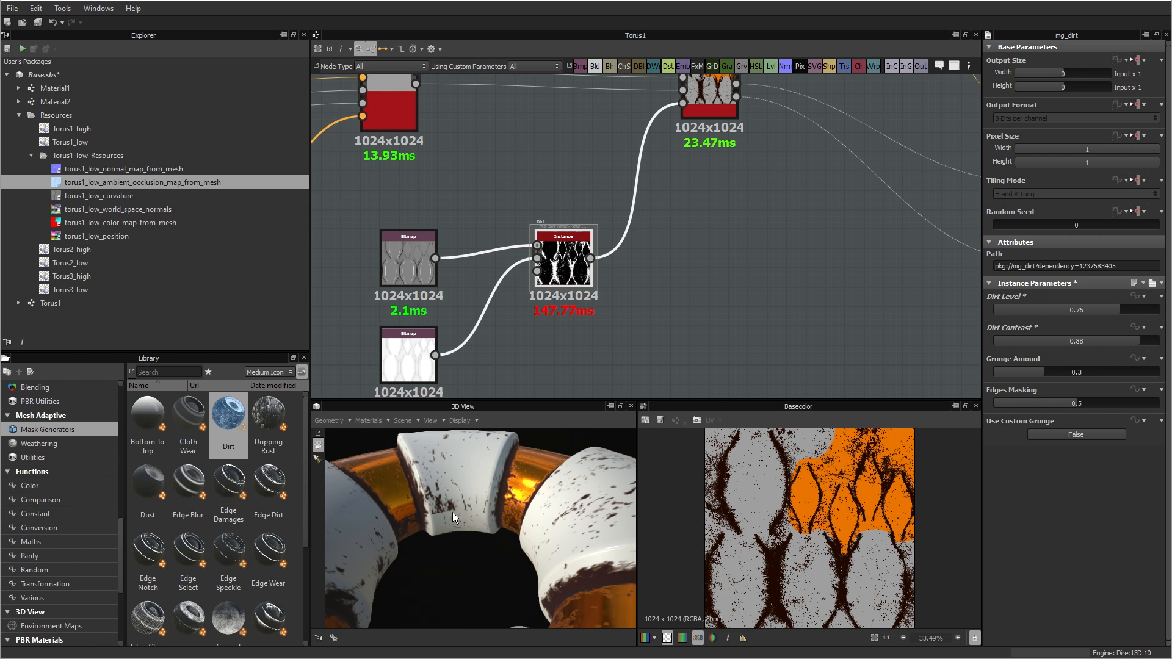
# Step: Set the Dirt mask's Dirt Contrast to 0.59 and try Grunge Amounts of 0.12 and 0.27 on the torus
pyautogui.moveTo(449, 510); pyautogui.dragTo(537, 549)
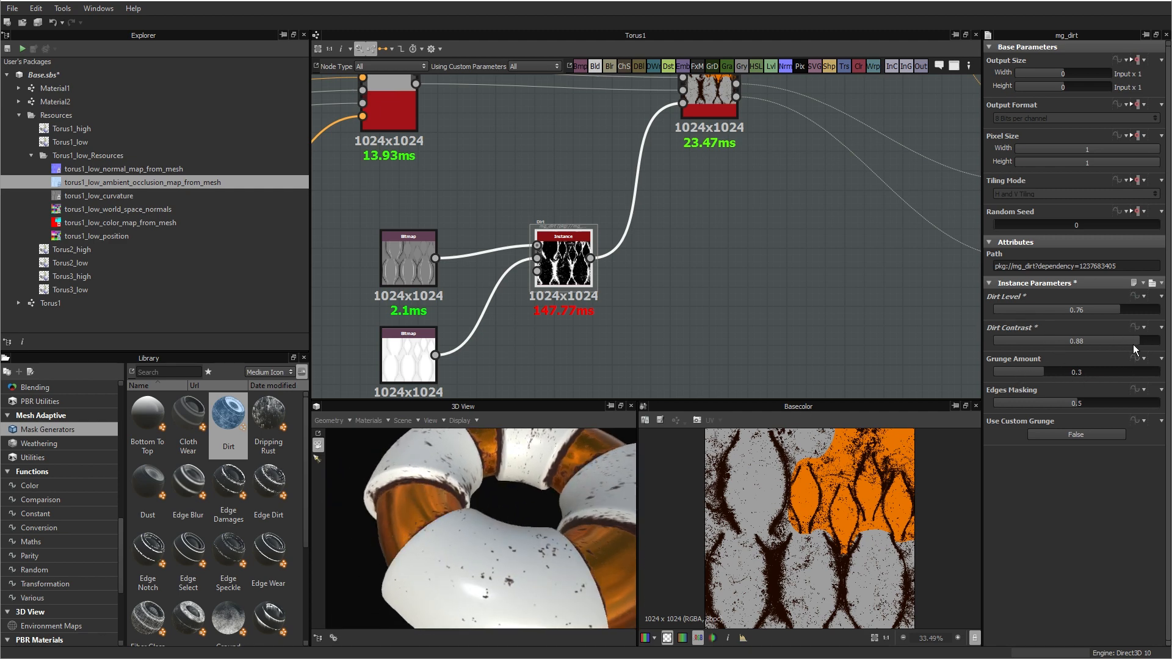
pyautogui.moveTo(1133, 345); pyautogui.dragTo(1087, 336)
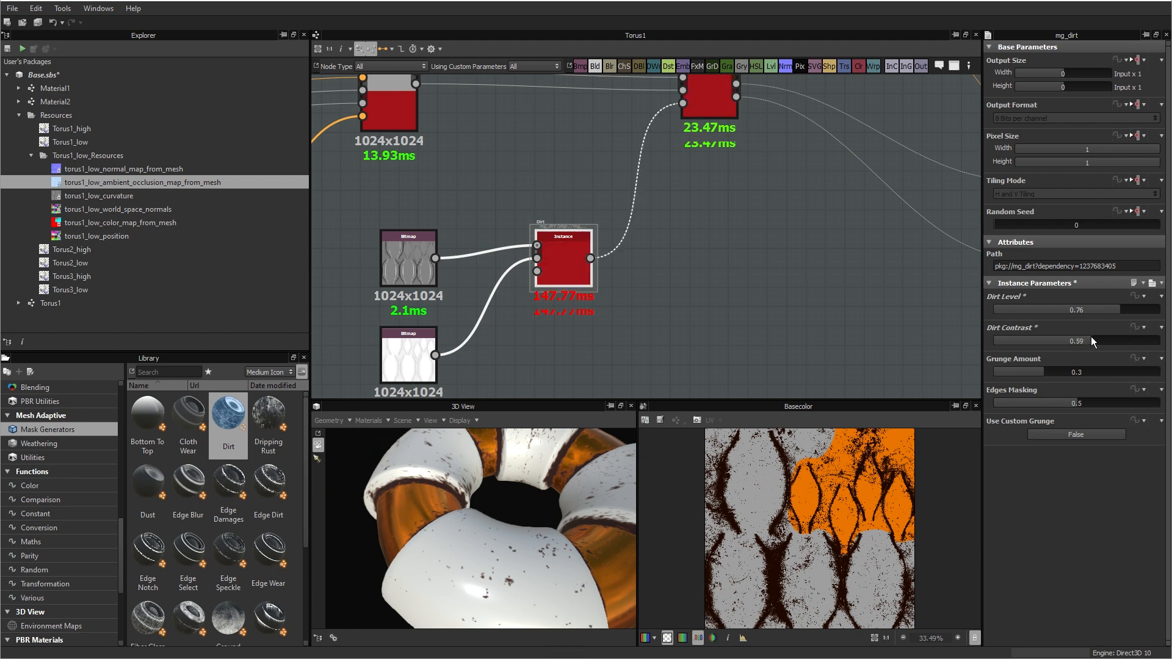
pyautogui.click(1014, 370)
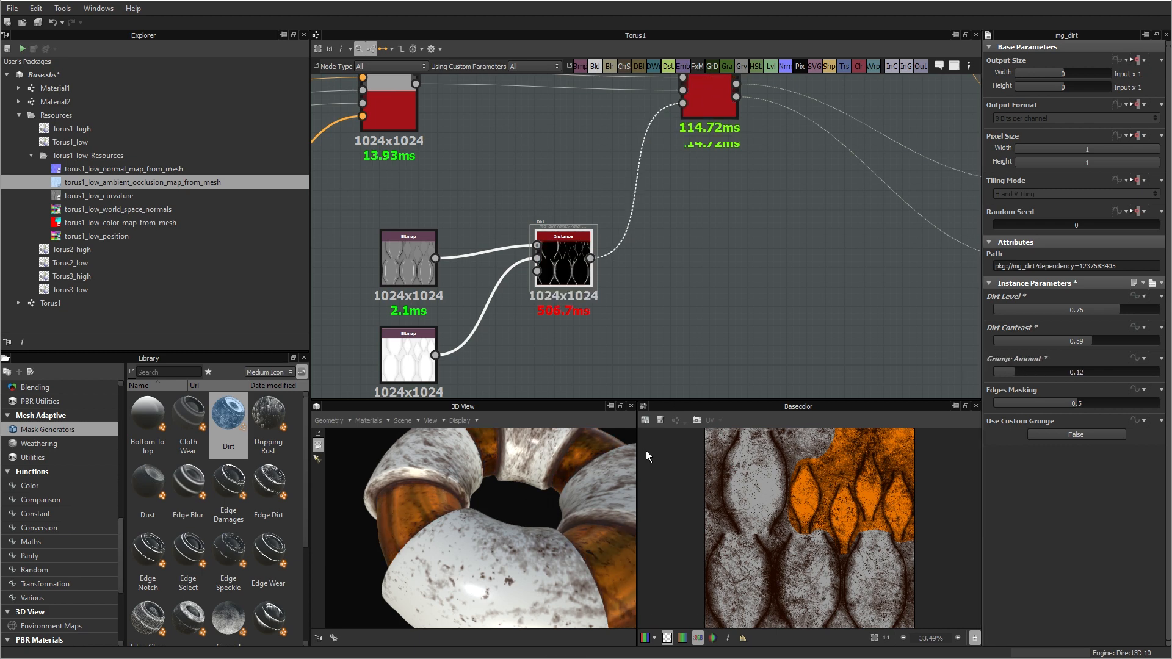
pyautogui.click(1040, 371)
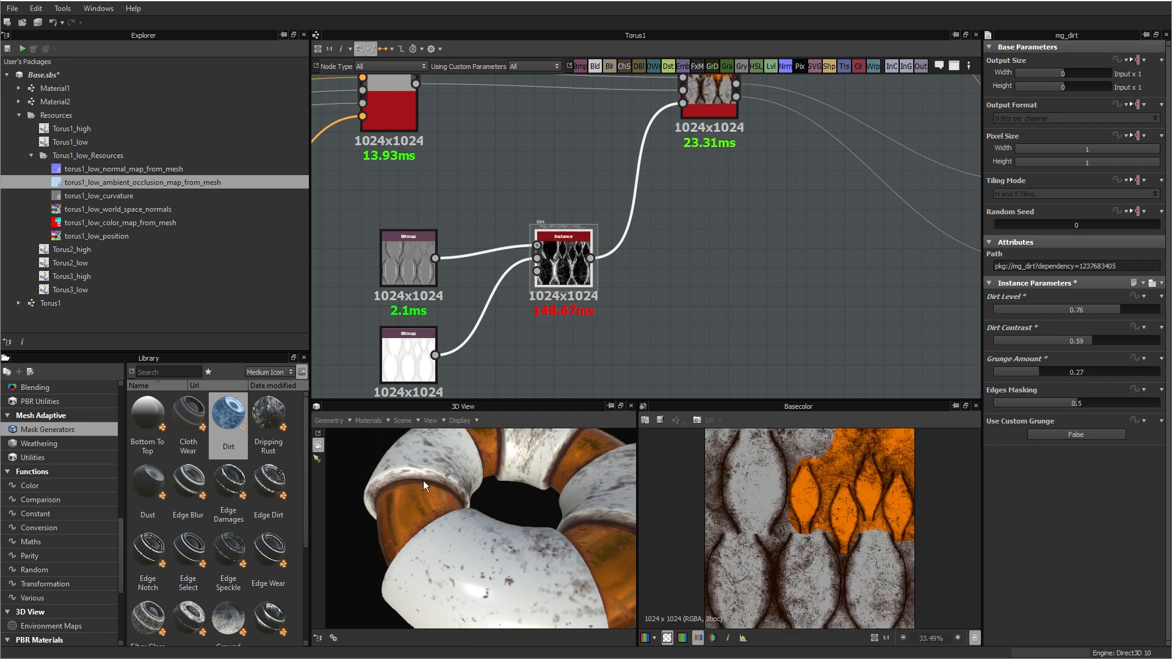
# Step: Set the Dirt mask's Grunge Amount to 0.34 after trying 0.72, and check the whole torus
pyautogui.click(1133, 373)
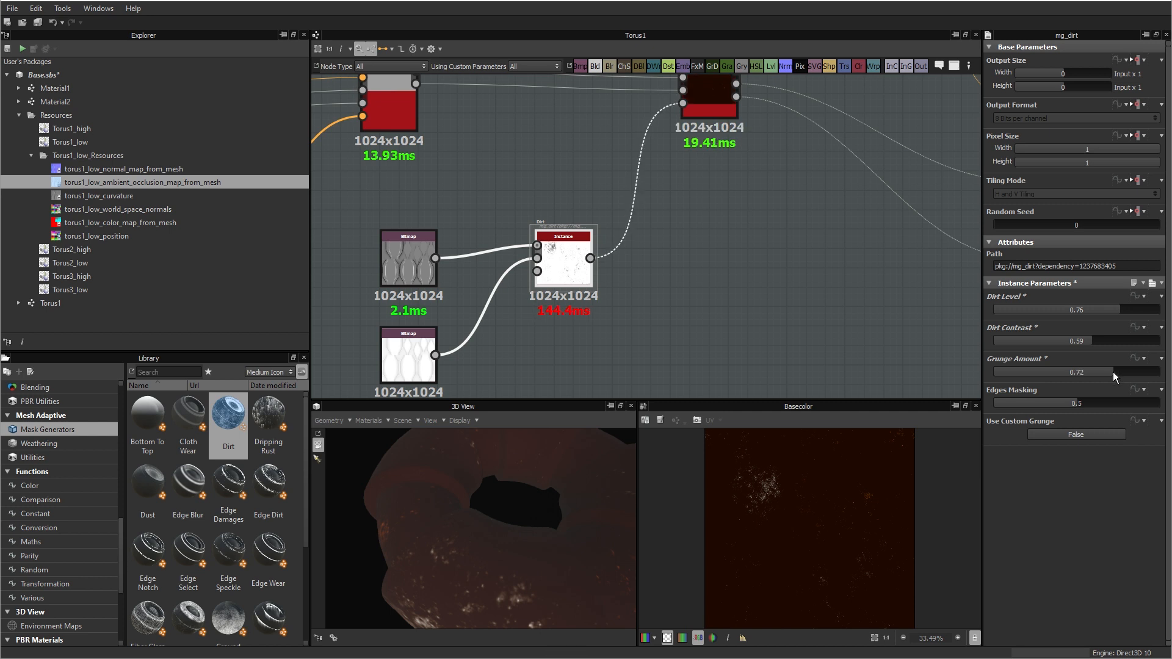
pyautogui.click(1113, 372)
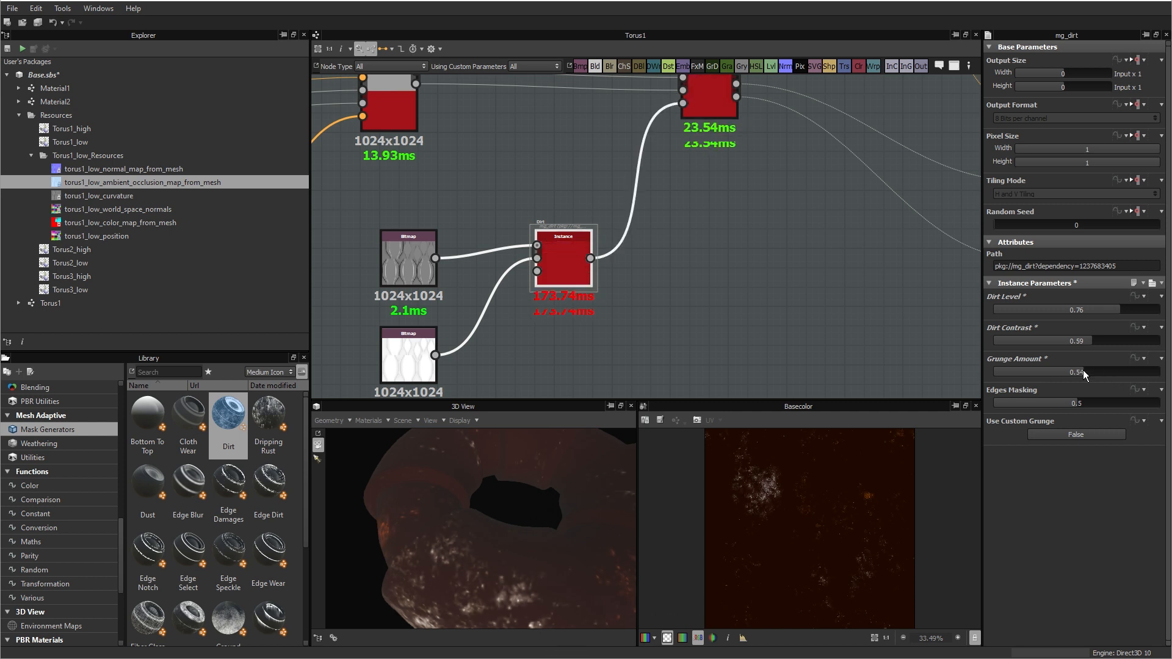
pyautogui.click(1082, 370)
pyautogui.click(1050, 371)
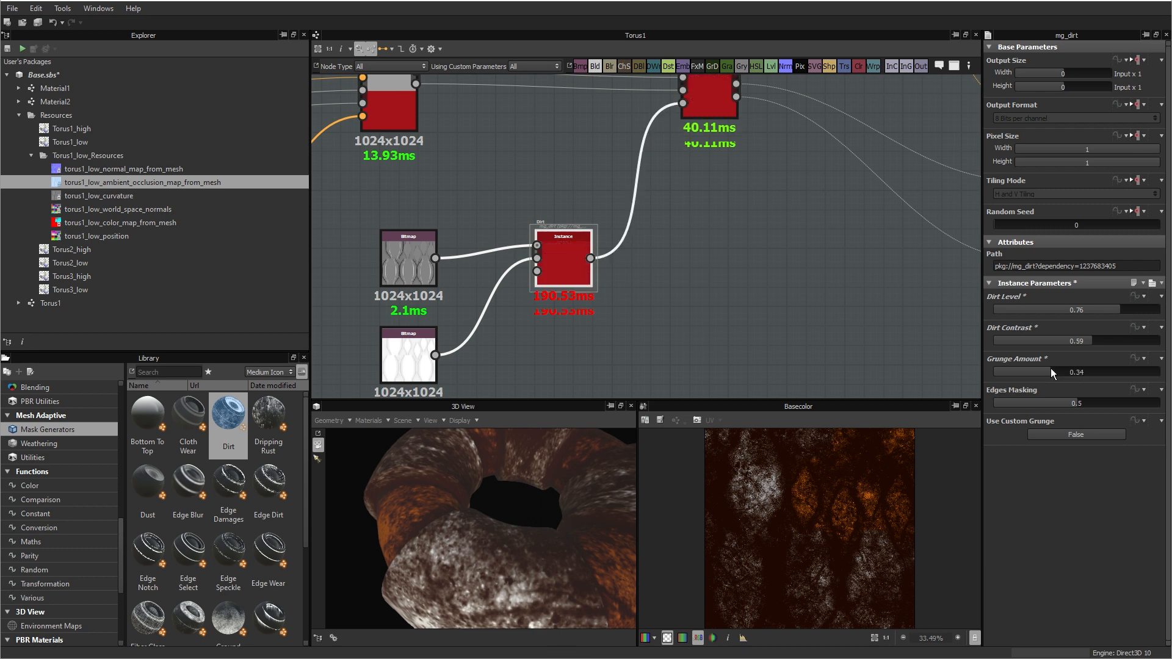
pyautogui.moveTo(566, 560)
pyautogui.mouseDown()
pyautogui.moveTo(635, 588)
pyautogui.moveTo(580, 540)
pyautogui.moveTo(579, 522)
pyautogui.moveTo(558, 554)
pyautogui.mouseUp()
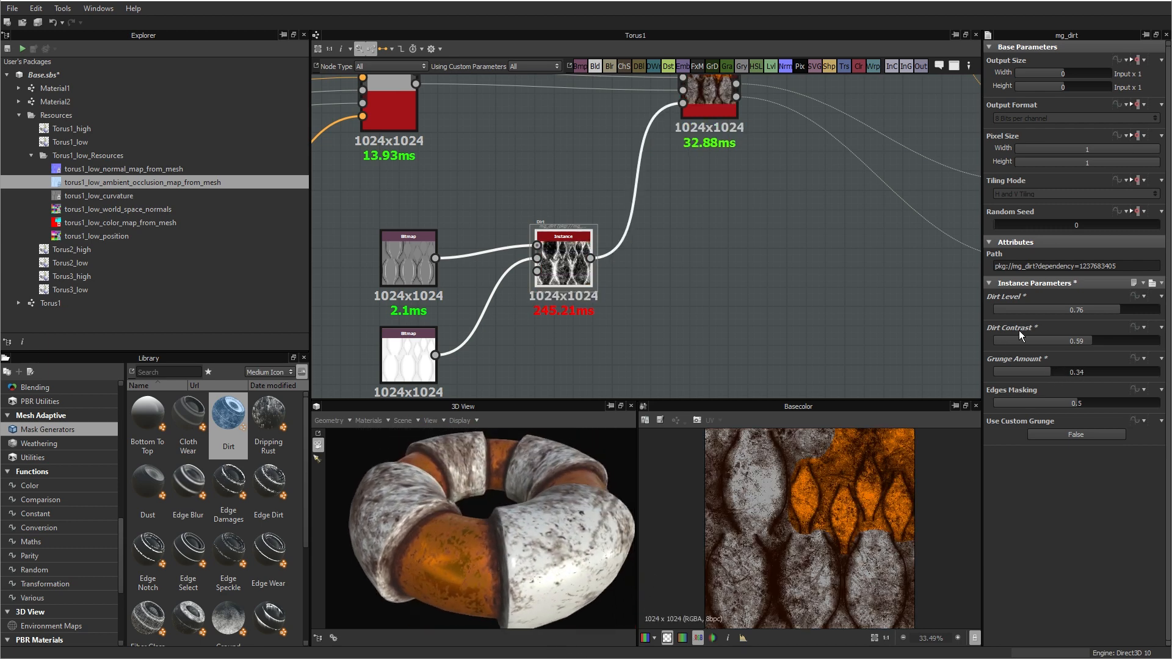
# Step: Set the Dirt mask's Dirt Level to 0.65 after trying 0.59, and check the lighter dirt on the torus
pyautogui.click(1090, 310)
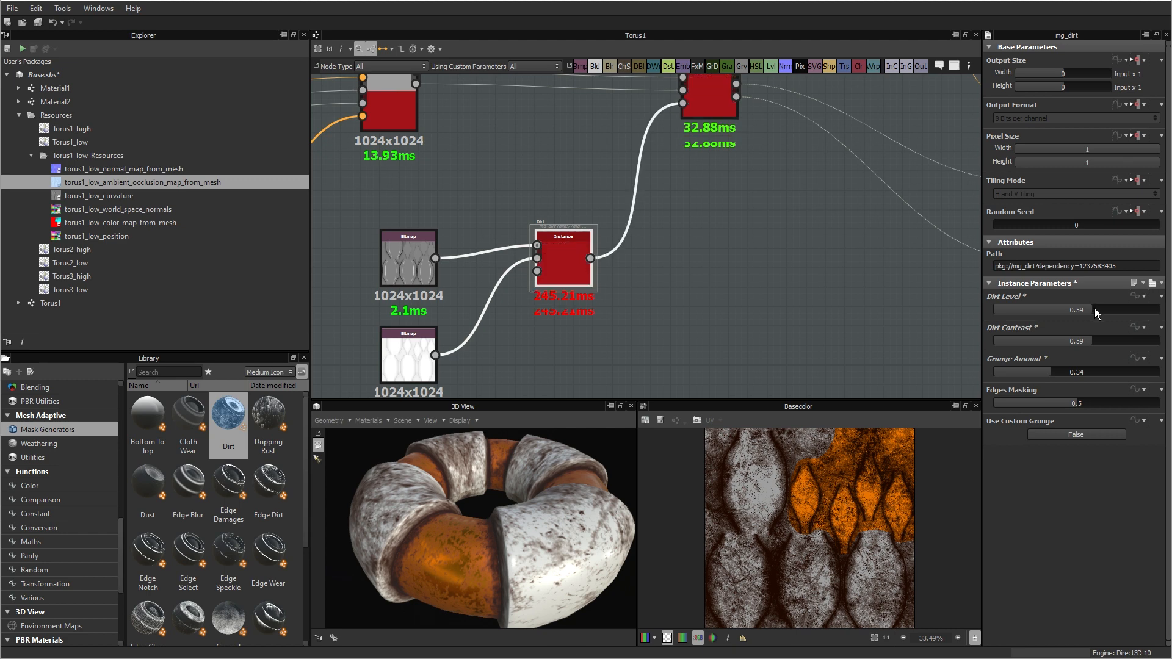
pyautogui.click(1101, 309)
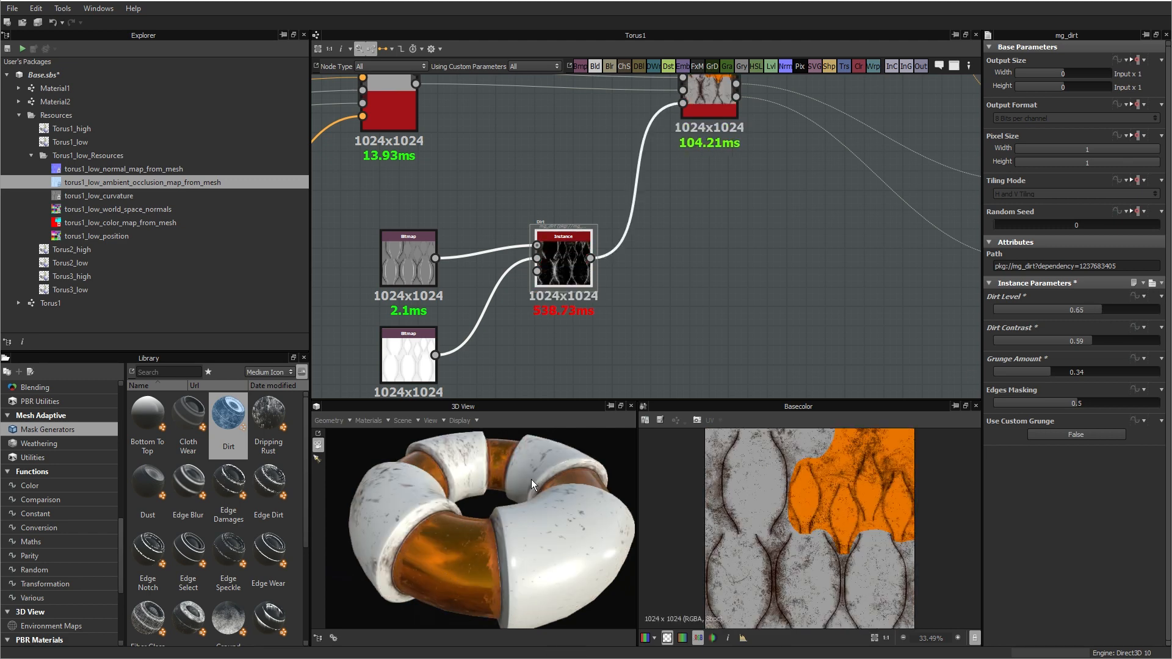
pyautogui.moveTo(531, 479); pyautogui.dragTo(540, 565)
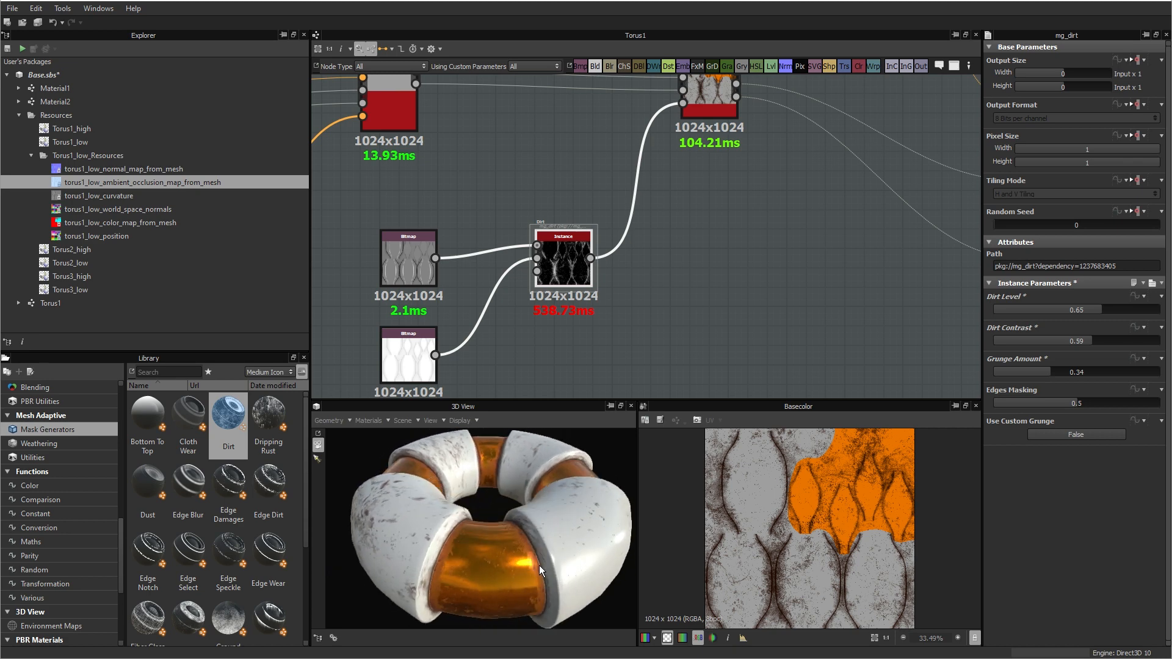
# Step: Move the output nodes, the Normal Combine node and the baked normal bitmap further right to free space after the blend
pyautogui.scroll(-3, 611, 261)
pyautogui.moveTo(673, 303); pyautogui.dragTo(677, 333, button='middle')
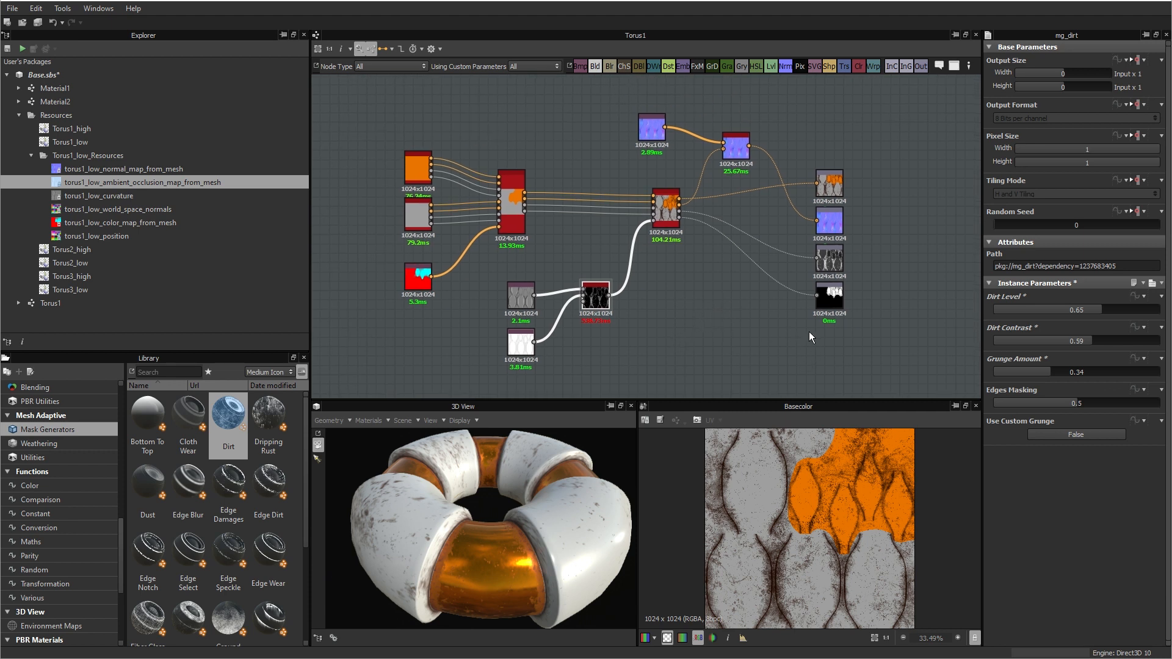
pyautogui.moveTo(887, 340); pyautogui.dragTo(712, 101)
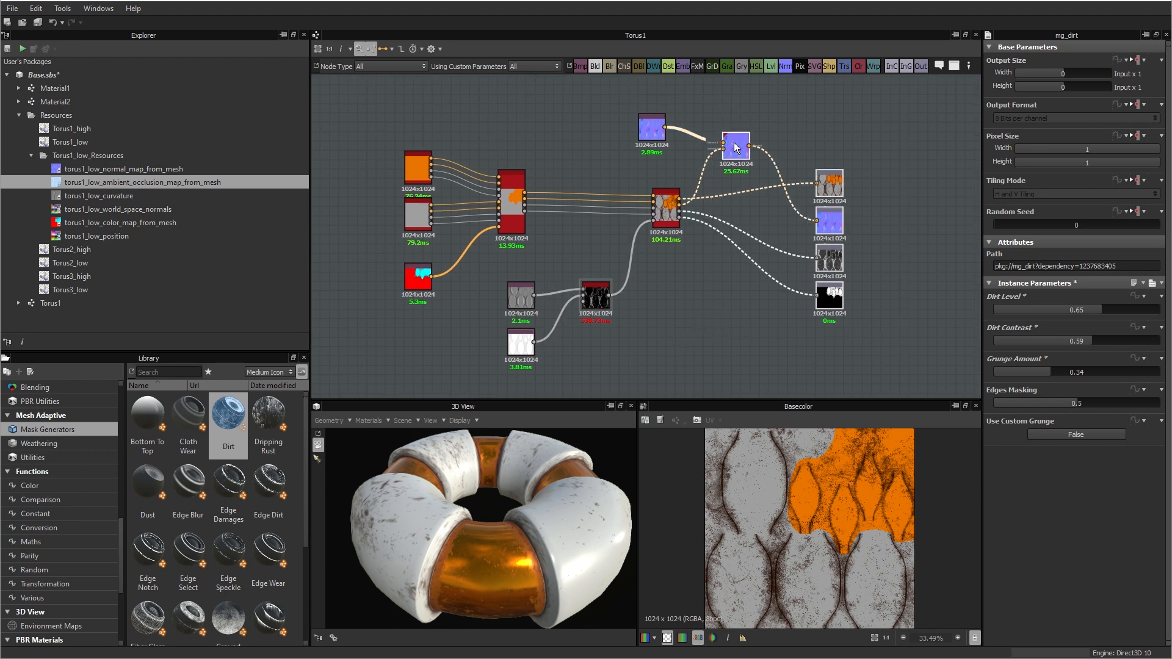
pyautogui.moveTo(736, 146); pyautogui.dragTo(867, 155)
pyautogui.moveTo(651, 130); pyautogui.dragTo(735, 130)
pyautogui.moveTo(529, 481); pyautogui.dragTo(467, 536)
pyautogui.moveTo(625, 482); pyautogui.dragTo(496, 526)
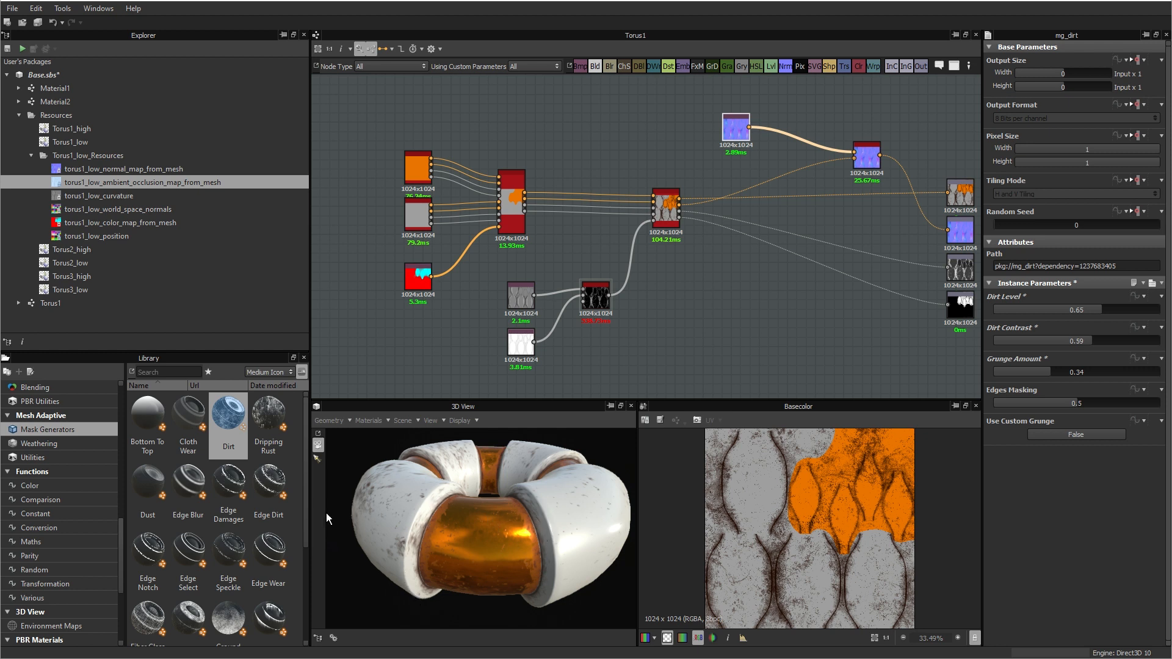
# Step: Add a Metal Edge Wear mask generator to the empty area right of the Dirt mask
pyautogui.moveTo(305, 500); pyautogui.dragTo(305, 586)
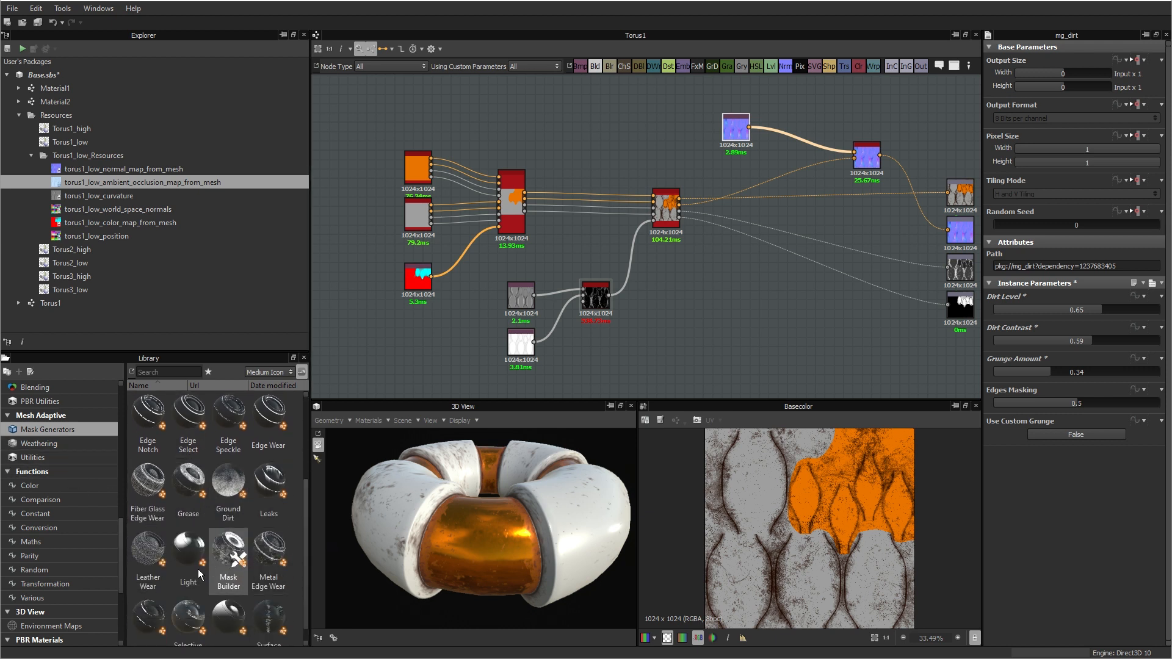
pyautogui.moveTo(266, 552); pyautogui.dragTo(763, 324)
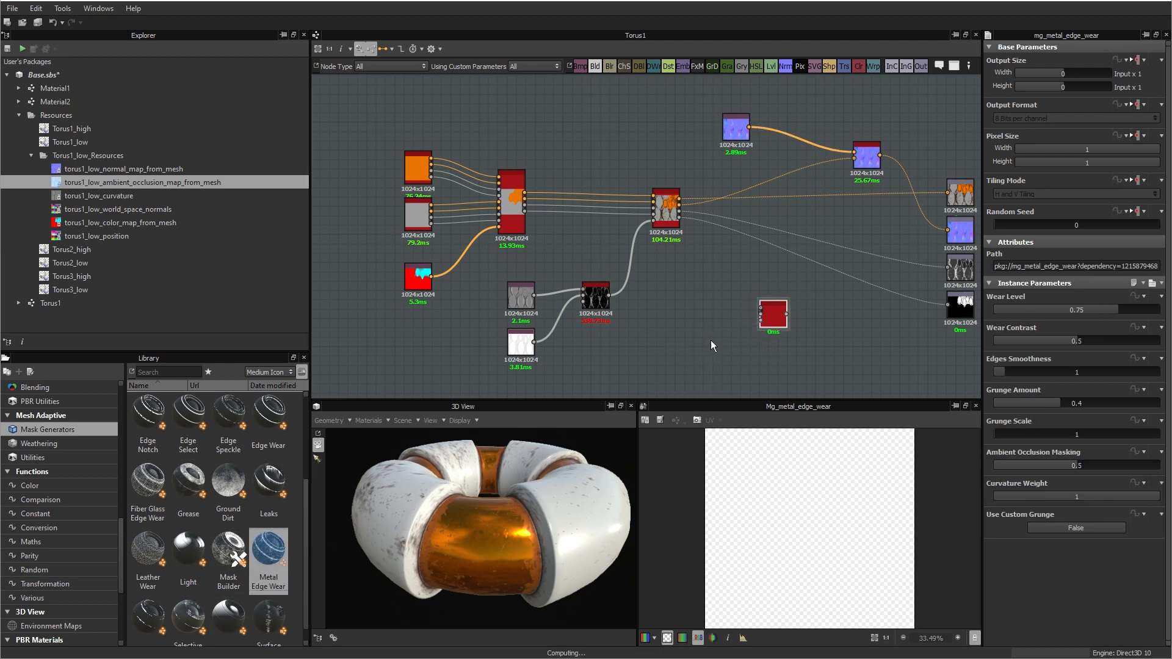
pyautogui.scroll(1, 749, 325)
pyautogui.scroll(3, 697, 326)
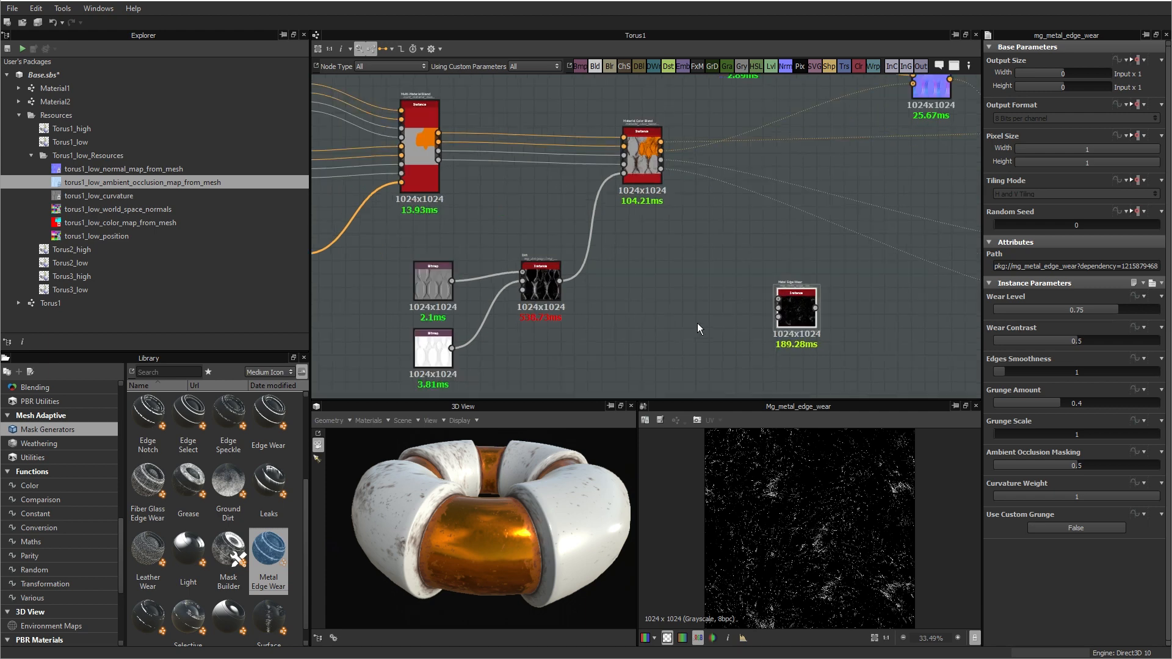
# Step: Connect the curvature and ambient occlusion bitmaps to the Metal Edge Wear node's inputs
pyautogui.scroll(-5, 728, 303)
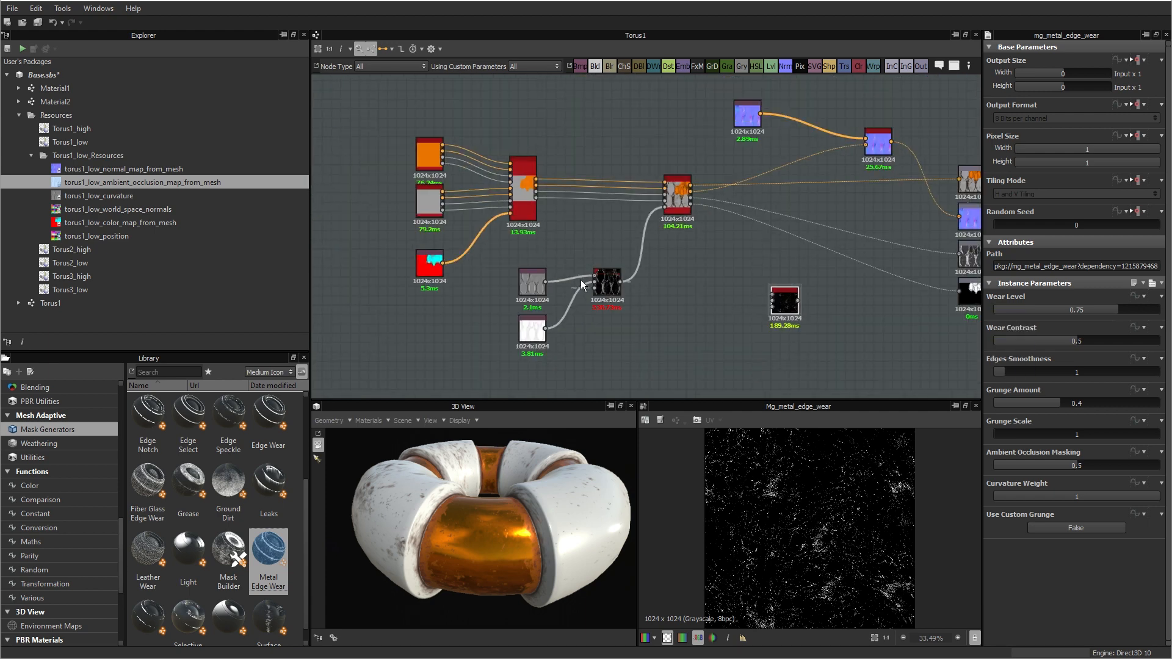
pyautogui.scroll(1, 579, 287)
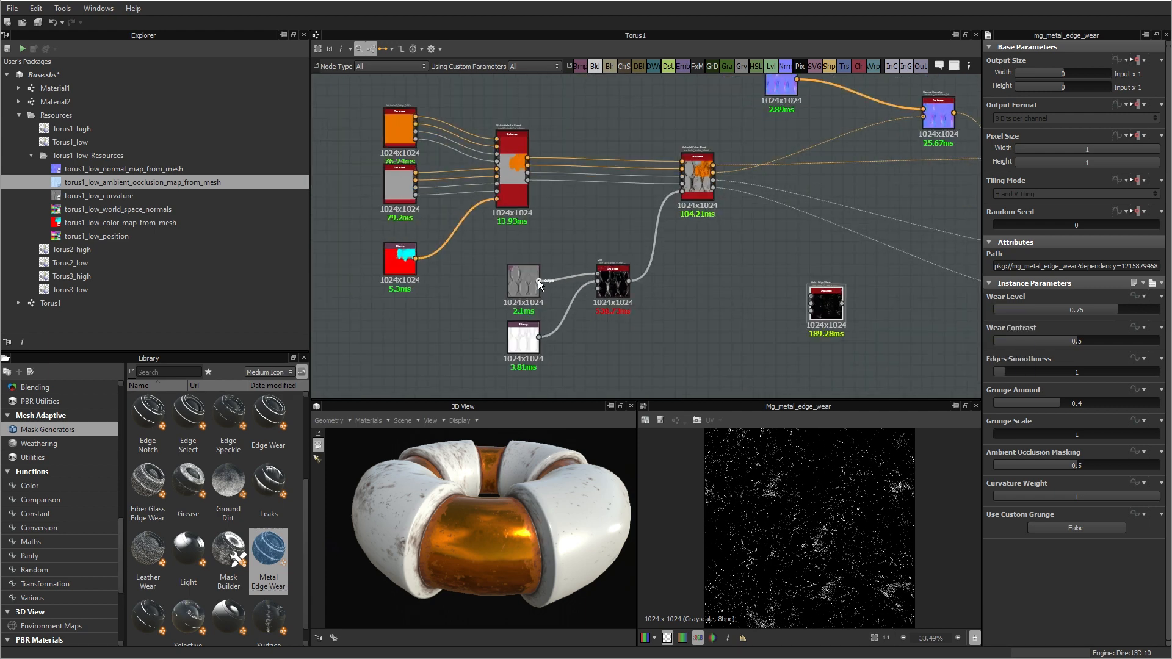
pyautogui.moveTo(539, 281); pyautogui.dragTo(811, 296)
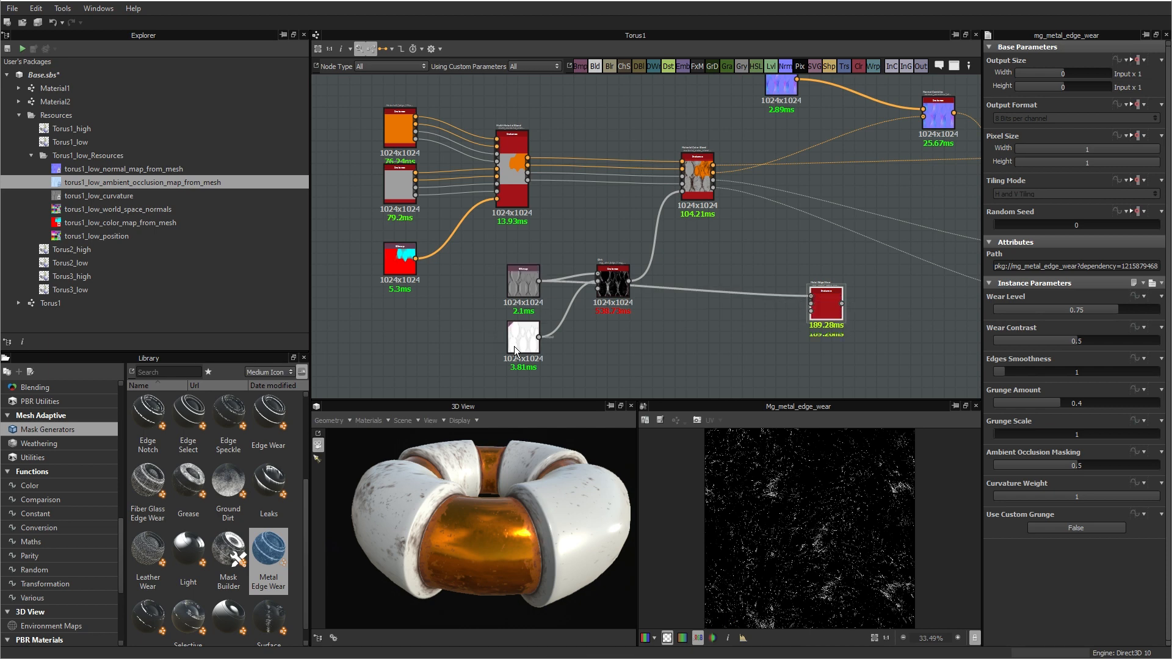
pyautogui.moveTo(538, 336); pyautogui.dragTo(775, 310)
# Step: Duplicate the Material Color Blend node and place the copy above and to the right of the Metal Edge Wear node
pyautogui.scroll(-2, 866, 312)
pyautogui.moveTo(853, 314); pyautogui.dragTo(698, 306, button='middle')
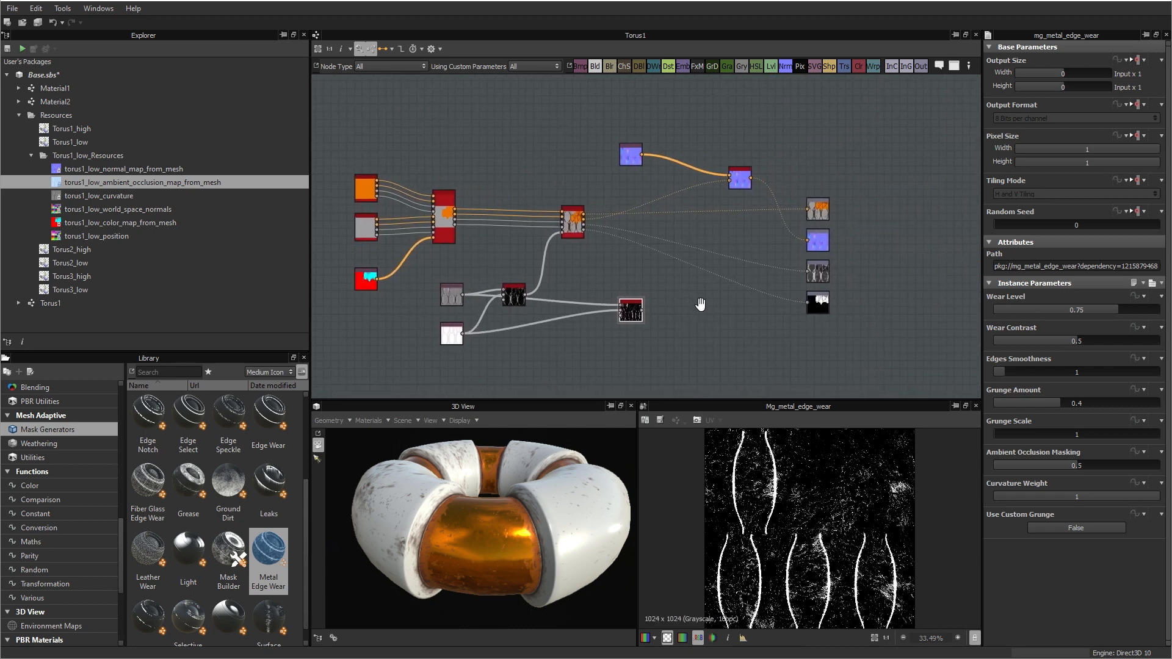
pyautogui.scroll(1, 684, 329)
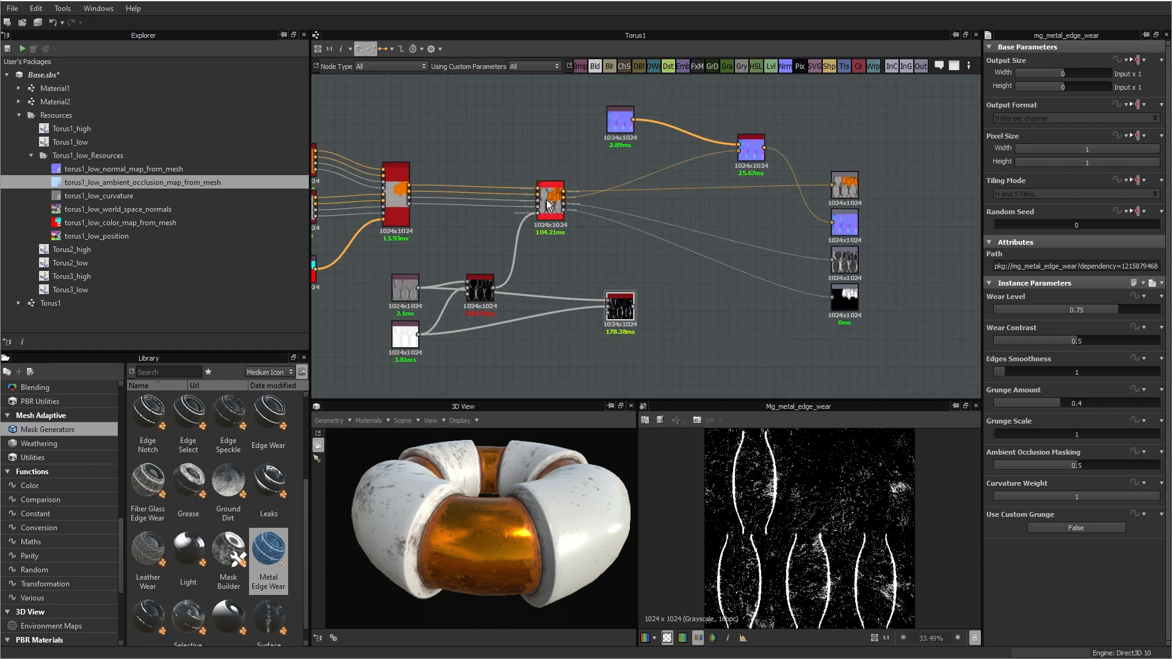
pyautogui.scroll(2, 539, 193)
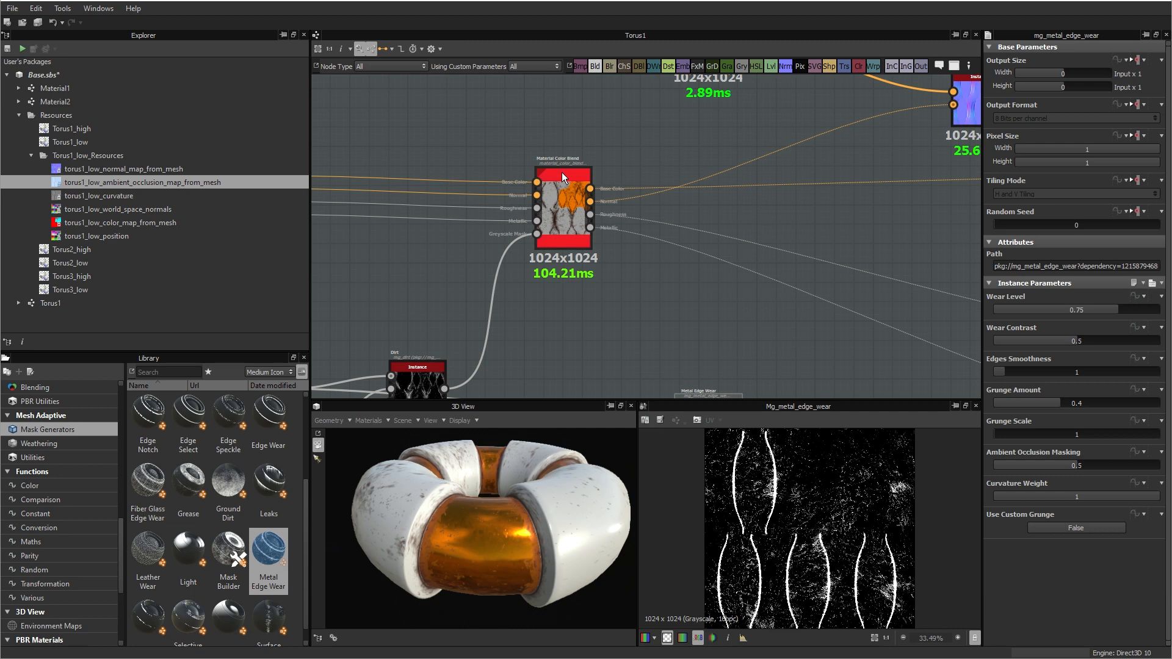
pyautogui.click(561, 215)
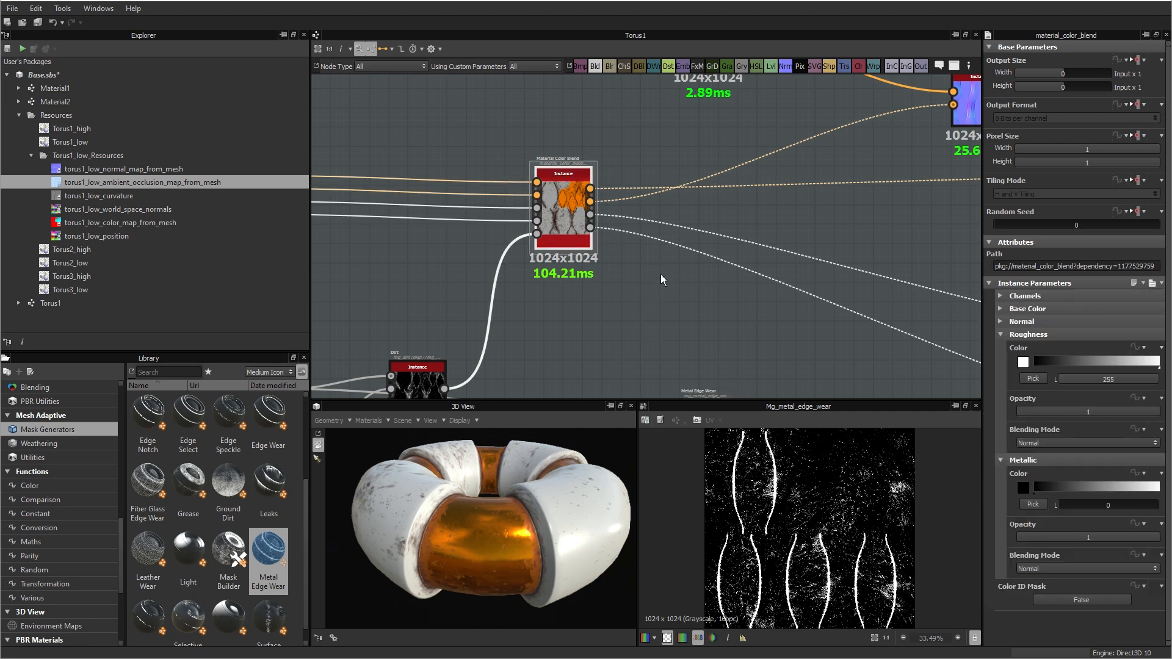
pyautogui.hotkey('ctrl', 'd')
pyautogui.moveTo(644, 258); pyautogui.dragTo(822, 350)
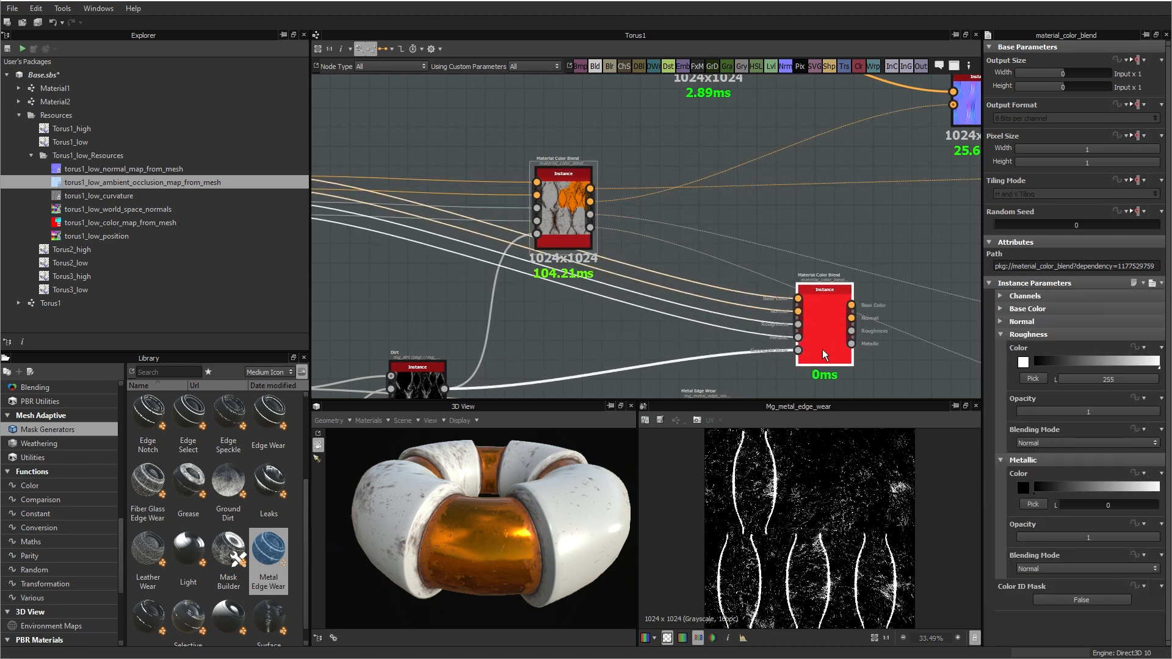
pyautogui.moveTo(715, 324); pyautogui.dragTo(604, 245, button='middle')
pyautogui.moveTo(709, 266); pyautogui.dragTo(732, 284)
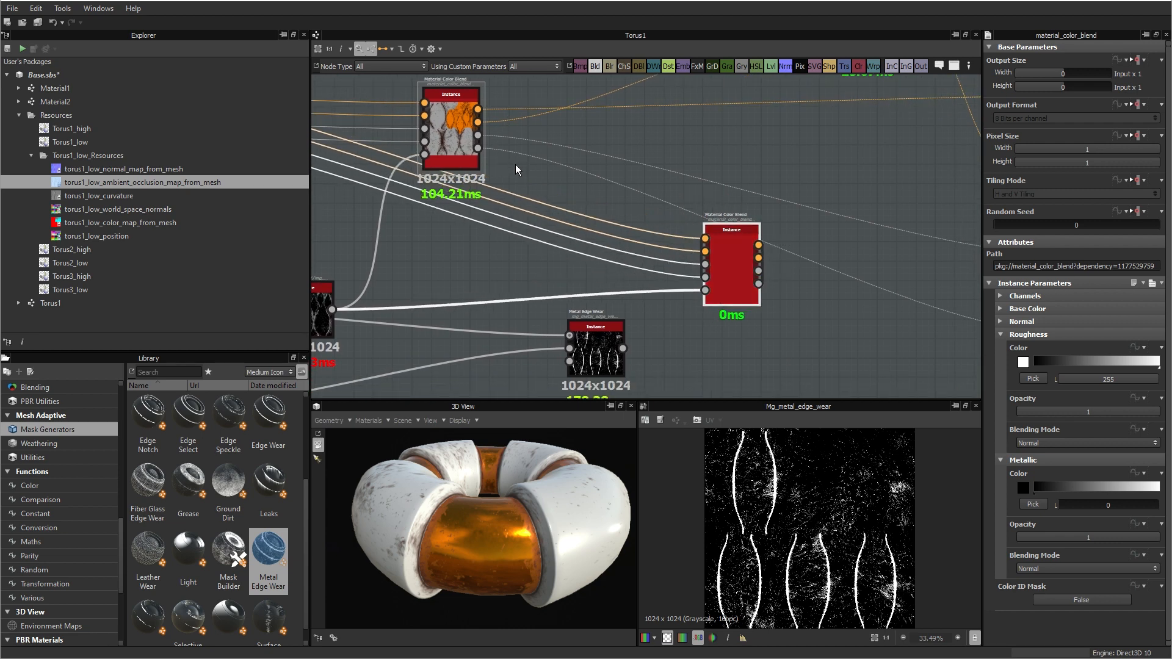
# Step: Feed the first Material Color Blend's four channels into the copy and use Metal Edge Wear as the copy's grayscale mask
pyautogui.moveTo(478, 110); pyautogui.dragTo(719, 241)
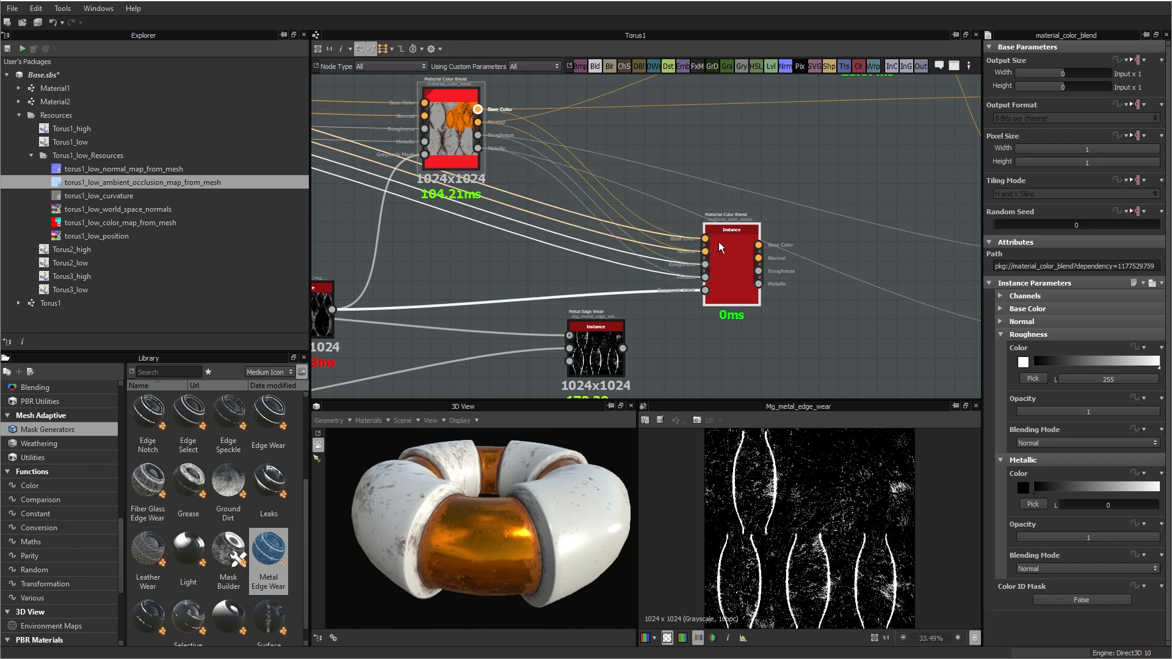
pyautogui.click(745, 298)
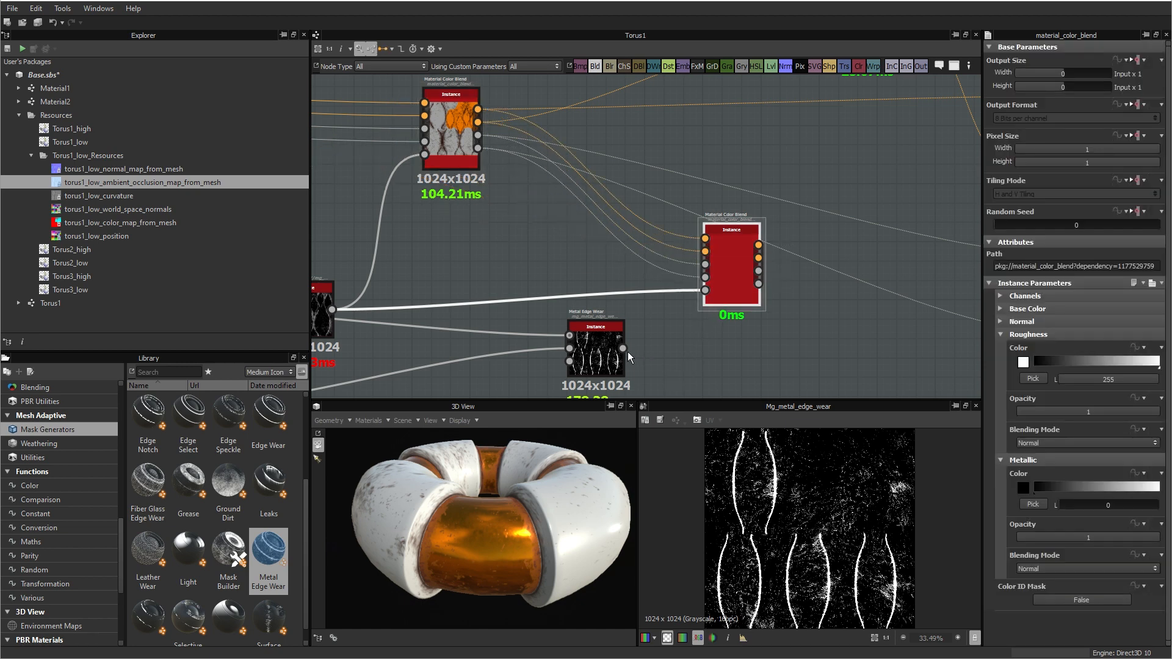
pyautogui.moveTo(628, 353); pyautogui.dragTo(717, 288)
pyautogui.moveTo(622, 349); pyautogui.dragTo(707, 296)
# Step: Connect the second blend to the output nodes, route its normal through Normal Combine, and inspect the edge wear on the torus
pyautogui.scroll(-3, 818, 339)
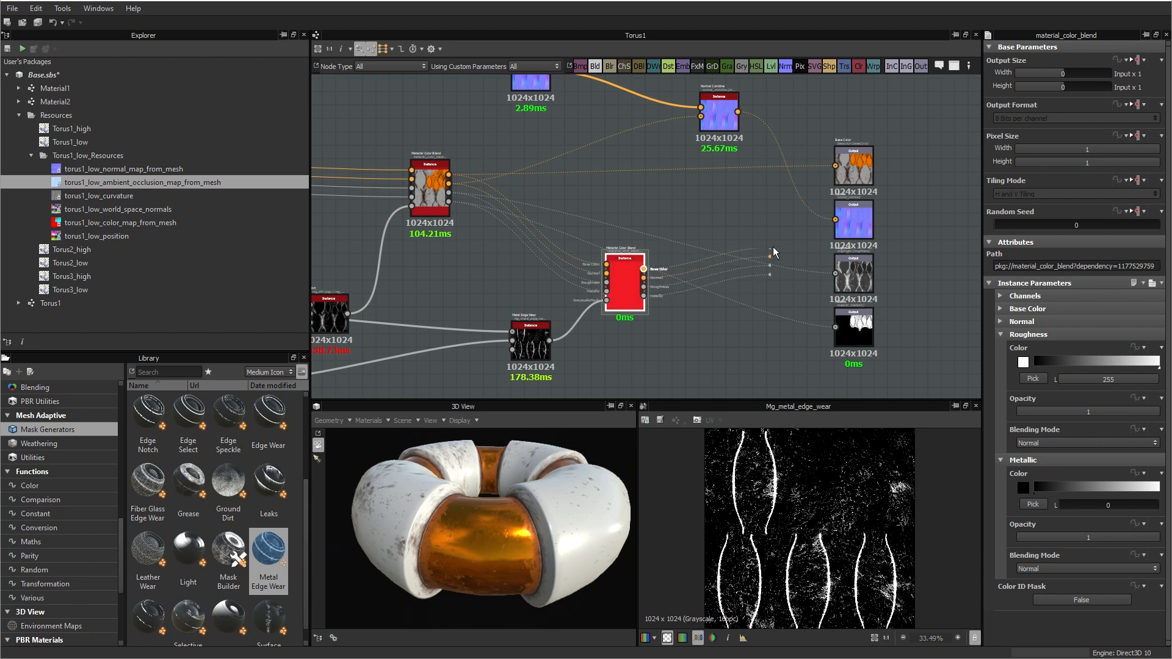
pyautogui.moveTo(829, 232); pyautogui.dragTo(833, 221)
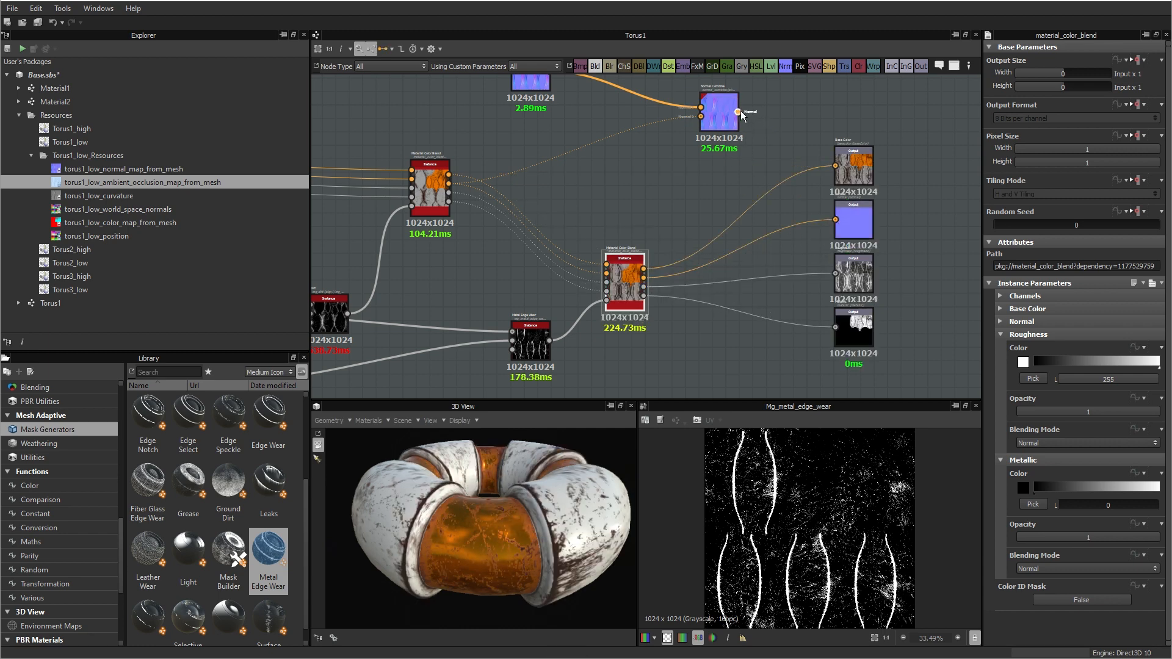
pyautogui.moveTo(738, 113); pyautogui.dragTo(834, 221)
pyautogui.moveTo(645, 278); pyautogui.dragTo(700, 116)
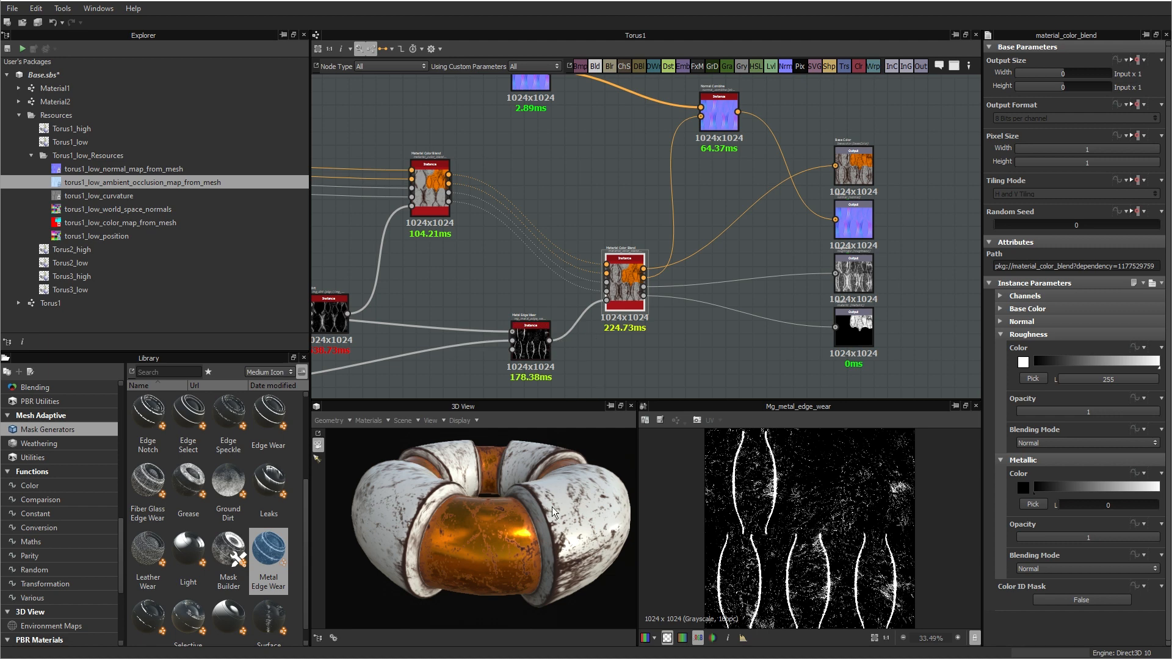
pyautogui.moveTo(441, 488); pyautogui.dragTo(468, 525)
pyautogui.scroll(4, 461, 514)
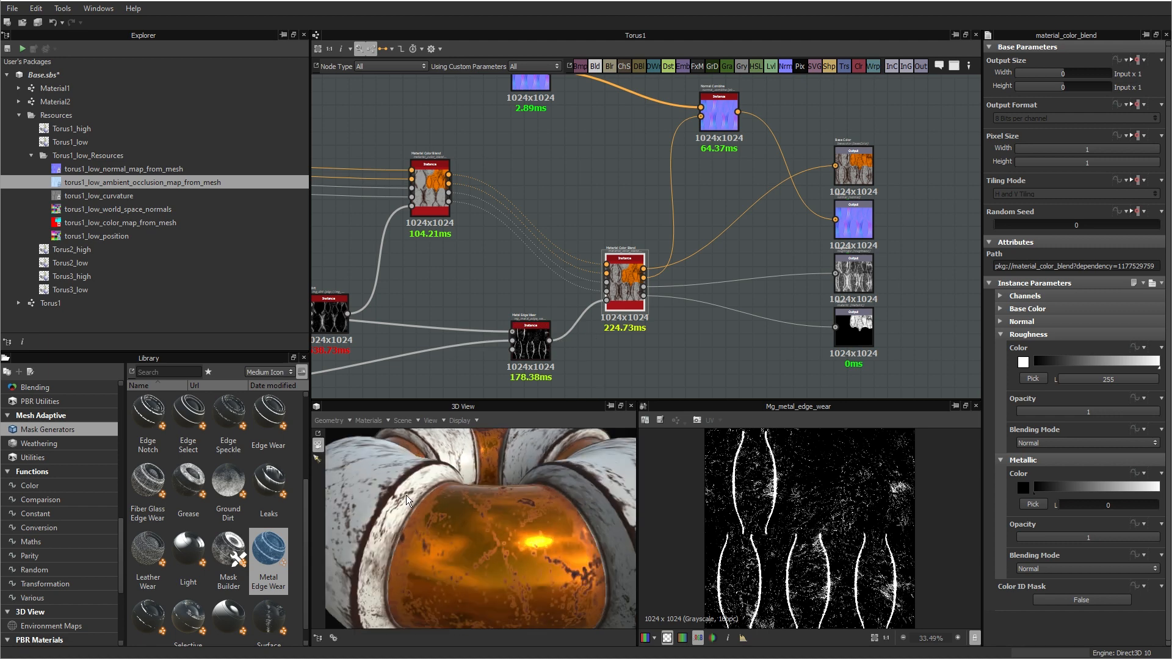
pyautogui.moveTo(405, 495); pyautogui.dragTo(360, 512)
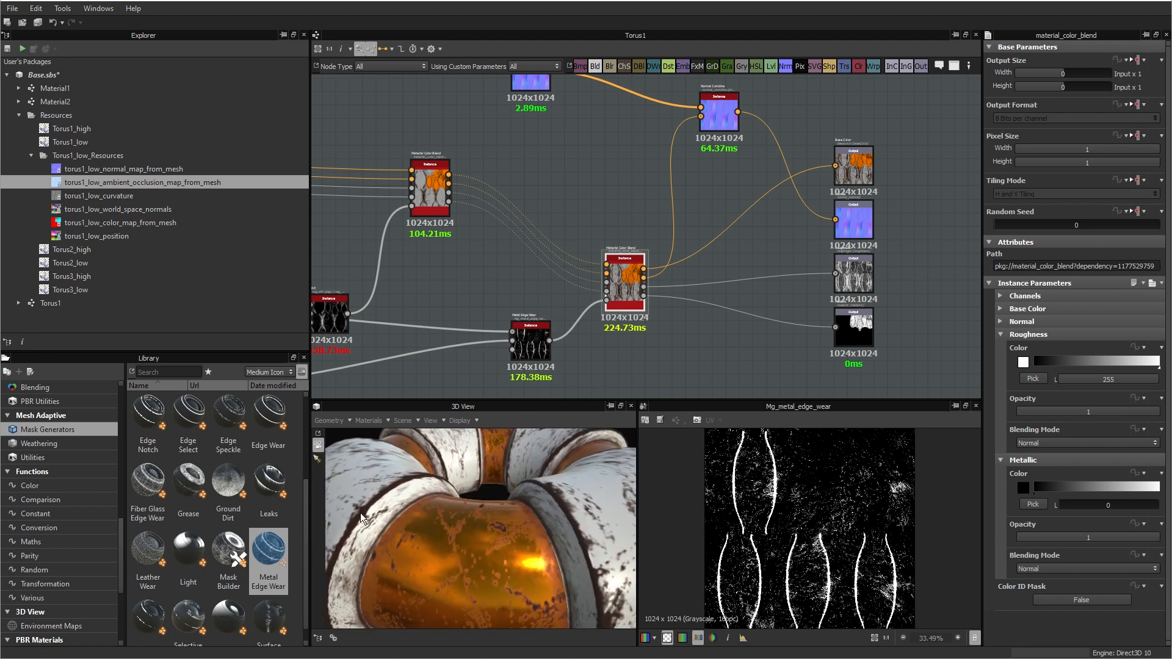
pyautogui.scroll(-5, 490, 529)
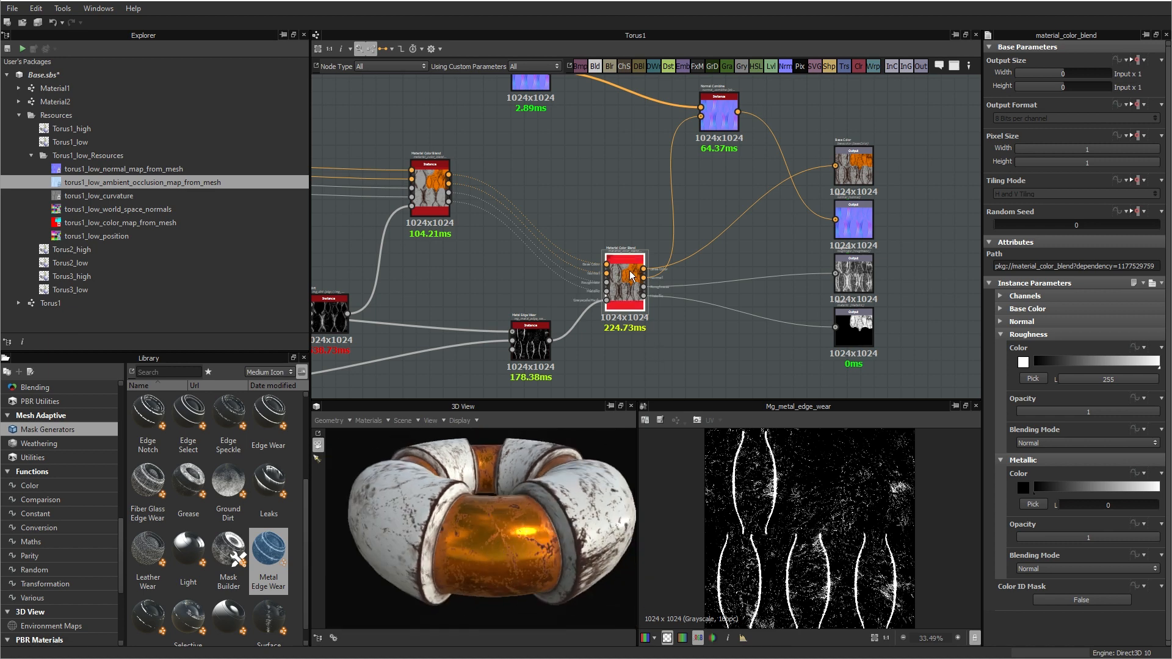
# Step: Move the second Material Color Blend node up in line with the first blend
pyautogui.moveTo(628, 282); pyautogui.dragTo(637, 186)
pyautogui.scroll(2, 641, 165)
pyautogui.scroll(-2, 741, 297)
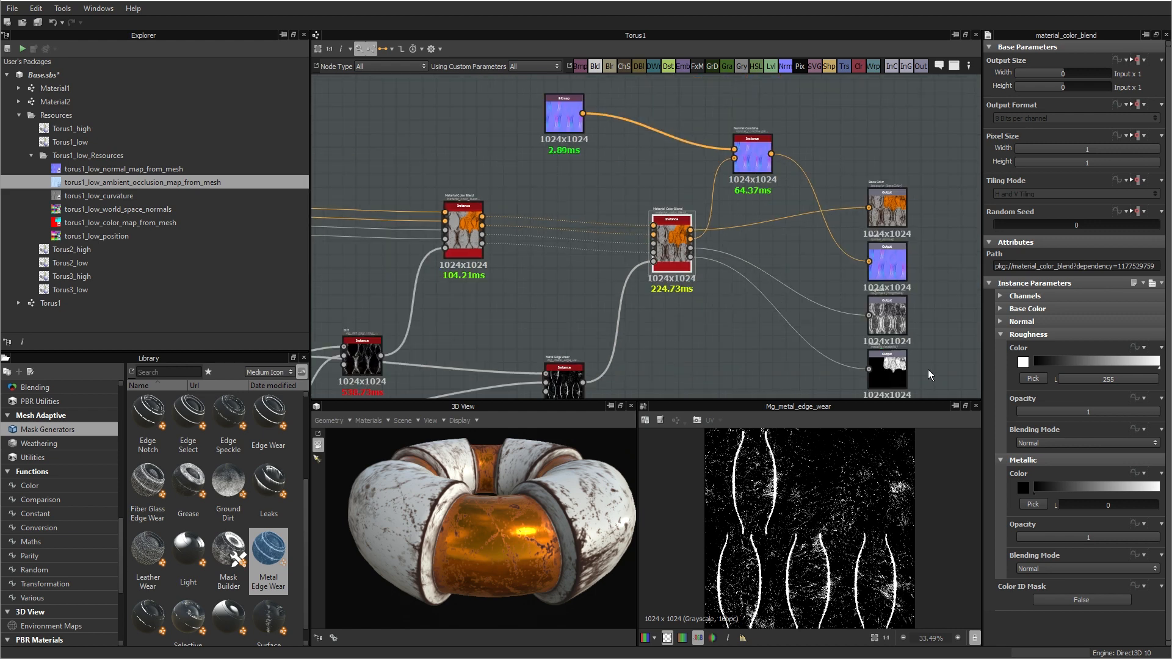
# Step: Change the second Material Color Blend's base color to a neutral grey of RGB 136
pyautogui.click(1028, 309)
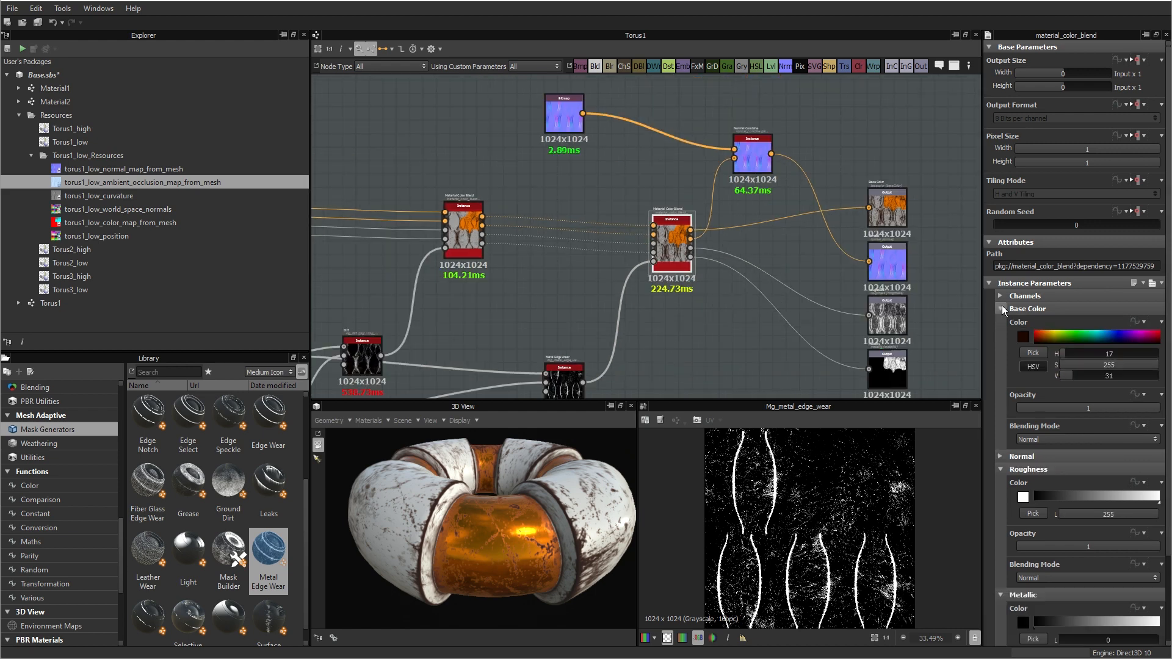
pyautogui.click(1023, 336)
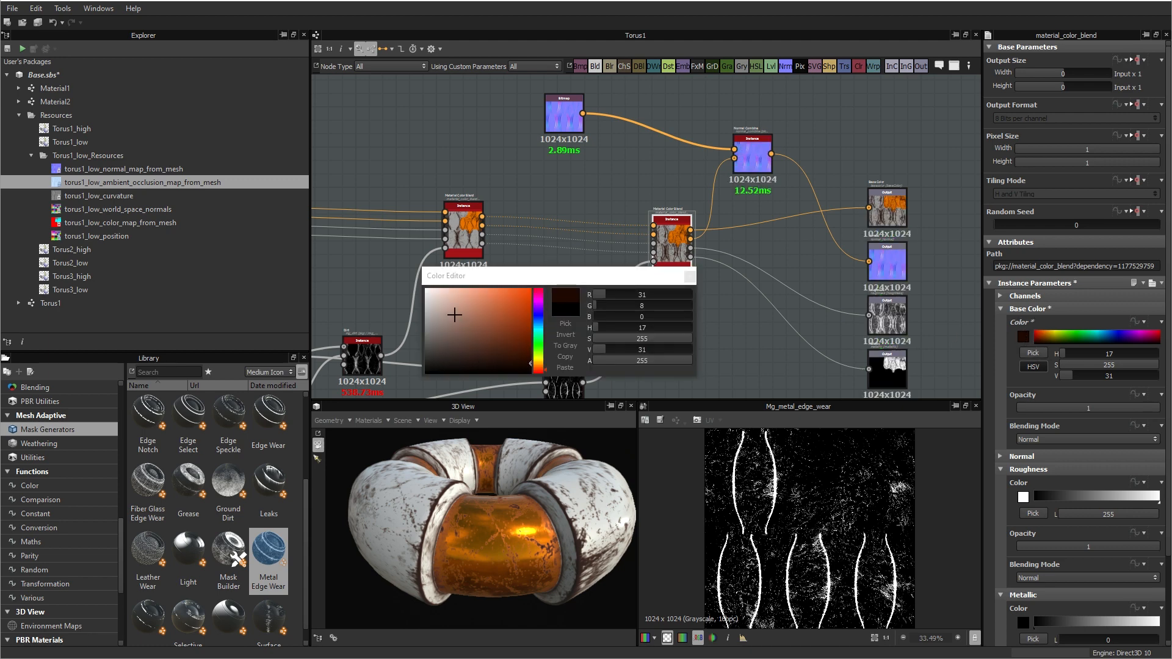
pyautogui.moveTo(468, 312); pyautogui.dragTo(419, 328)
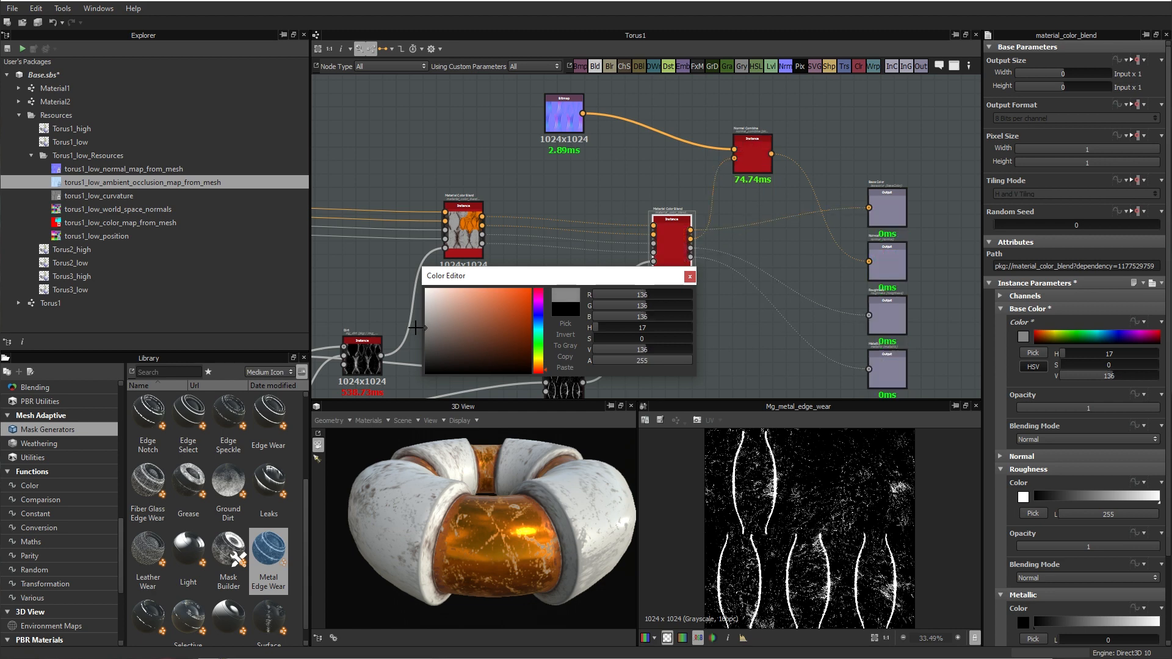
pyautogui.click(689, 277)
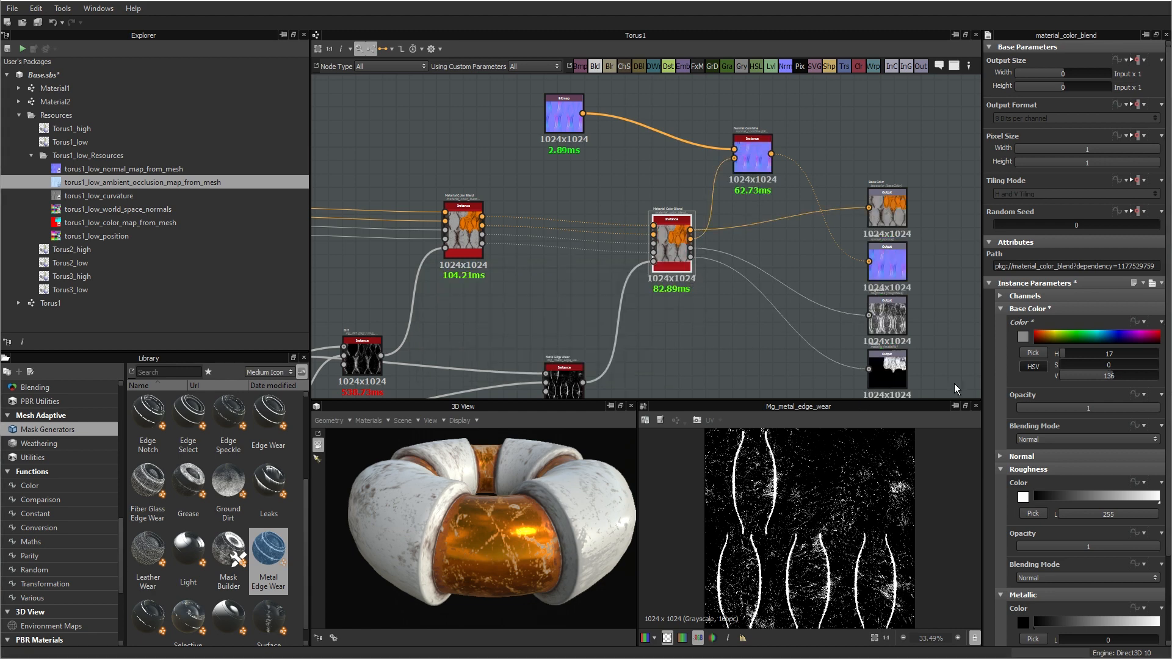
# Step: Set the second blend's roughness color to 42 and metallic color to 255, and inspect the worn edges on the torus
pyautogui.click(1001, 309)
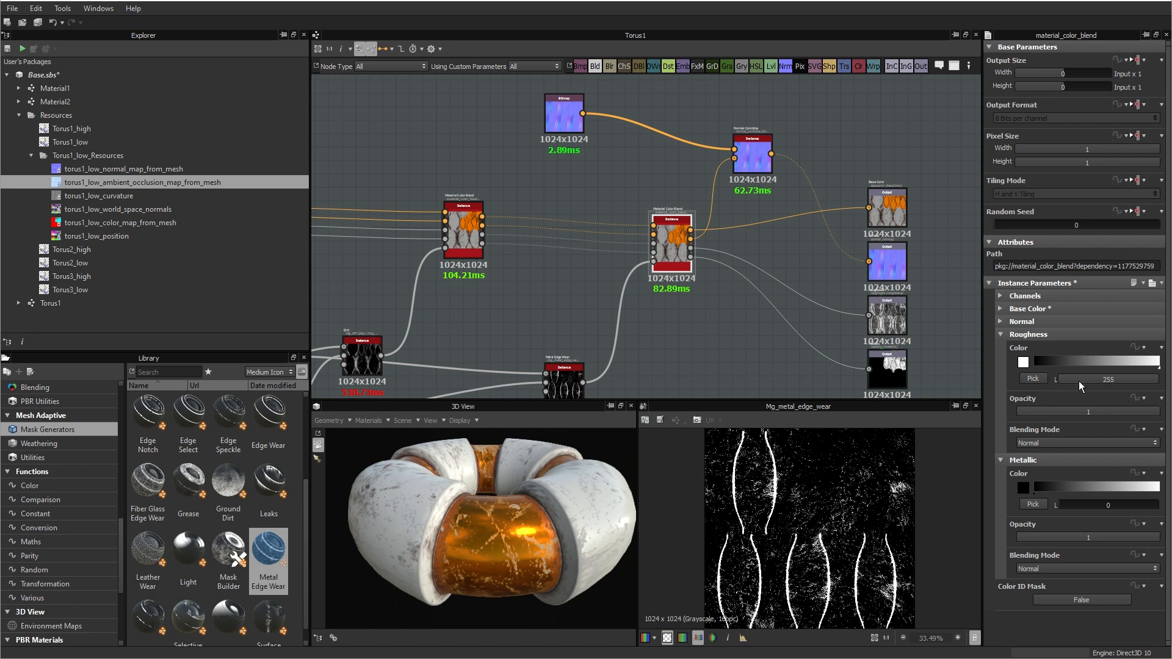
pyautogui.moveTo(1073, 379); pyautogui.dragTo(1075, 380)
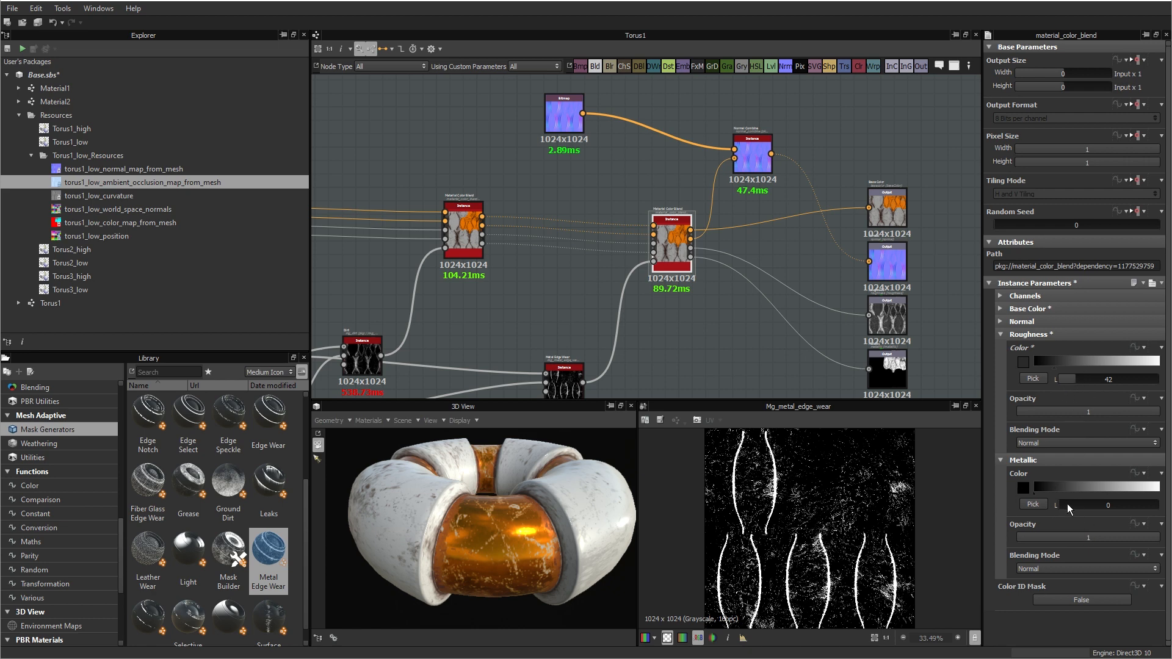
pyautogui.moveTo(1061, 503); pyautogui.dragTo(1079, 503)
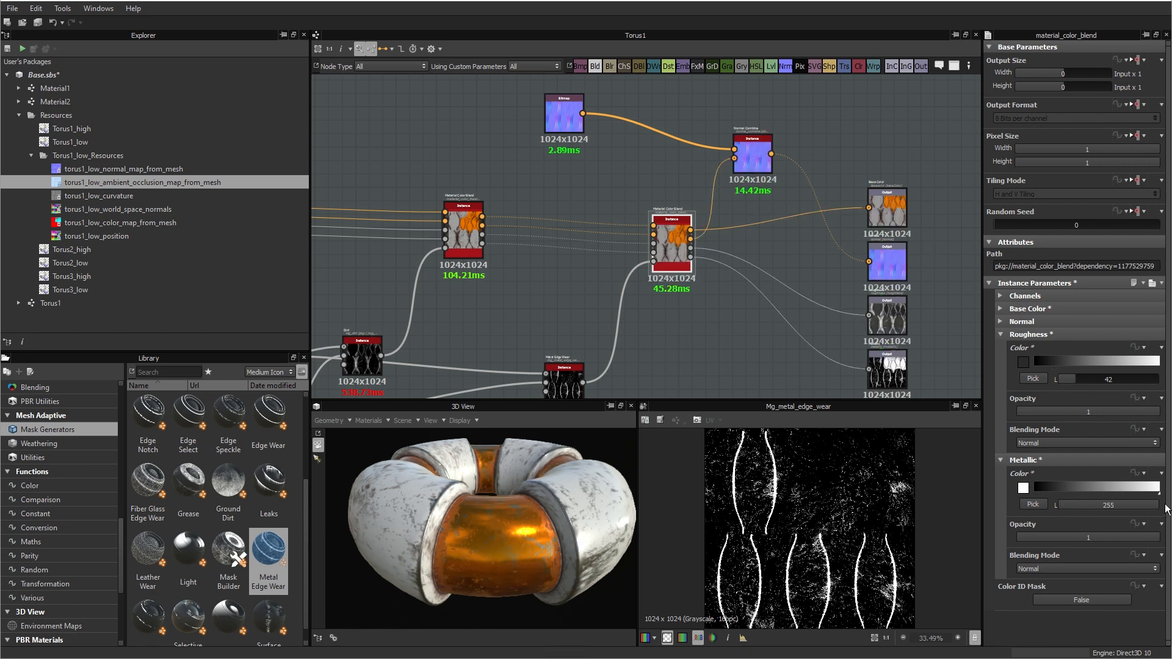
pyautogui.moveTo(514, 535); pyautogui.dragTo(440, 538)
pyautogui.scroll(5, 551, 555)
pyautogui.moveTo(430, 485); pyautogui.dragTo(439, 480)
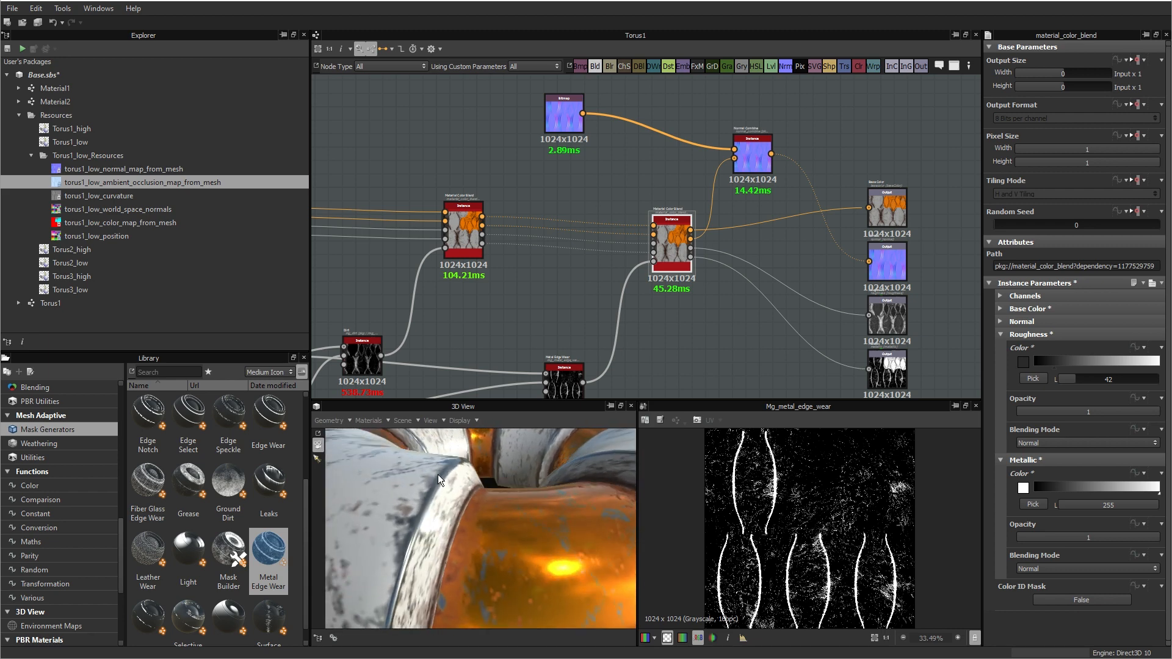
pyautogui.scroll(-4, 430, 536)
pyautogui.moveTo(449, 573); pyautogui.dragTo(447, 529)
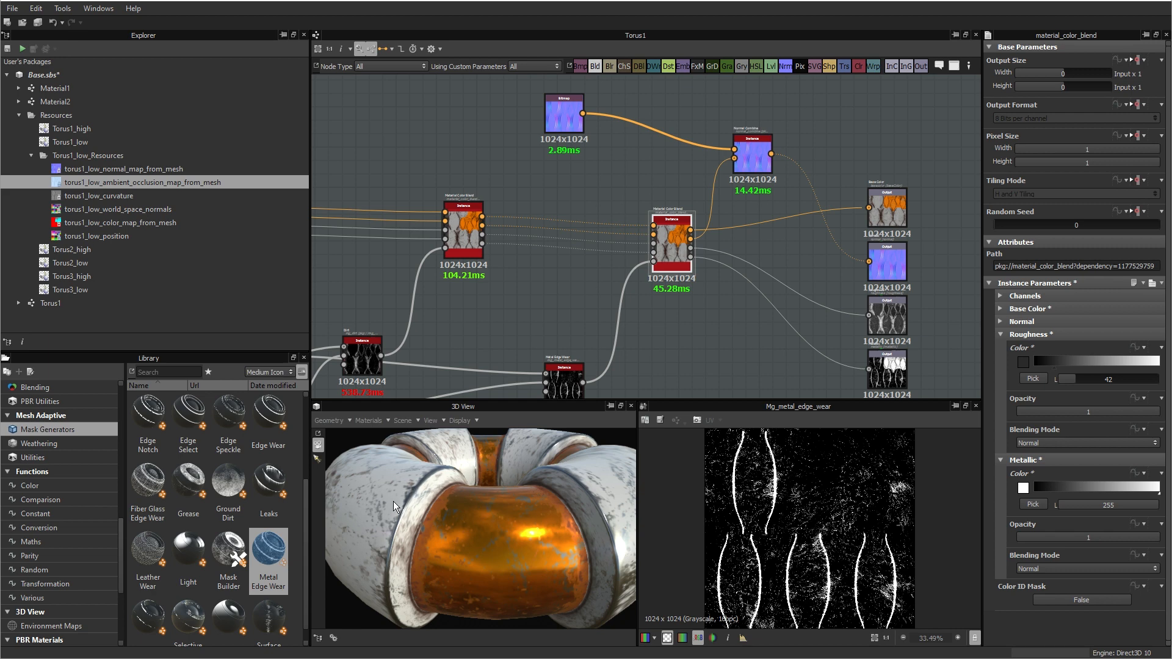
pyautogui.moveTo(501, 538); pyautogui.dragTo(574, 559)
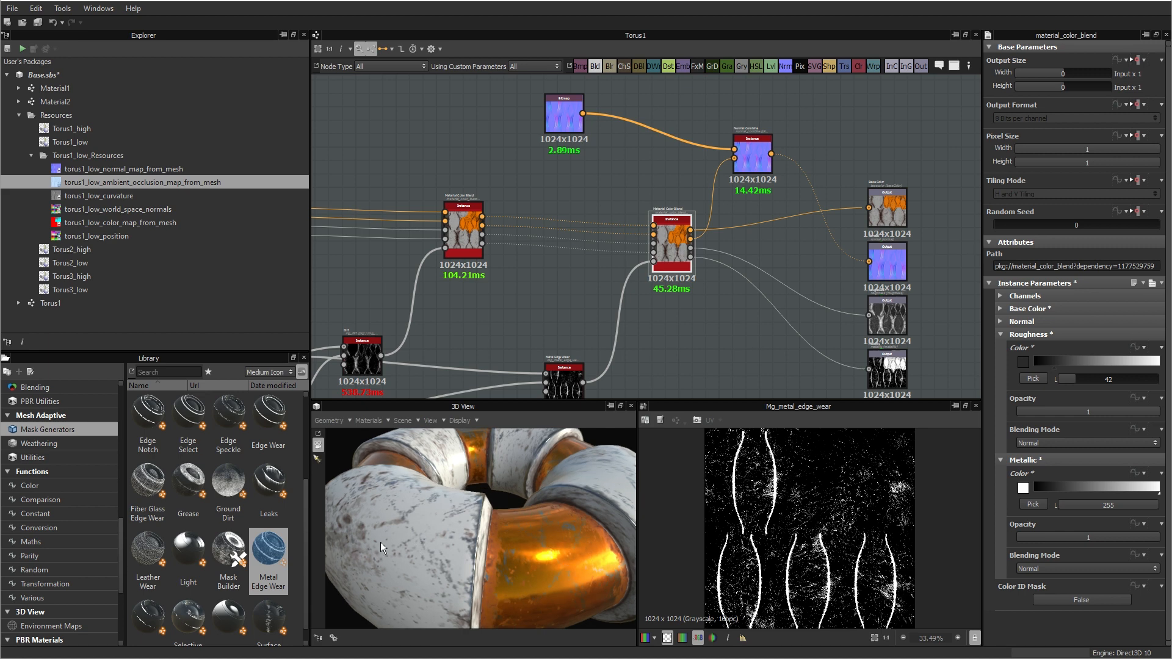
# Step: Set the Metal Edge Wear node's Wear Level to 0.83
pyautogui.scroll(-2, 672, 356)
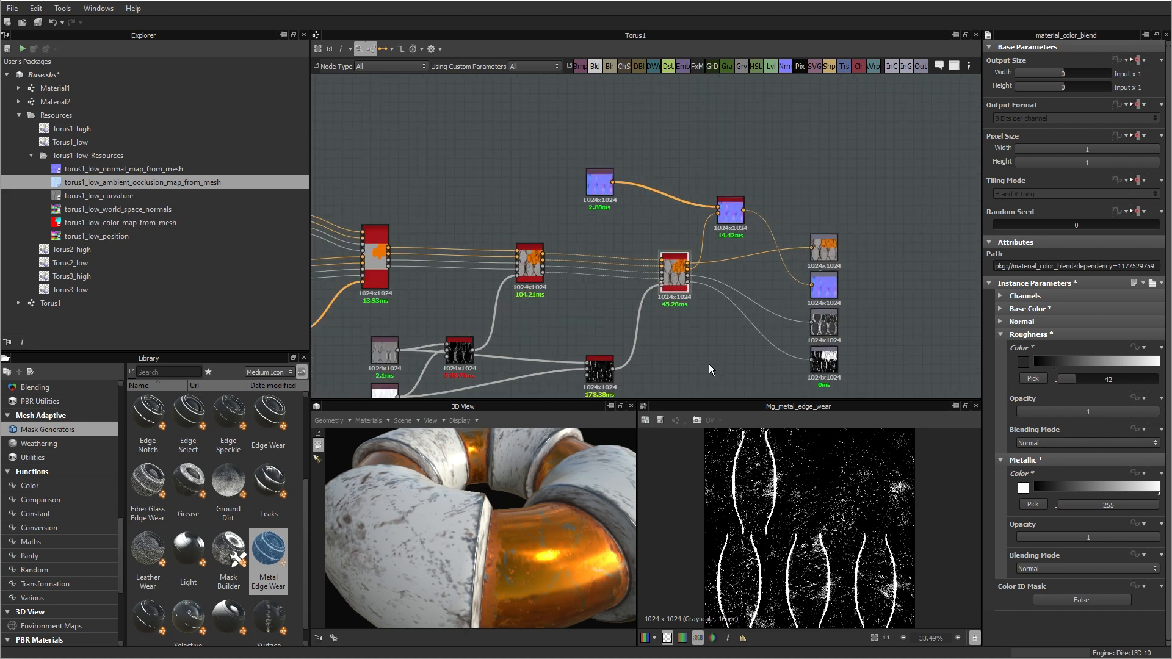
pyautogui.moveTo(708, 363); pyautogui.dragTo(752, 288, button='middle')
pyautogui.scroll(4, 627, 317)
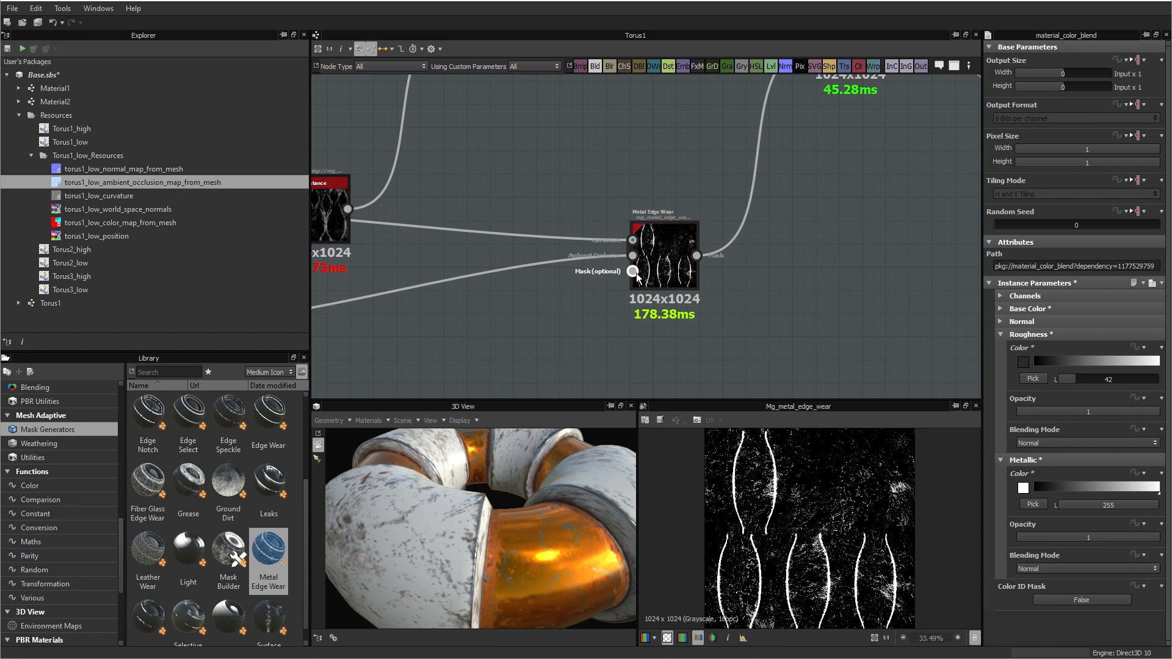
pyautogui.click(670, 242)
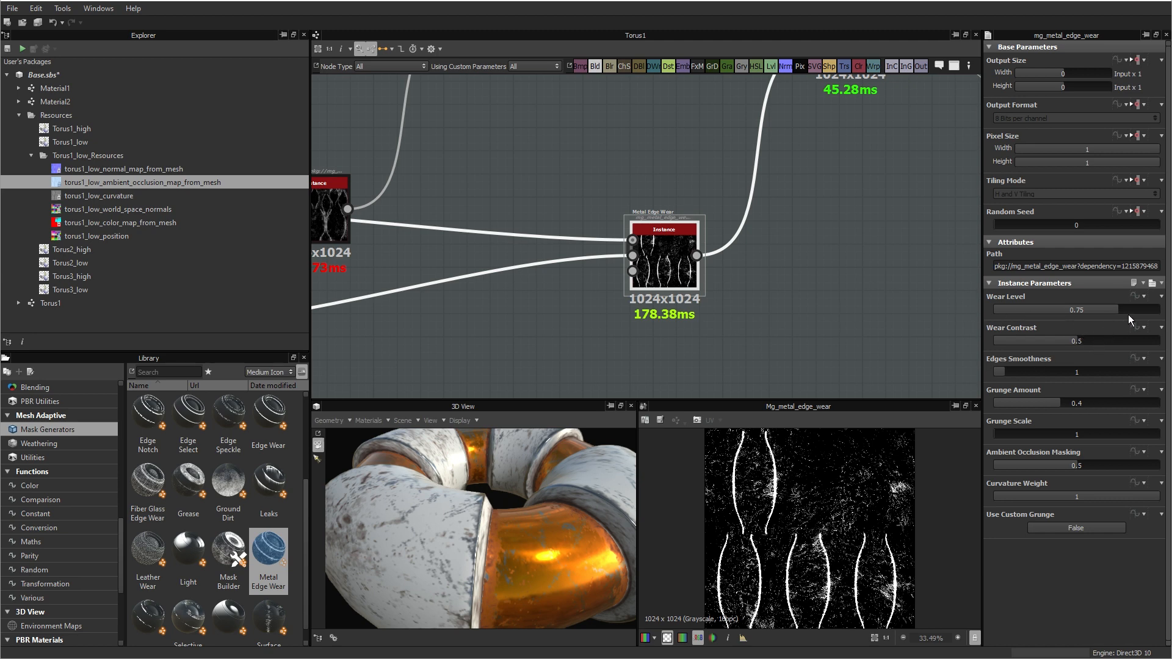
pyautogui.moveTo(1137, 308); pyautogui.dragTo(1147, 311)
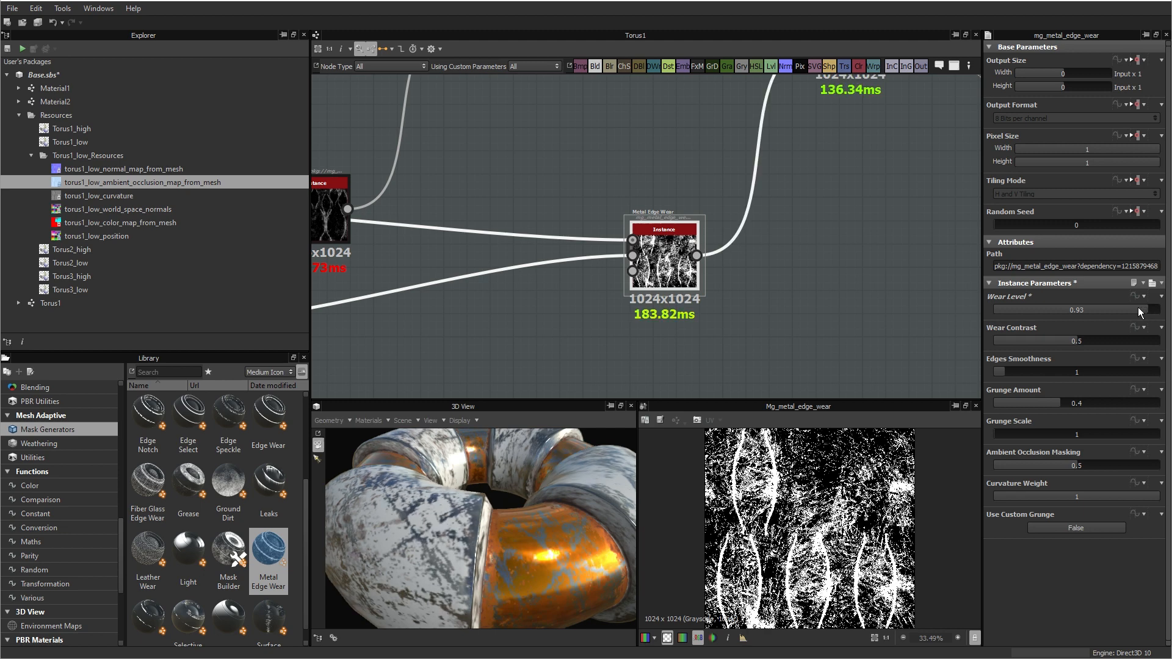
pyautogui.click(1130, 309)
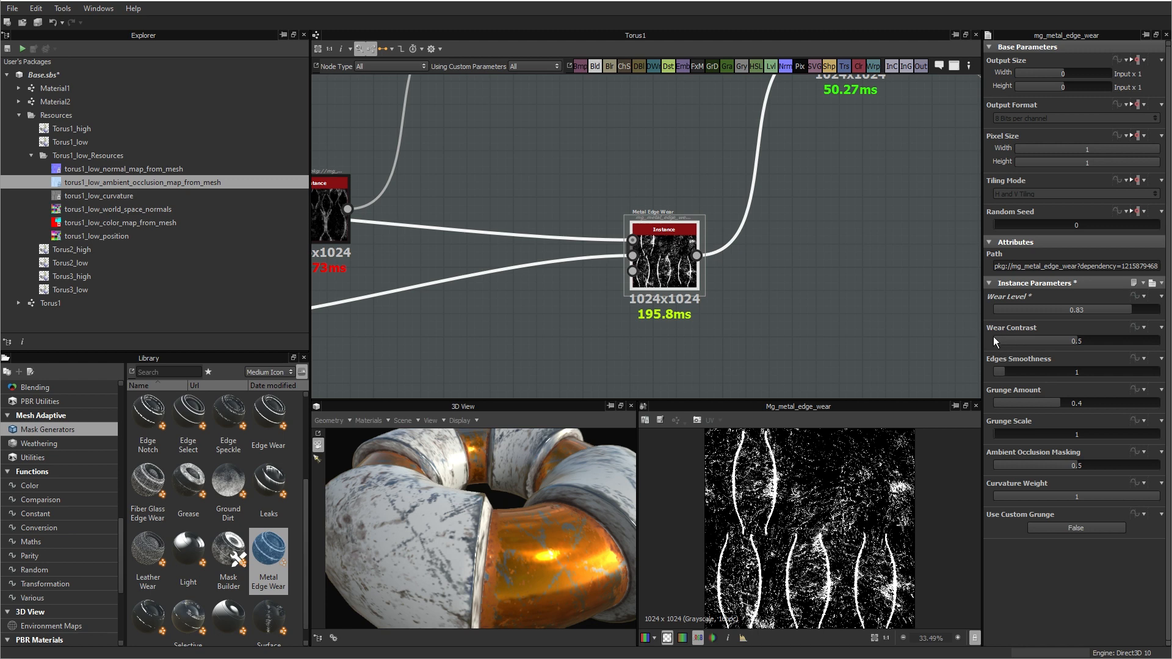
# Step: Set Metal Edge Wear's Wear Contrast to 0.79 and Grunge Amount to 0.34, checking the wear on the torus
pyautogui.click(1123, 339)
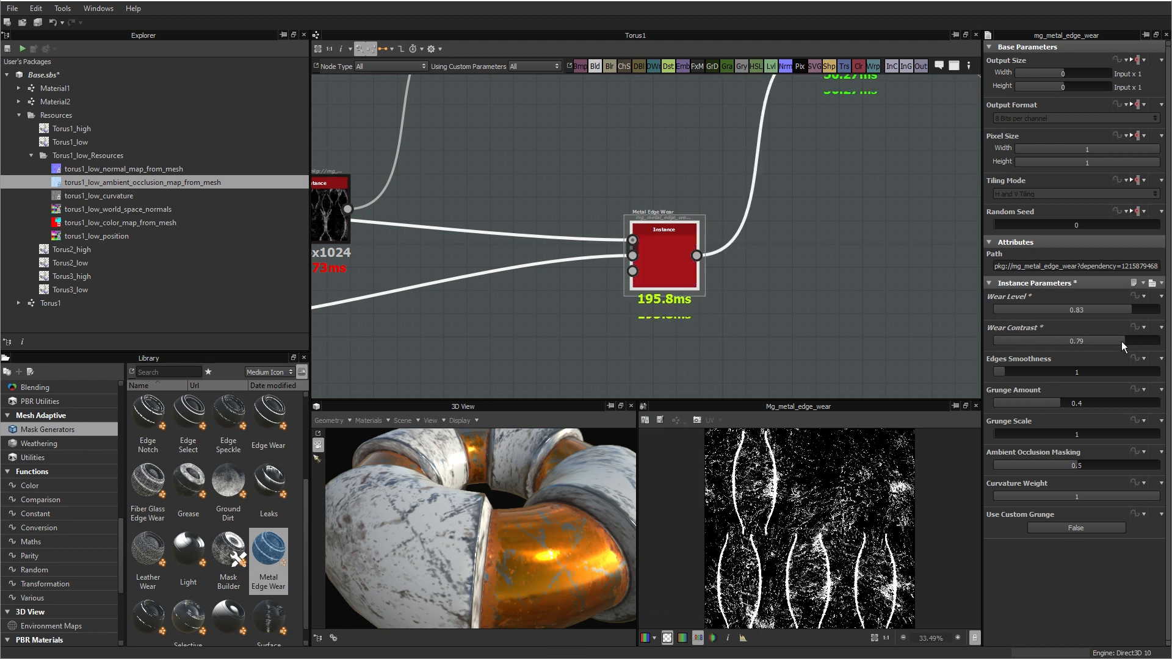
pyautogui.moveTo(419, 566)
pyautogui.mouseDown()
pyautogui.moveTo(390, 551)
pyautogui.moveTo(428, 559)
pyautogui.mouseUp()
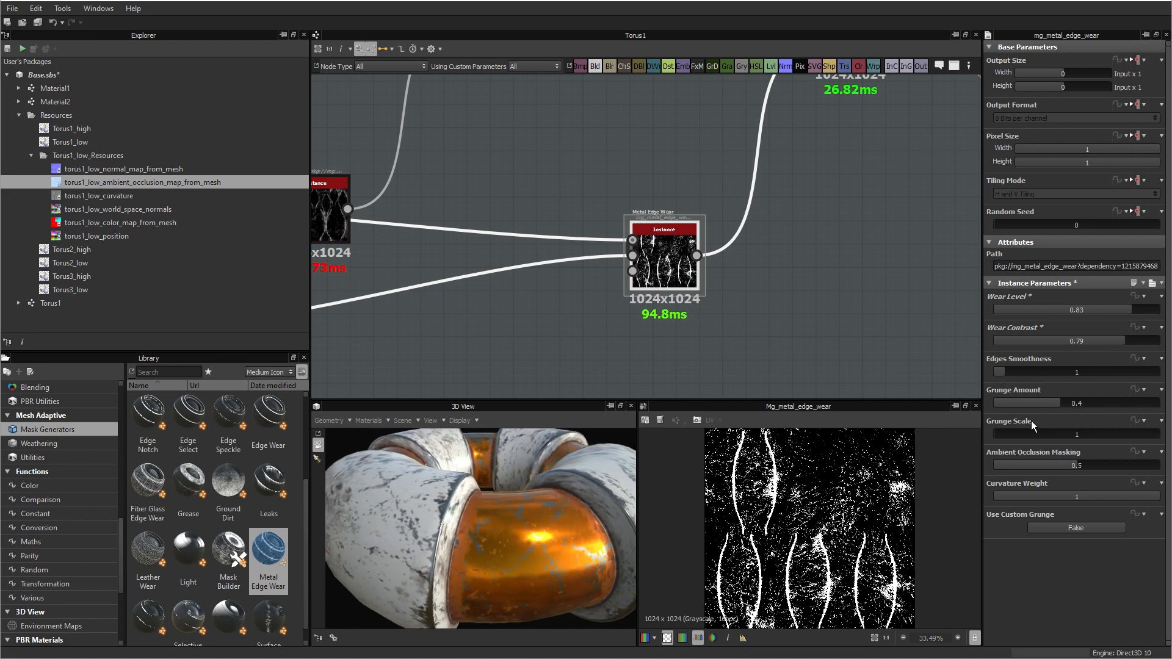
pyautogui.moveTo(1055, 404); pyautogui.dragTo(1050, 404)
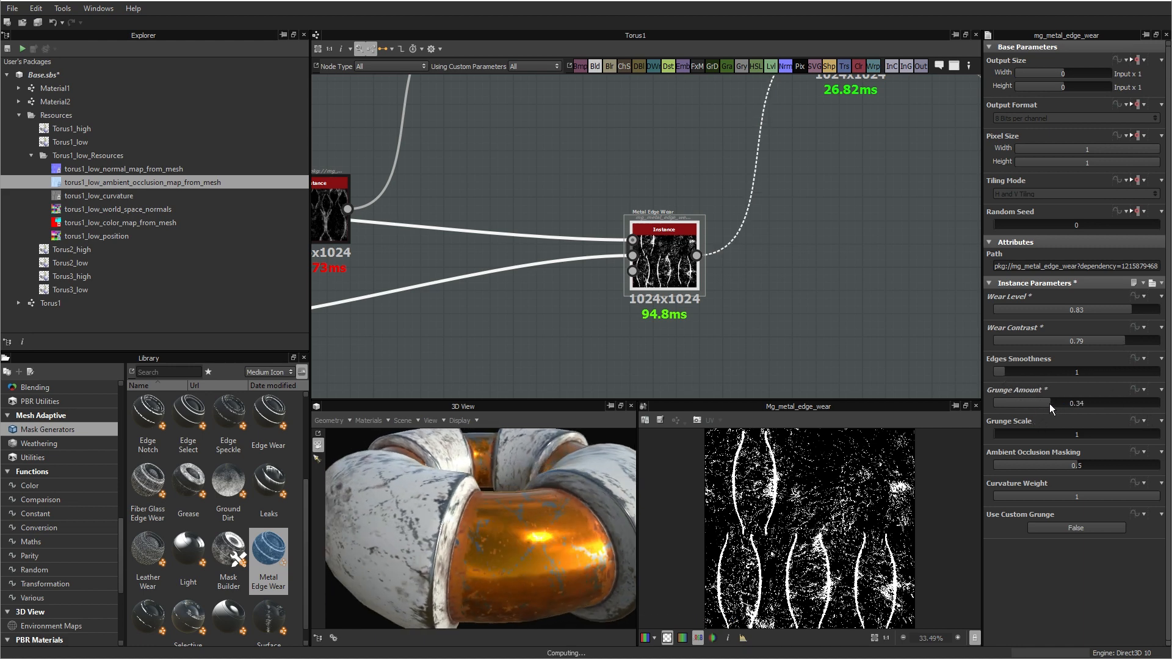
pyautogui.moveTo(596, 473); pyautogui.dragTo(482, 498)
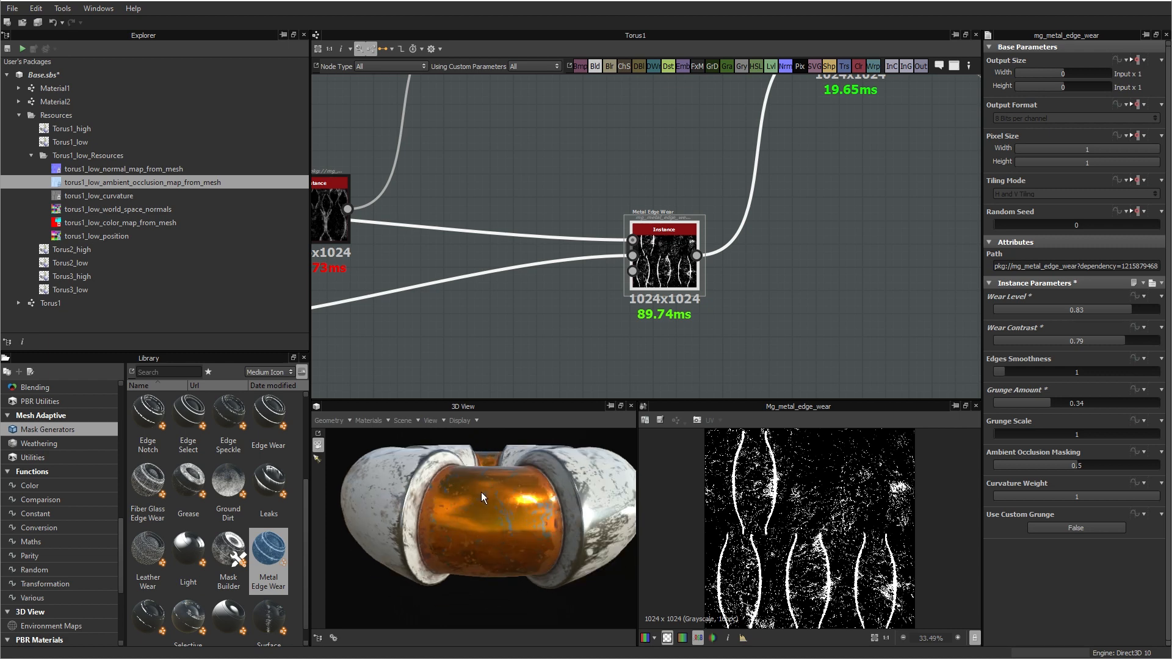
# Step: Add a Material Selector node below the Metal Edge Wear node and feed it the color ID map bitmap
pyautogui.scroll(-3, 774, 306)
pyautogui.moveTo(695, 332); pyautogui.dragTo(819, 292, button='middle')
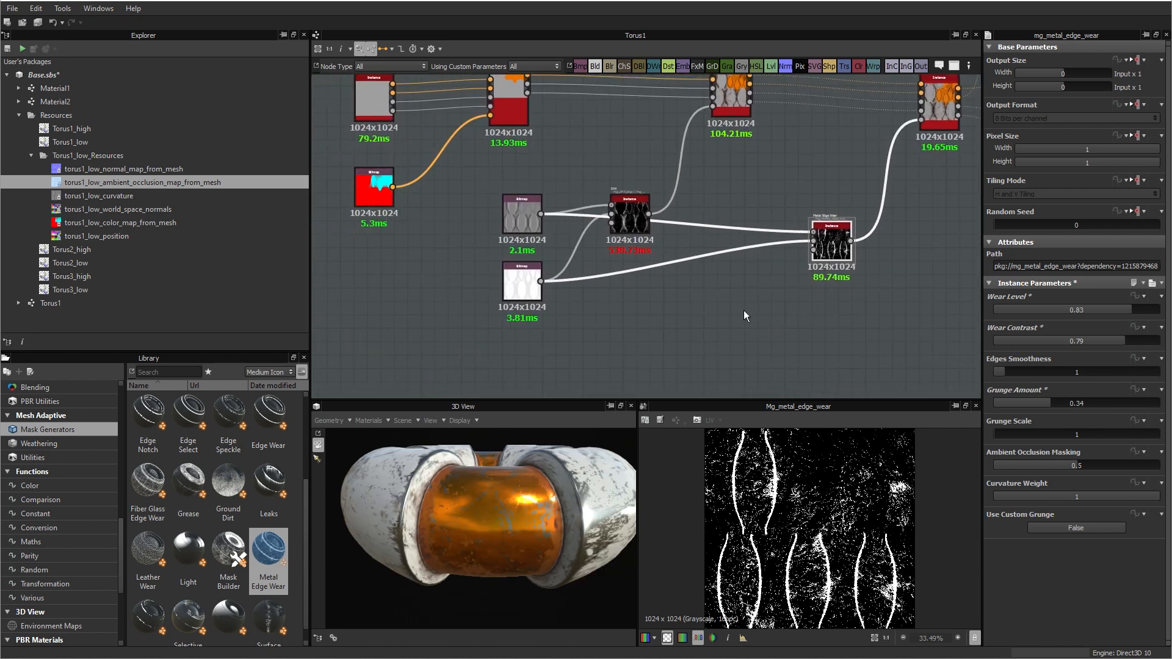
pyautogui.click(688, 327)
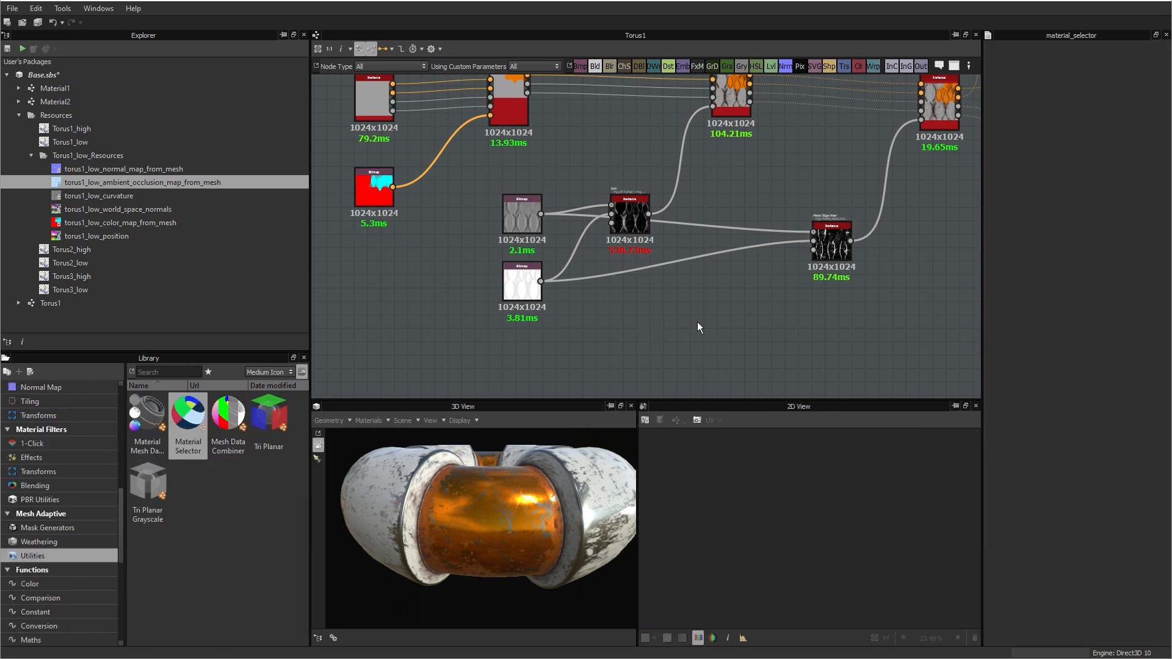
pyautogui.press('space')
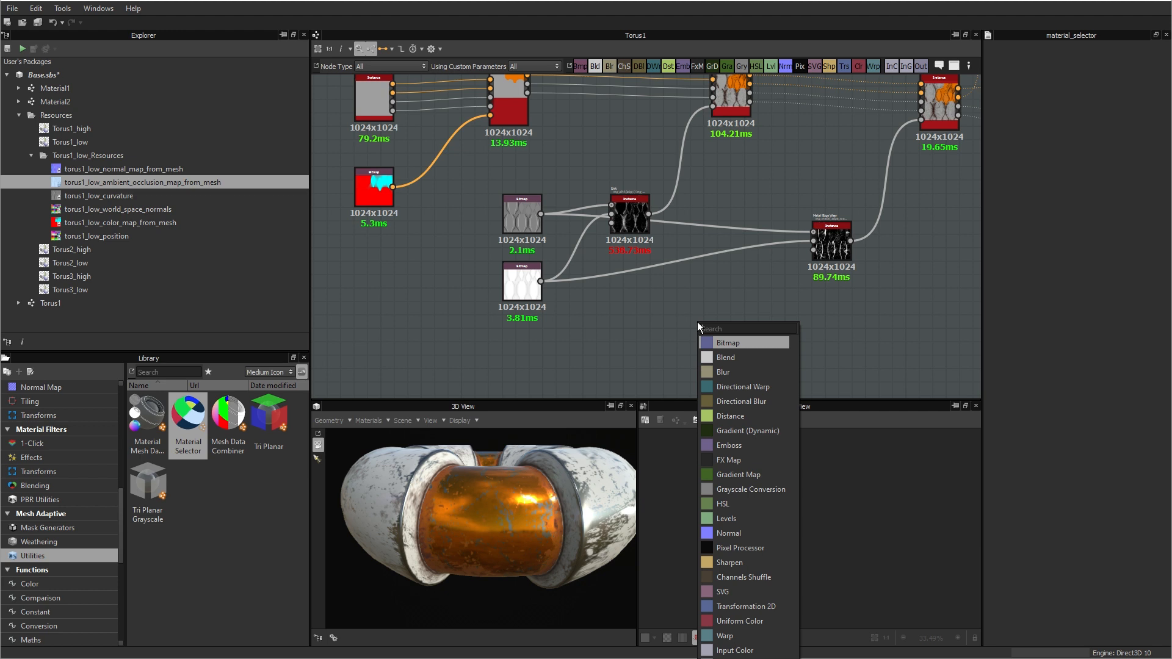
pyautogui.write('sele')
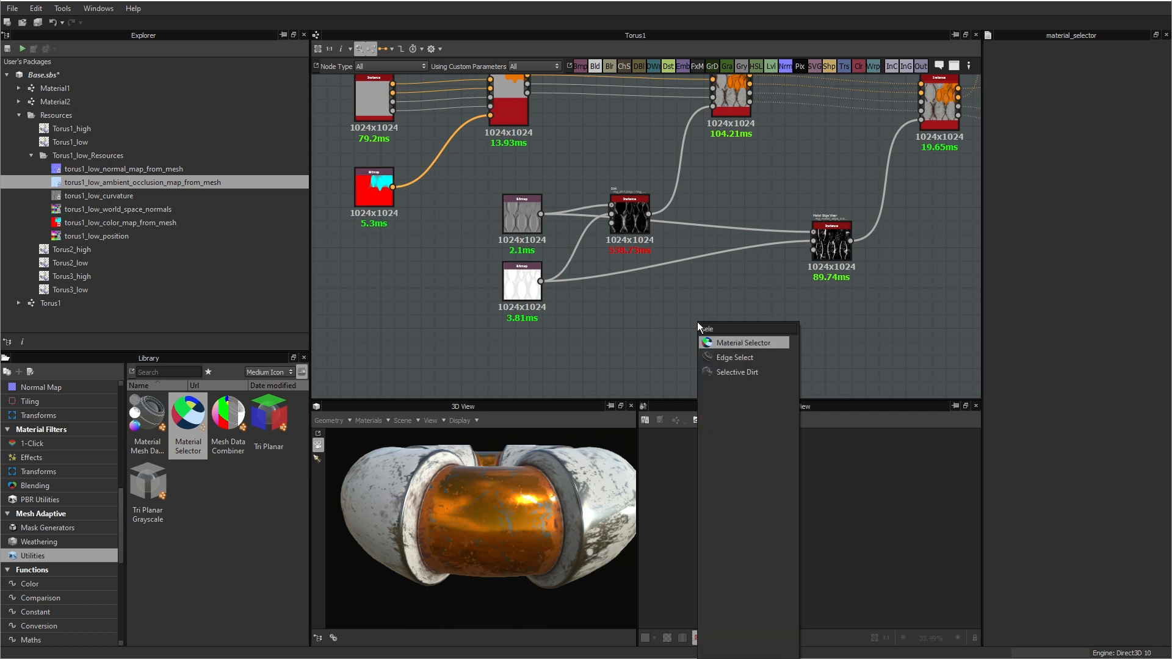
pyautogui.click(738, 342)
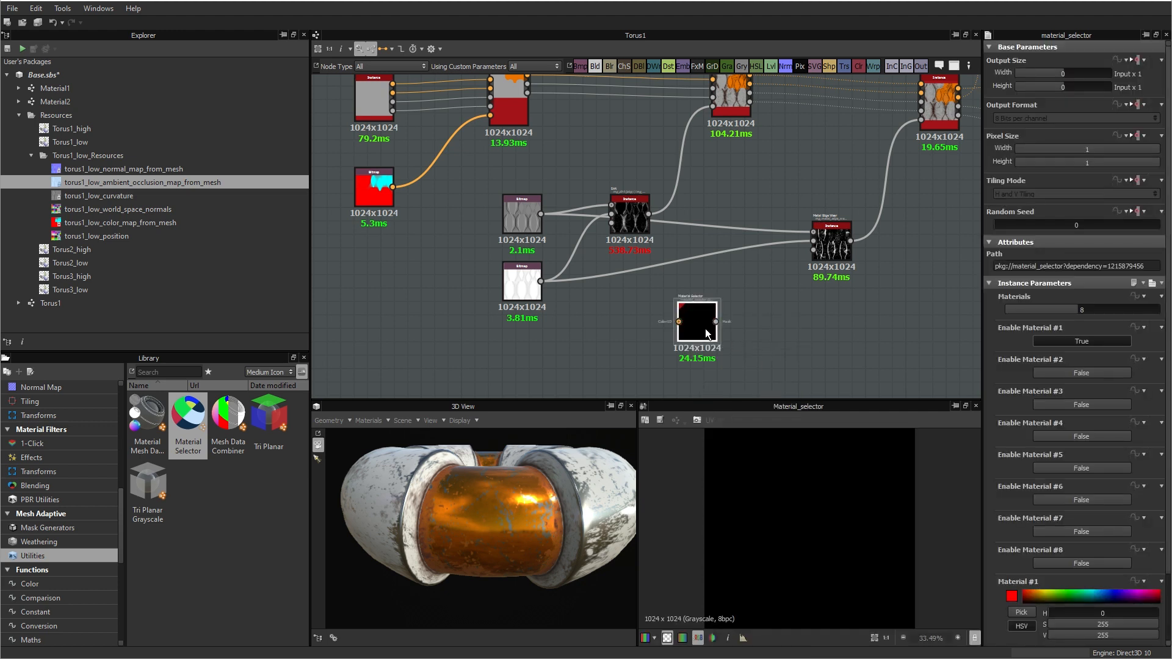
pyautogui.moveTo(395, 188); pyautogui.dragTo(679, 322)
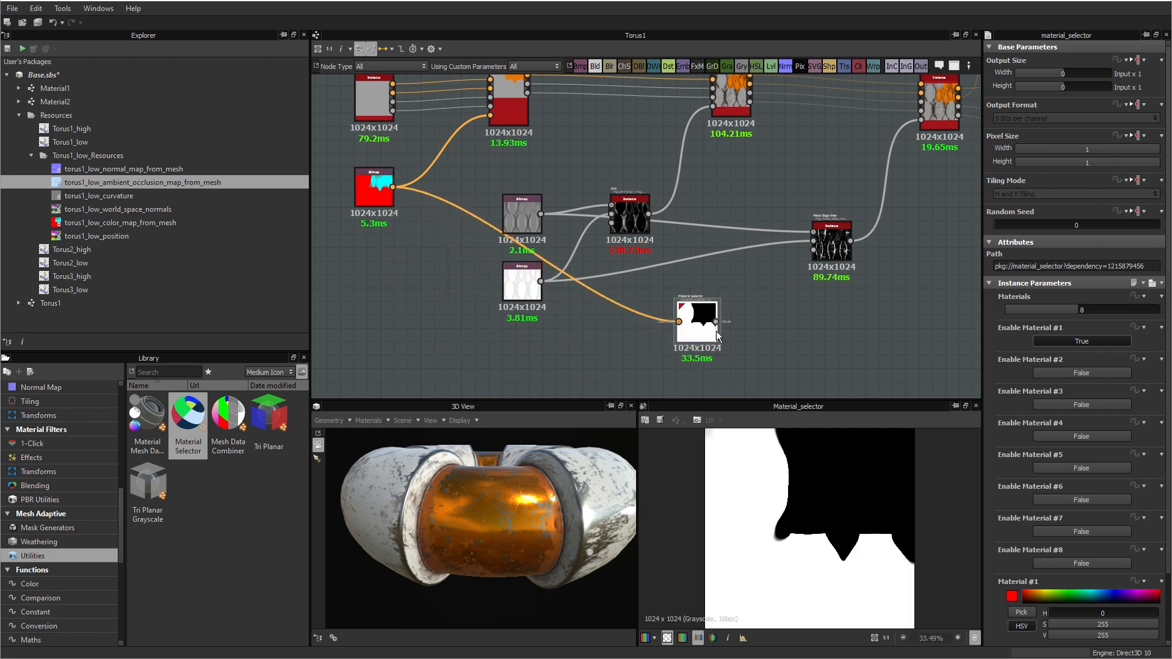
# Step: Reduce the Material Selector to 1 material and sample the bitmap's red as the Material #1 color
pyautogui.click(1014, 309)
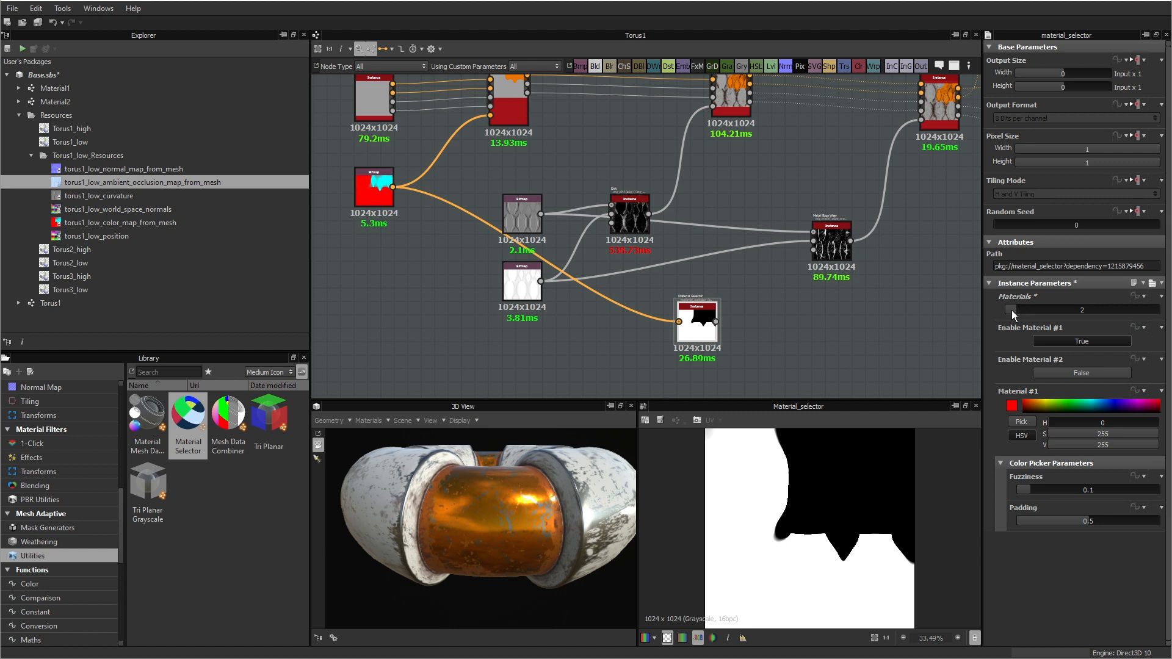
pyautogui.click(1011, 310)
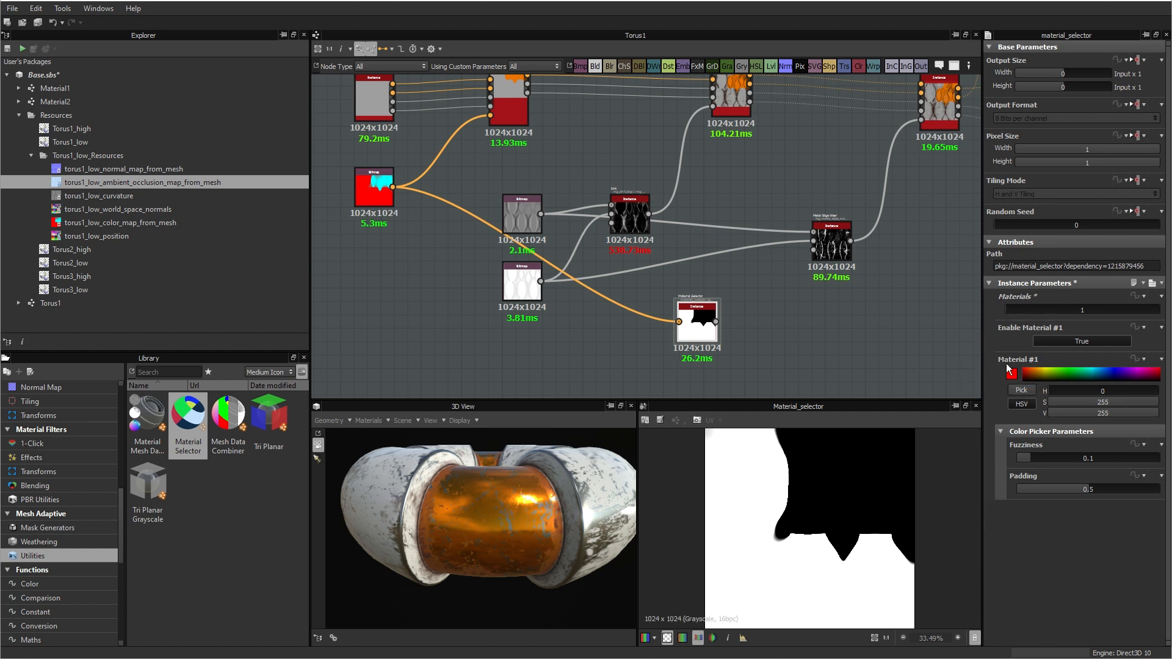
pyautogui.click(1023, 393)
pyautogui.click(366, 202)
# Step: Connect the Material Selector's output to Metal Edge Wear's optional Mask input and review the wear on the torus
pyautogui.scroll(3, 719, 342)
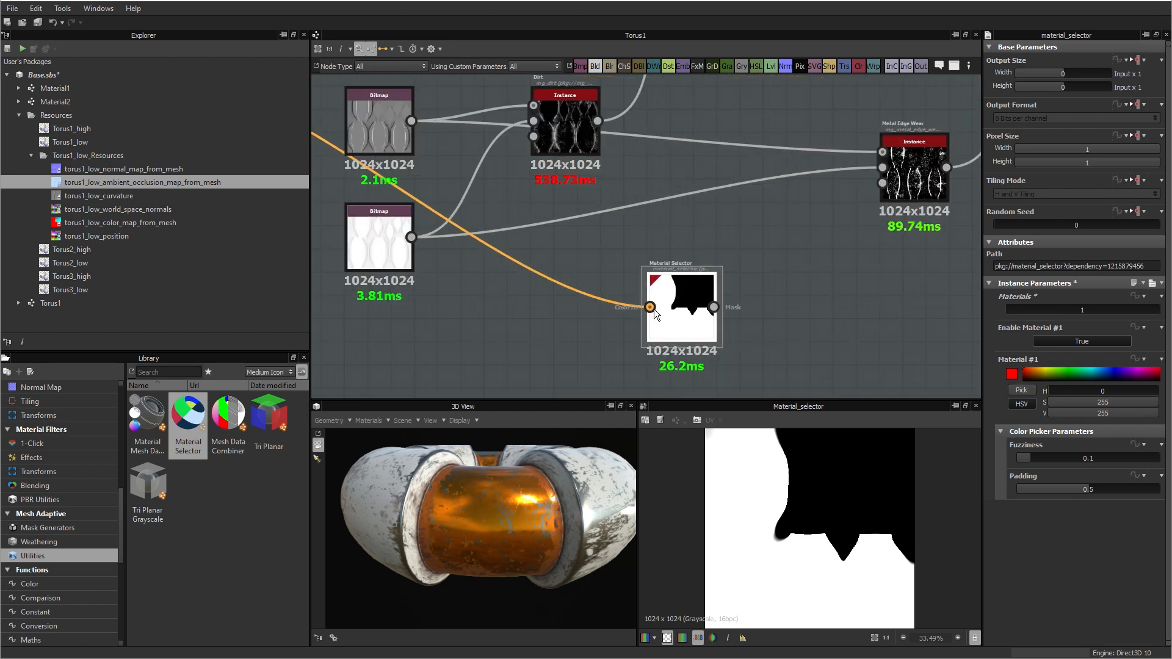
pyautogui.scroll(-5, 531, 338)
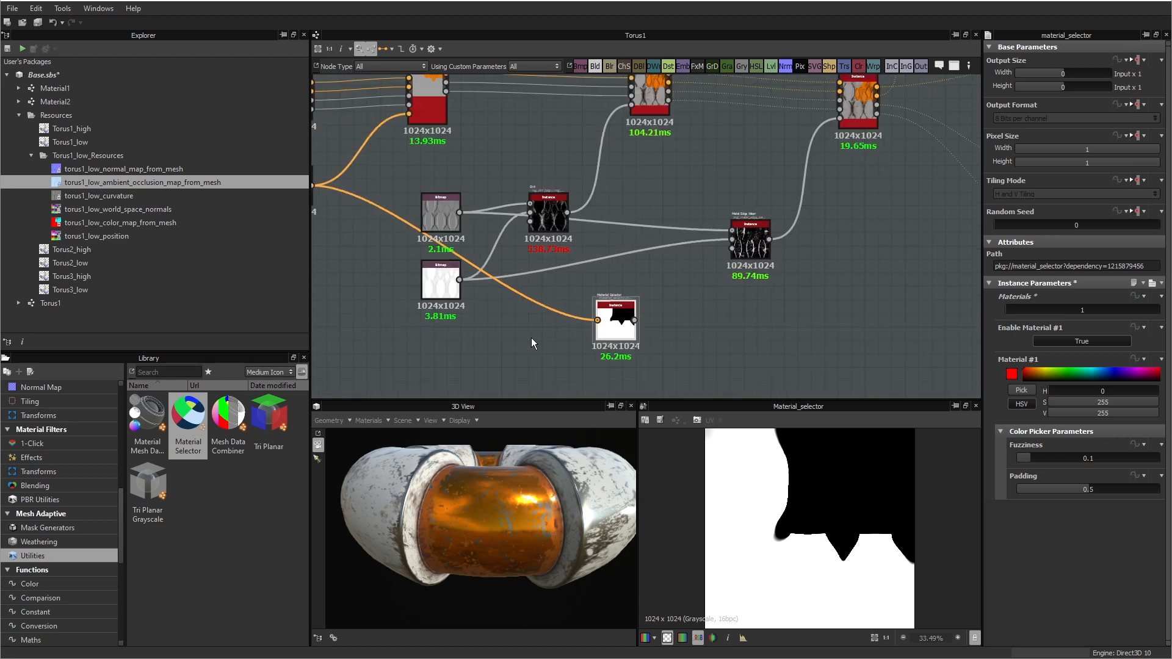
pyautogui.moveTo(467, 297); pyautogui.dragTo(555, 303, button='middle')
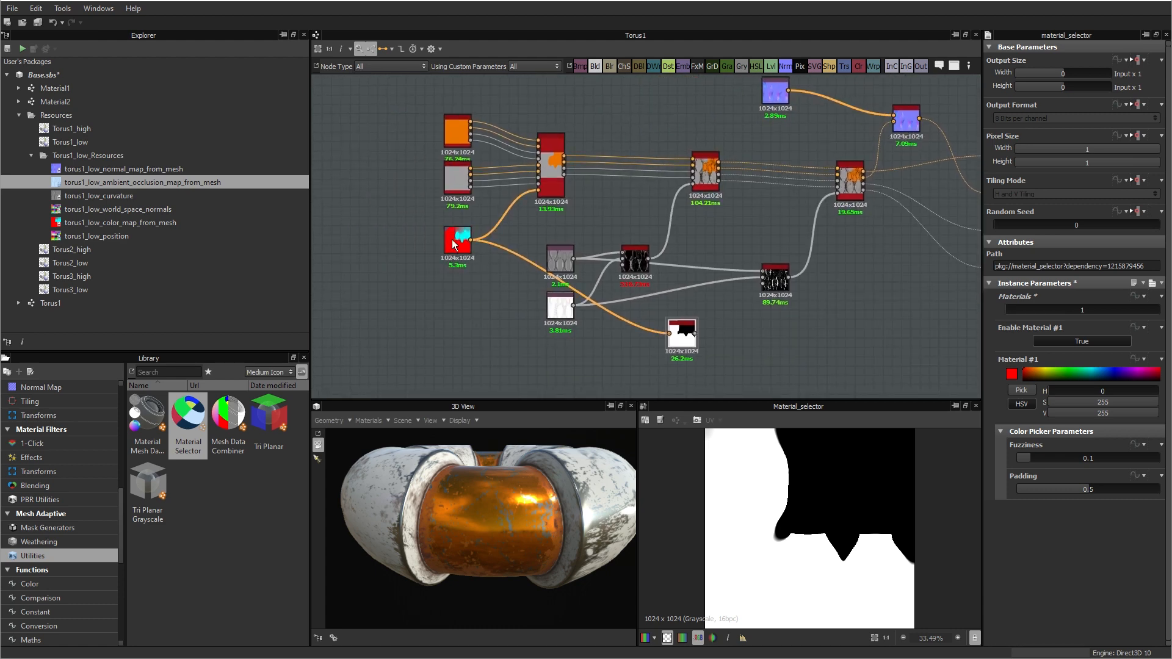
pyautogui.scroll(3, 729, 345)
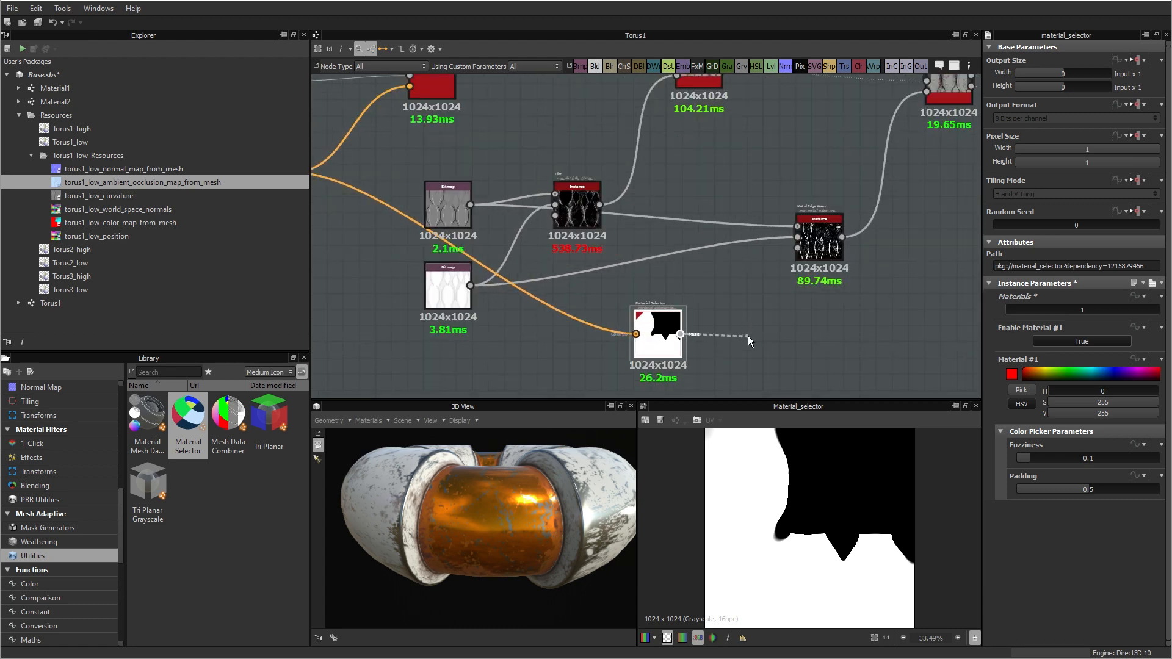
pyautogui.moveTo(748, 336); pyautogui.dragTo(807, 256)
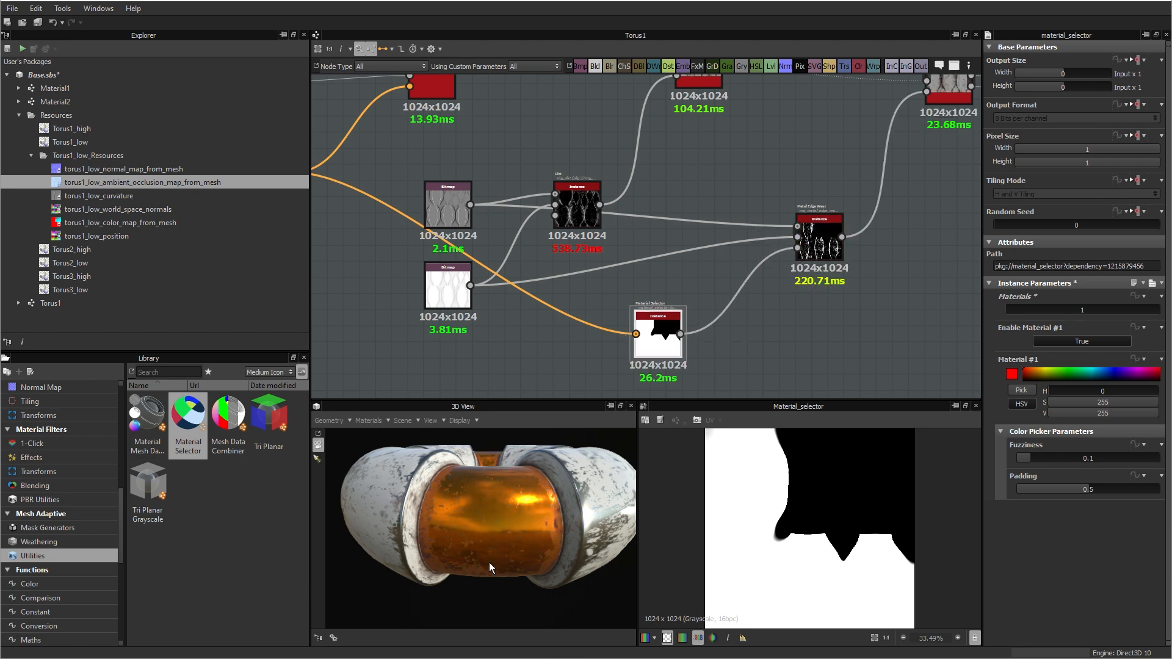
pyautogui.moveTo(493, 511); pyautogui.dragTo(368, 565)
pyautogui.scroll(-5, 459, 559)
pyautogui.moveTo(459, 558); pyautogui.dragTo(417, 549)
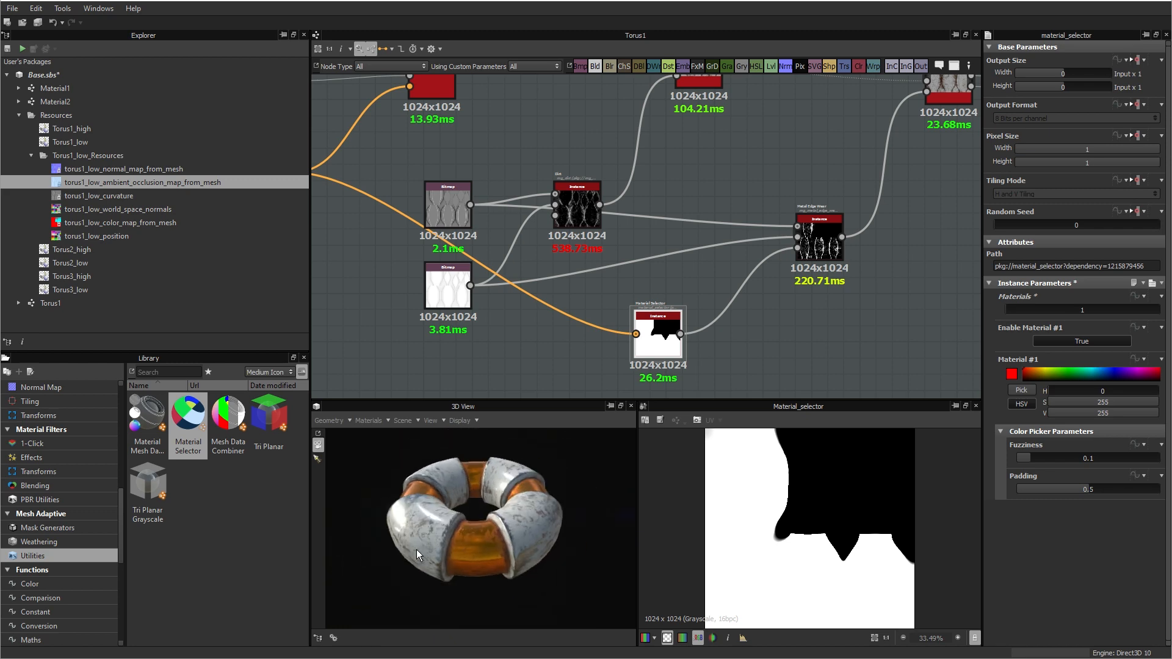
pyautogui.scroll(-5, 671, 366)
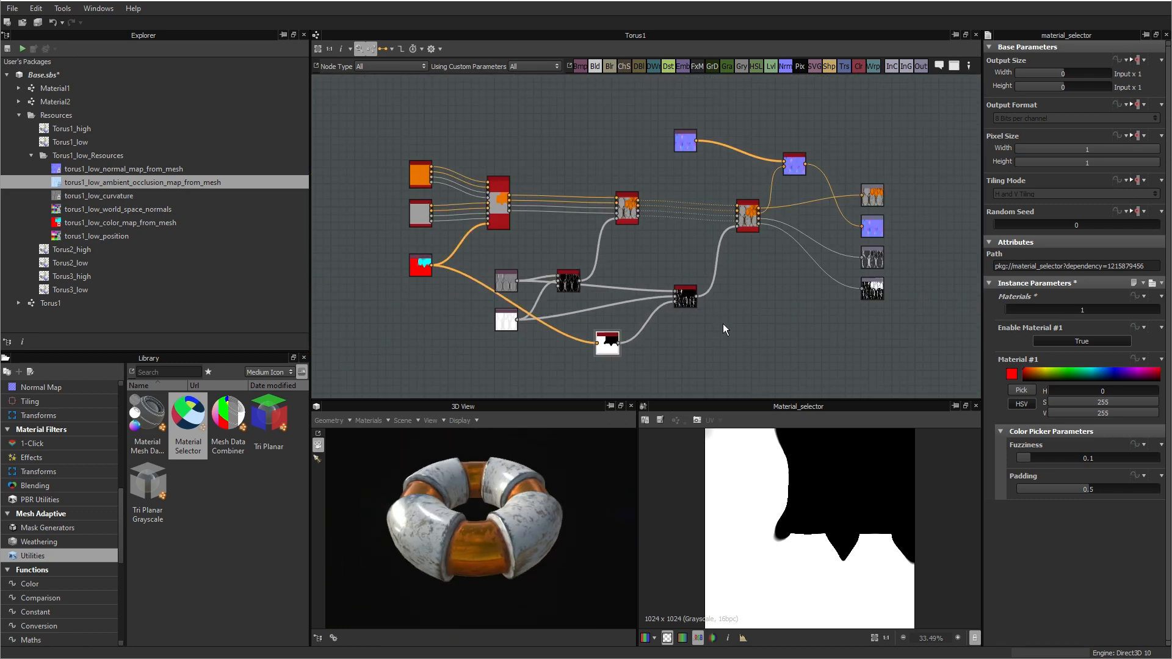
pyautogui.moveTo(765, 338); pyautogui.dragTo(769, 296, button='middle')
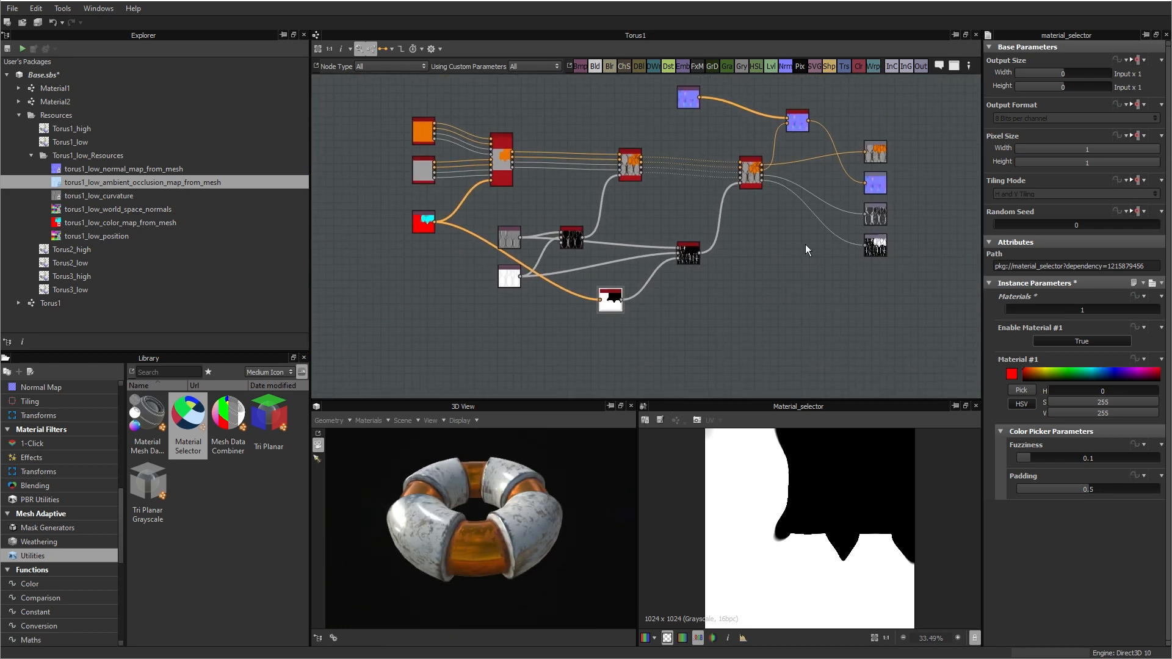
# Step: Examine the node graph and inspect the painted and orange metal sections of the torus up close and from several angles
pyautogui.moveTo(936, 293); pyautogui.dragTo(856, 316, button='middle')
pyautogui.scroll(3, 855, 312)
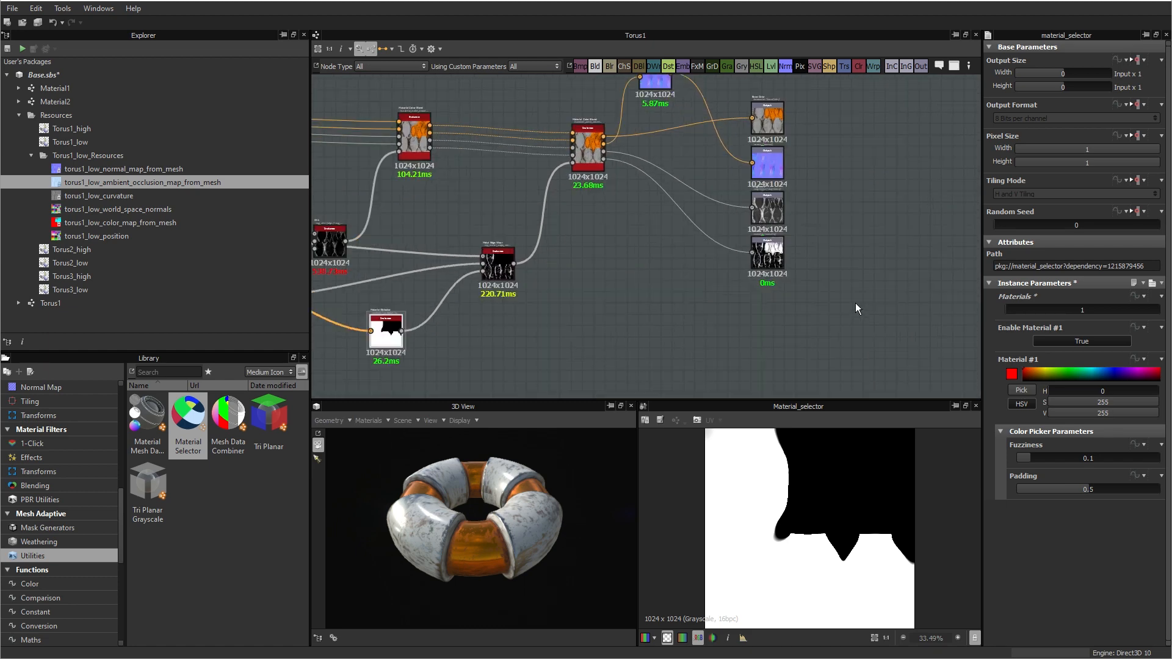
pyautogui.moveTo(522, 308); pyautogui.dragTo(606, 337, button='middle')
pyautogui.moveTo(583, 267); pyautogui.dragTo(695, 283, button='middle')
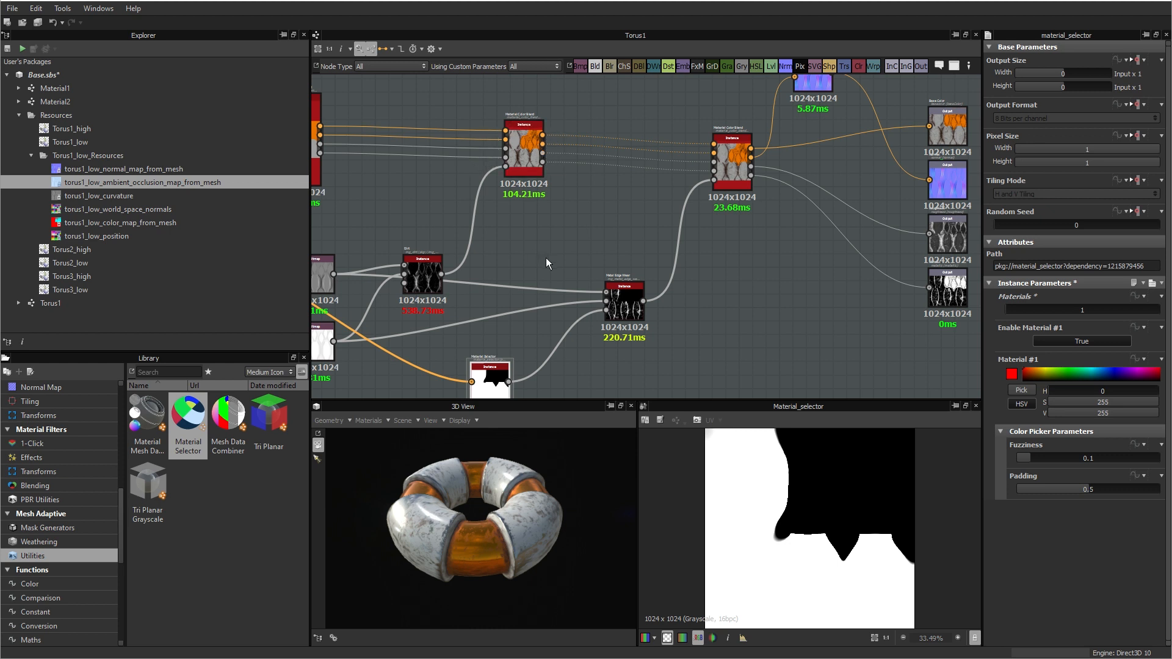
pyautogui.moveTo(546, 258); pyautogui.dragTo(535, 269, button='middle')
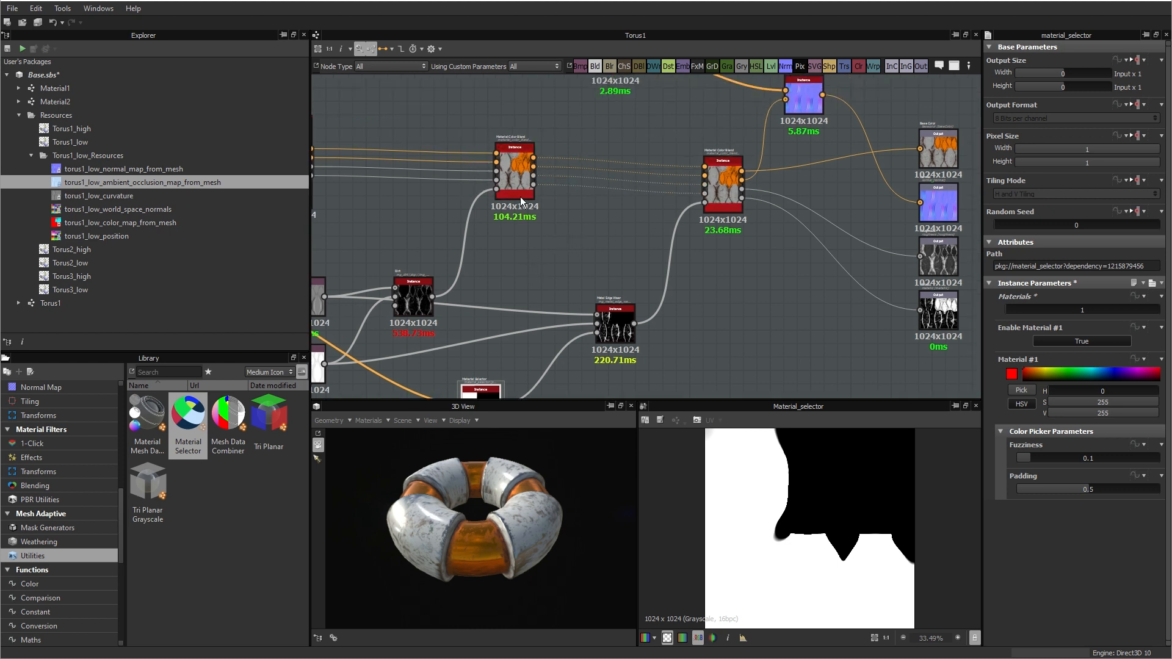
pyautogui.scroll(3, 514, 472)
pyautogui.moveTo(514, 471); pyautogui.dragTo(581, 489)
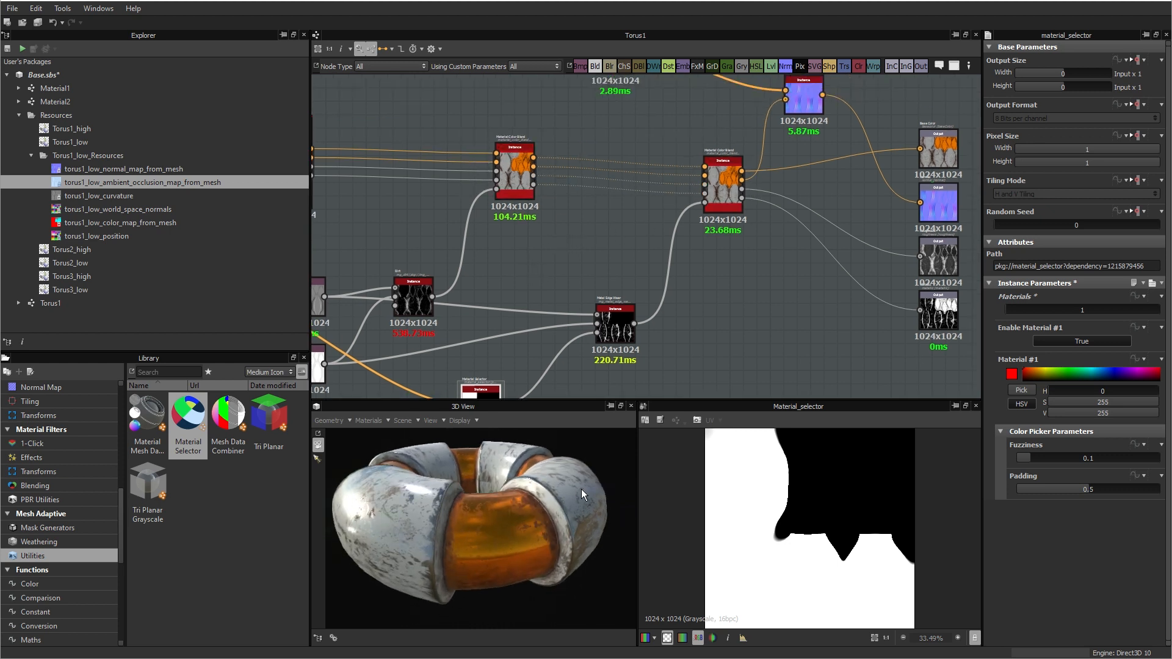
pyautogui.scroll(5, 516, 474)
pyautogui.scroll(-3, 451, 518)
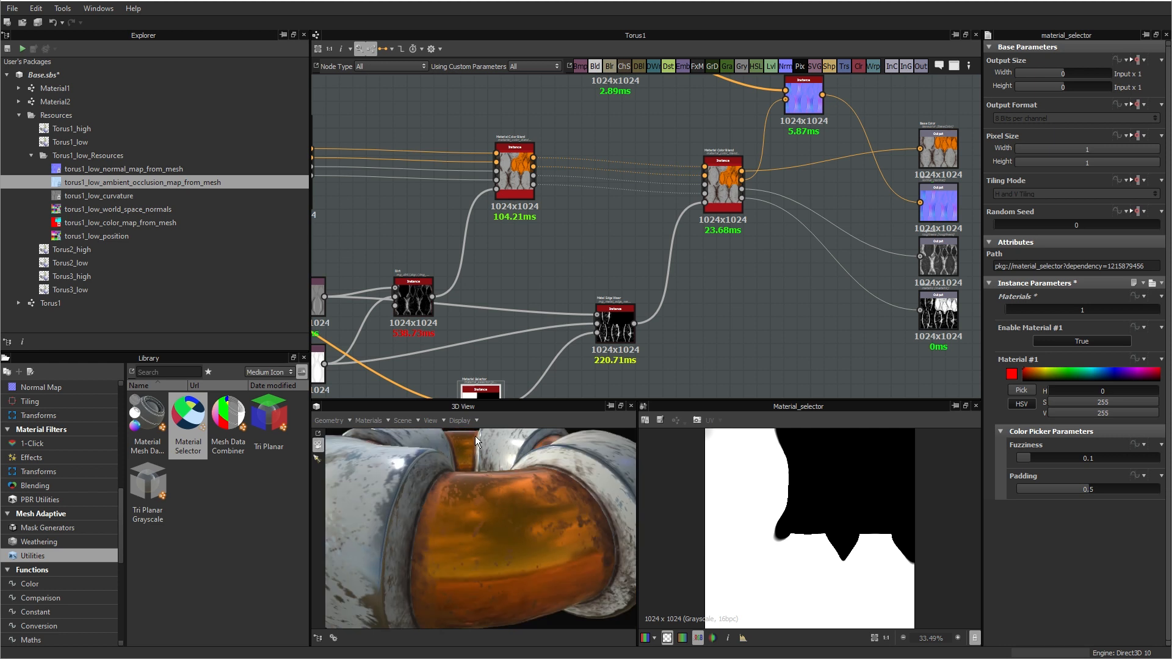
pyautogui.moveTo(708, 330); pyautogui.dragTo(721, 326, button='middle')
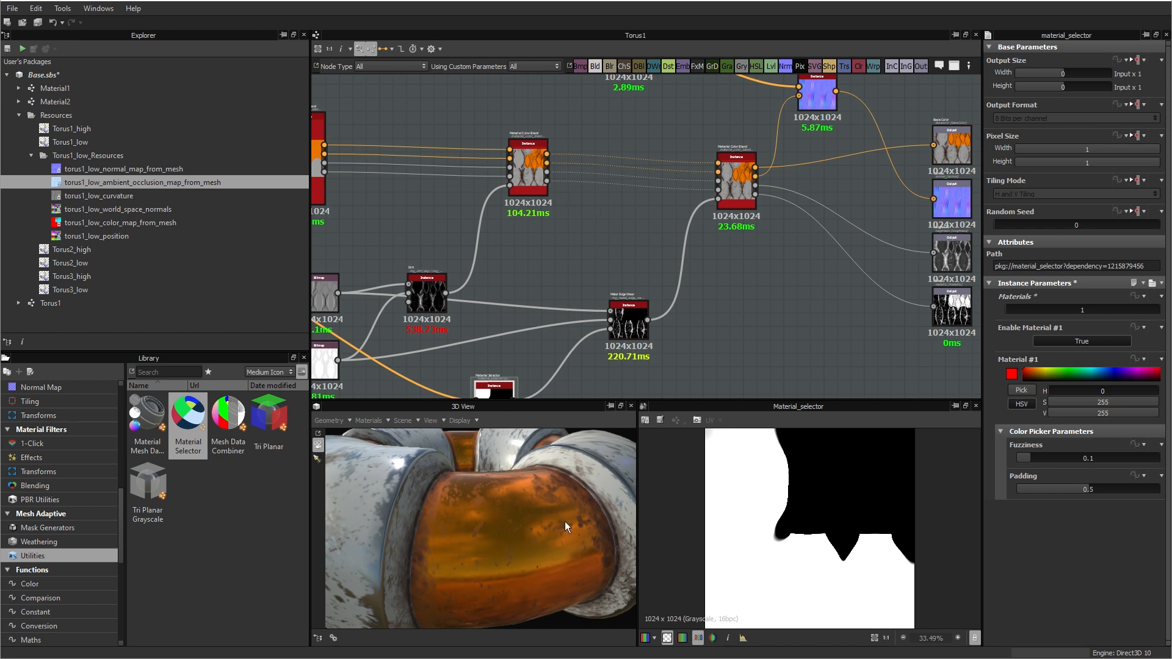
pyautogui.moveTo(565, 522); pyautogui.dragTo(532, 552)
pyautogui.scroll(-5, 508, 507)
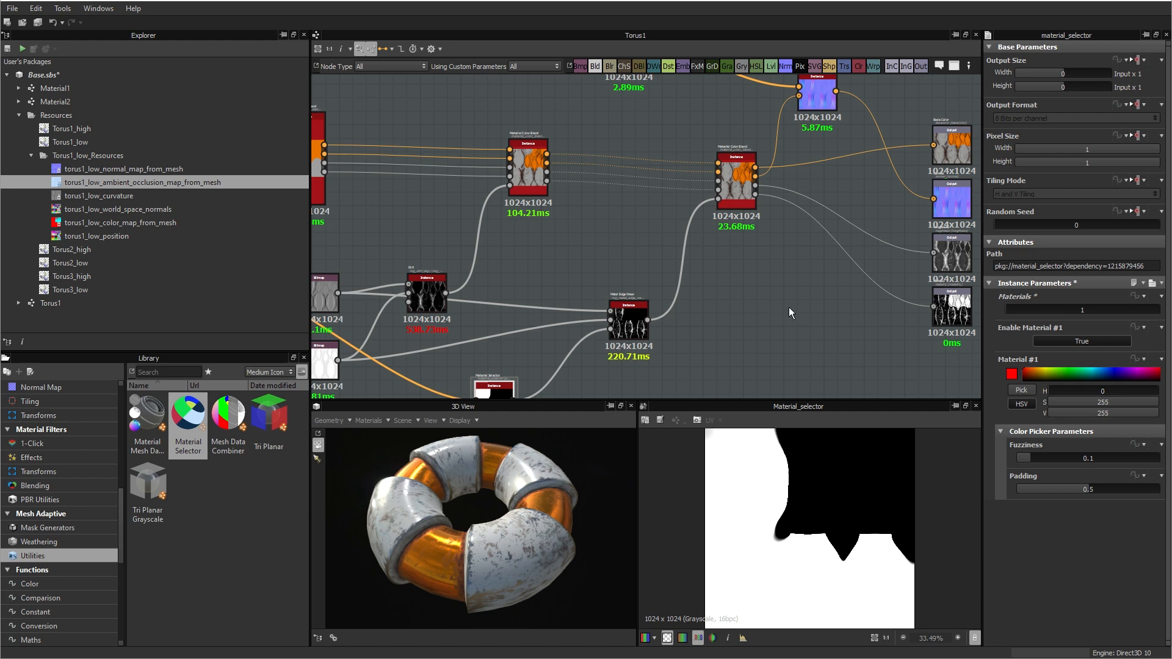
# Step: Add a new Output node to the graph and place it below the existing metallic output
pyautogui.moveTo(788, 307); pyautogui.dragTo(629, 341, button='middle')
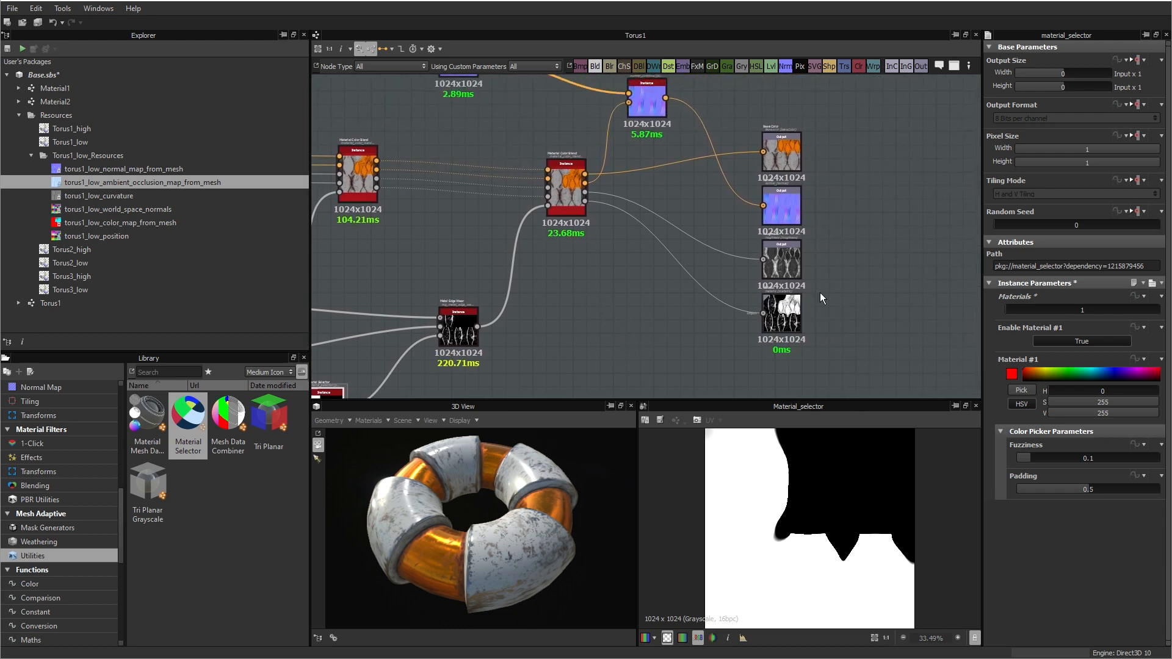
pyautogui.scroll(2, 827, 170)
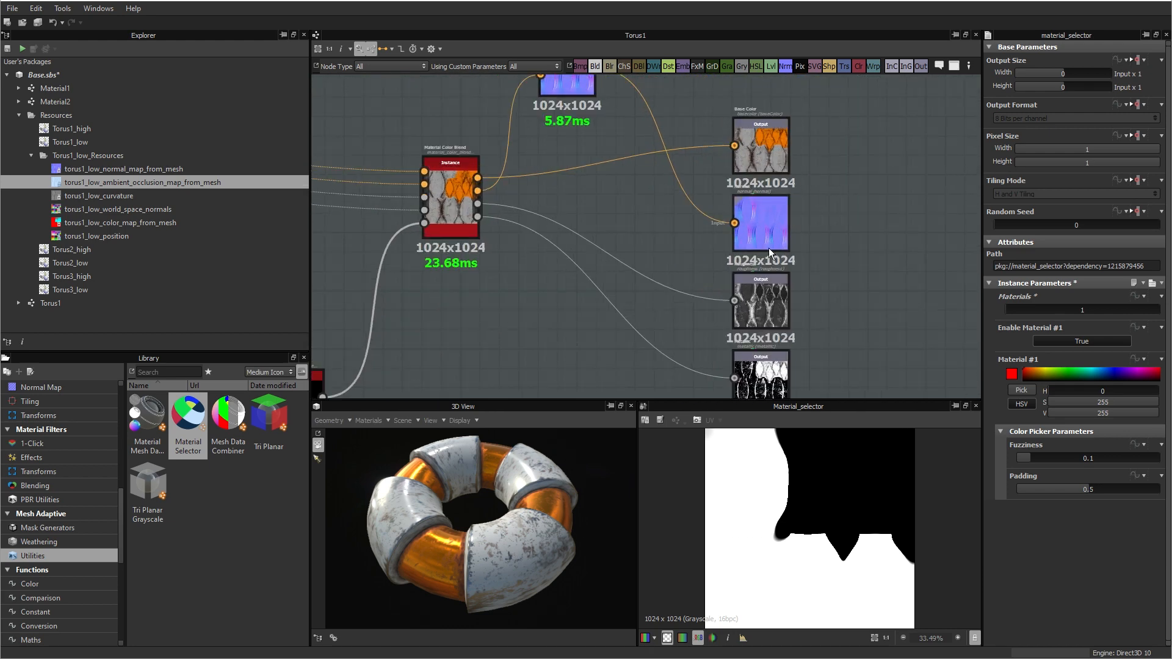
pyautogui.scroll(-1, 787, 306)
pyautogui.moveTo(840, 319); pyautogui.dragTo(811, 276, button='middle')
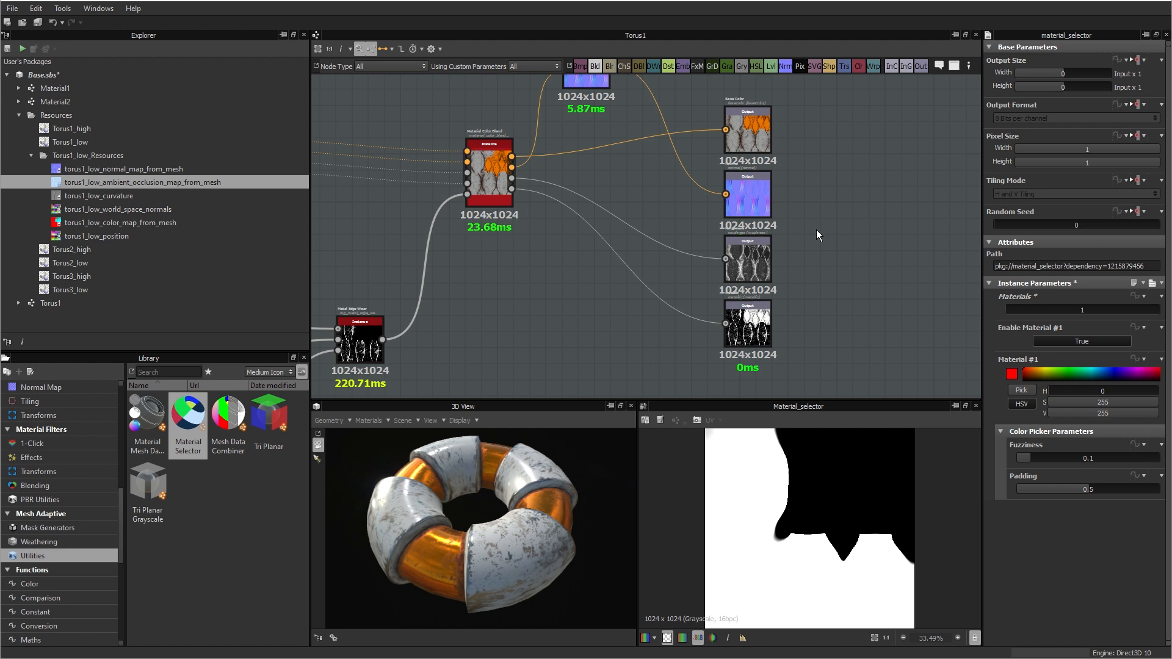
pyautogui.moveTo(843, 249); pyautogui.dragTo(815, 169, button='middle')
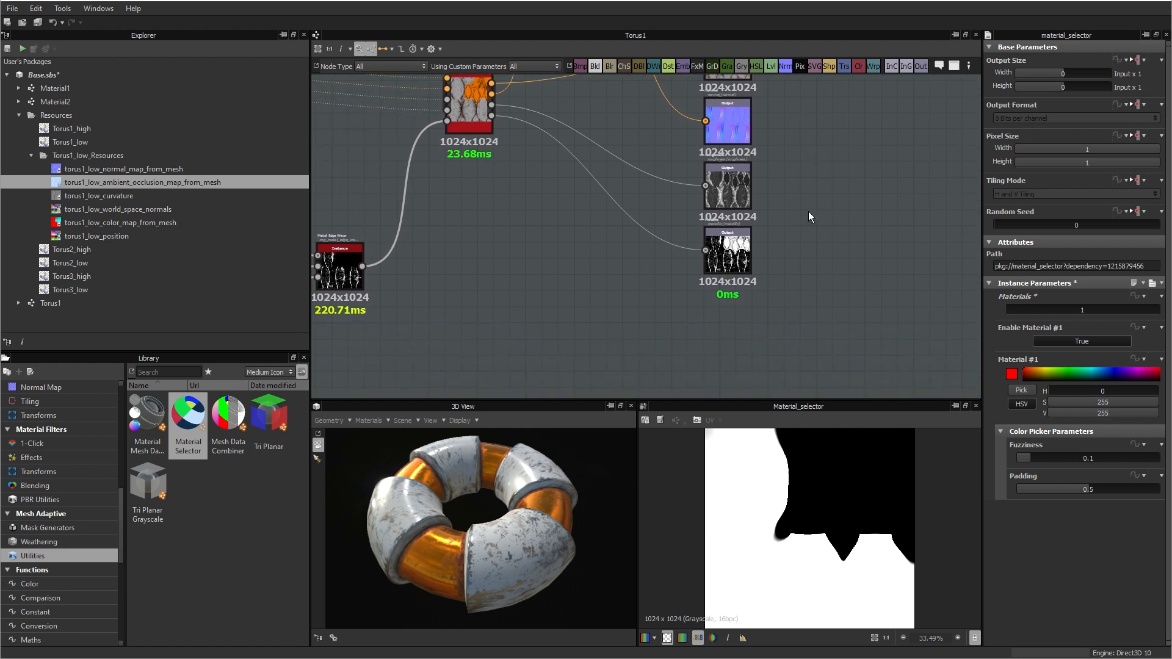
pyautogui.rightClick(542, 297)
pyautogui.moveTo(599, 302)
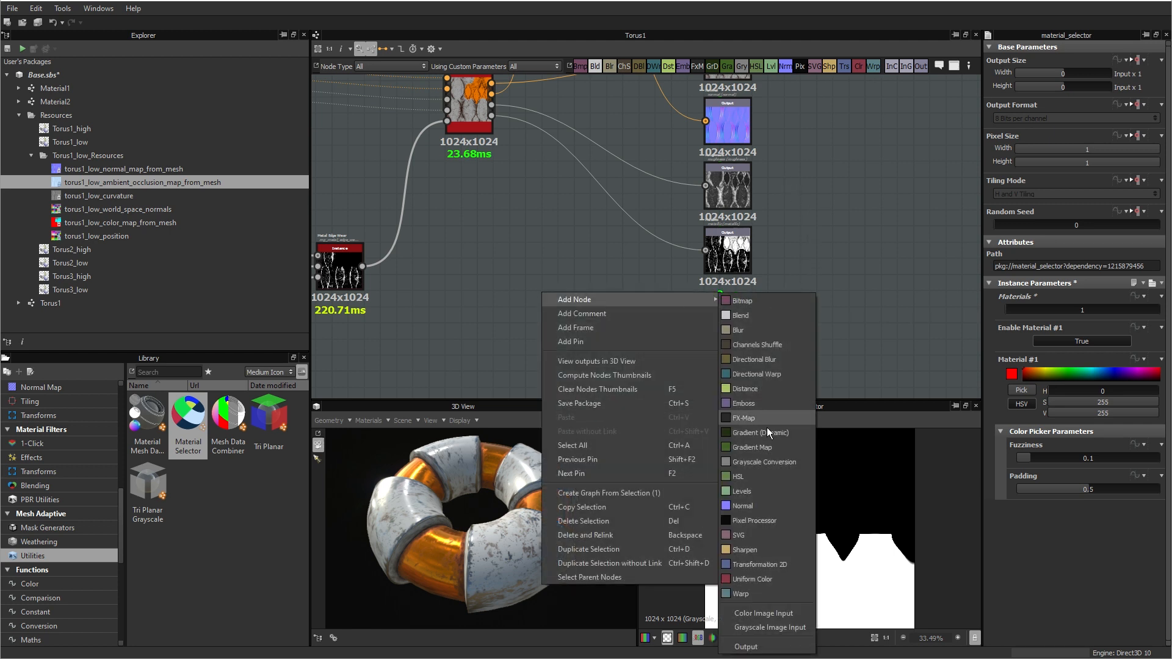
pyautogui.click(747, 647)
pyautogui.moveTo(542, 317); pyautogui.dragTo(732, 329)
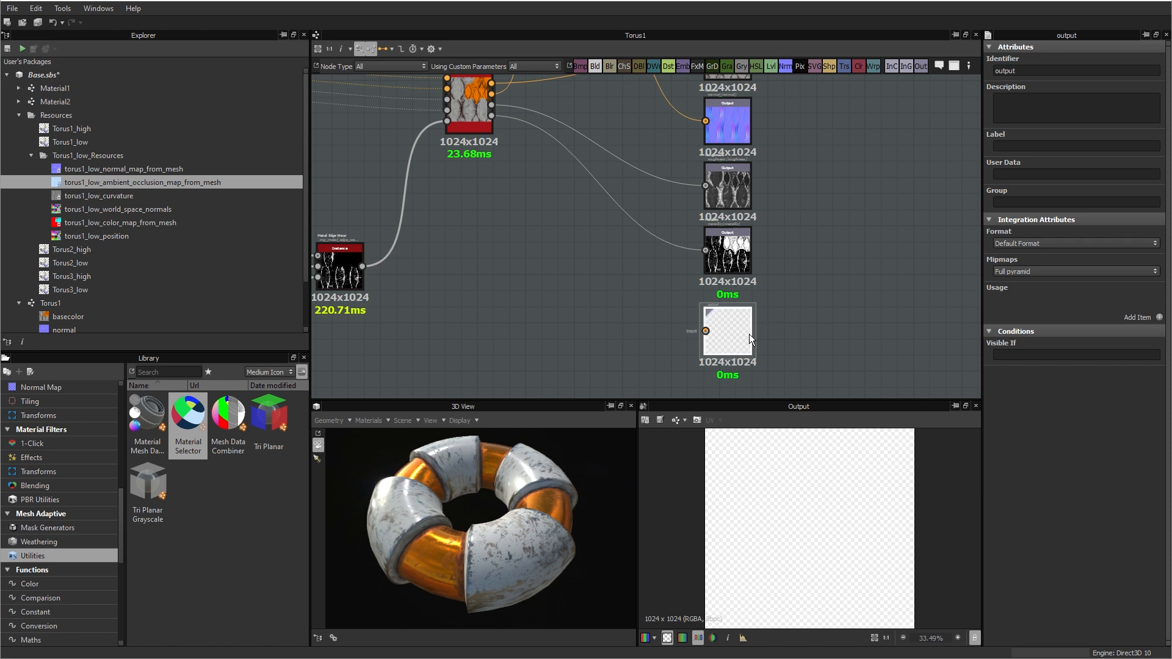
# Step: Set the new Output node's identifier to metalnessSoftness
pyautogui.doubleClick(1031, 71)
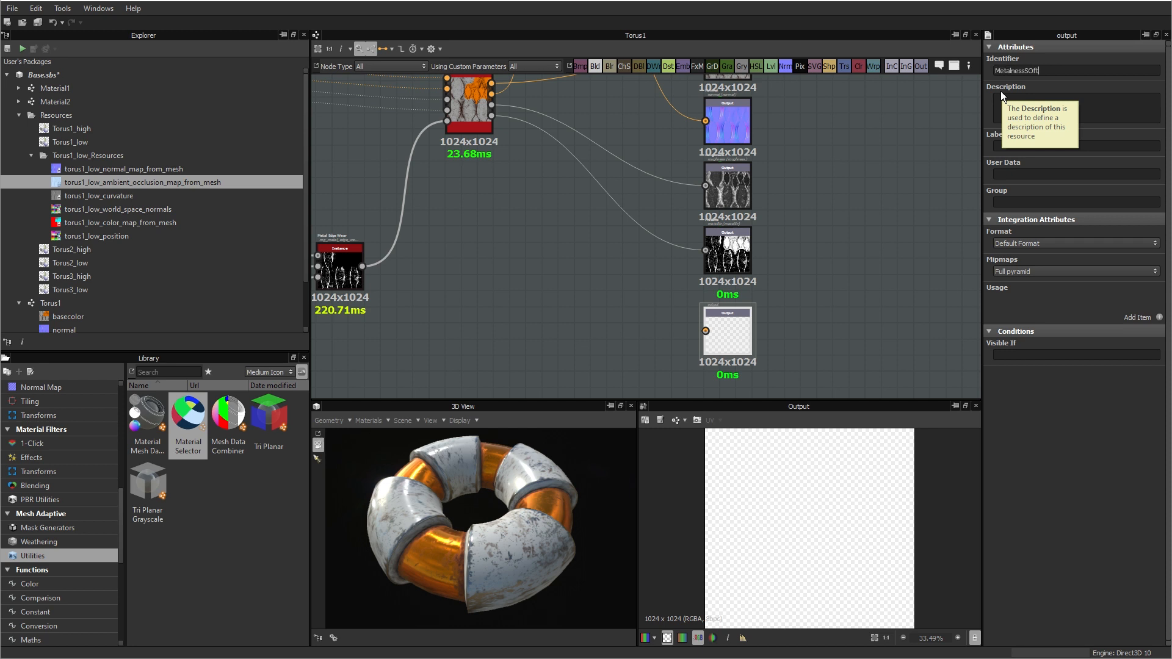
pyautogui.press('BackSpace')
pyautogui.press('BackSpace')
pyautogui.write('ness')
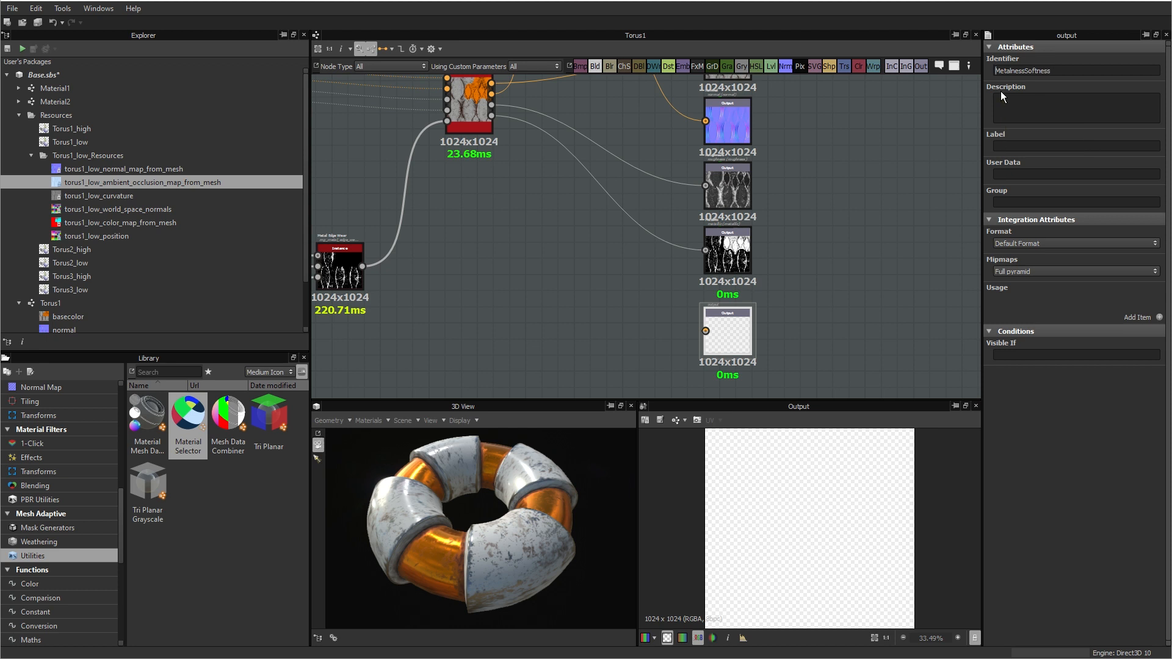
pyautogui.press('Home')
pyautogui.press('Delete')
pyautogui.write('m')
# Step: Add an RGB-A Merge node and connect its output to the metalnessSoftness Output node
pyautogui.moveTo(801, 327); pyautogui.dragTo(834, 267, button='middle')
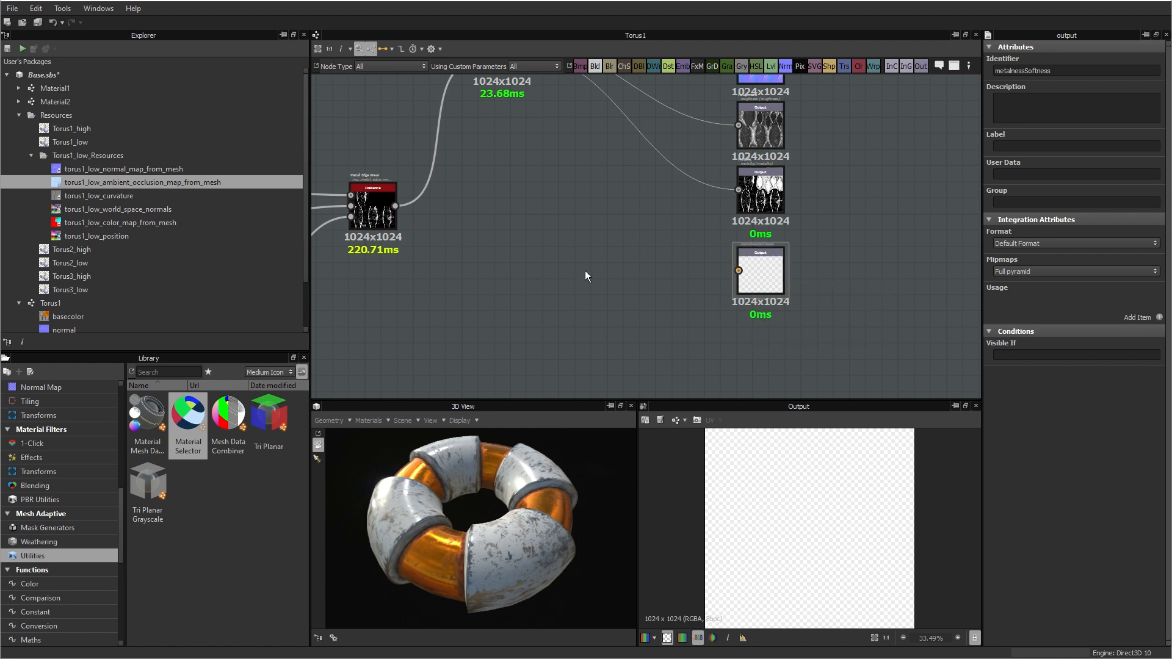
pyautogui.press('space')
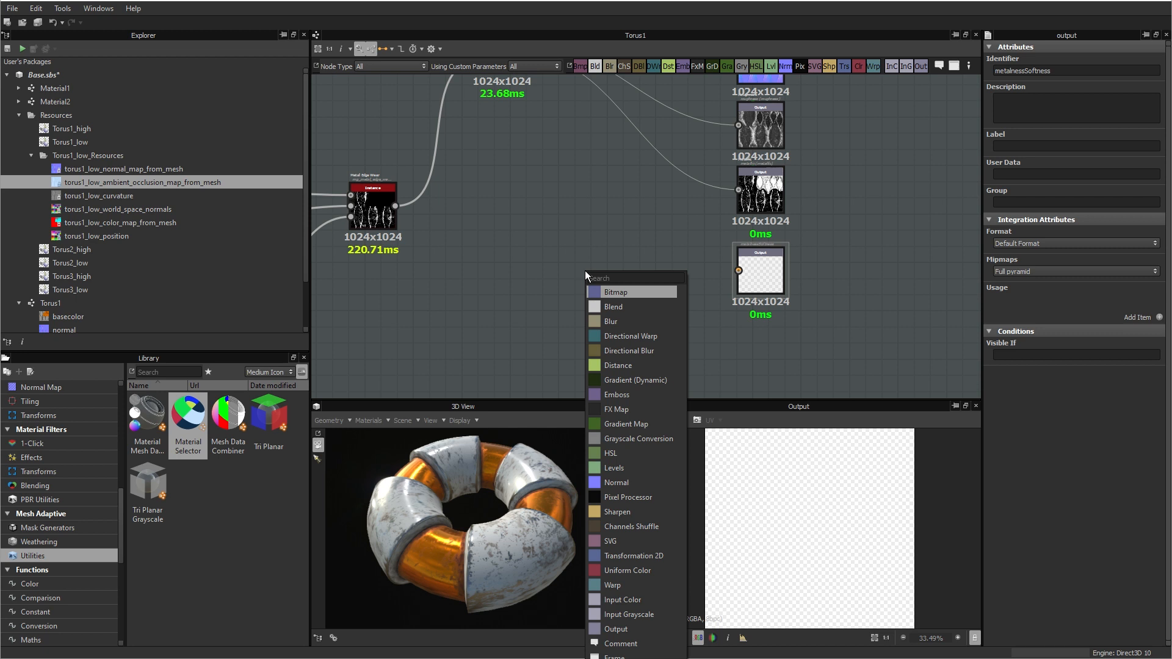
pyautogui.write('rgb')
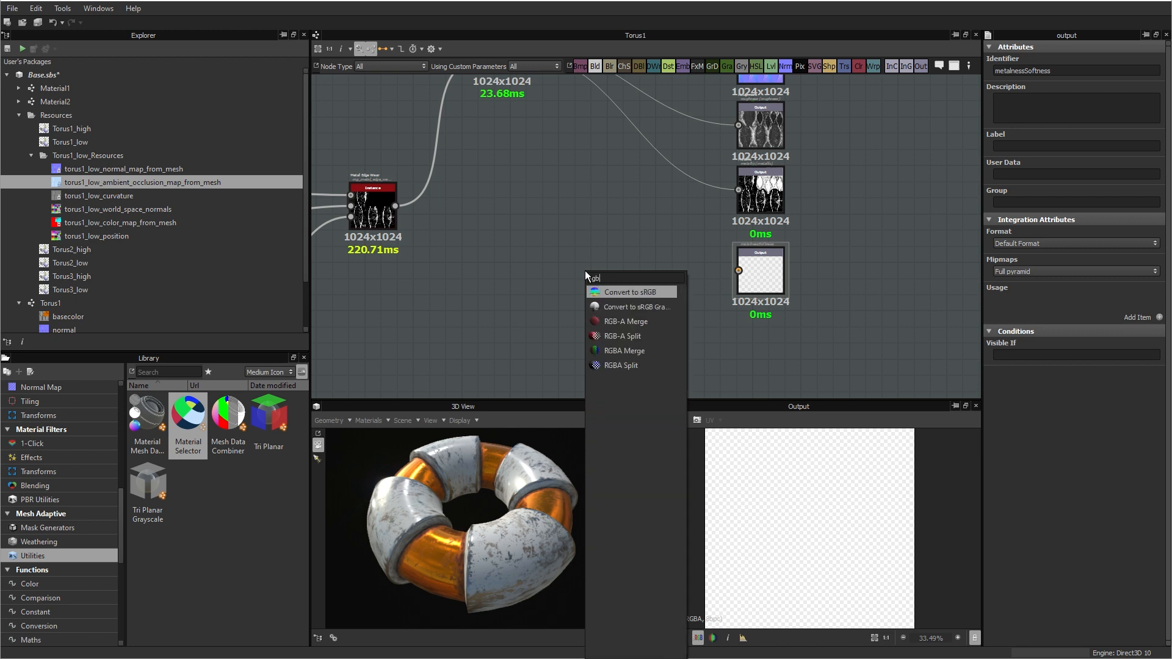
pyautogui.click(625, 323)
pyautogui.moveTo(578, 284); pyautogui.dragTo(738, 270)
# Step: Connect the final Material Color Blend's Metallic output to the RGB input of the RGB-A Merge node
pyautogui.scroll(-2, 681, 235)
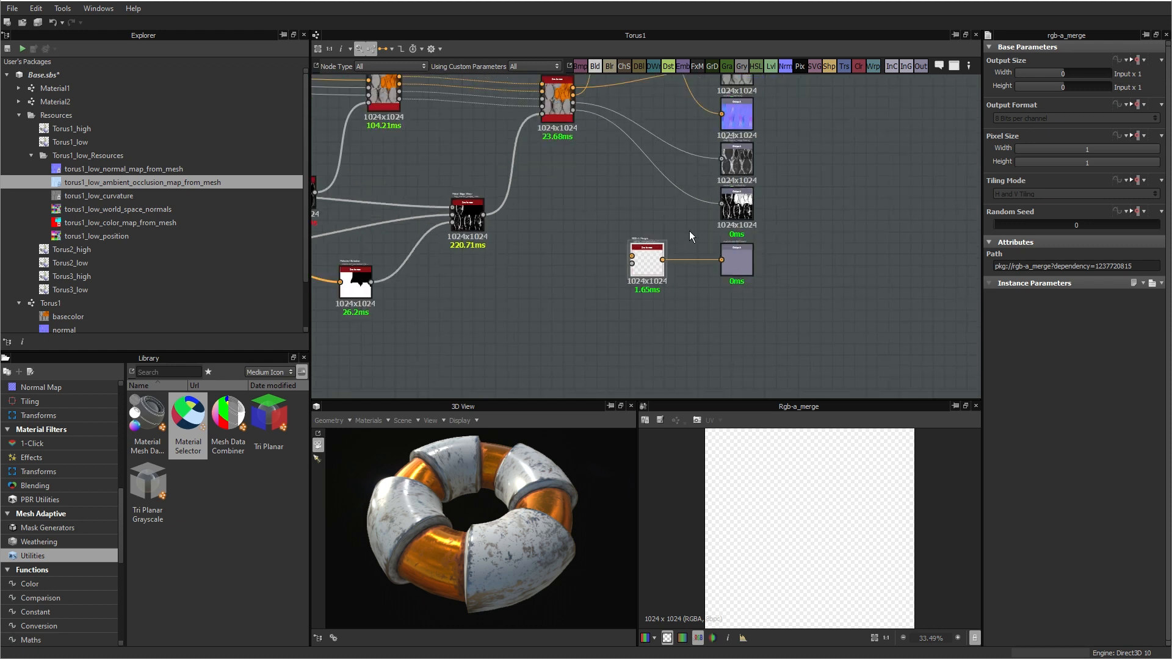
pyautogui.moveTo(690, 231); pyautogui.dragTo(707, 276, button='middle')
pyautogui.scroll(3, 639, 313)
pyautogui.scroll(-2, 670, 285)
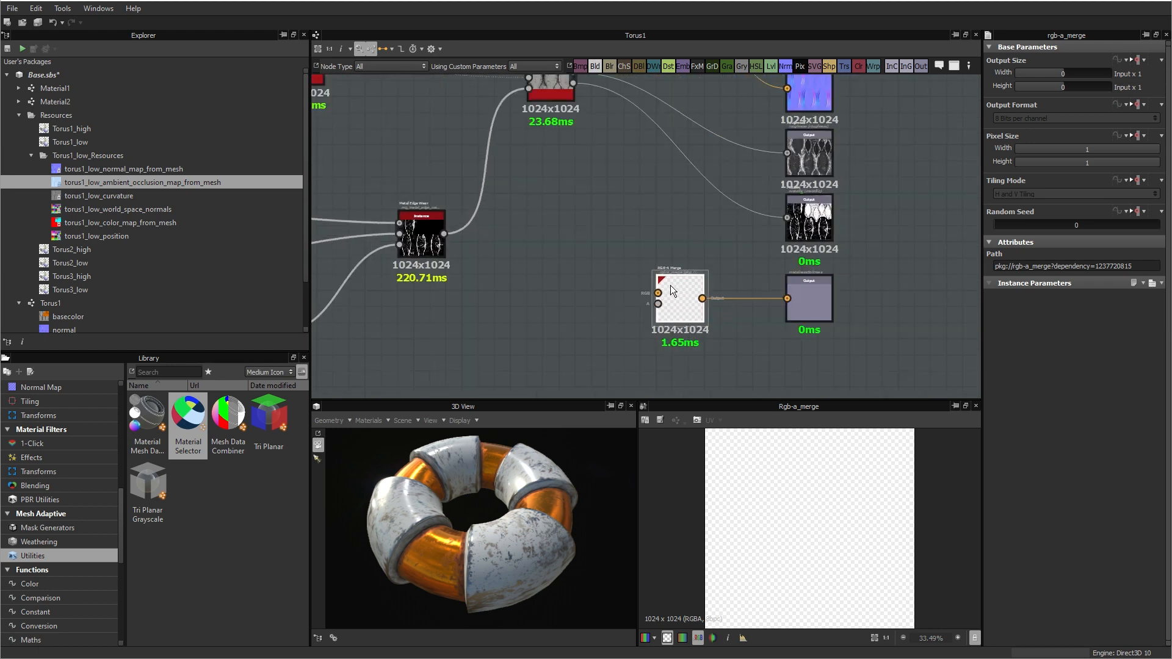
pyautogui.moveTo(617, 223); pyautogui.dragTo(630, 297, button='middle')
pyautogui.scroll(2, 596, 218)
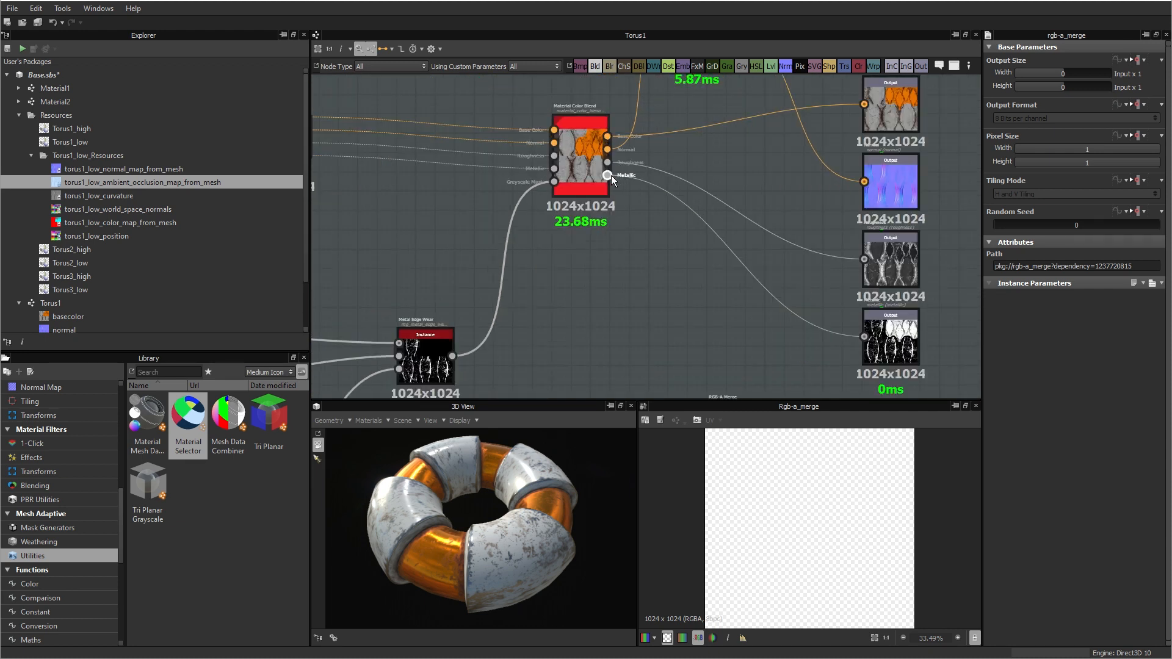
pyautogui.moveTo(608, 176); pyautogui.dragTo(705, 316)
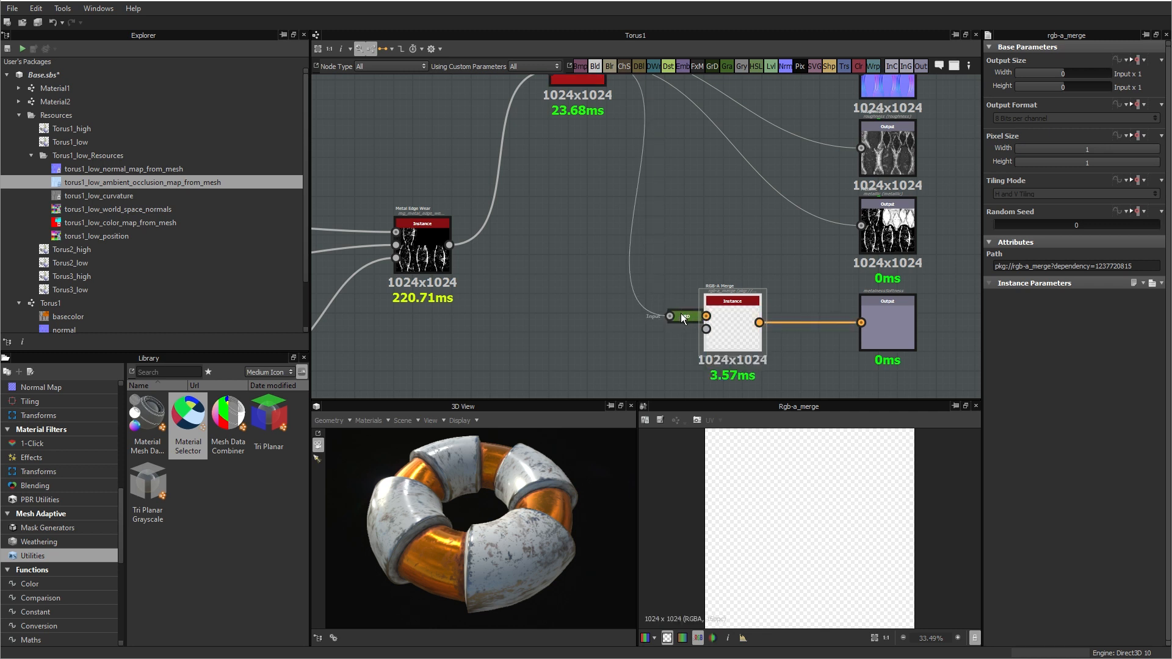
# Step: Add an Invert Grayscale node that feeds the final Material Color Blend's inverted Roughness into the RGB-A Merge's alpha input
pyautogui.scroll(-1, 738, 237)
pyautogui.moveTo(701, 218); pyautogui.dragTo(699, 239, button='middle')
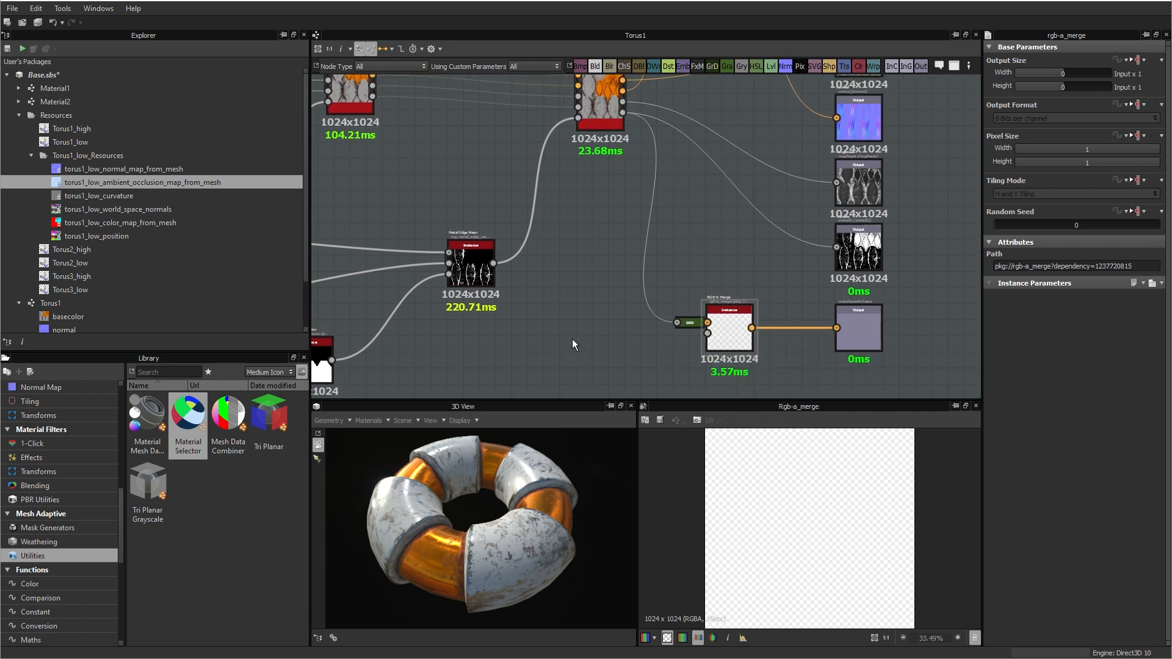
pyautogui.press('space')
pyautogui.write('inv')
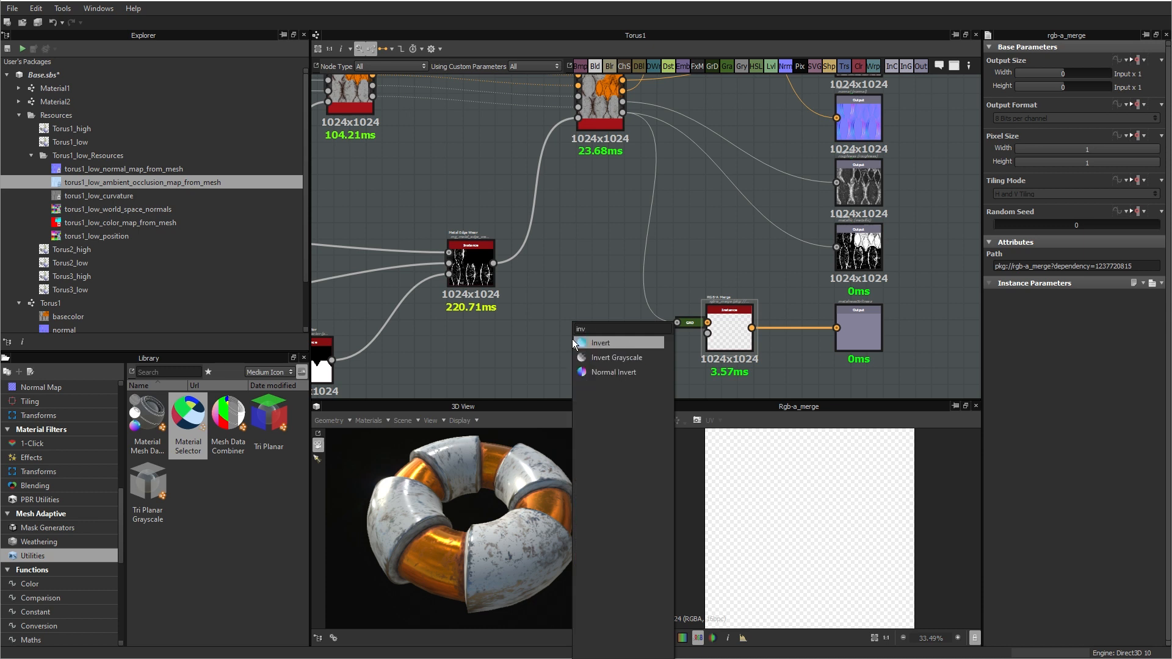
pyautogui.click(609, 357)
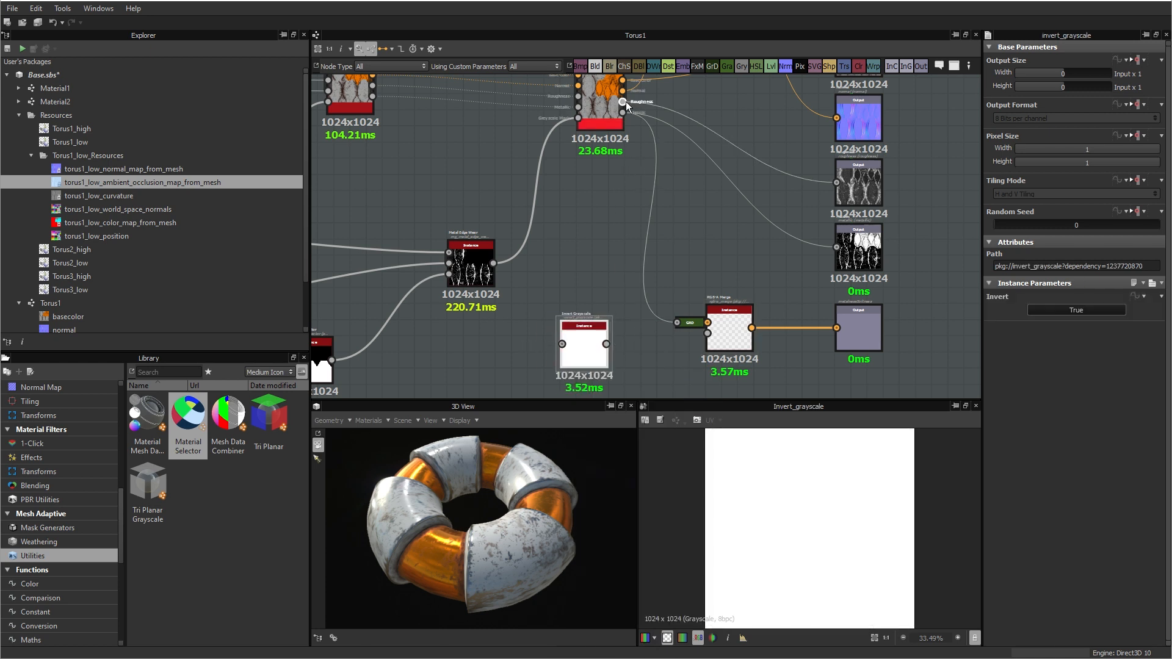
pyautogui.moveTo(540, 339); pyautogui.dragTo(708, 333)
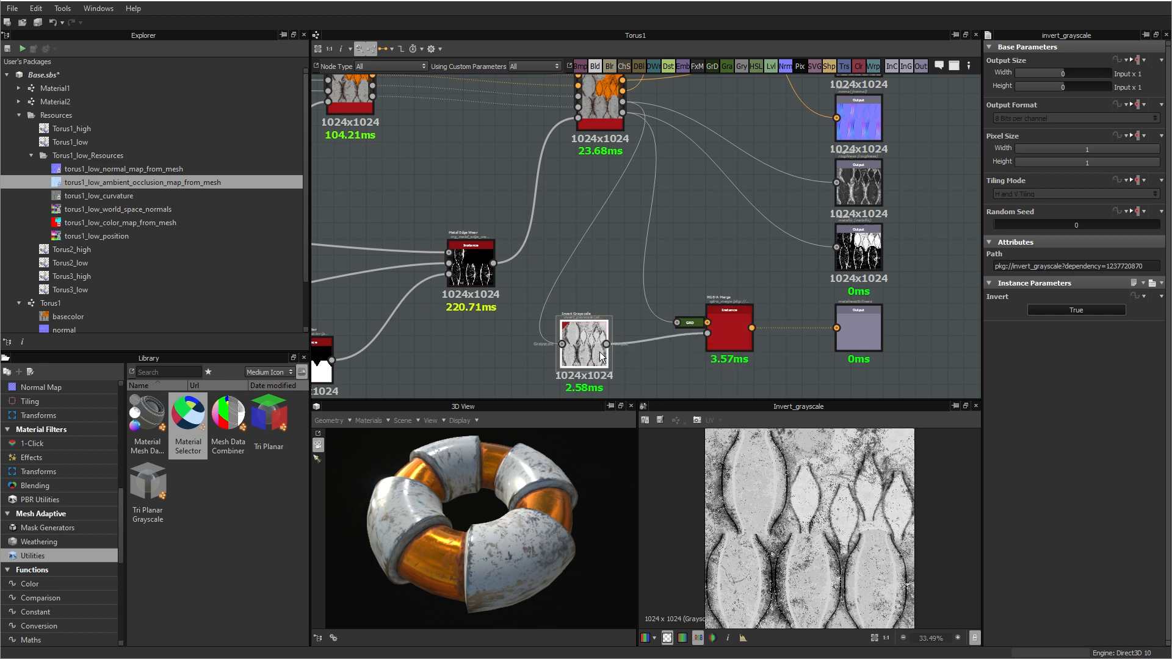
# Step: Move the Invert Grayscale and RGB-A Merge nodes closer to the metalnessSoftness output and preview that output in the 2D view
pyautogui.moveTo(599, 352); pyautogui.dragTo(622, 343)
pyautogui.moveTo(729, 329); pyautogui.dragTo(794, 326)
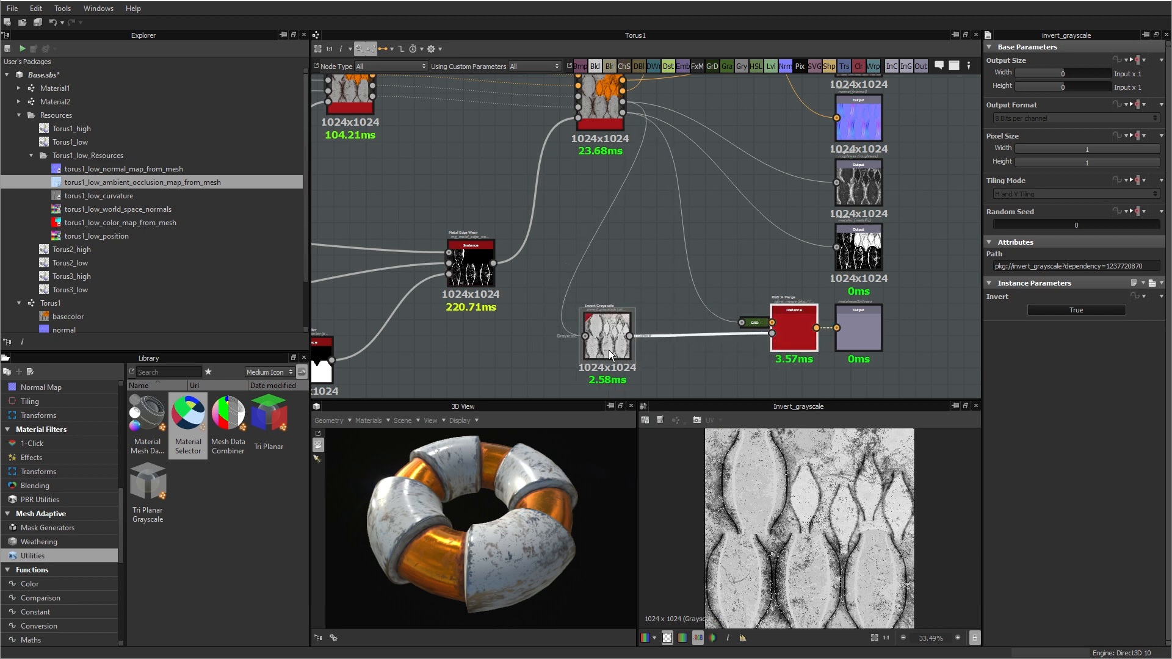
pyautogui.moveTo(609, 350); pyautogui.dragTo(684, 339)
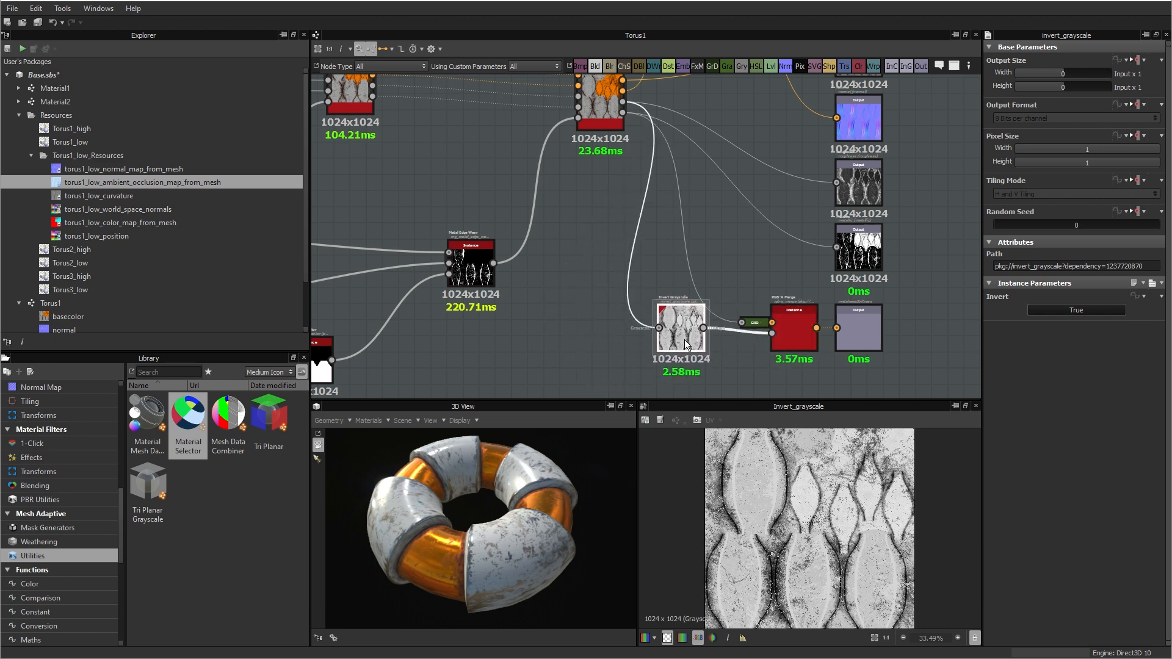
pyautogui.doubleClick(851, 328)
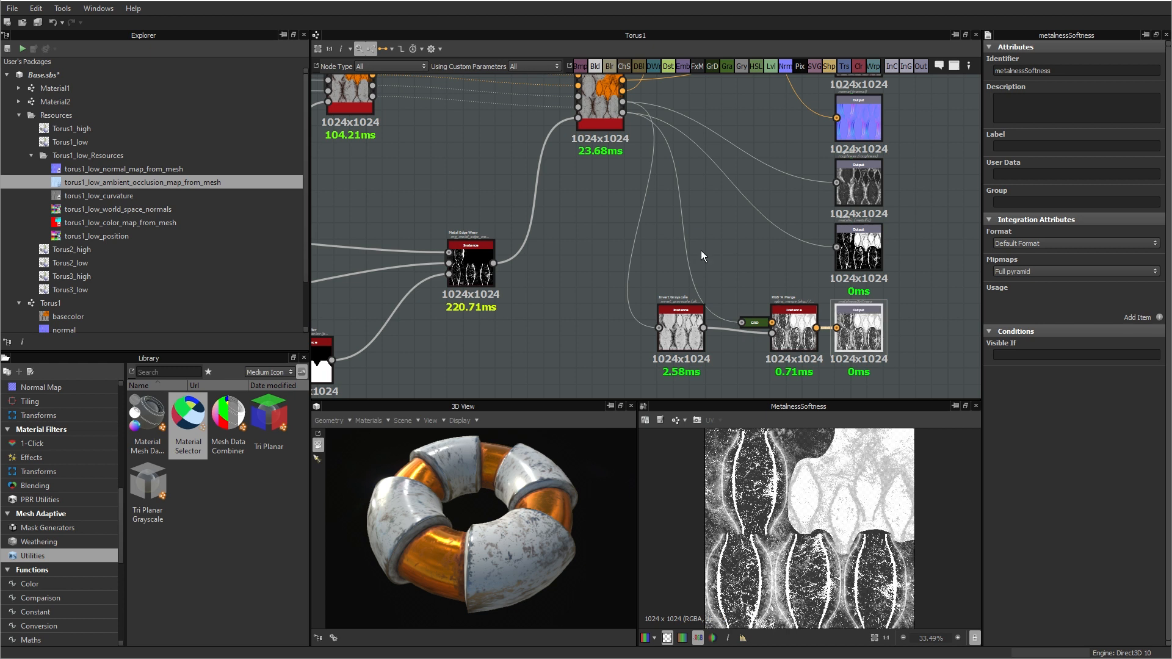
# Step: Collapse the Torus1_low_Resources folder and save the Base.sbs package
pyautogui.click(31, 155)
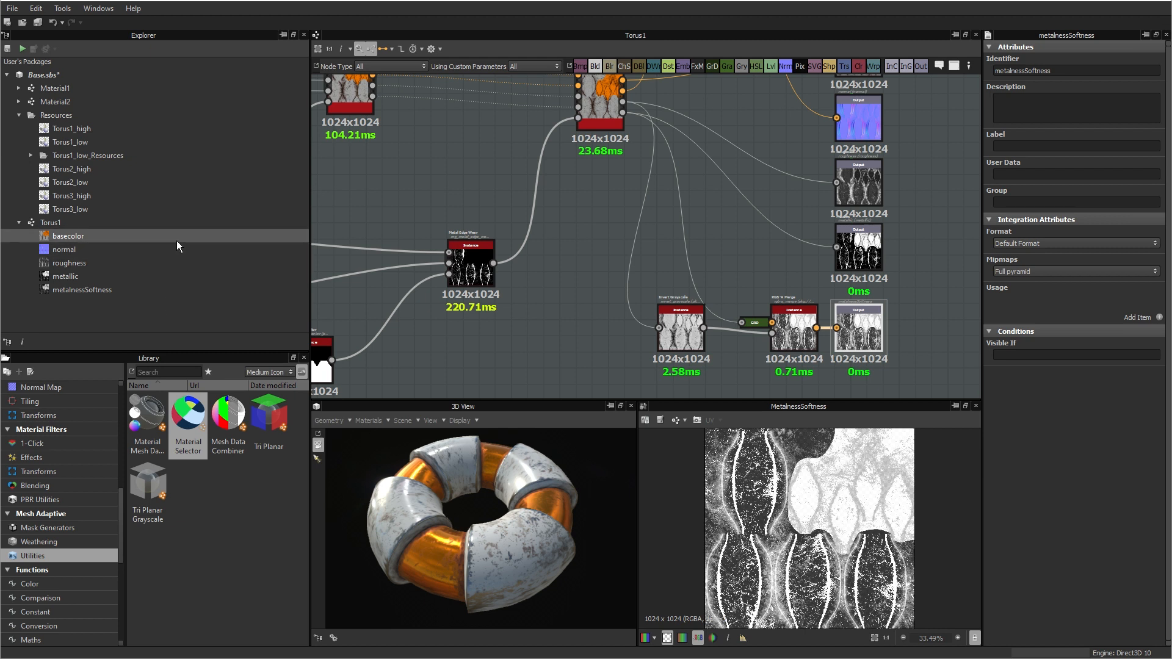
pyautogui.click(12, 8)
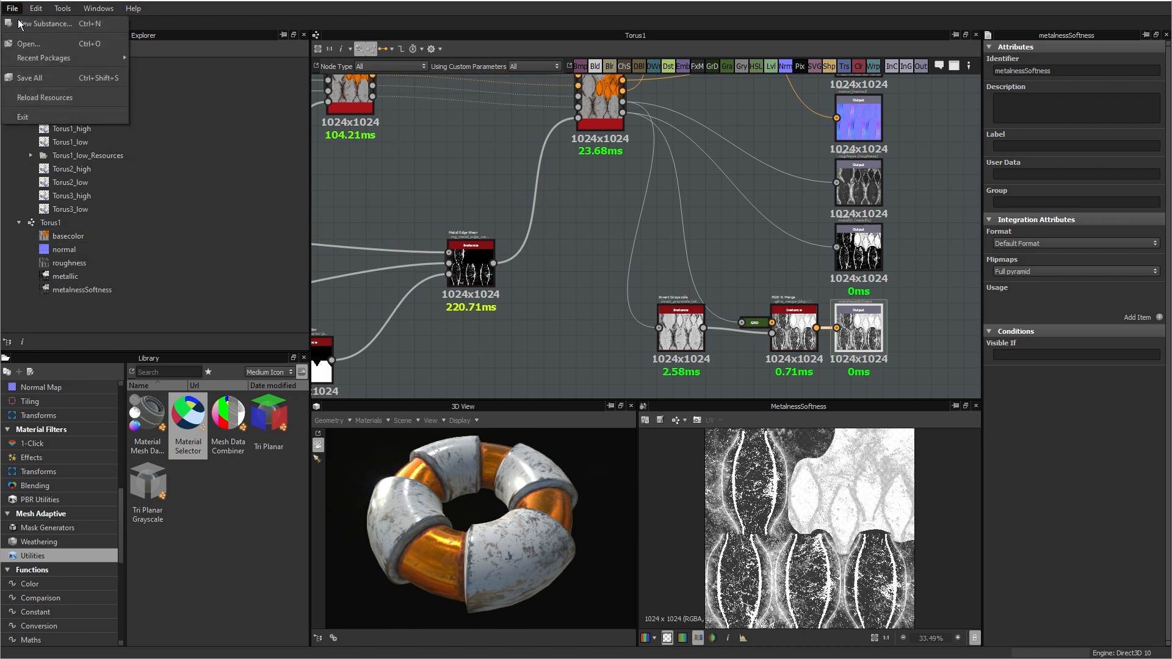
pyautogui.click(39, 77)
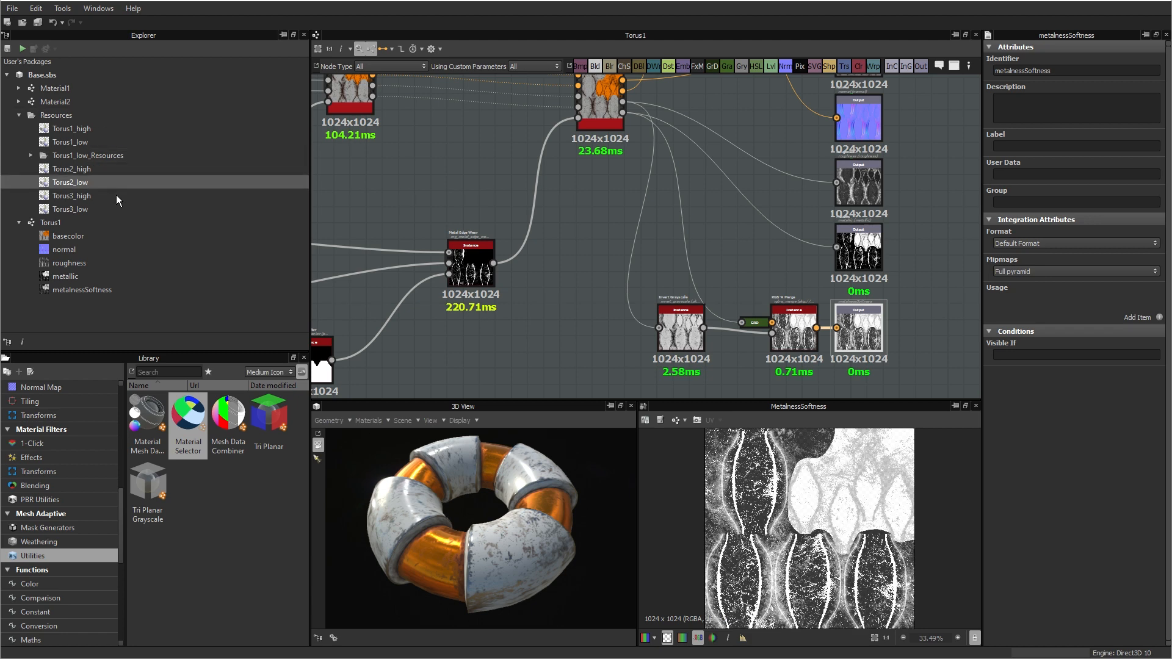
# Step: Export all Torus1 graph outputs as PNG bitmaps to D:/OneDrive/HEAJ/Substance/Export and check the files in that folder
pyautogui.click(49, 224)
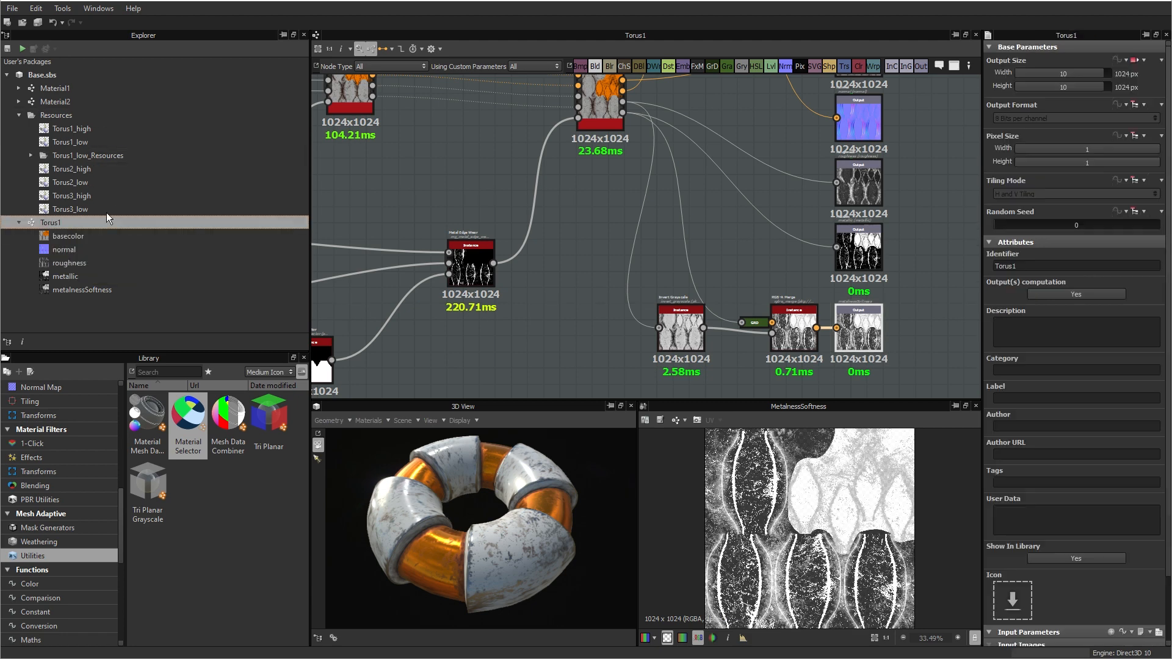
pyautogui.rightClick(49, 221)
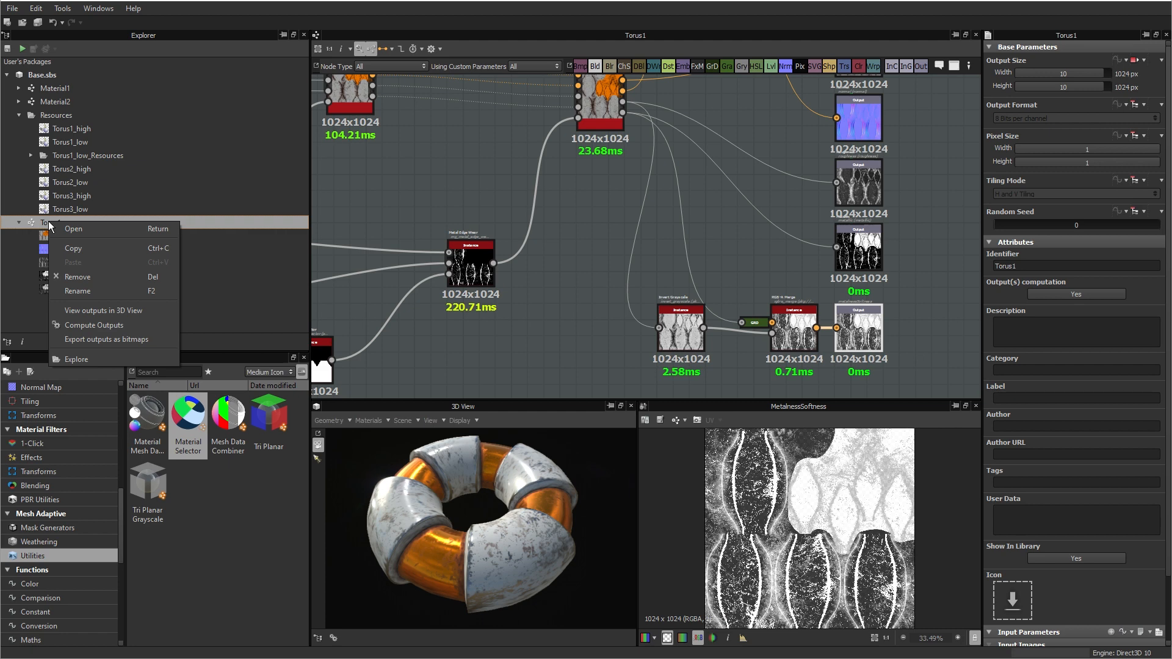
pyautogui.click(117, 339)
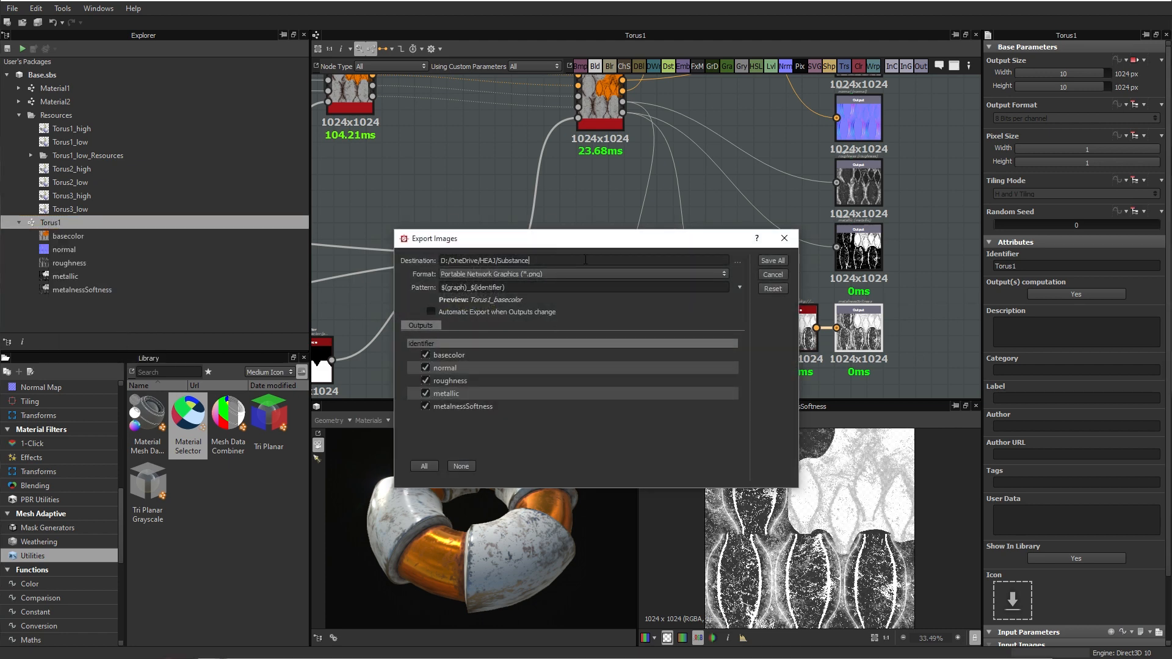
pyautogui.write('/Export')
pyautogui.click(772, 261)
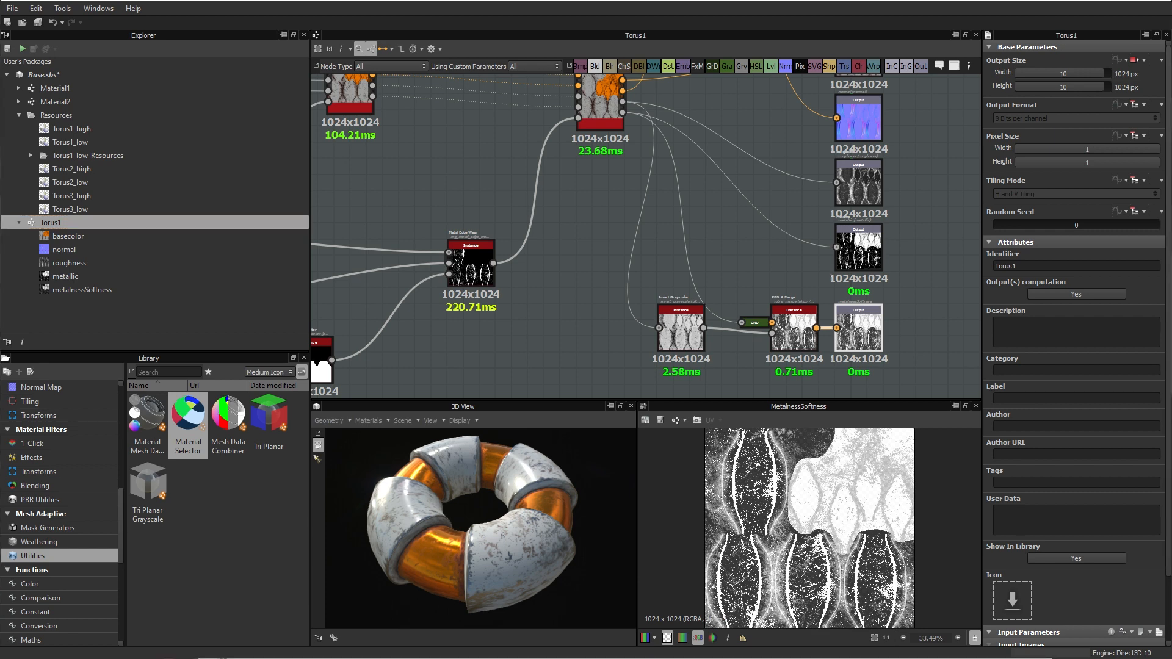
pyautogui.moveTo(1171, 287); pyautogui.dragTo(726, 183)
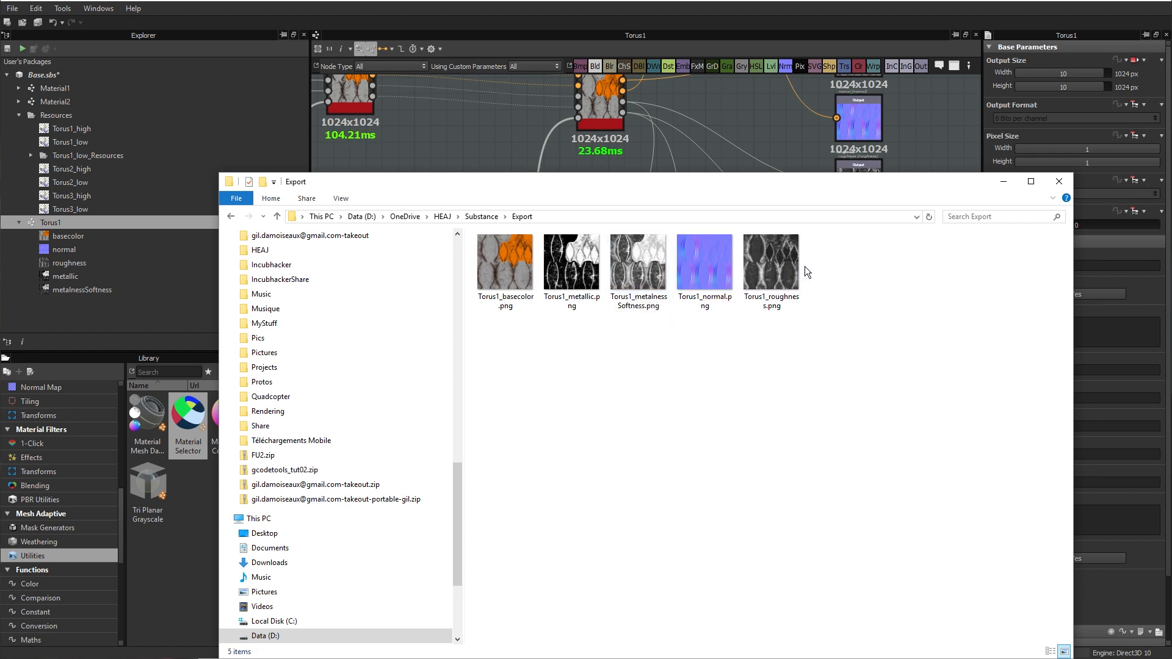
pyautogui.moveTo(692, 186); pyautogui.dragTo(1171, 305)
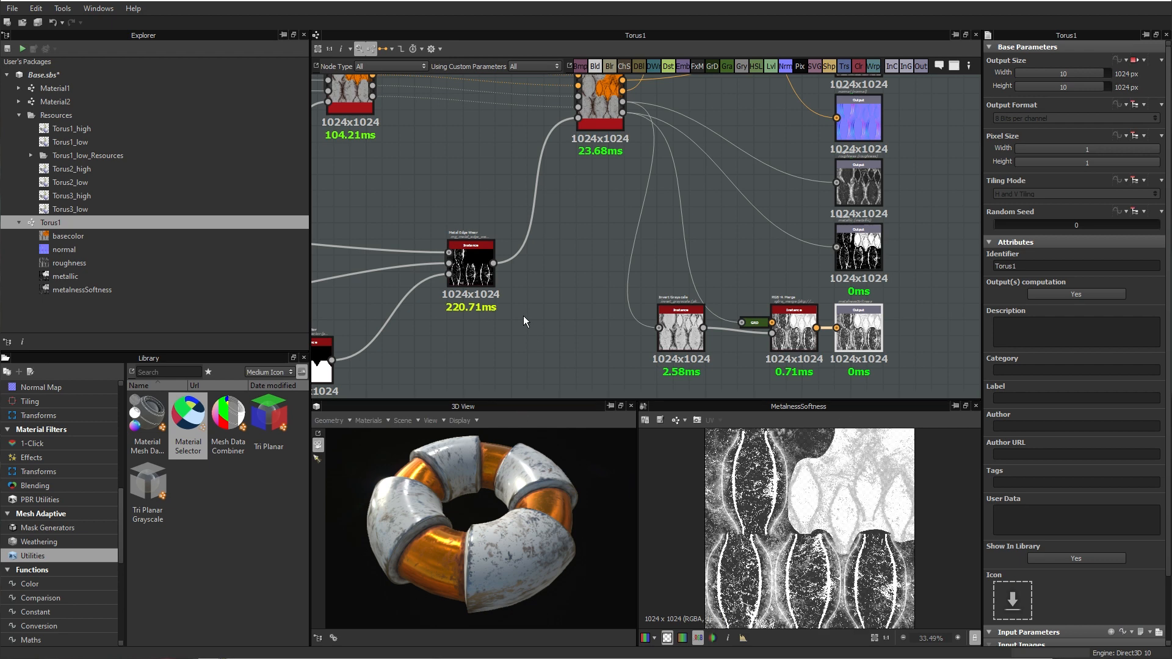
# Step: Collapse the Torus1 graph entry and bake the model information of Torus2_low with Torus2_high.obj as the high definition mesh
pyautogui.scroll(-4, 499, 235)
pyautogui.moveTo(499, 235); pyautogui.dragTo(656, 263, button='middle')
pyautogui.click(19, 223)
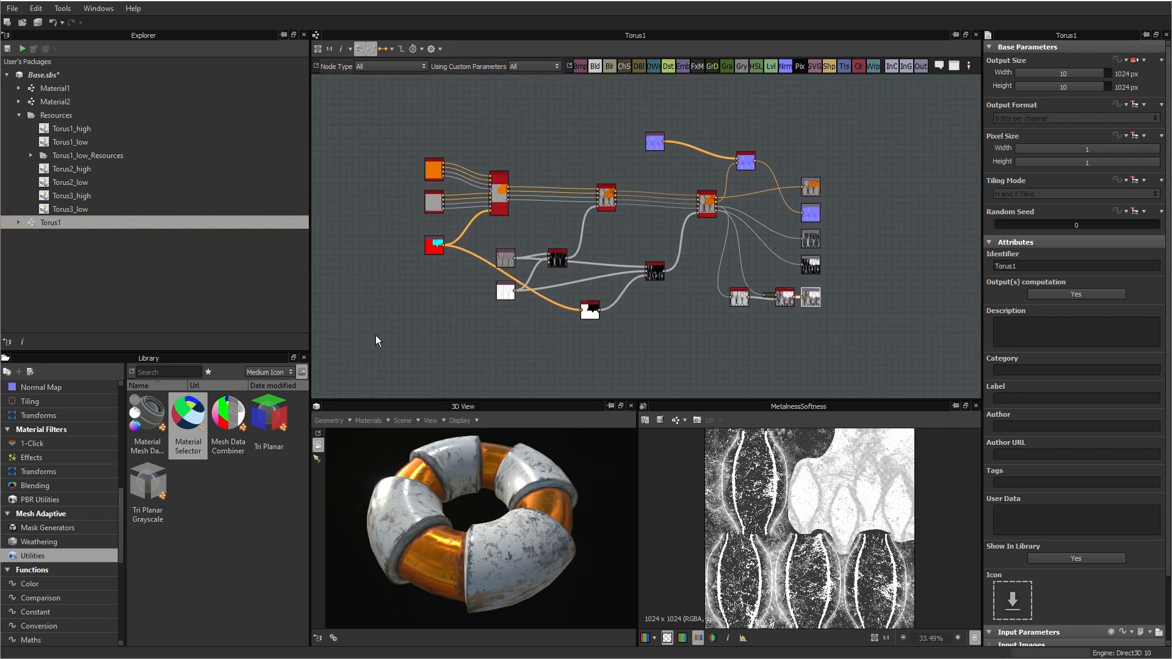
pyautogui.rightClick(75, 180)
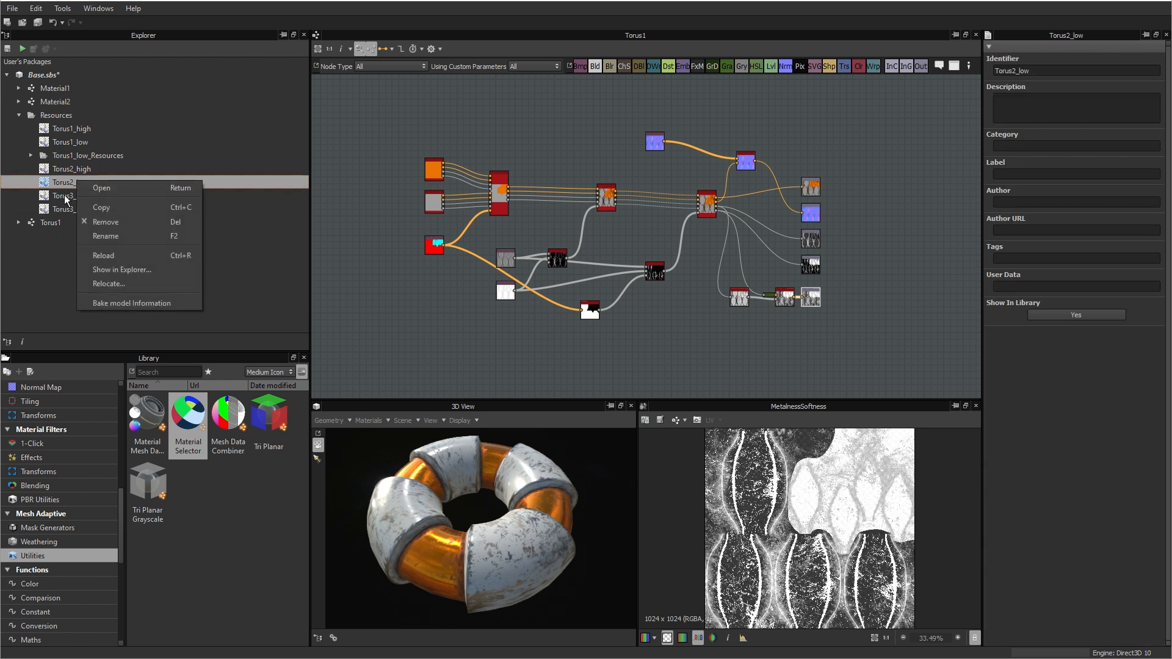
pyautogui.click(120, 303)
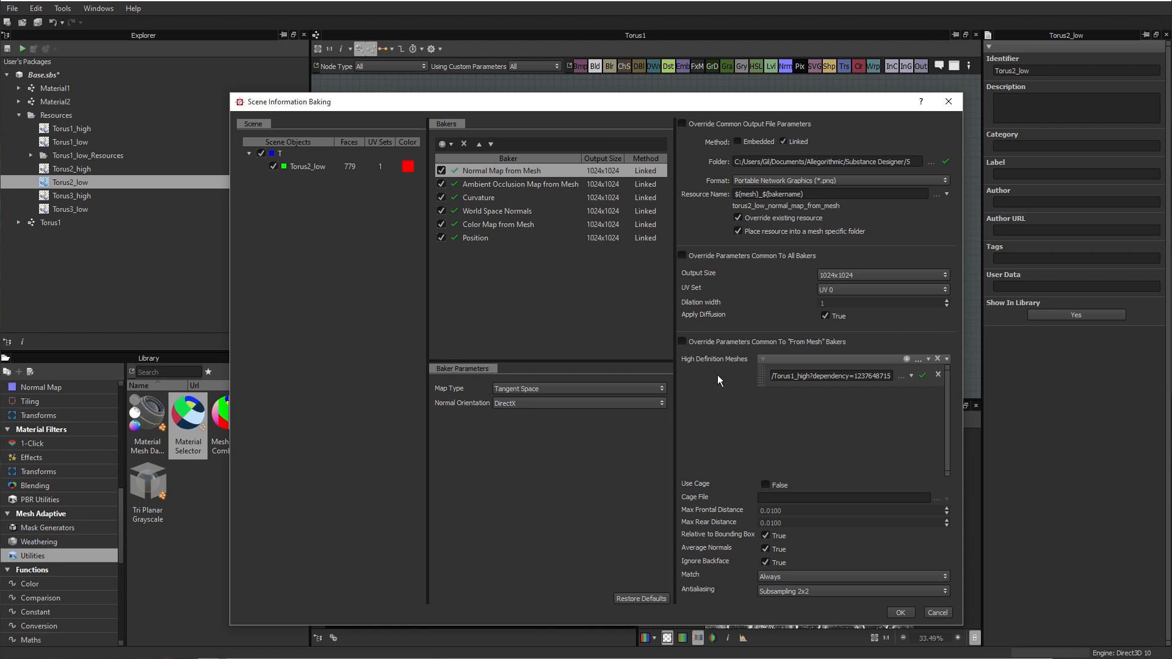
pyautogui.click(903, 376)
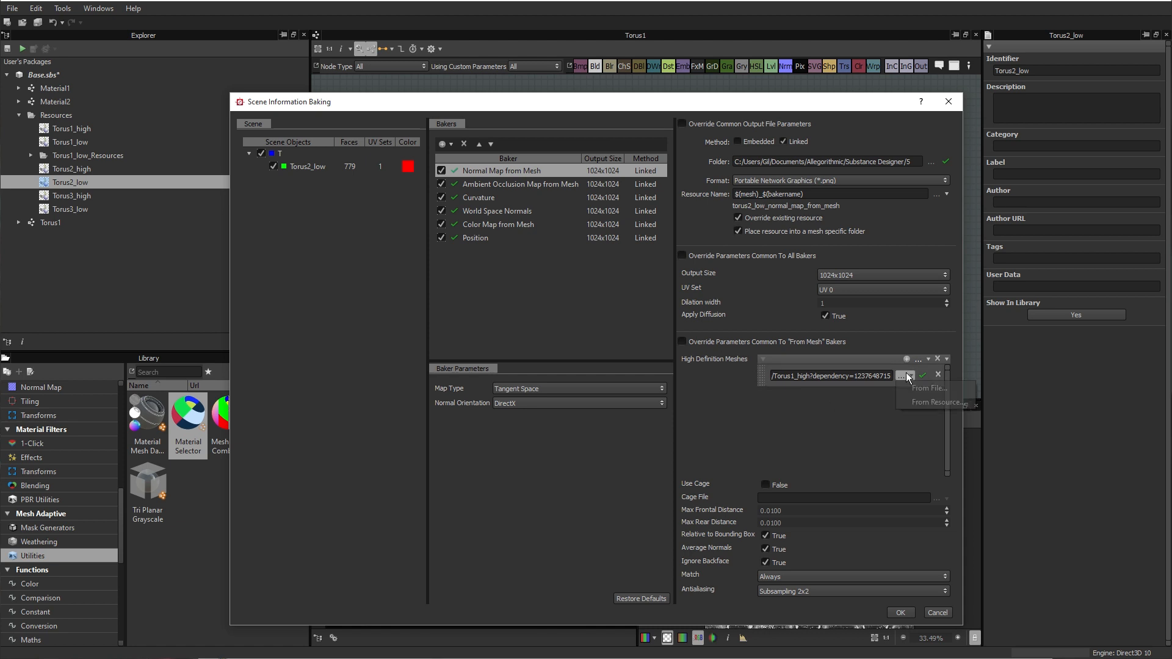
pyautogui.click(934, 401)
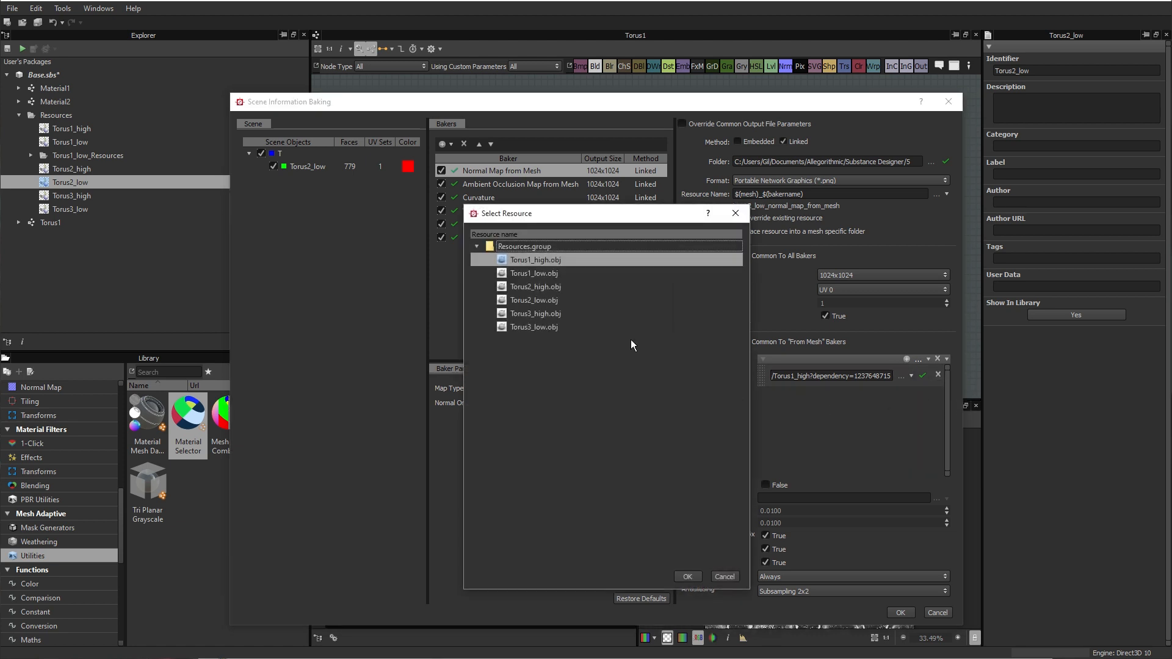
pyautogui.click(530, 288)
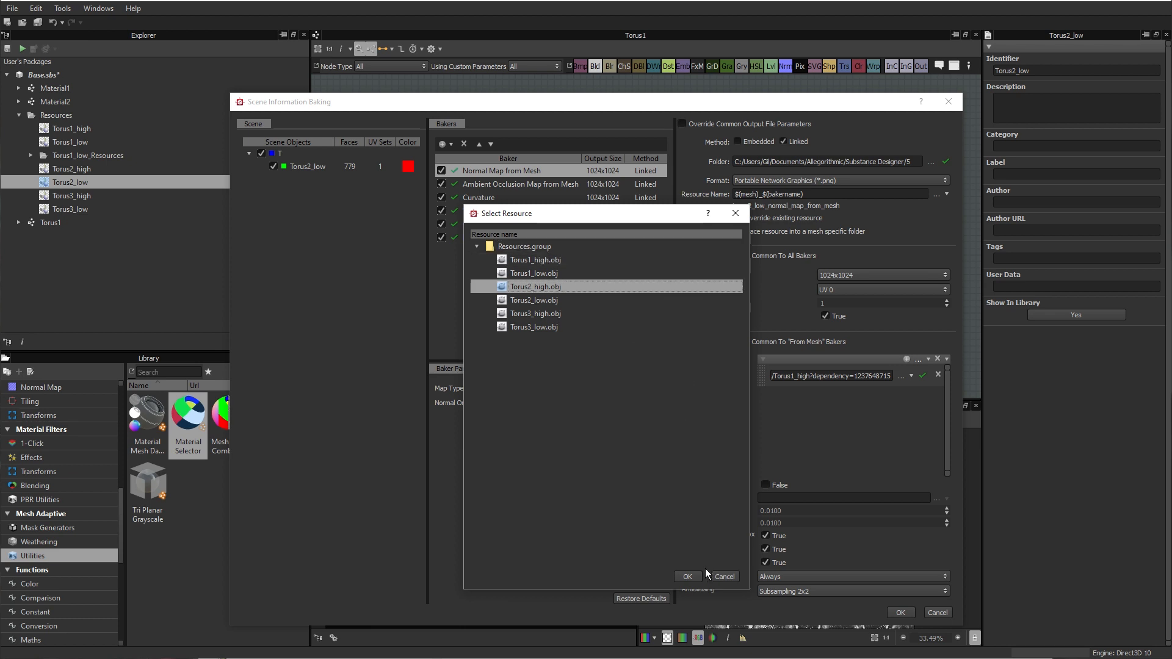
pyautogui.click(688, 576)
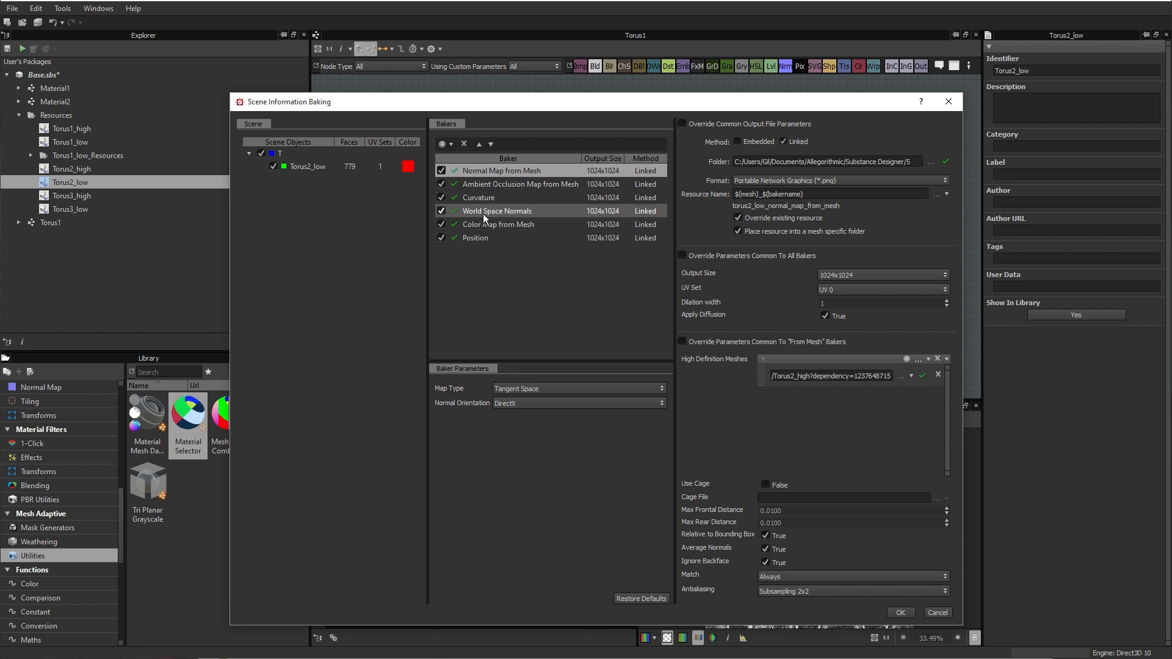
pyautogui.click(482, 196)
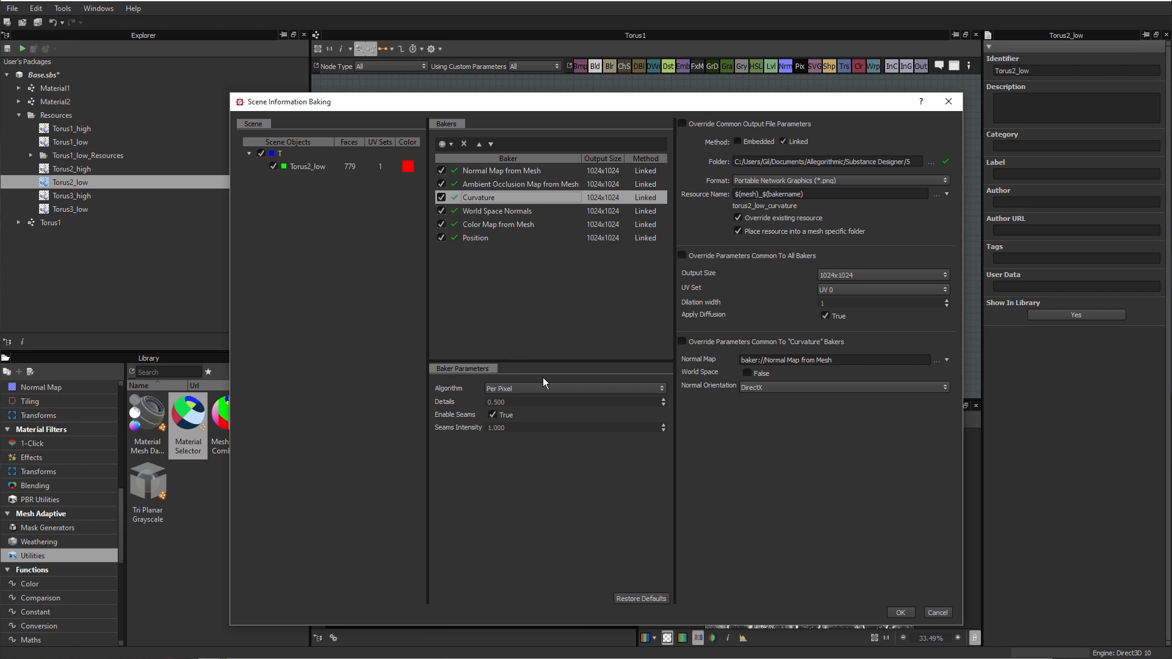
pyautogui.click(897, 611)
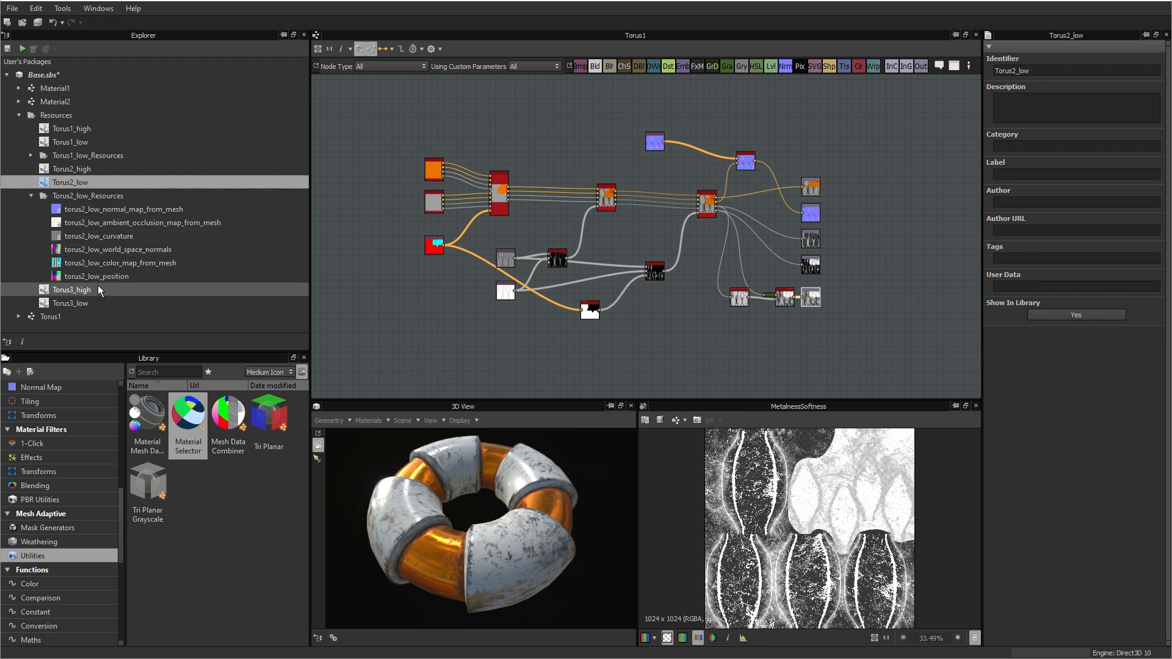
# Step: Bake the model information of Torus3_low with the Torus3_high.obj resource as the high definition mesh
pyautogui.rightClick(71, 299)
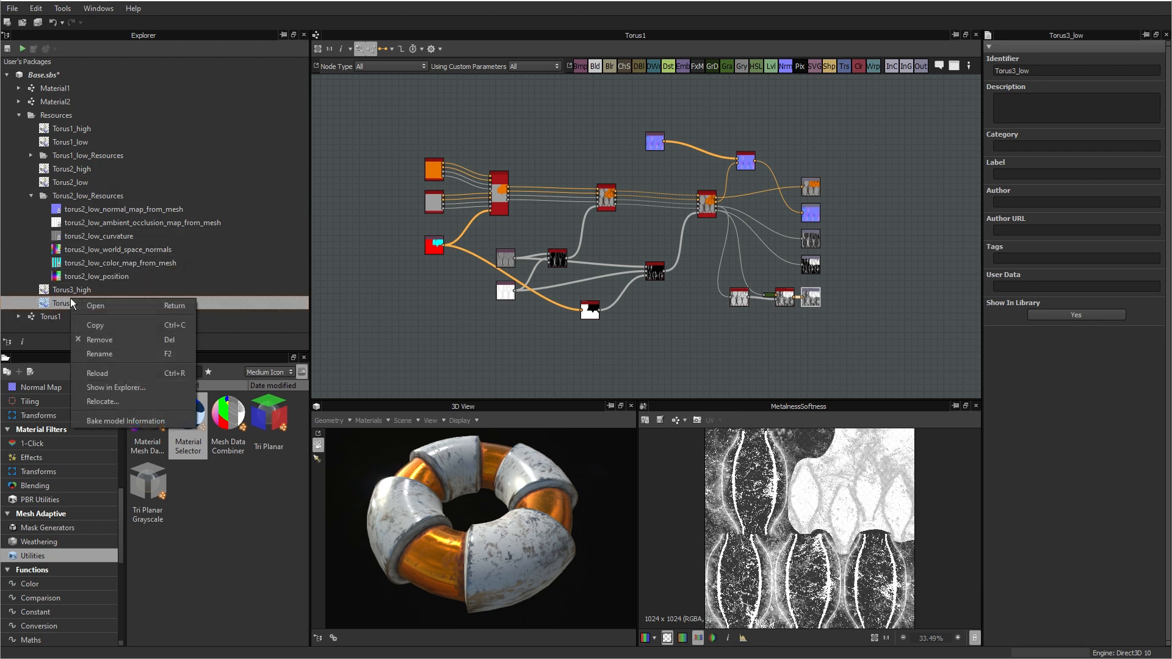
pyautogui.click(122, 421)
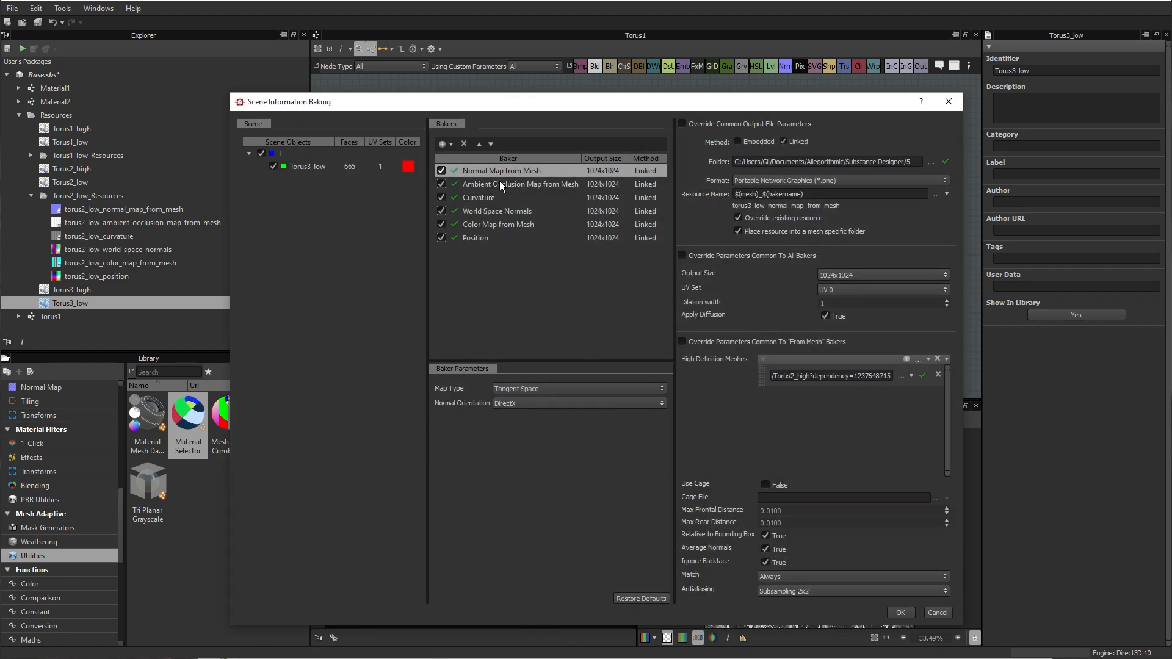
pyautogui.click(902, 376)
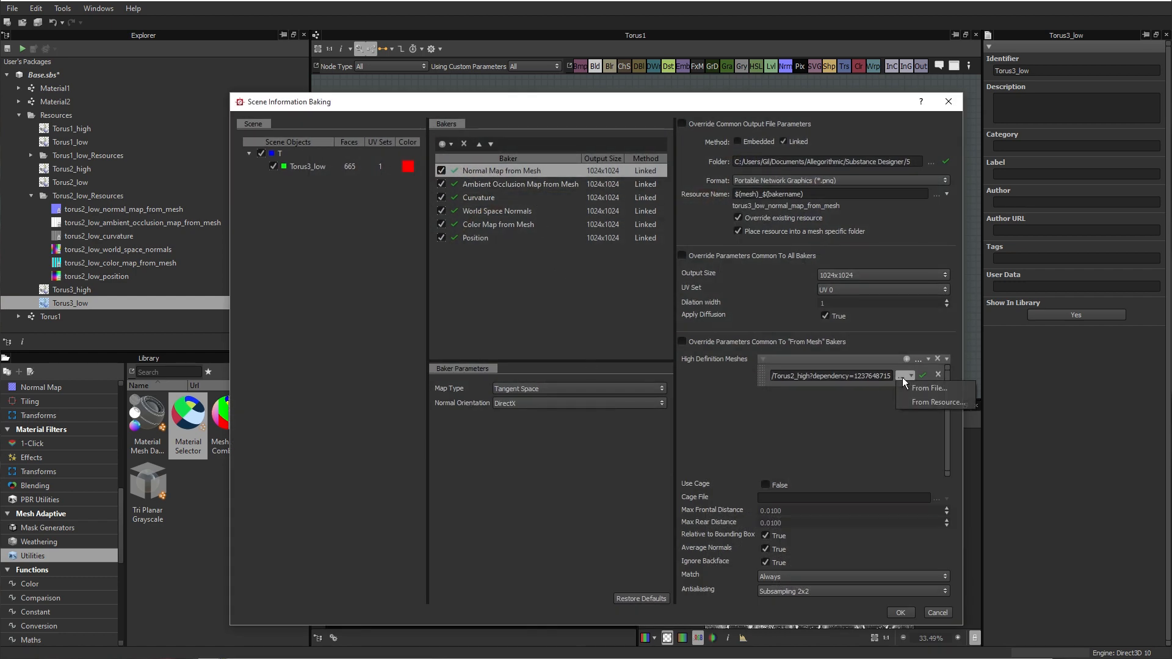
pyautogui.click(934, 403)
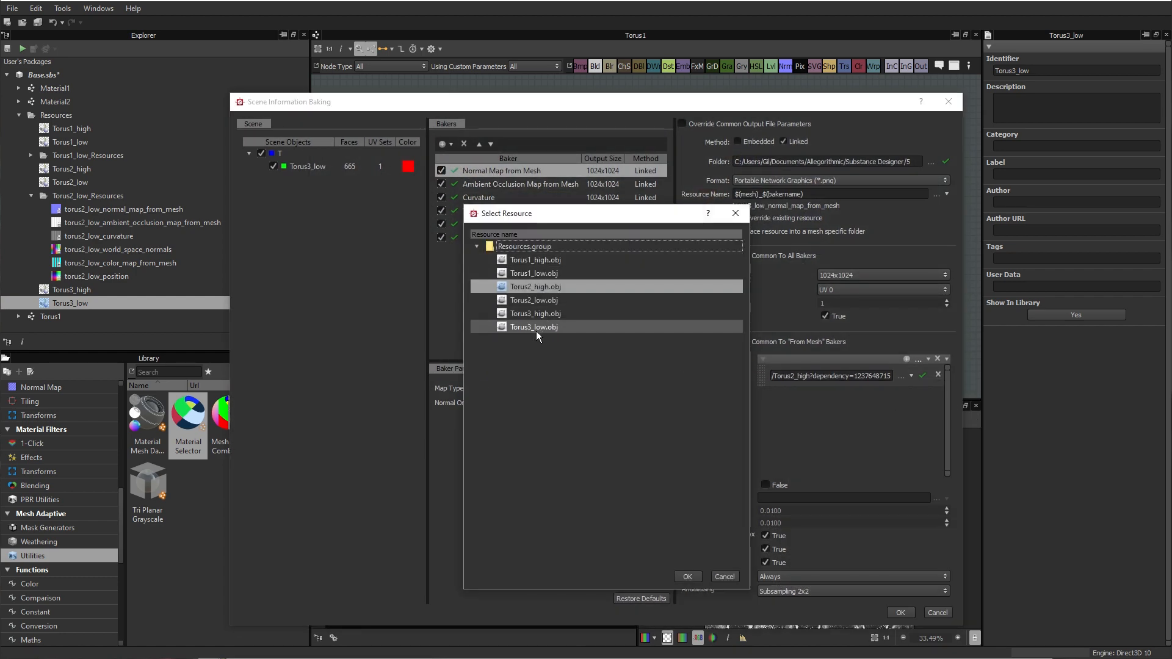
pyautogui.click(547, 314)
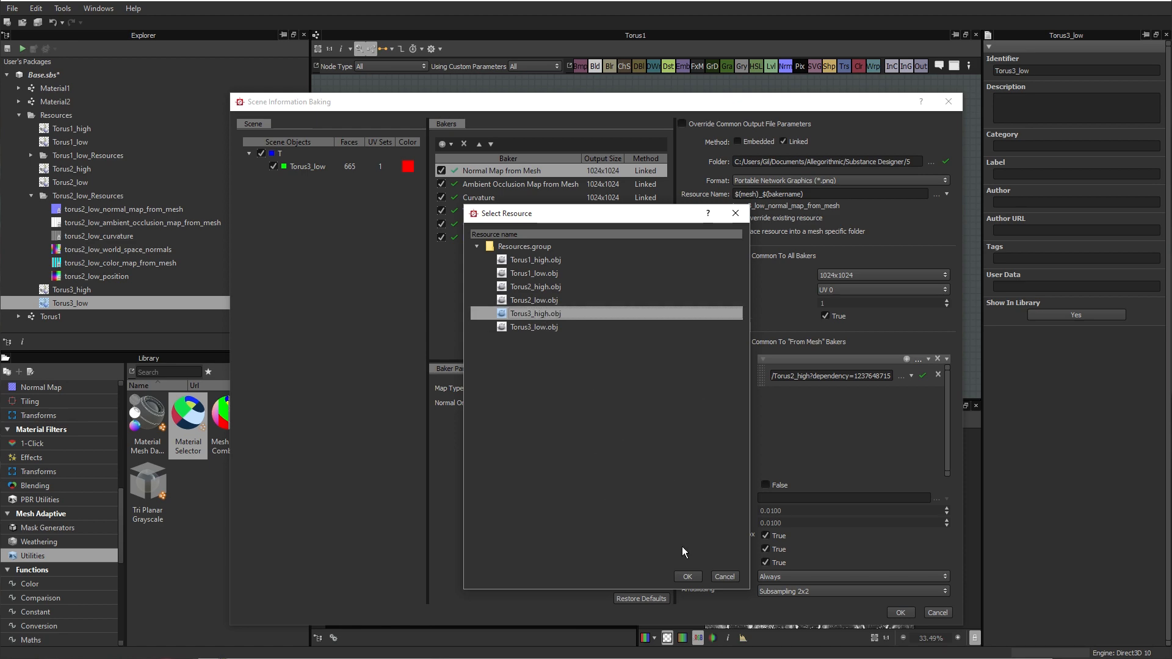
pyautogui.click(690, 577)
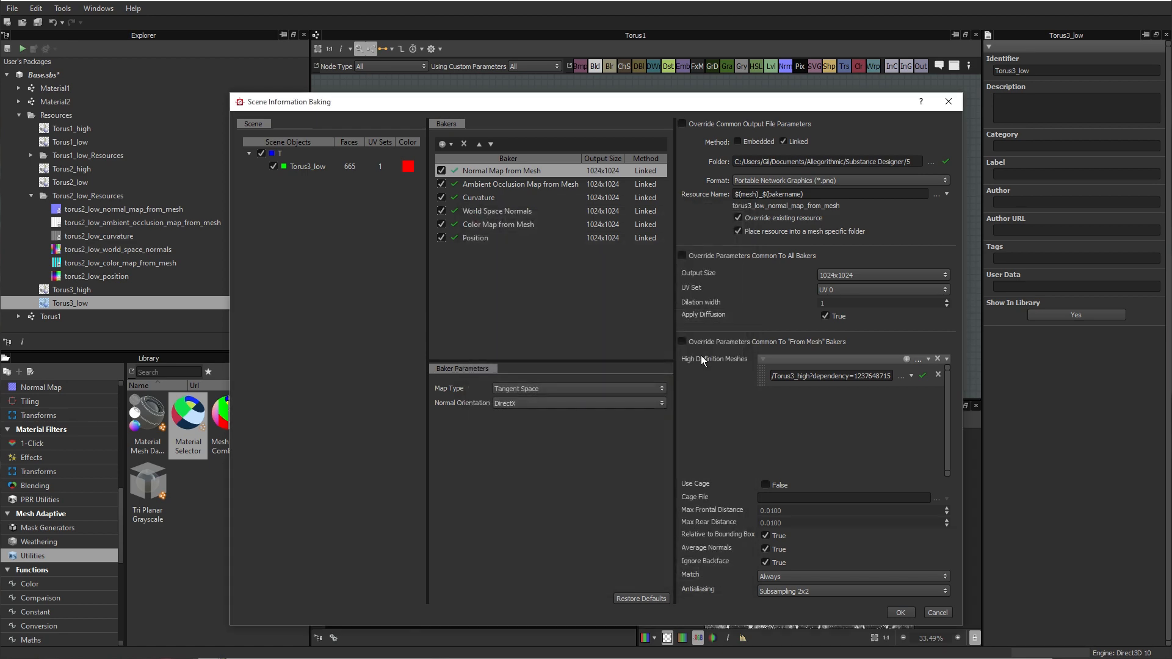
pyautogui.click(902, 614)
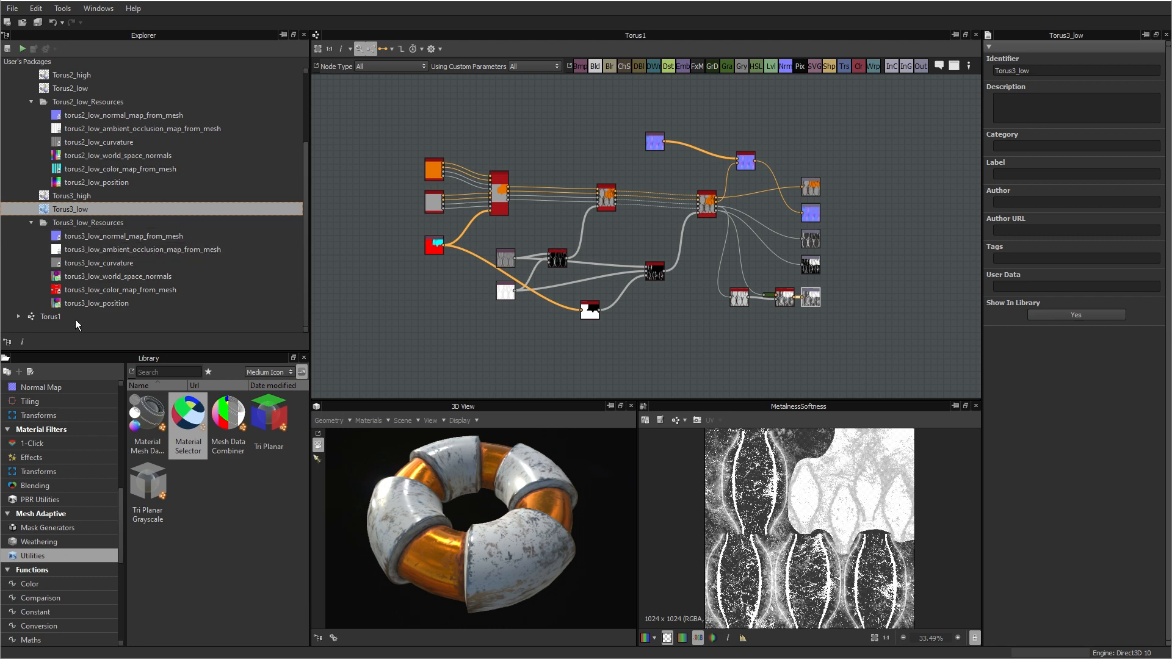
# Step: Copy the Torus1 graph and paste it twice into the Base.sbs package
pyautogui.click(45, 317)
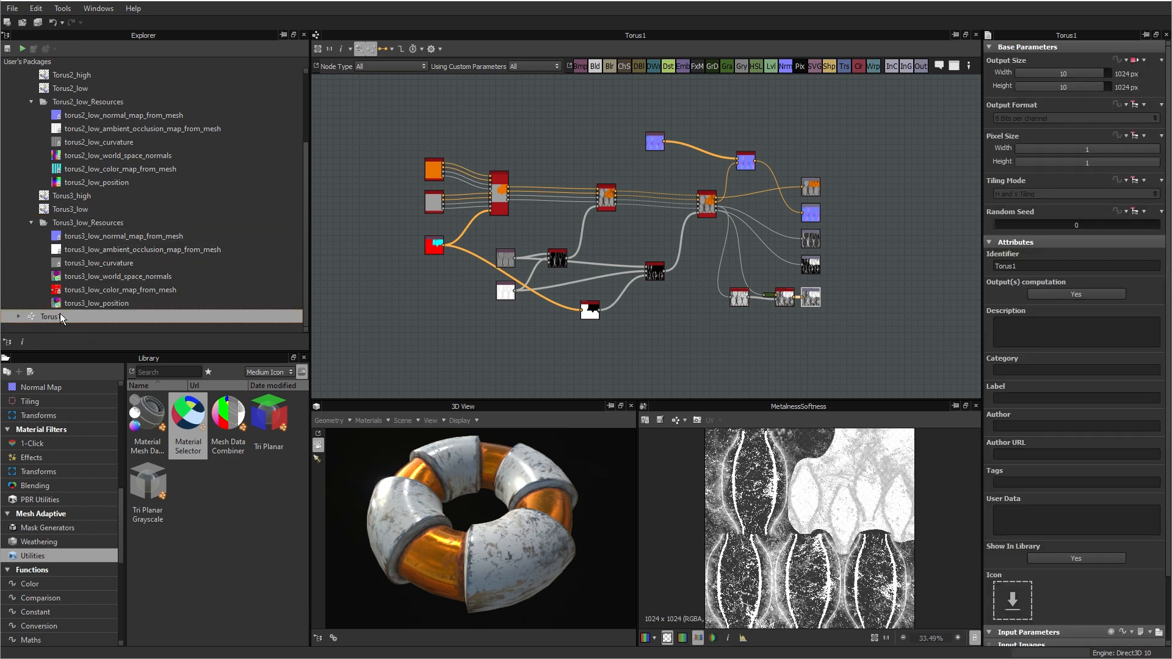
pyautogui.rightClick(50, 317)
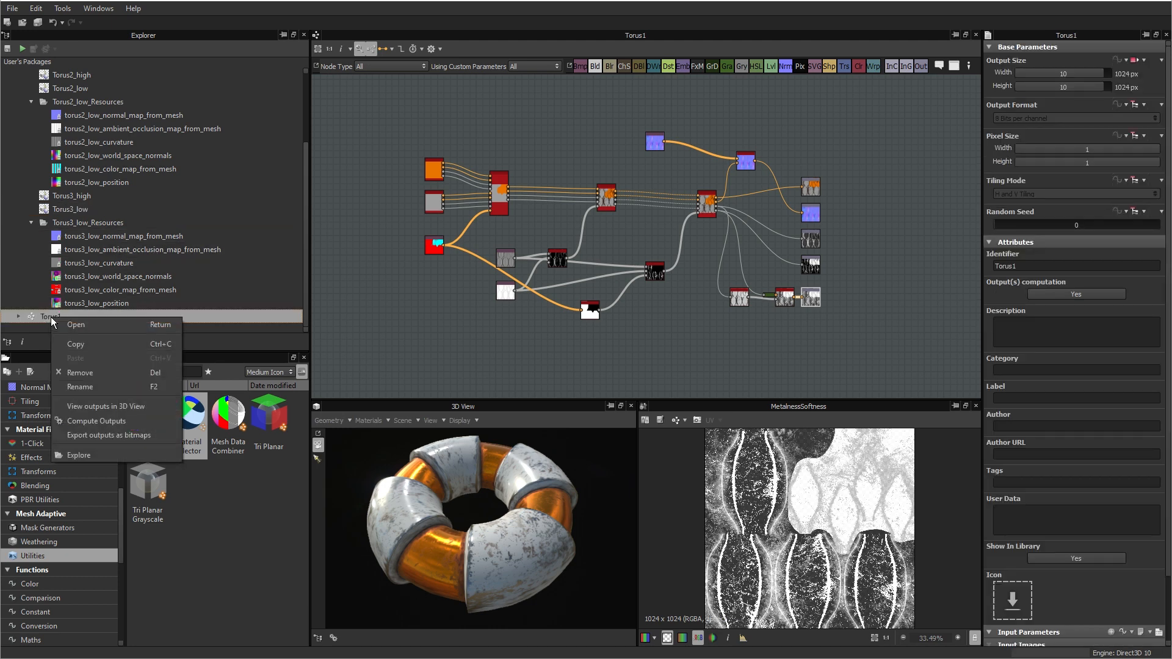
pyautogui.click(78, 372)
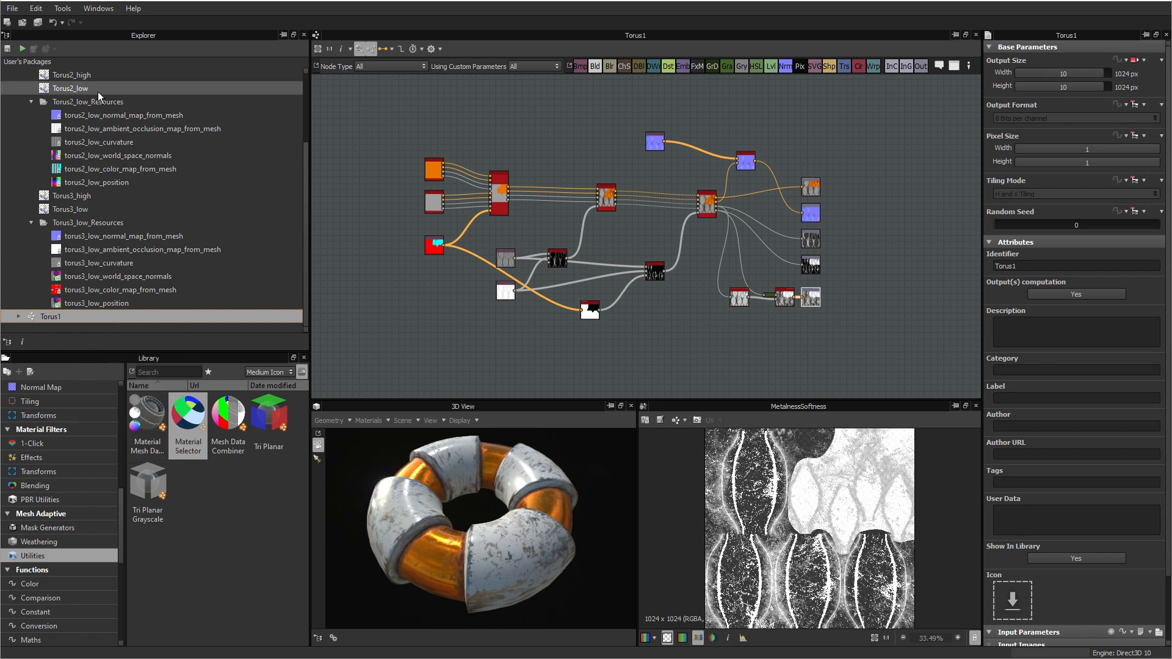
pyautogui.scroll(3, 98, 92)
pyautogui.rightClick(46, 77)
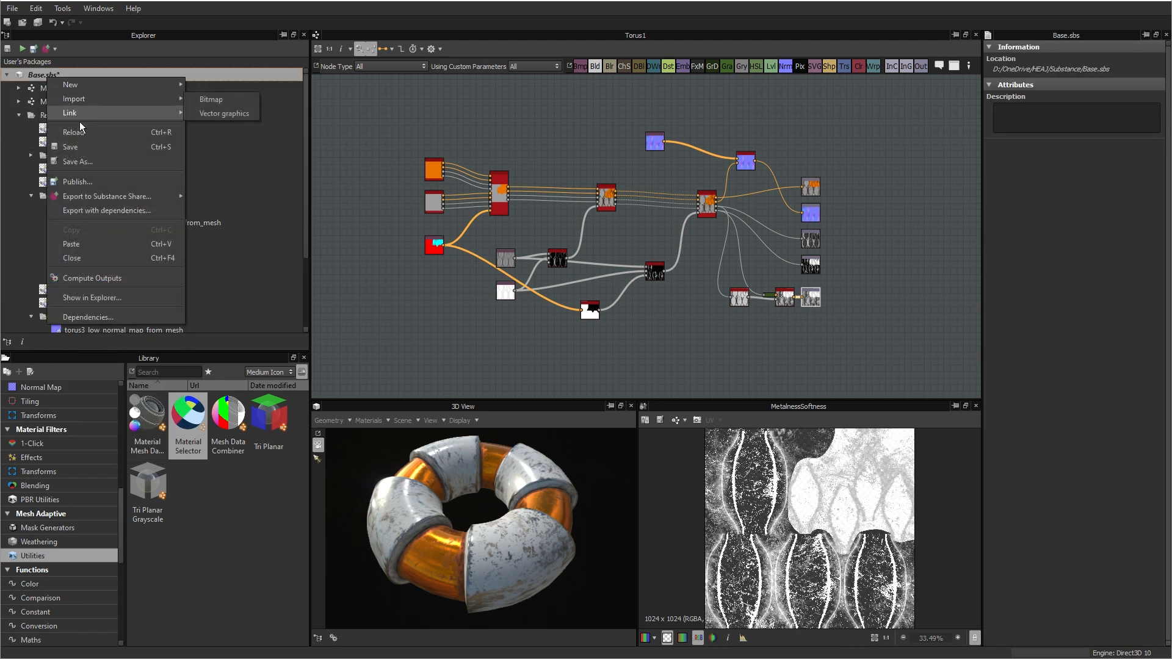
pyautogui.click(46, 152)
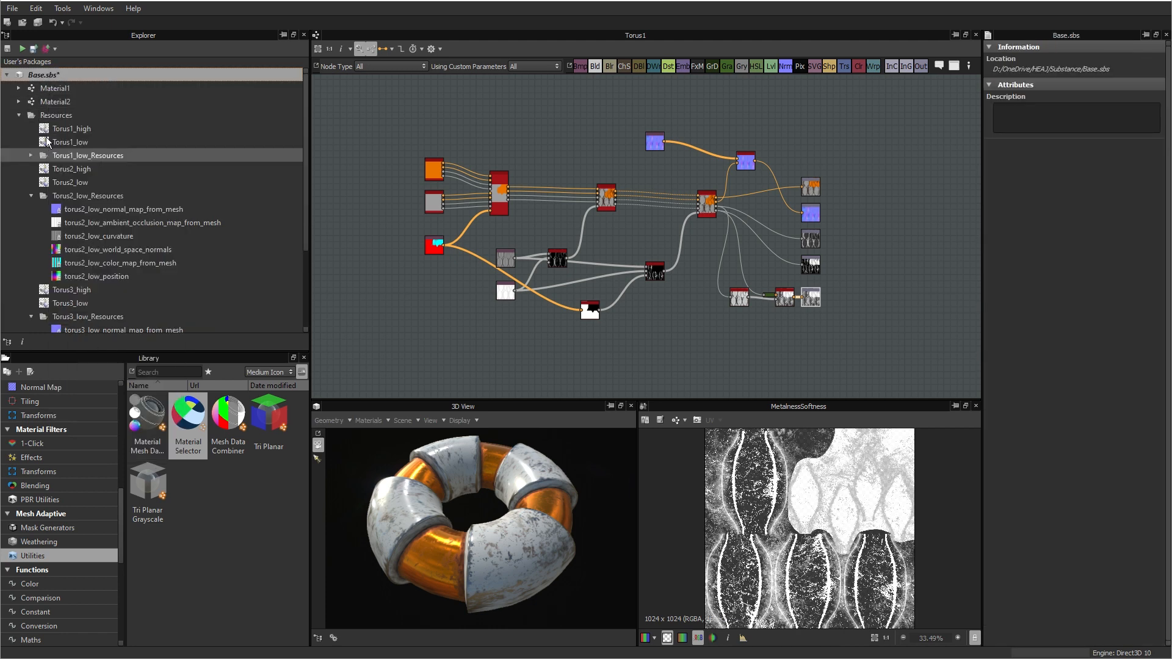
pyautogui.rightClick(51, 75)
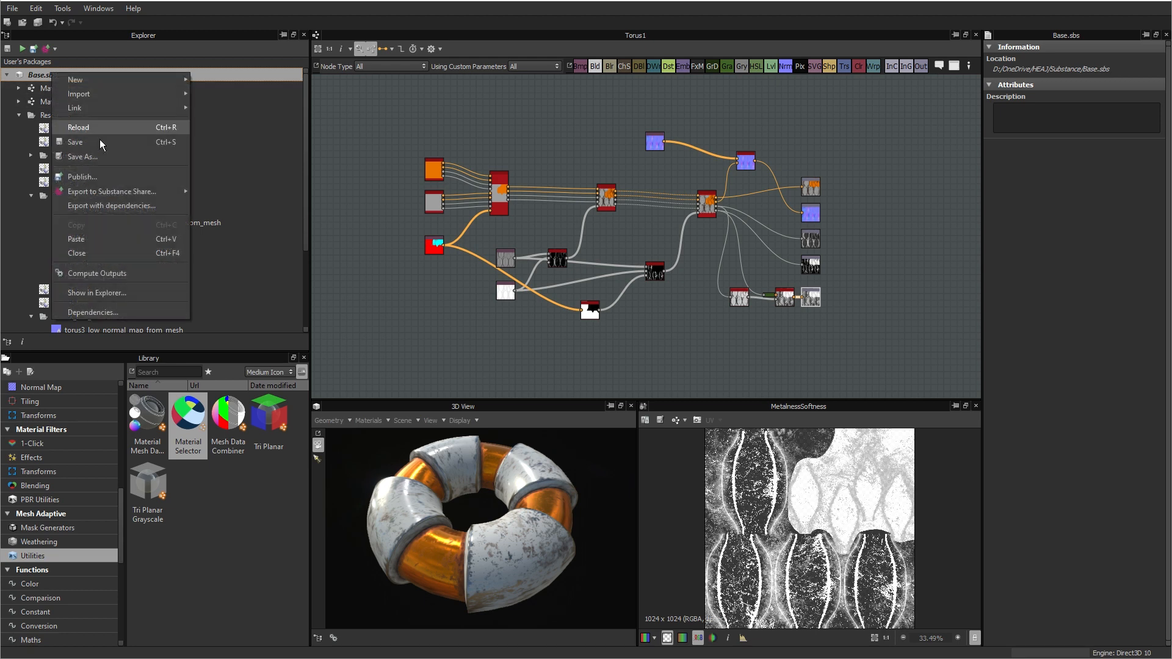
pyautogui.click(91, 239)
# Step: Rename the two pasted Torus1 graph copies as Torus2 and Torus3
pyautogui.click(50, 303)
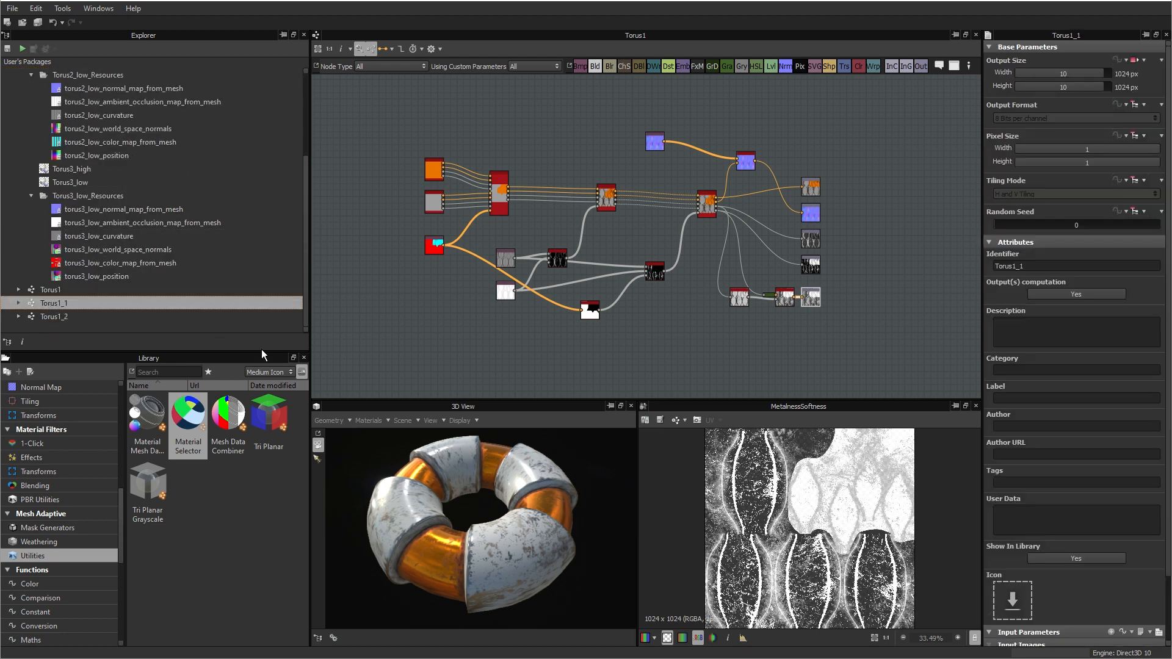
pyautogui.press('F2')
pyautogui.write('Torus')
pyautogui.press('Return')
pyautogui.press('Down')
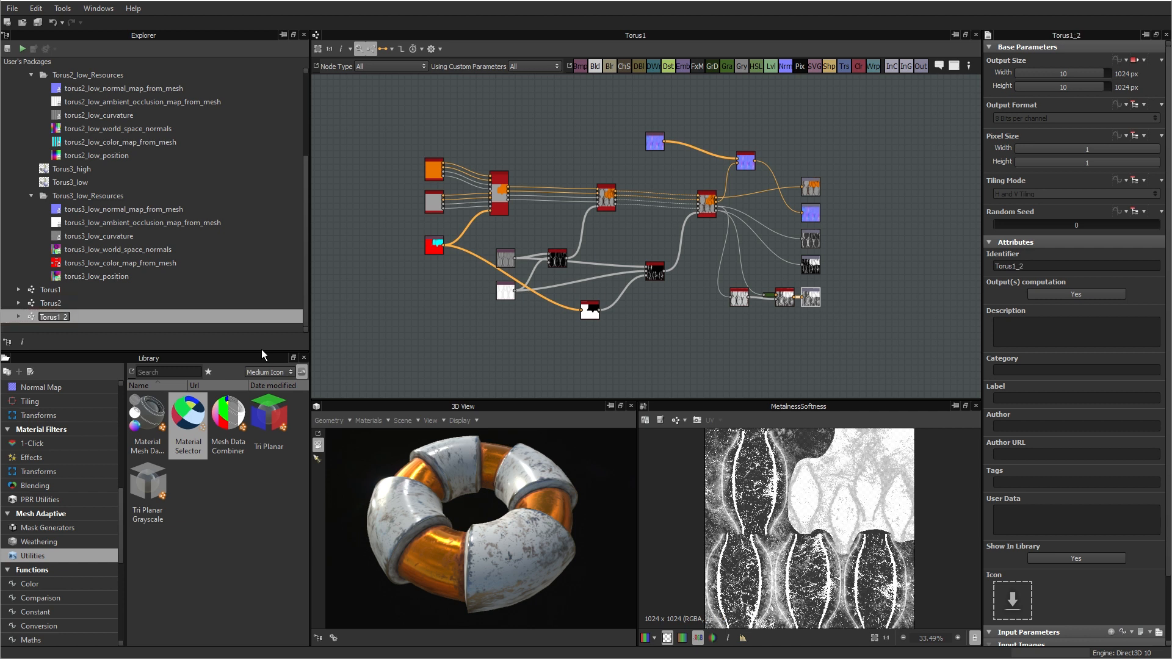
pyautogui.press('F2')
pyautogui.write('Torus3')
pyautogui.press('Return')
# Step: Load the Torus2_low mesh into the 3D view
pyautogui.scroll(1, 170, 197)
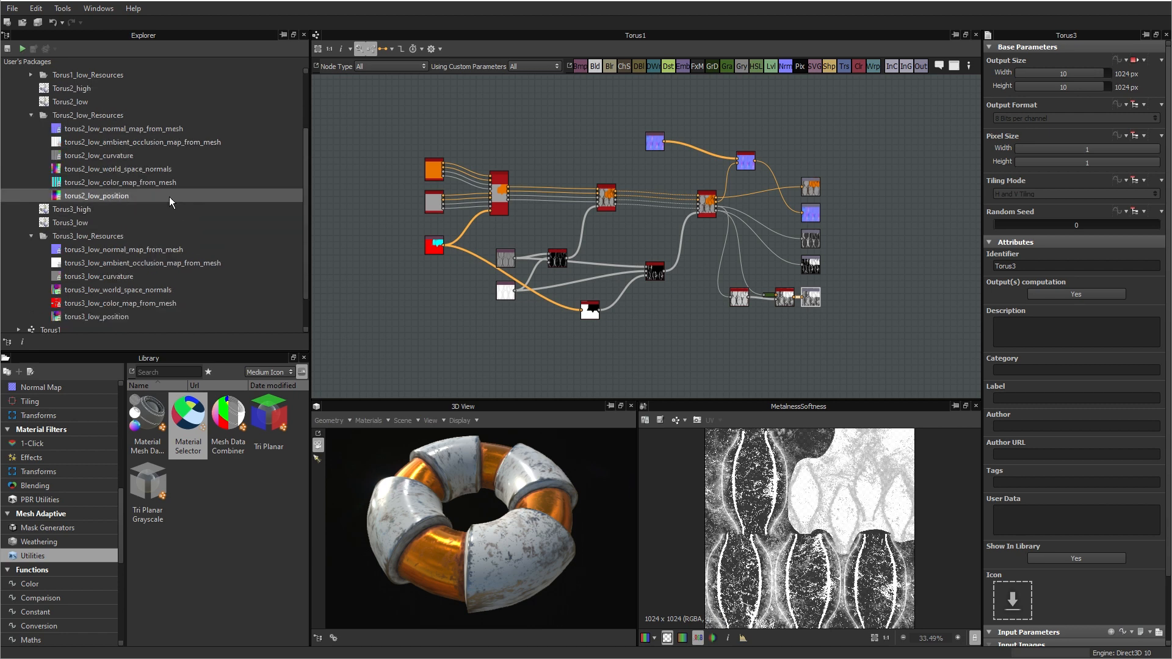
pyautogui.doubleClick(75, 102)
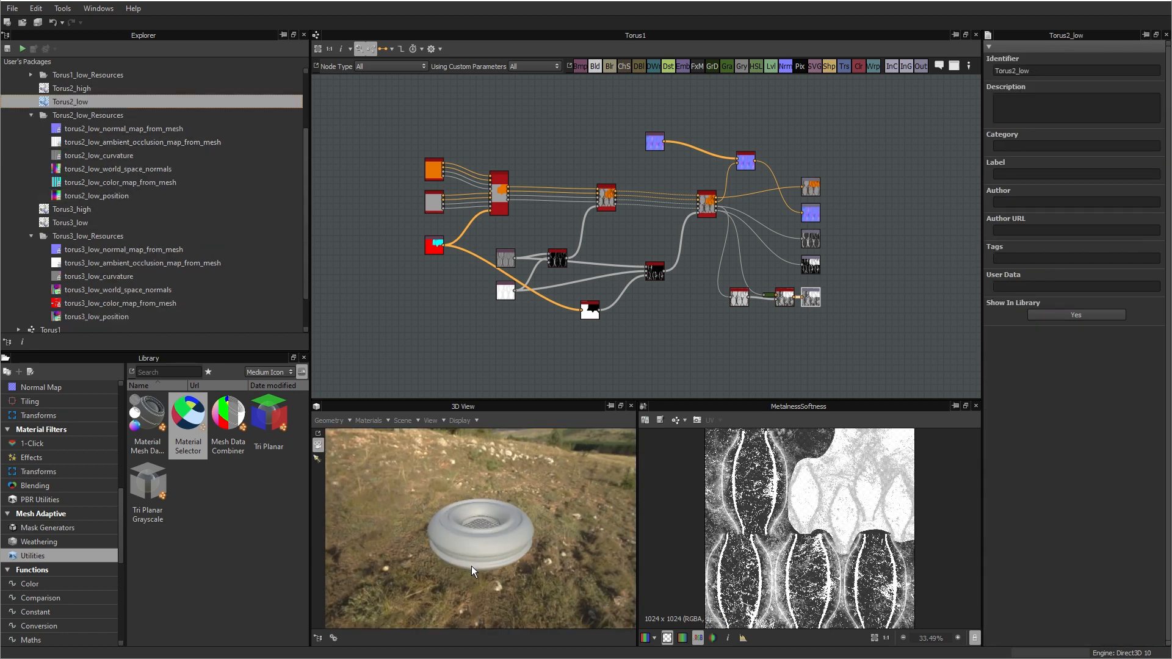
pyautogui.scroll(3, 475, 559)
pyautogui.click(460, 420)
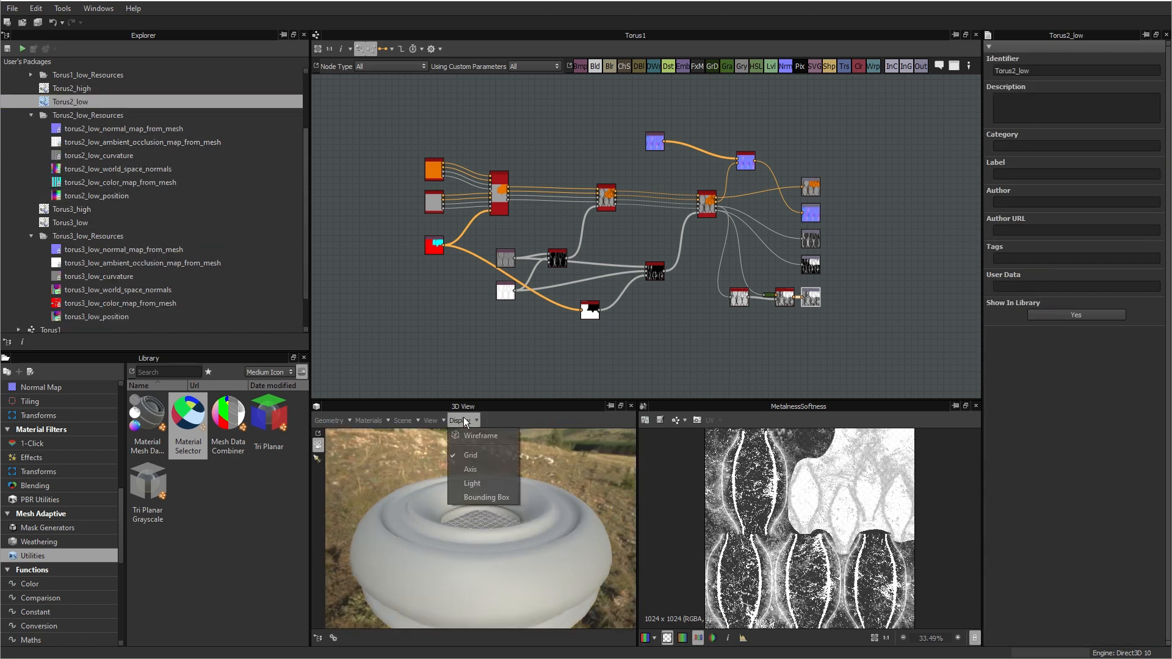
pyautogui.click(478, 435)
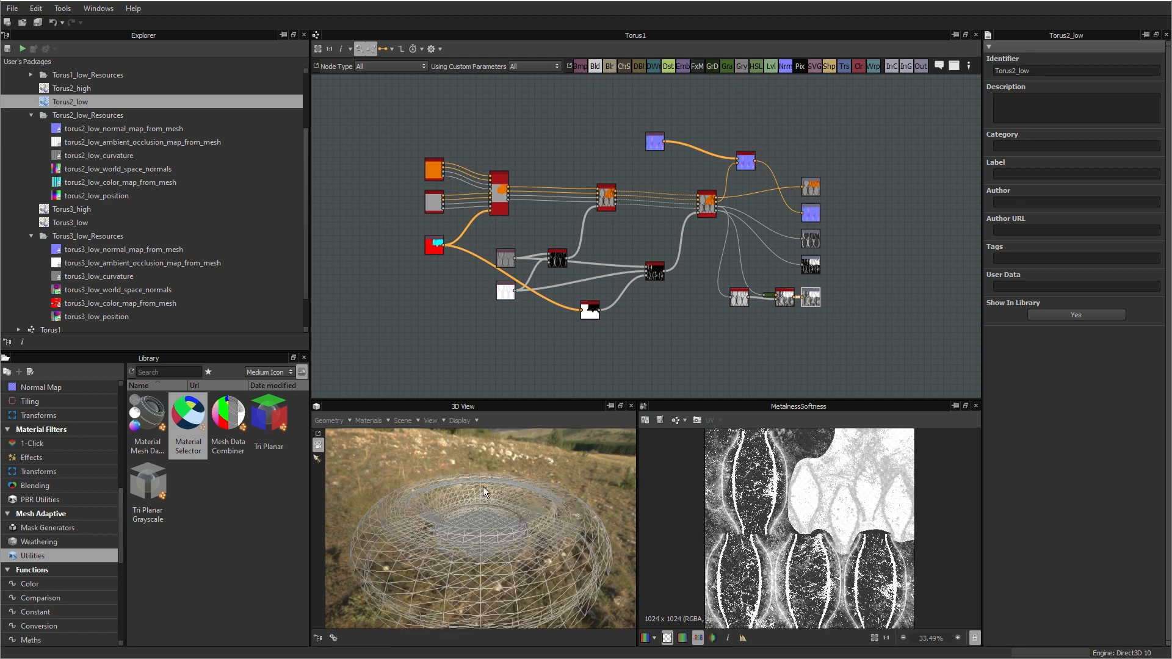
pyautogui.click(463, 418)
pyautogui.click(466, 440)
# Step: Hide the grid in the 3D view
pyautogui.click(465, 422)
pyautogui.click(469, 451)
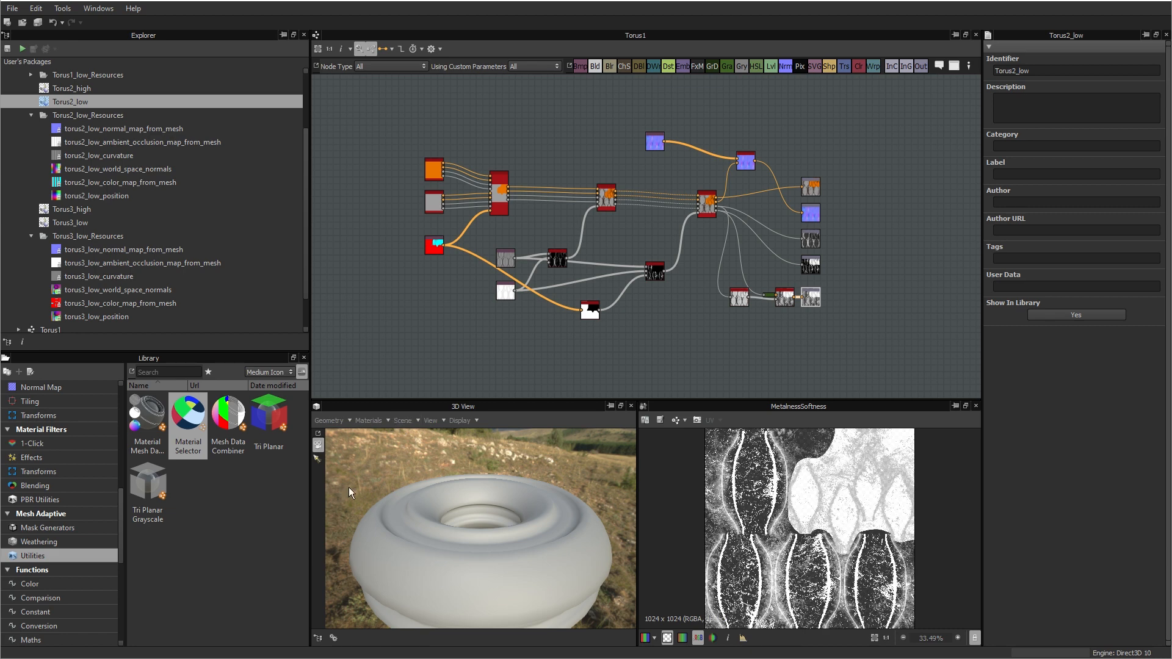
# Step: Open the Torus2 graph from the package for editing
pyautogui.scroll(-1, 67, 256)
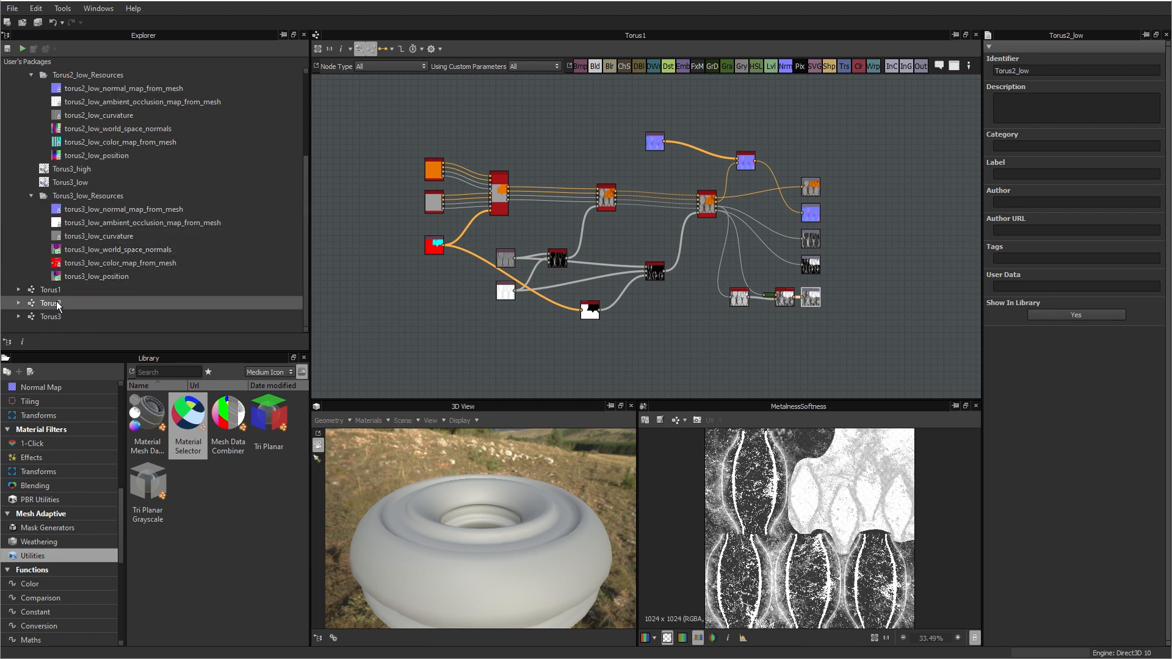
pyautogui.click(58, 304)
pyautogui.doubleClick(58, 303)
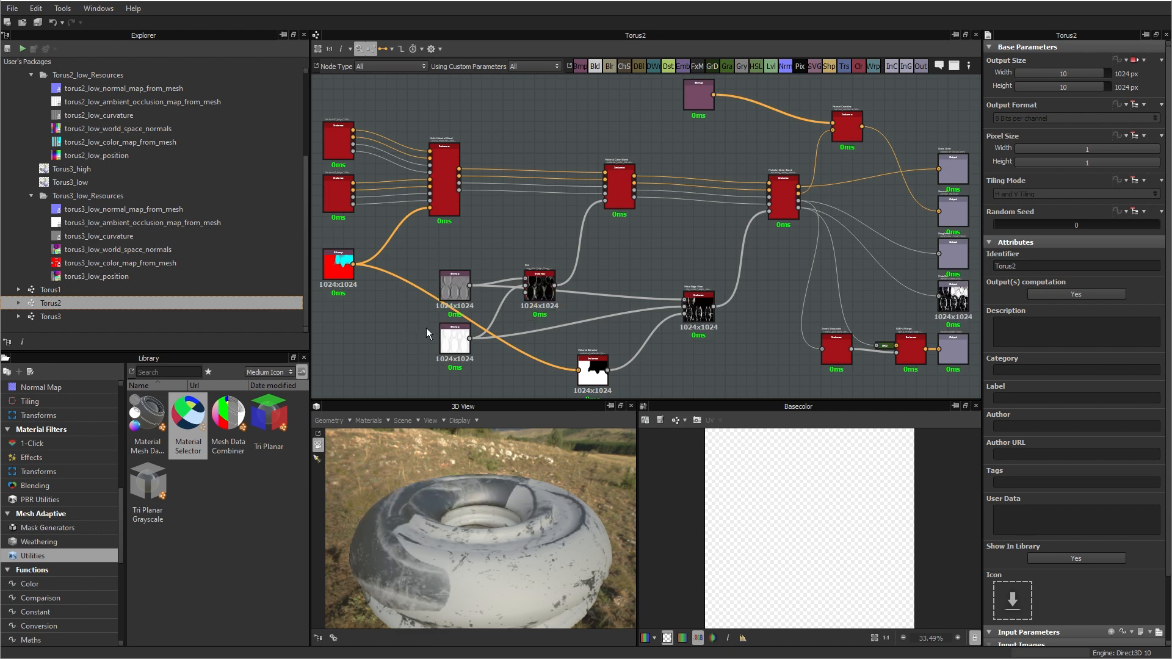
# Step: Move the color map, curvature and ambient occlusion bitmap nodes of the Torus2 graph away from the nodes they feed
pyautogui.moveTo(373, 332); pyautogui.dragTo(496, 308, button='middle')
pyautogui.scroll(-3, 433, 288)
pyautogui.scroll(4, 497, 309)
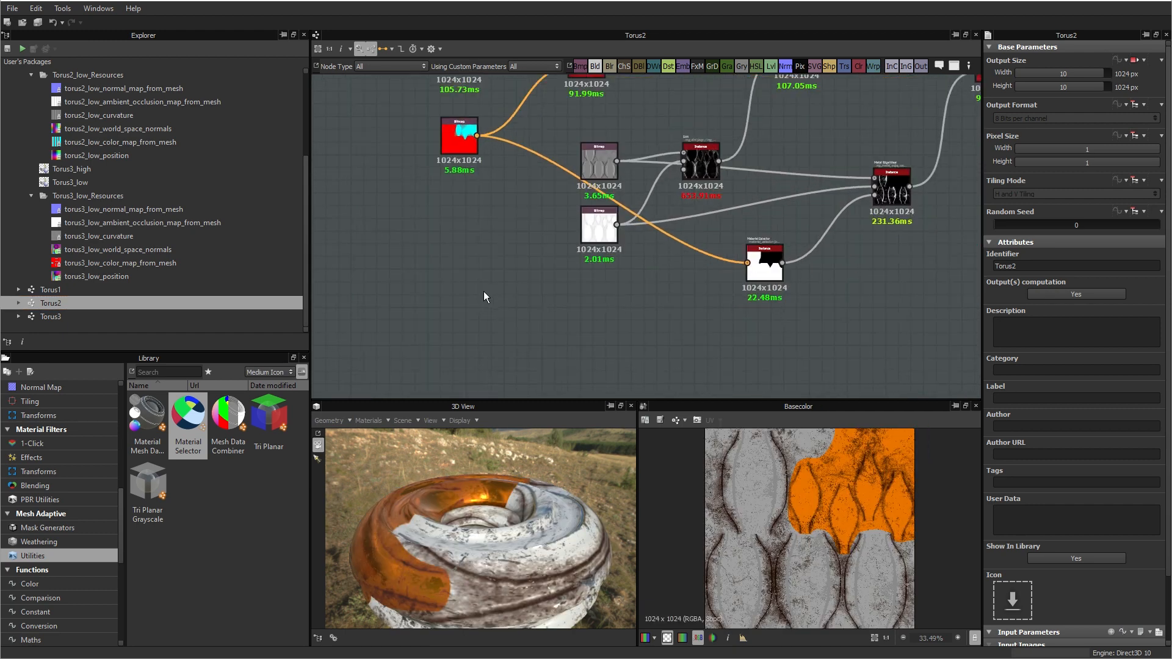
pyautogui.moveTo(459, 142); pyautogui.dragTo(396, 211)
pyautogui.moveTo(607, 174); pyautogui.dragTo(404, 289)
pyautogui.moveTo(602, 233); pyautogui.dragTo(383, 365)
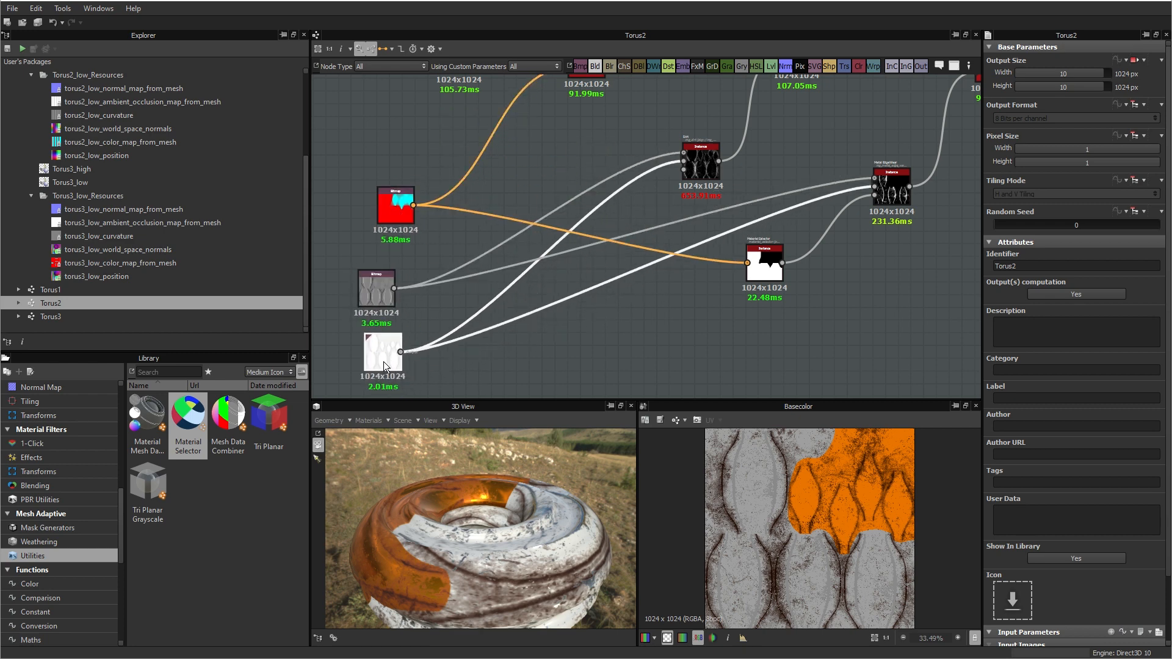
pyautogui.moveTo(386, 282); pyautogui.dragTo(399, 287)
# Step: Replace the Torus1 normal map bitmap with torus2_low_normal_map_from_mesh, feeding the normal combine node, and delete the old bitmap
pyautogui.moveTo(609, 158); pyautogui.dragTo(446, 334, button='middle')
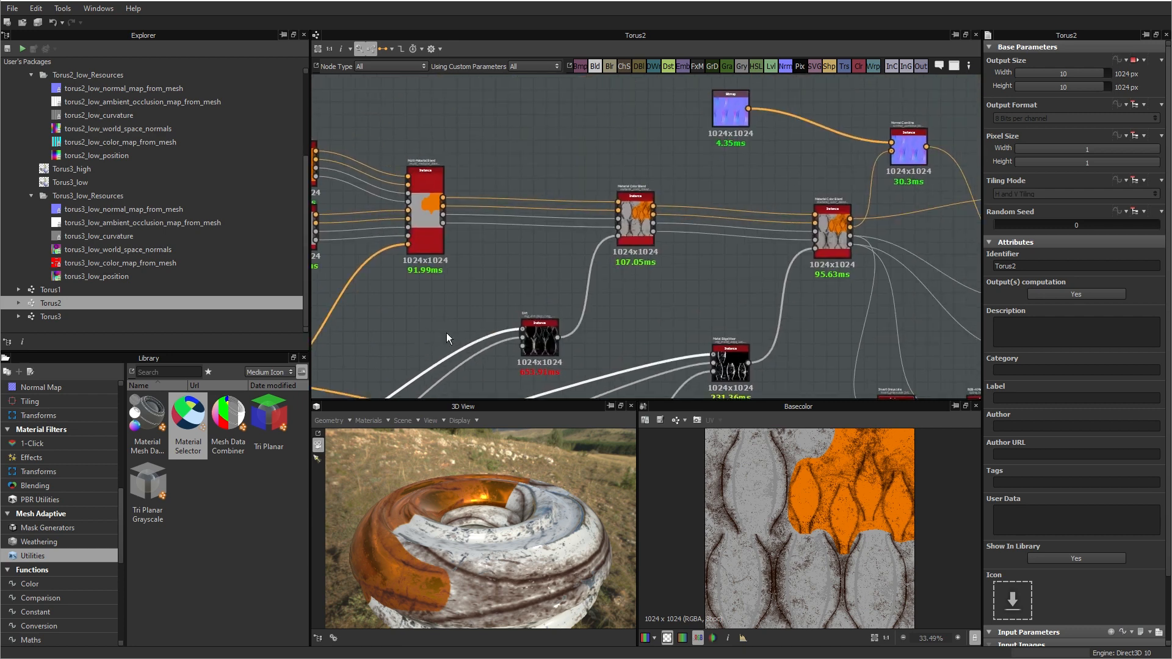
pyautogui.scroll(-2, 511, 281)
pyautogui.moveTo(660, 172); pyautogui.dragTo(643, 160, button='middle')
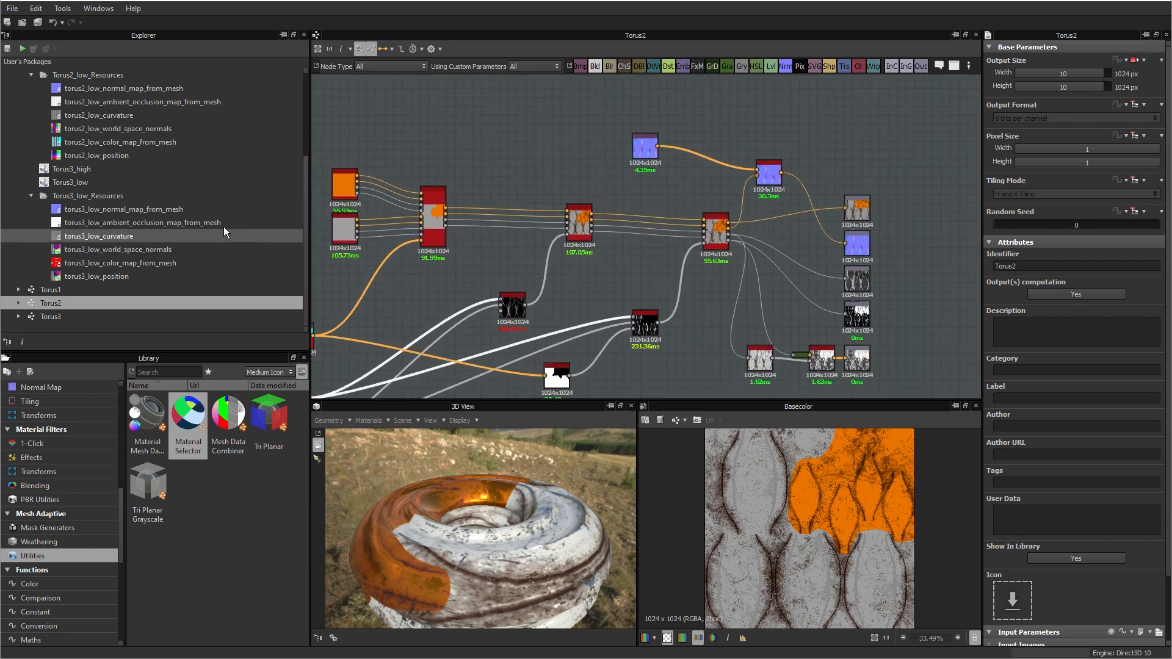
pyautogui.scroll(2, 73, 183)
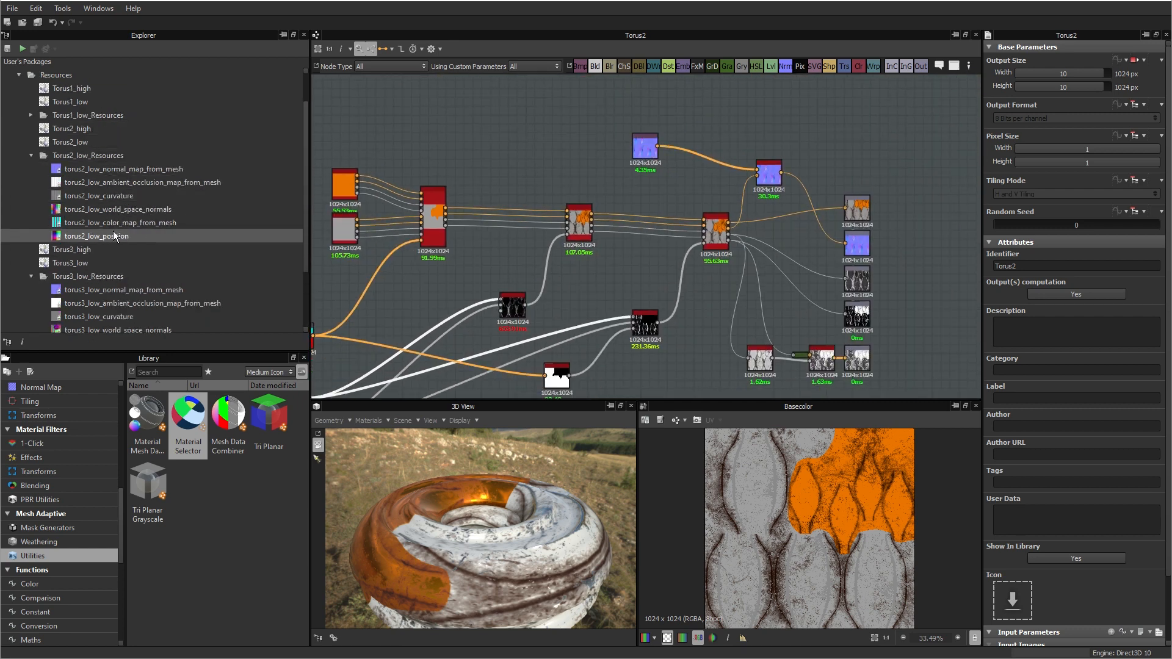
pyautogui.click(130, 169)
pyautogui.moveTo(98, 176); pyautogui.dragTo(757, 169)
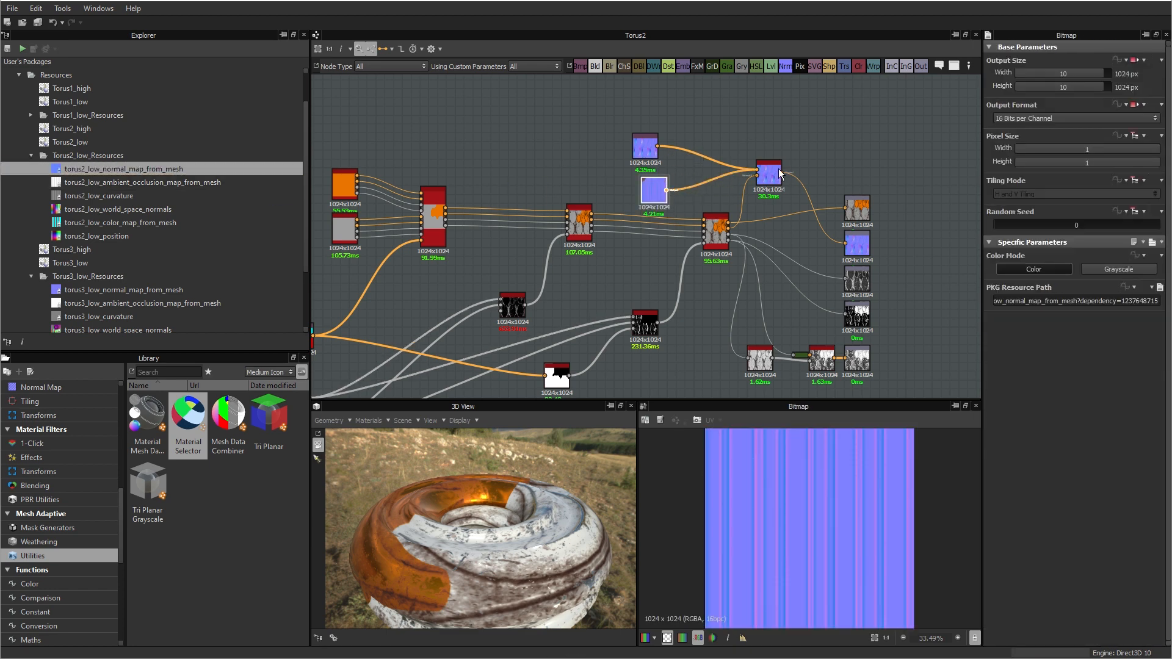
pyautogui.click(642, 153)
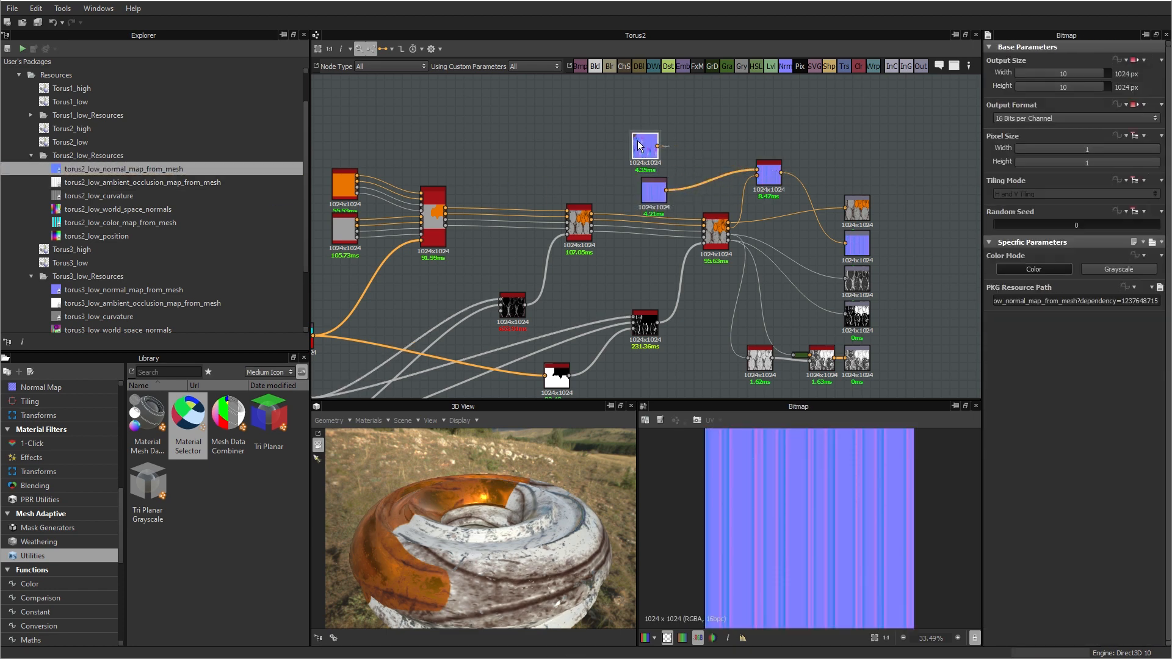
pyautogui.press('Delete')
pyautogui.moveTo(654, 191); pyautogui.dragTo(678, 154)
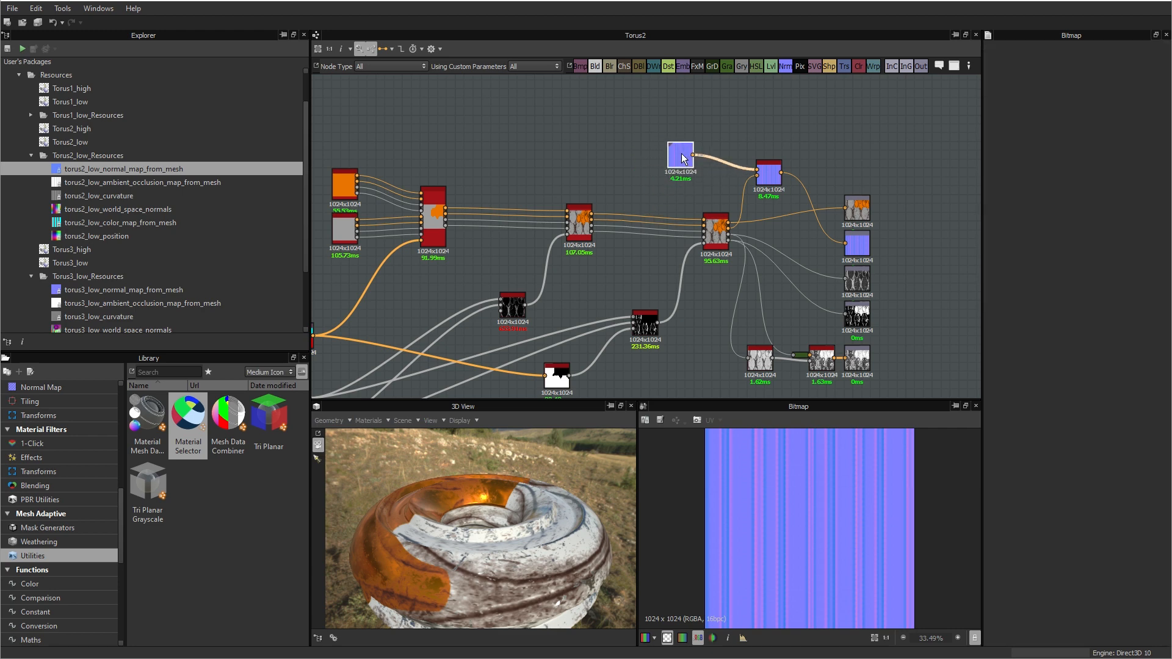
# Step: Replace the old color map with torus2_low_color_map_from_mesh, wired to the multi-material blend and Material Selector nodes, and delete the old bitmap
pyautogui.moveTo(588, 203); pyautogui.dragTo(758, 86, button='middle')
pyautogui.scroll(1, 590, 247)
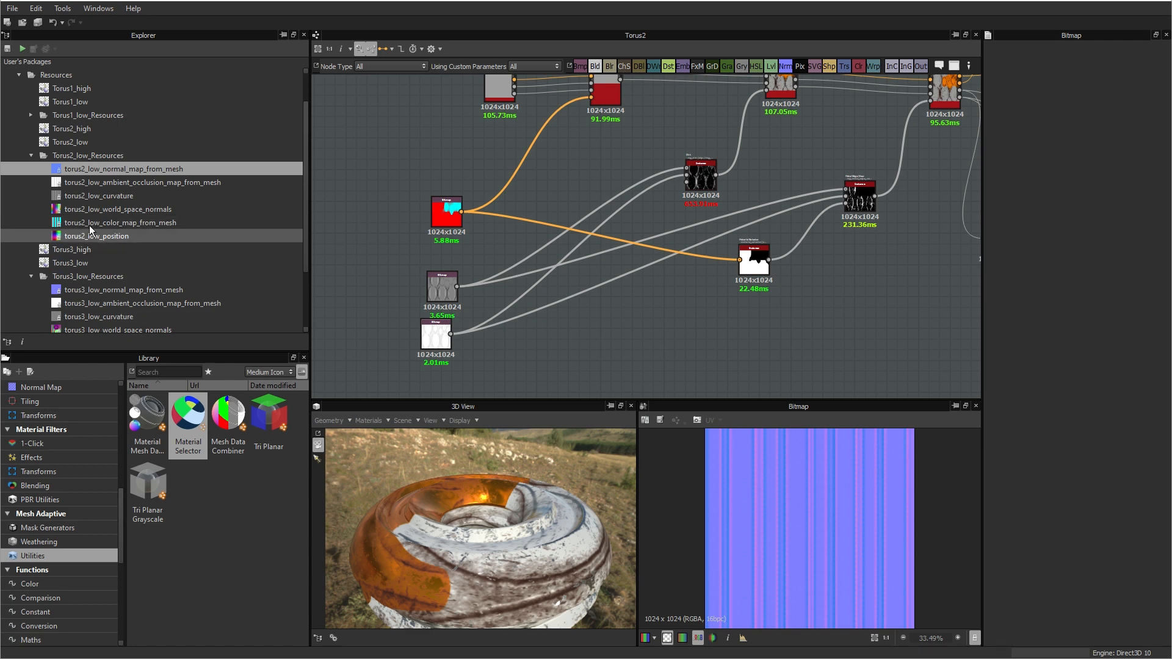
pyautogui.moveTo(91, 223); pyautogui.dragTo(591, 98)
pyautogui.moveTo(461, 164); pyautogui.dragTo(741, 260)
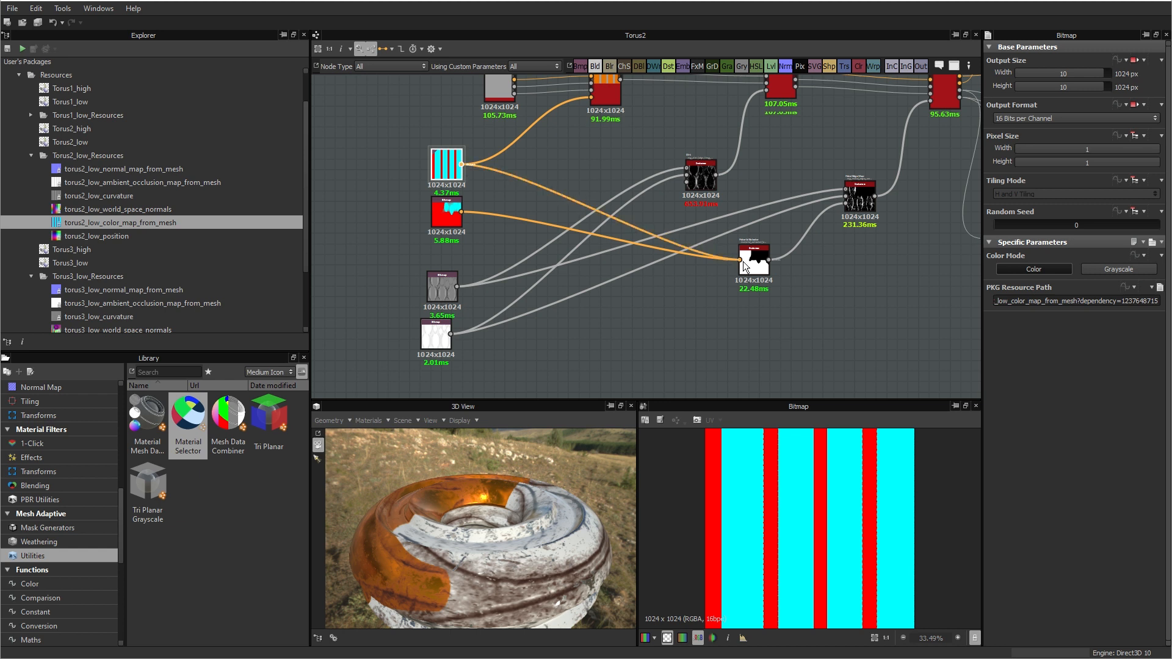
pyautogui.click(439, 218)
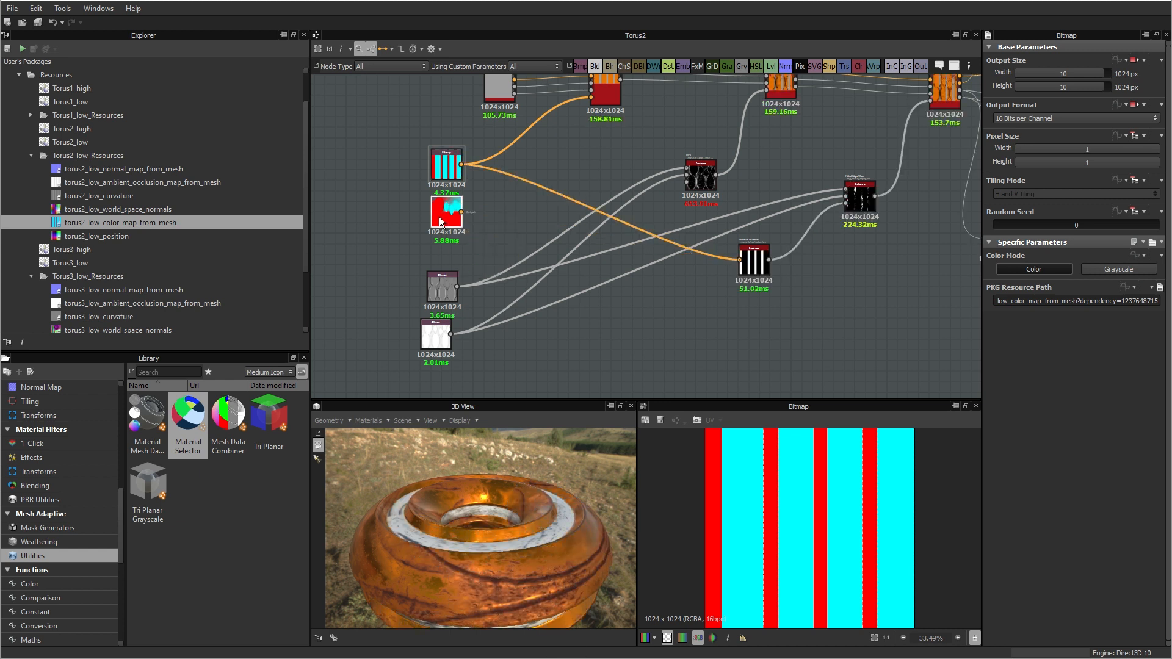
pyautogui.press('Delete')
# Step: Replace the old curvature bitmap with torus2_low_curvature, connected to both mask generator nodes, and delete the old bitmap
pyautogui.moveTo(438, 286); pyautogui.dragTo(442, 270)
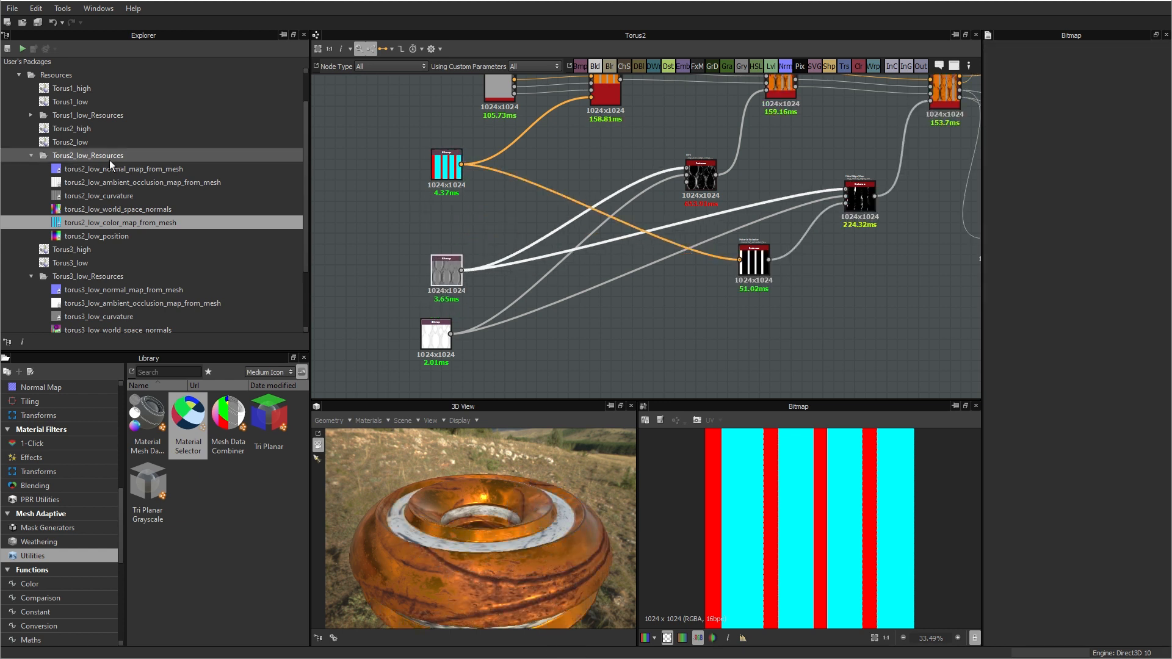
pyautogui.moveTo(86, 195); pyautogui.dragTo(653, 174)
pyautogui.click(548, 208)
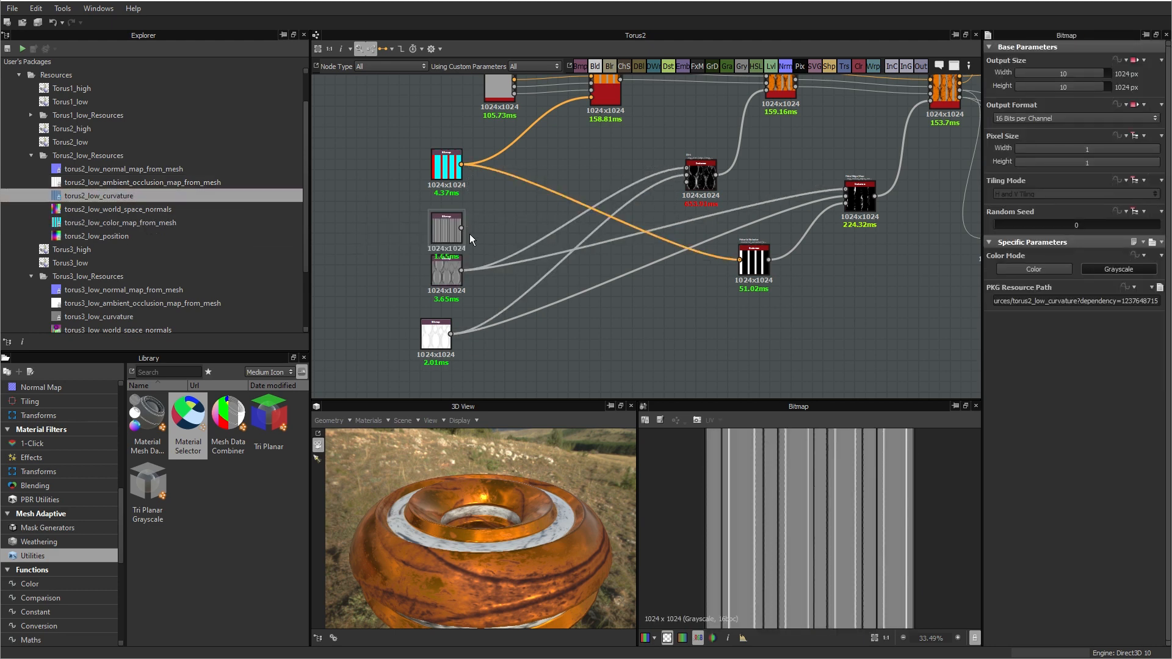
pyautogui.moveTo(462, 227); pyautogui.dragTo(650, 173)
pyautogui.moveTo(692, 168); pyautogui.dragTo(689, 169)
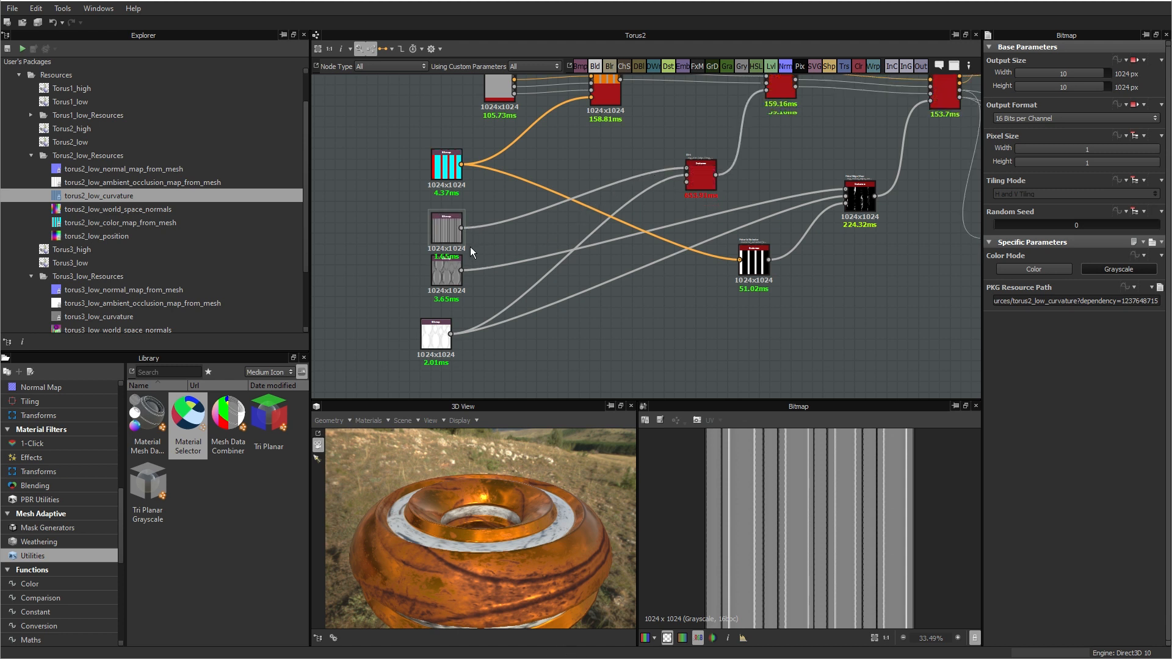
pyautogui.moveTo(464, 228); pyautogui.dragTo(856, 197)
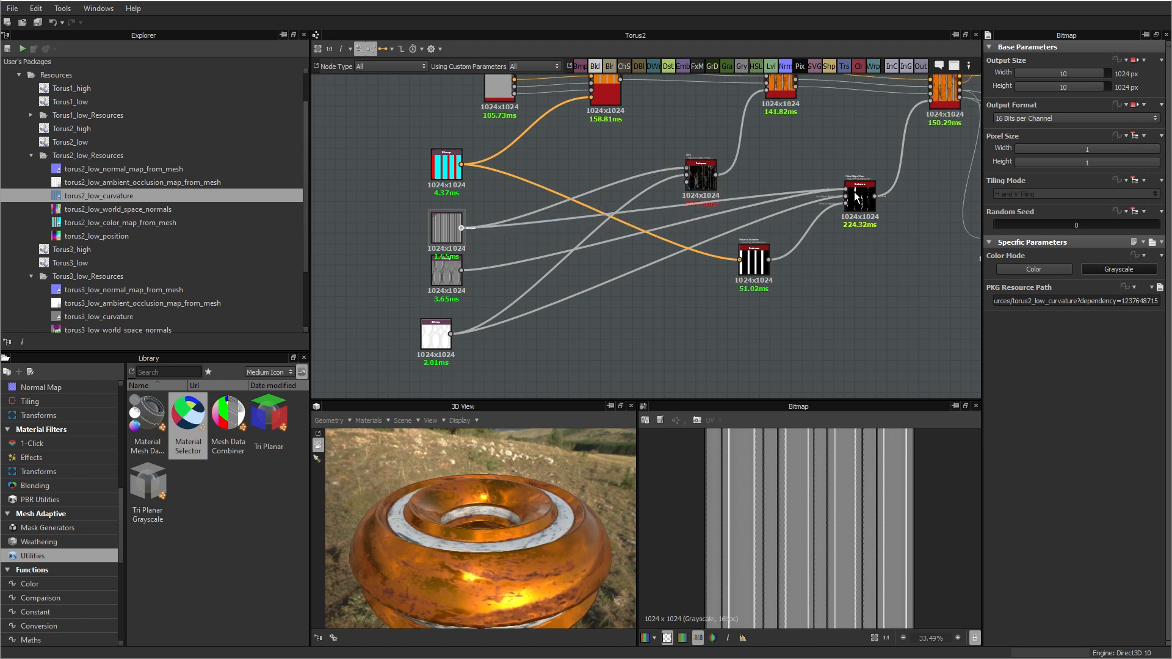
pyautogui.click(438, 280)
pyautogui.press('Delete')
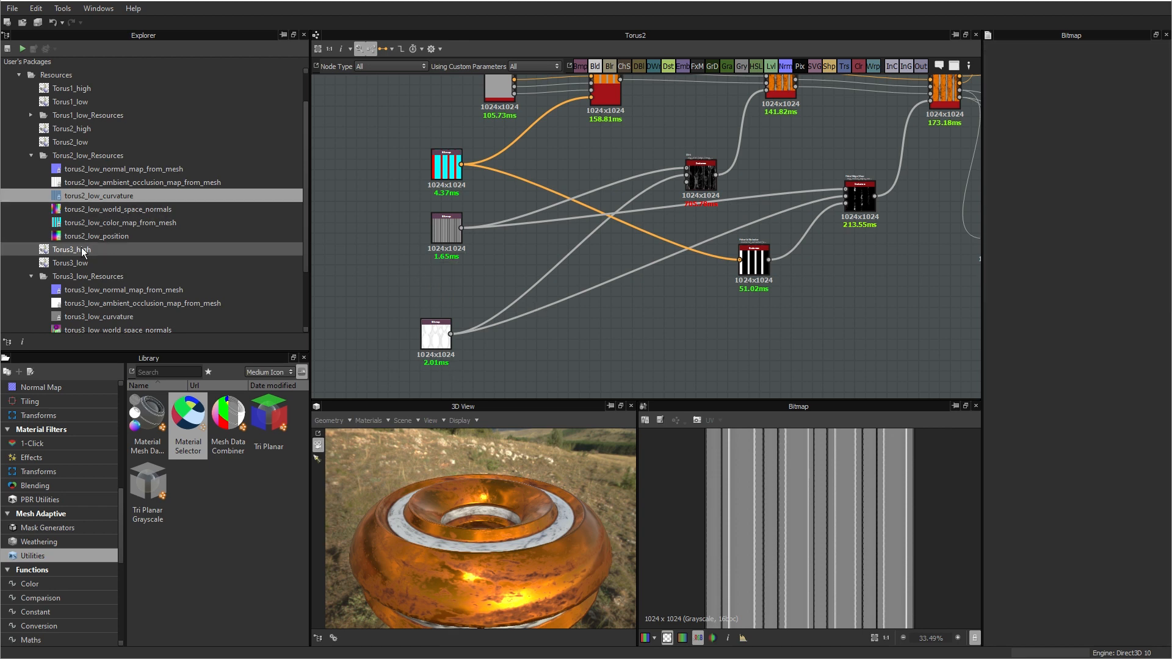
# Step: Replace the old ambient occlusion bitmap with torus2_low_ambient_occlusion_map_from_mesh, connected to both mask generators, and delete the old bitmap
pyautogui.moveTo(79, 182); pyautogui.dragTo(687, 182)
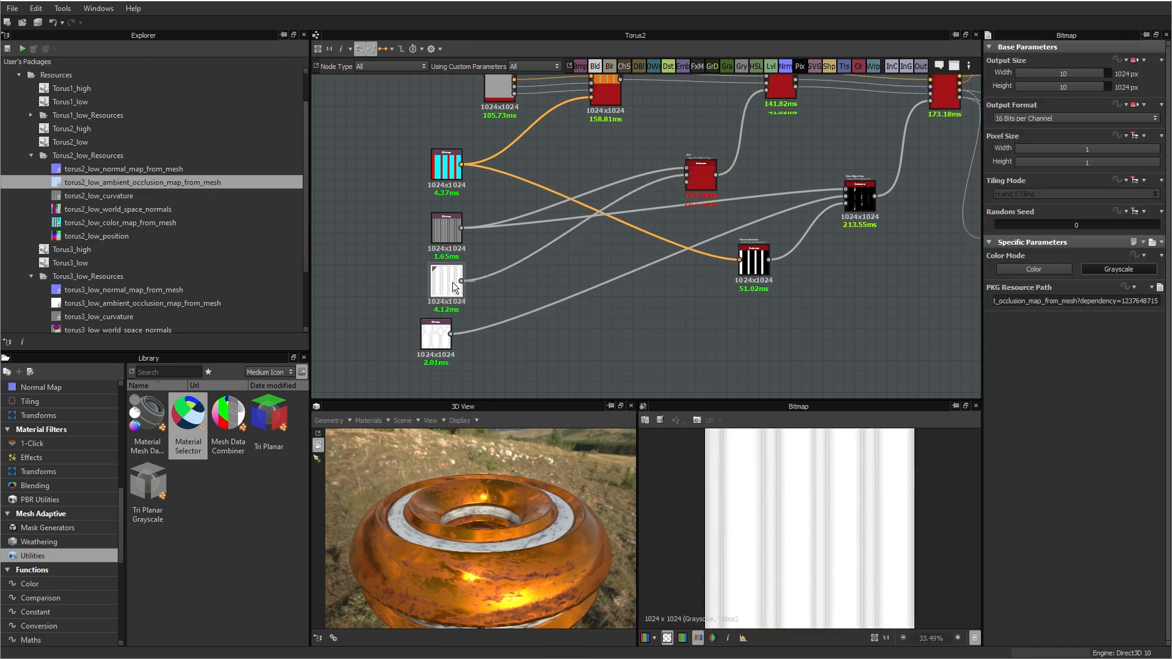
pyautogui.moveTo(461, 281); pyautogui.dragTo(848, 197)
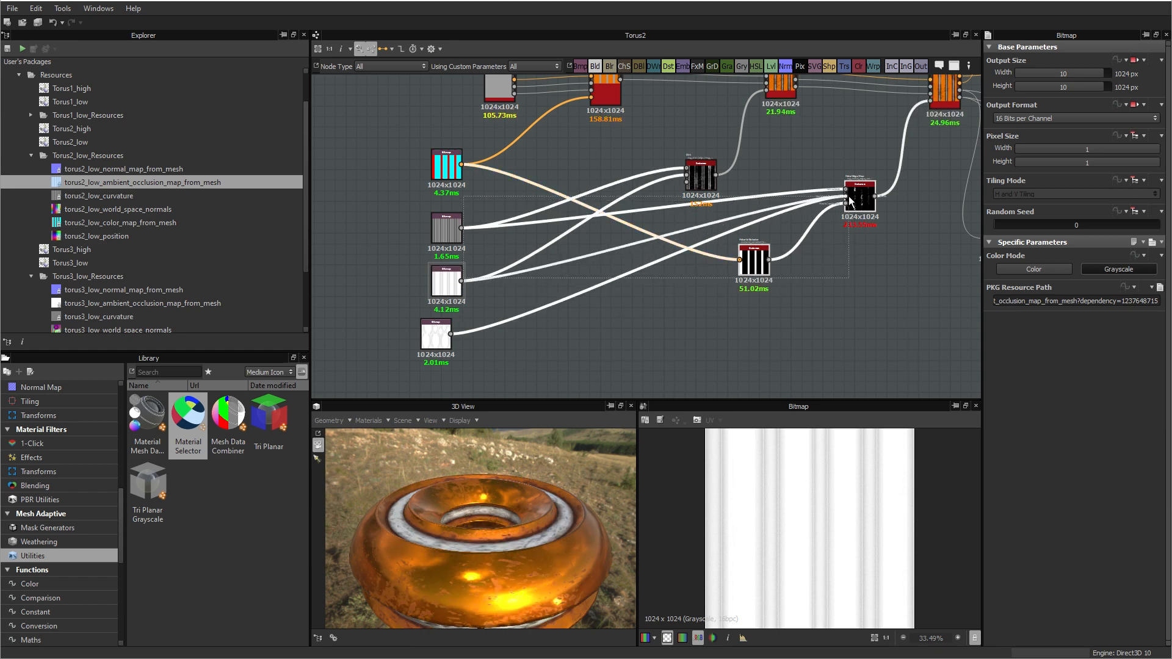
pyautogui.click(436, 332)
pyautogui.press('Delete')
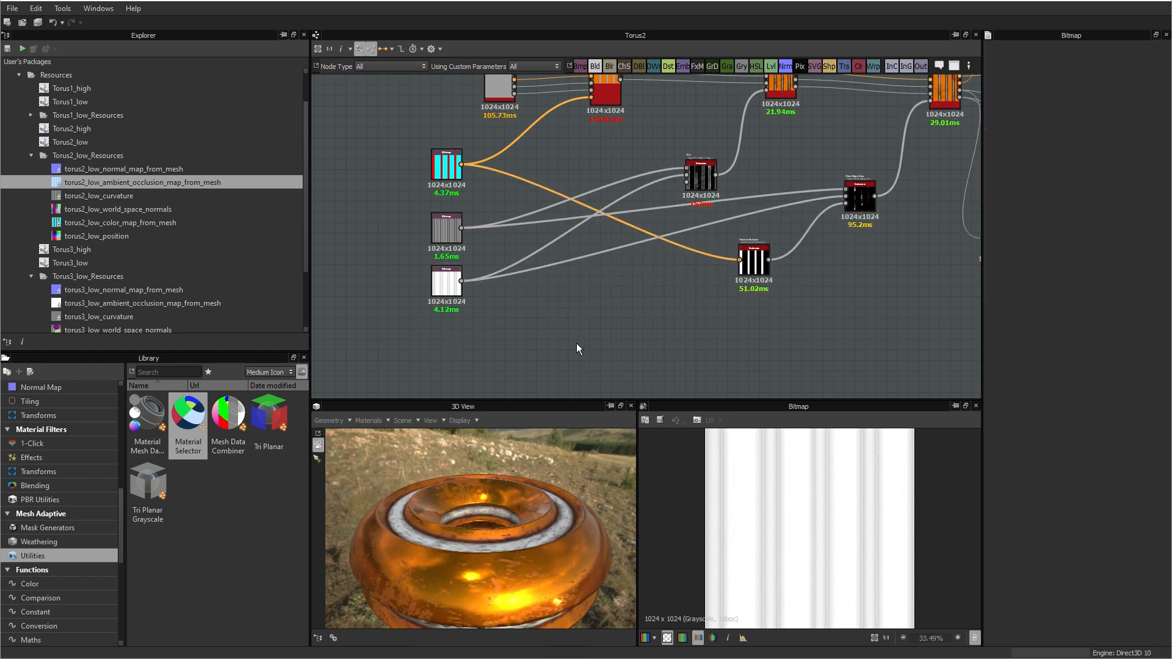
# Step: Swap the grey and orange material nodes and their connections so grey feeds the multi-material blend's first material inputs and orange the second
pyautogui.moveTo(533, 518); pyautogui.dragTo(481, 538)
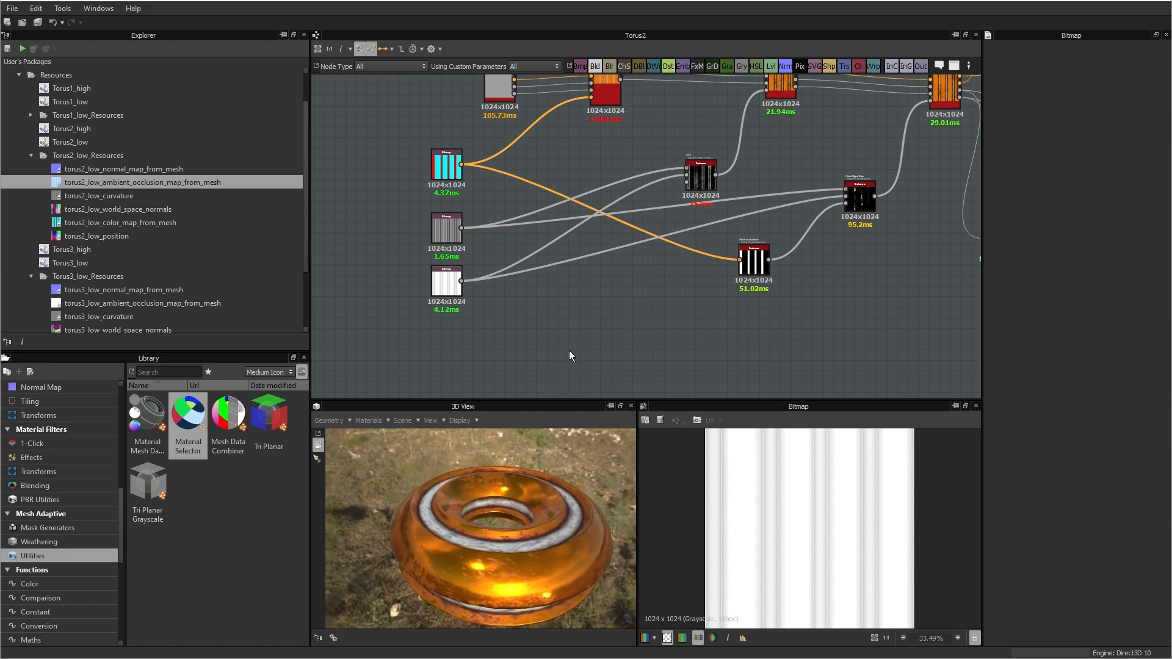
pyautogui.moveTo(586, 229); pyautogui.dragTo(600, 397, button='middle')
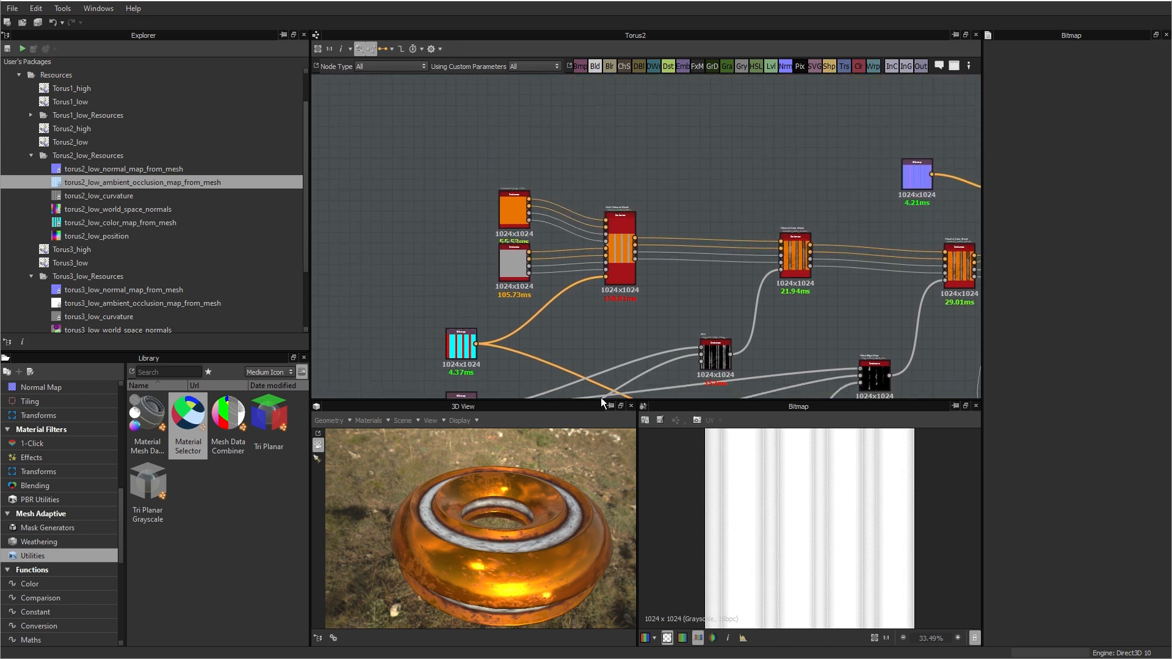
pyautogui.scroll(2, 598, 271)
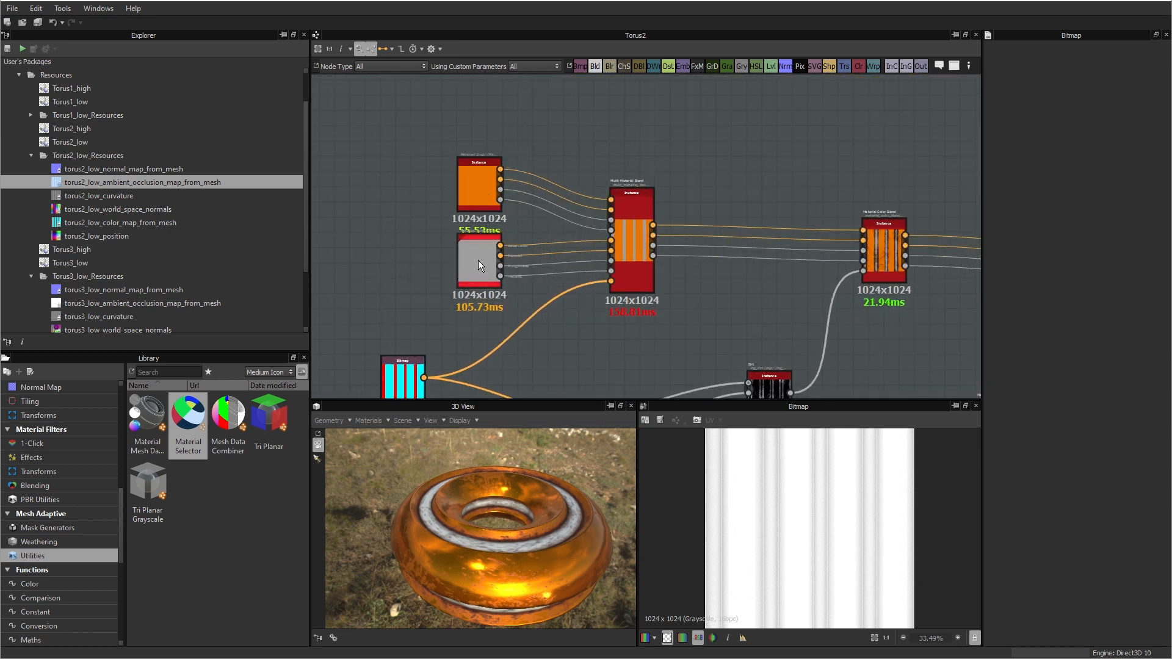
pyautogui.moveTo(474, 268); pyautogui.dragTo(395, 160)
pyautogui.moveTo(478, 198); pyautogui.dragTo(420, 275)
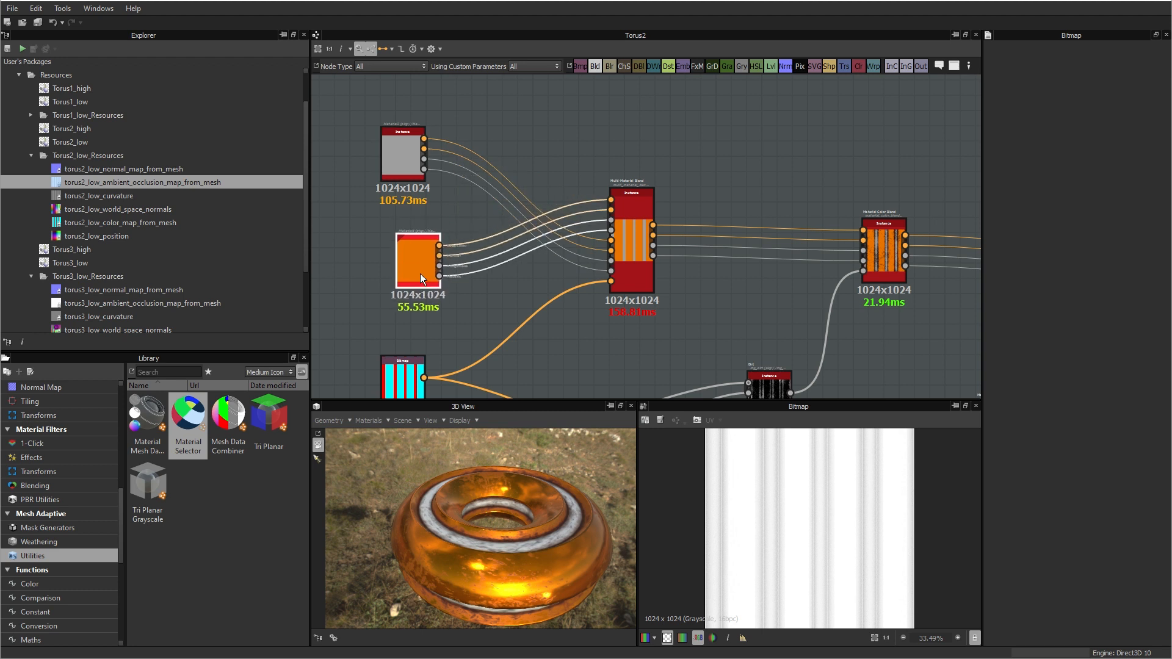
pyautogui.moveTo(408, 163); pyautogui.dragTo(435, 180)
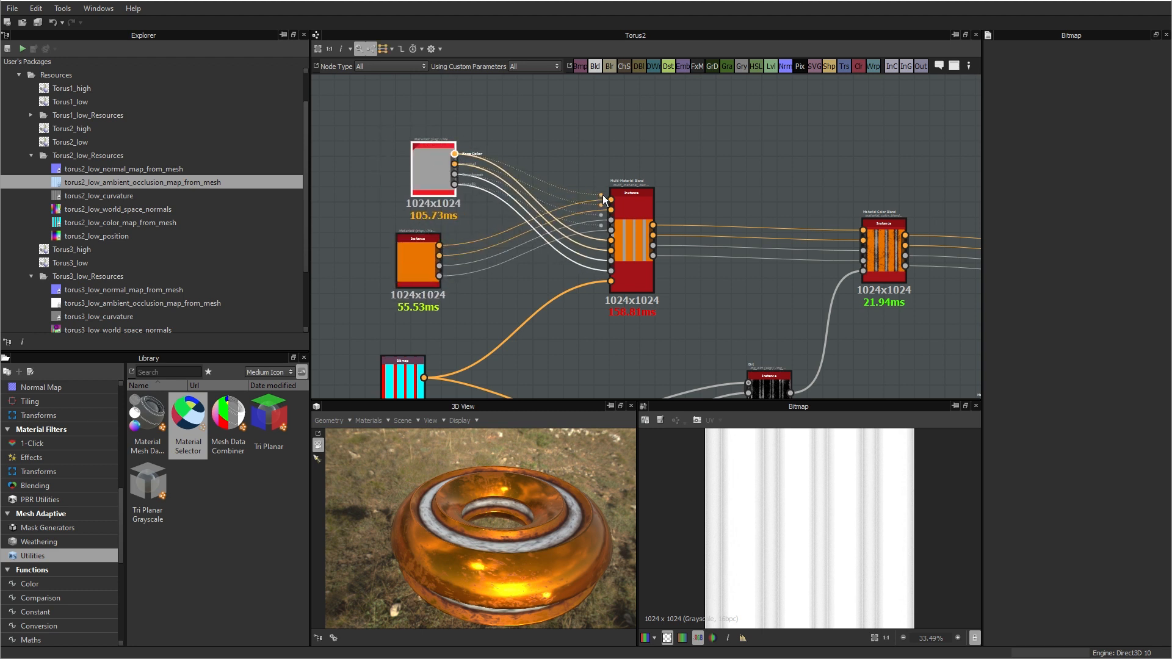
pyautogui.moveTo(602, 196); pyautogui.dragTo(610, 200)
pyautogui.moveTo(438, 245); pyautogui.dragTo(613, 238)
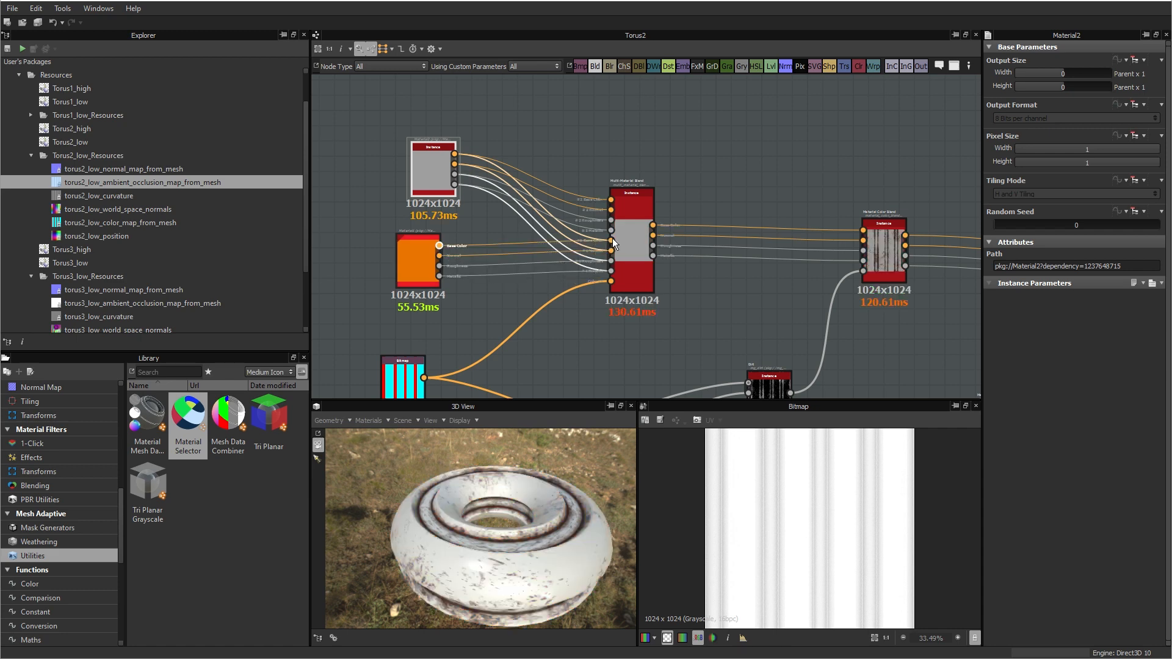
# Step: Examine the swapped materials on the Torus2 mesh from several angles in the 3D view
pyautogui.moveTo(520, 552); pyautogui.dragTo(554, 586)
pyautogui.moveTo(674, 354); pyautogui.dragTo(680, 195, button='middle')
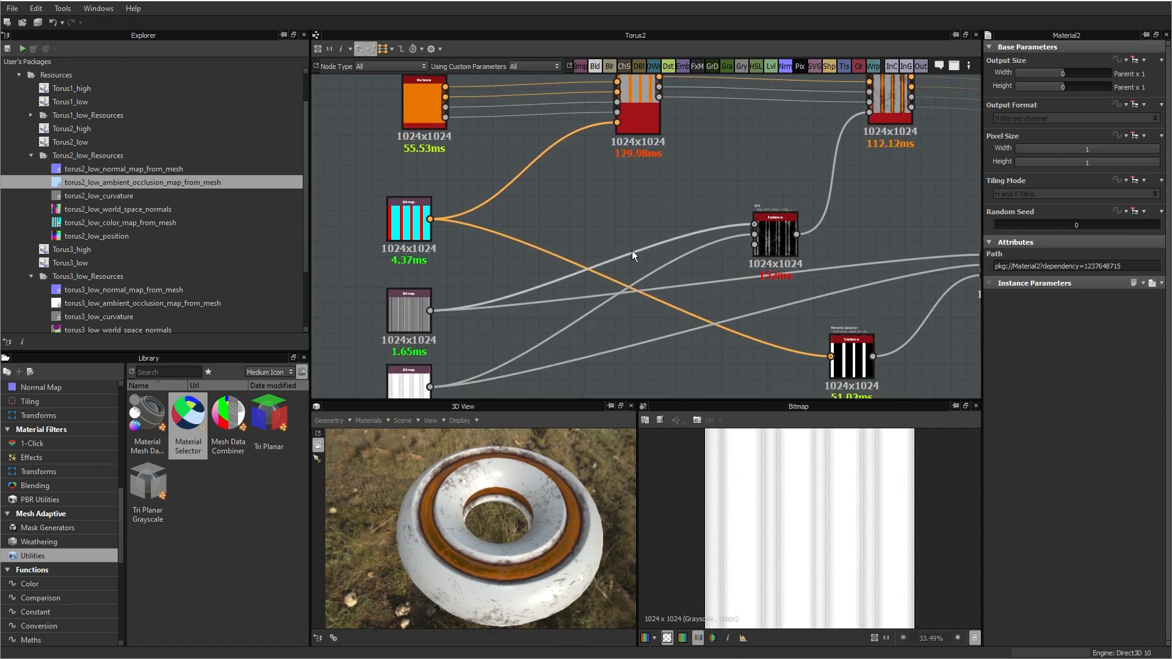
pyautogui.moveTo(538, 541); pyautogui.dragTo(532, 520)
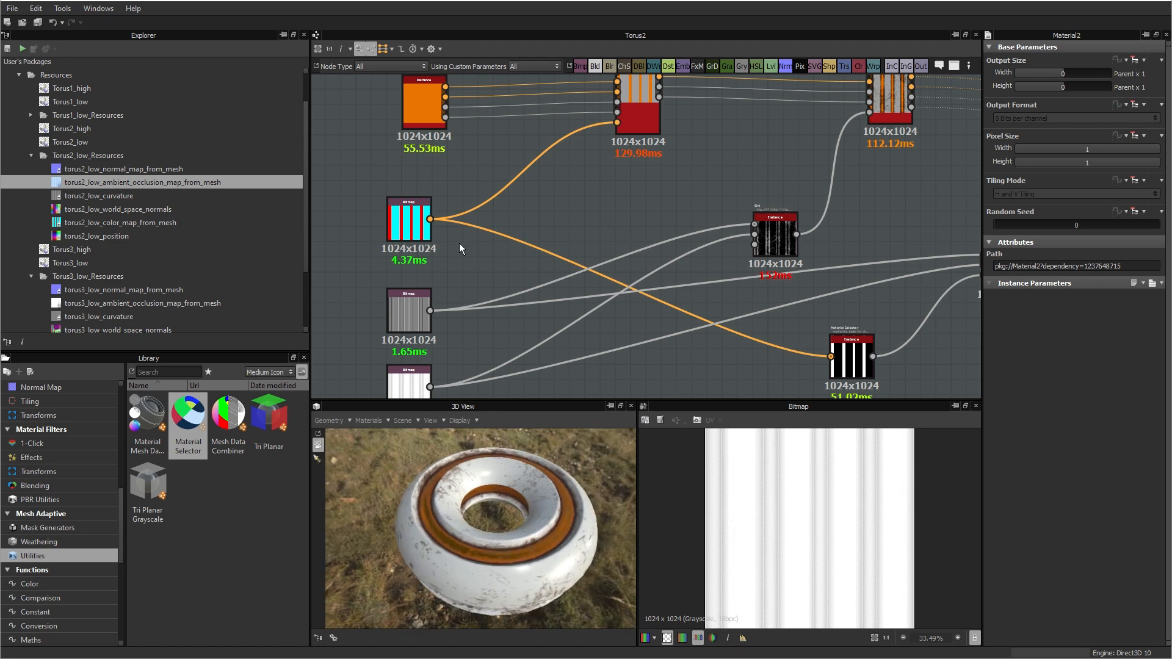
pyautogui.moveTo(483, 437); pyautogui.dragTo(506, 506)
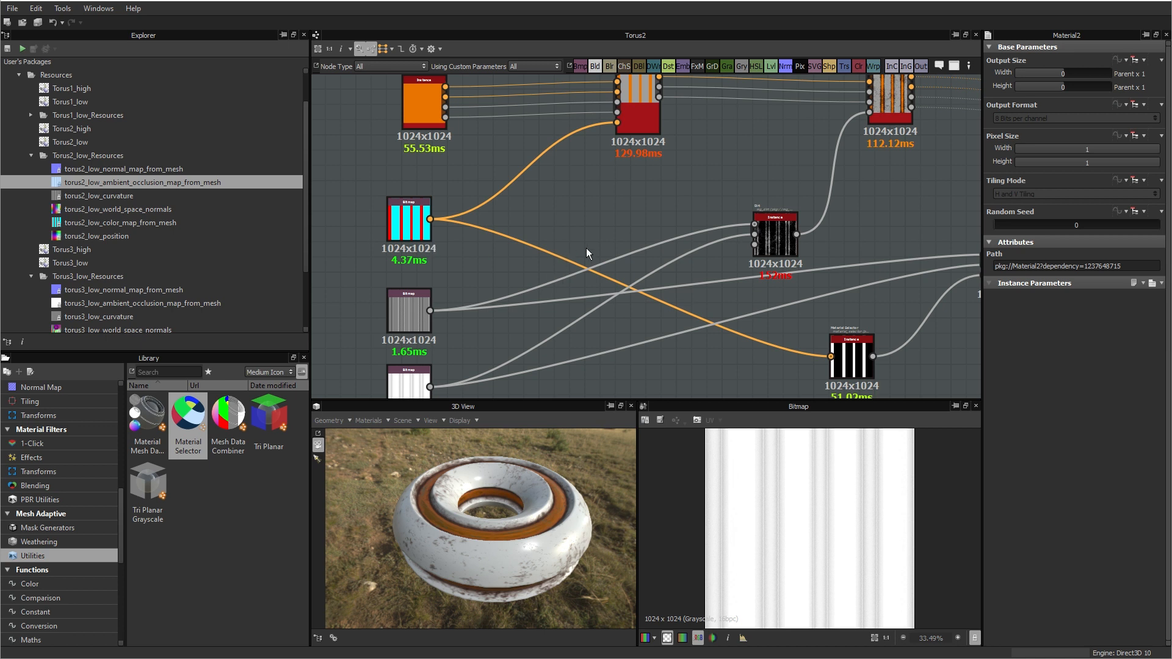
# Step: Set the Material Selector node's Material #1 colour to the cyan sampled from the Torus2 colour map bitmap and check the mesh
pyautogui.moveTo(640, 264); pyautogui.dragTo(624, 184, button='middle')
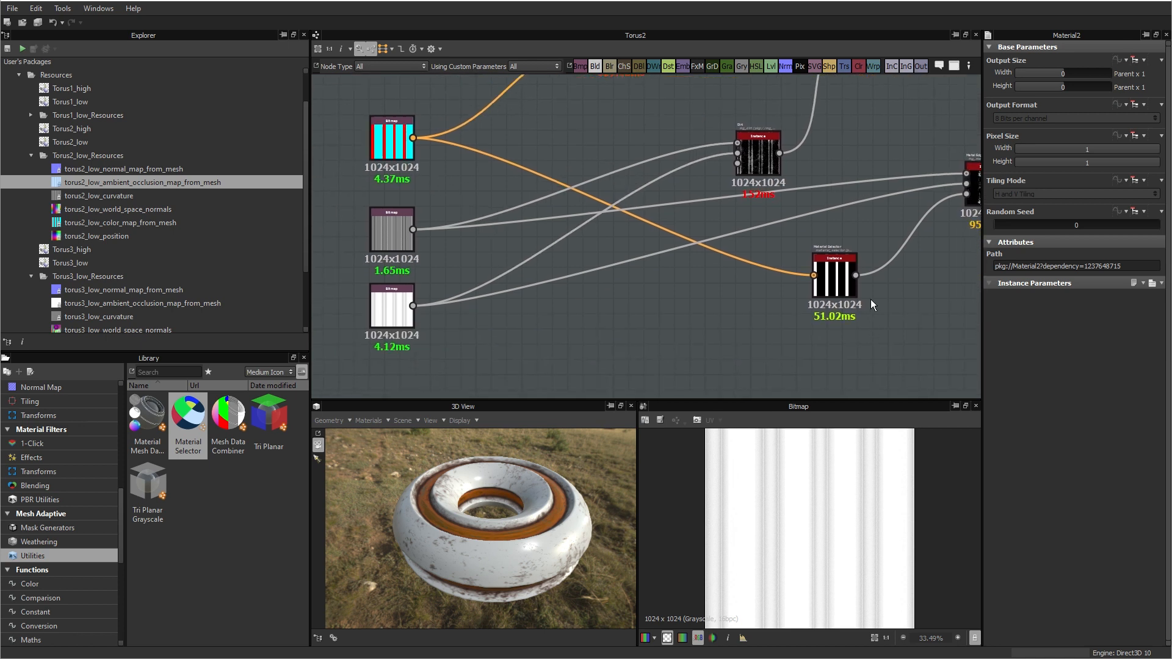
pyautogui.moveTo(639, 305); pyautogui.dragTo(739, 305, button='middle')
pyautogui.click(607, 263)
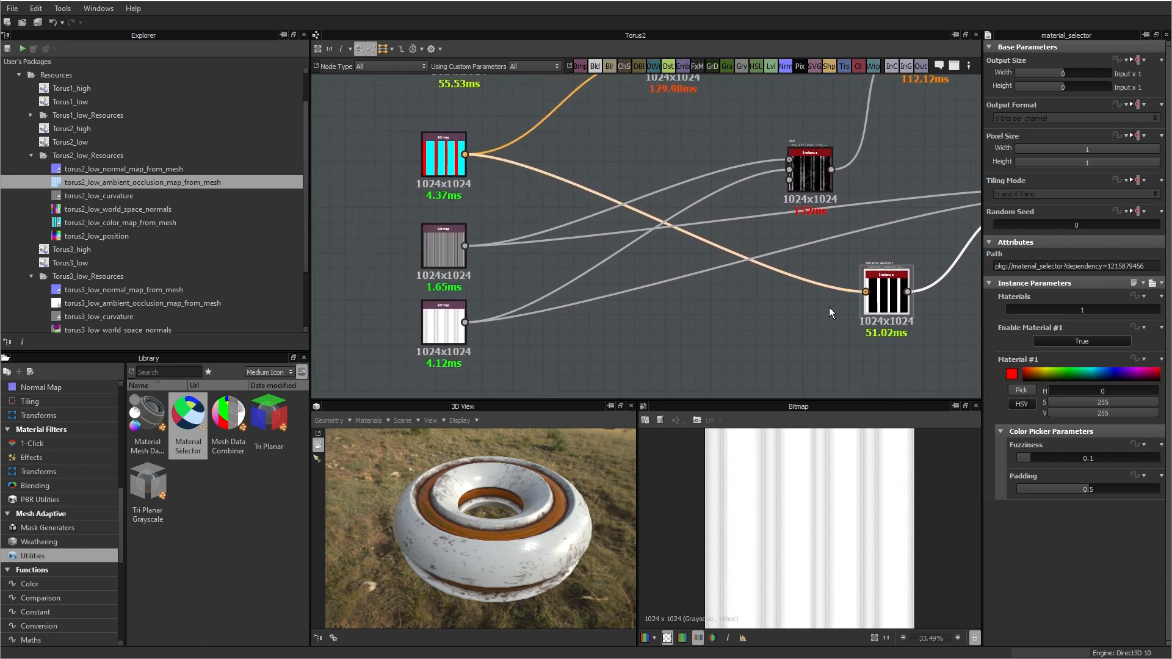
pyautogui.moveTo(496, 555); pyautogui.dragTo(512, 570)
pyautogui.scroll(4, 511, 570)
pyautogui.moveTo(455, 547); pyautogui.dragTo(453, 510)
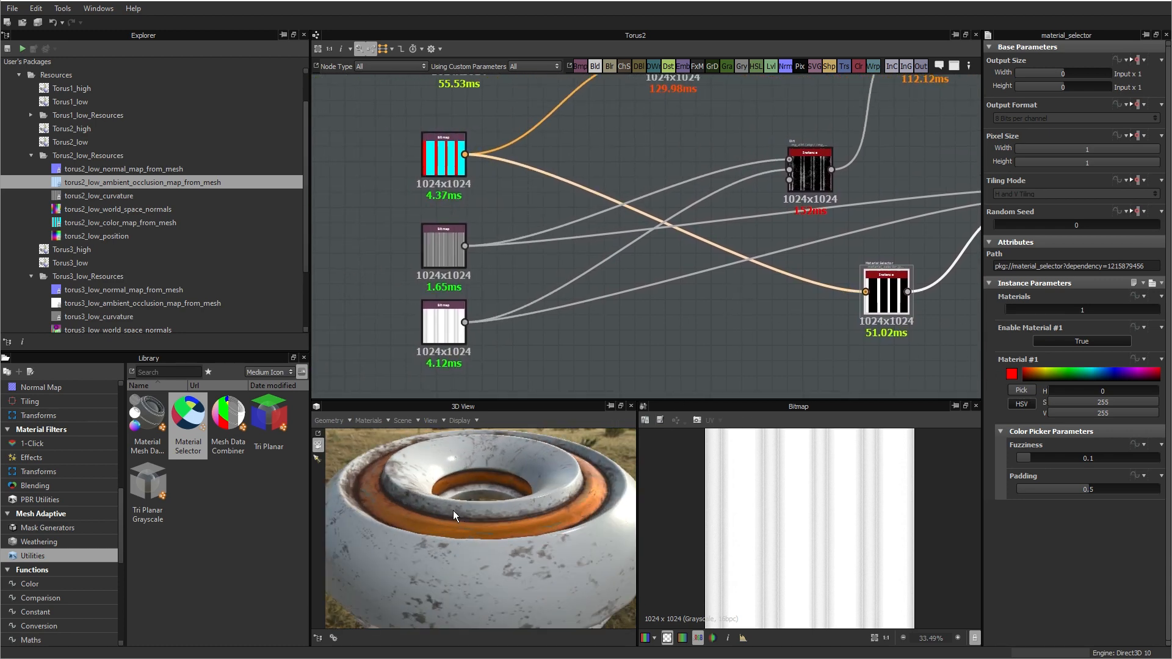
pyautogui.moveTo(547, 525); pyautogui.dragTo(543, 564)
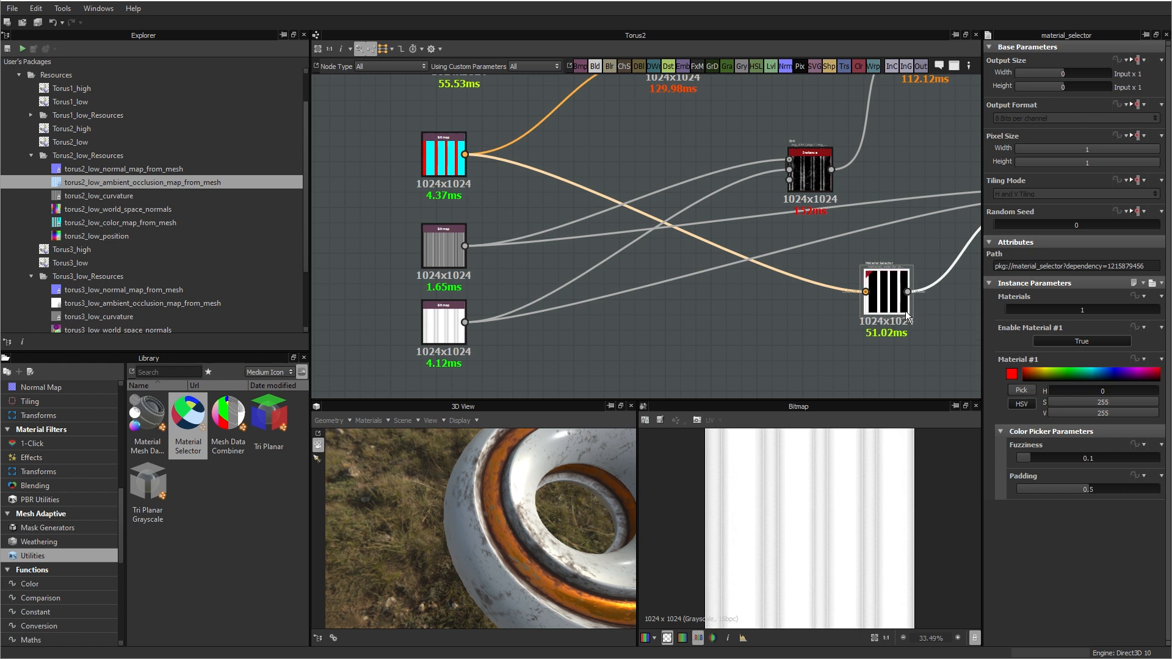
pyautogui.moveTo(888, 299); pyautogui.dragTo(904, 299)
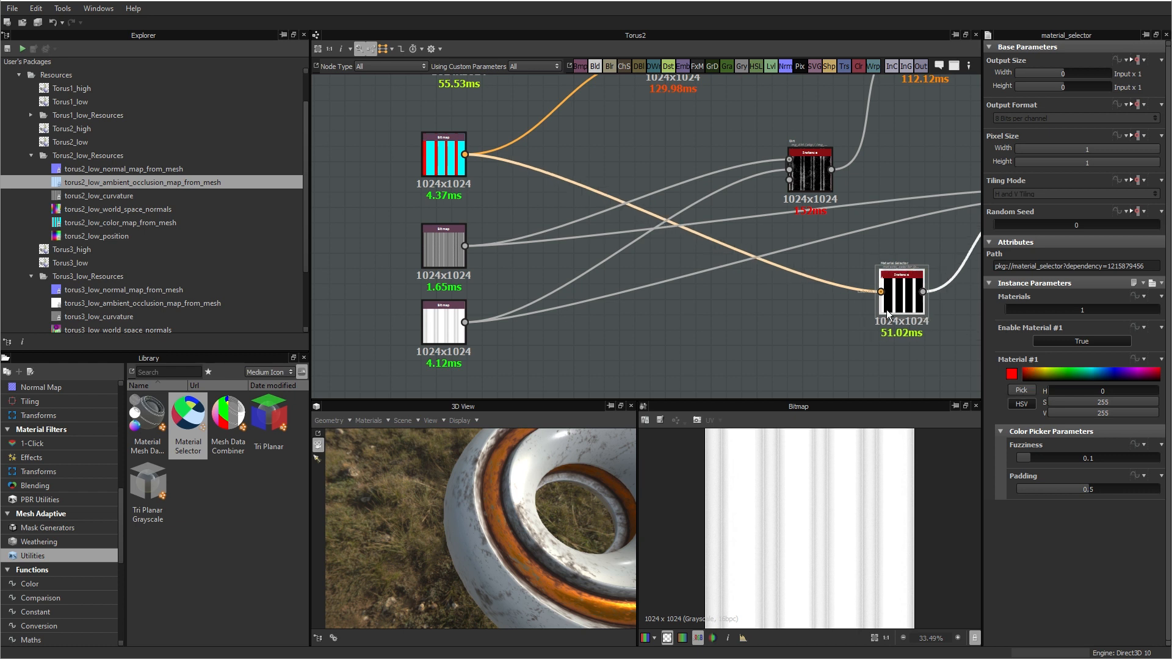
pyautogui.click(1019, 391)
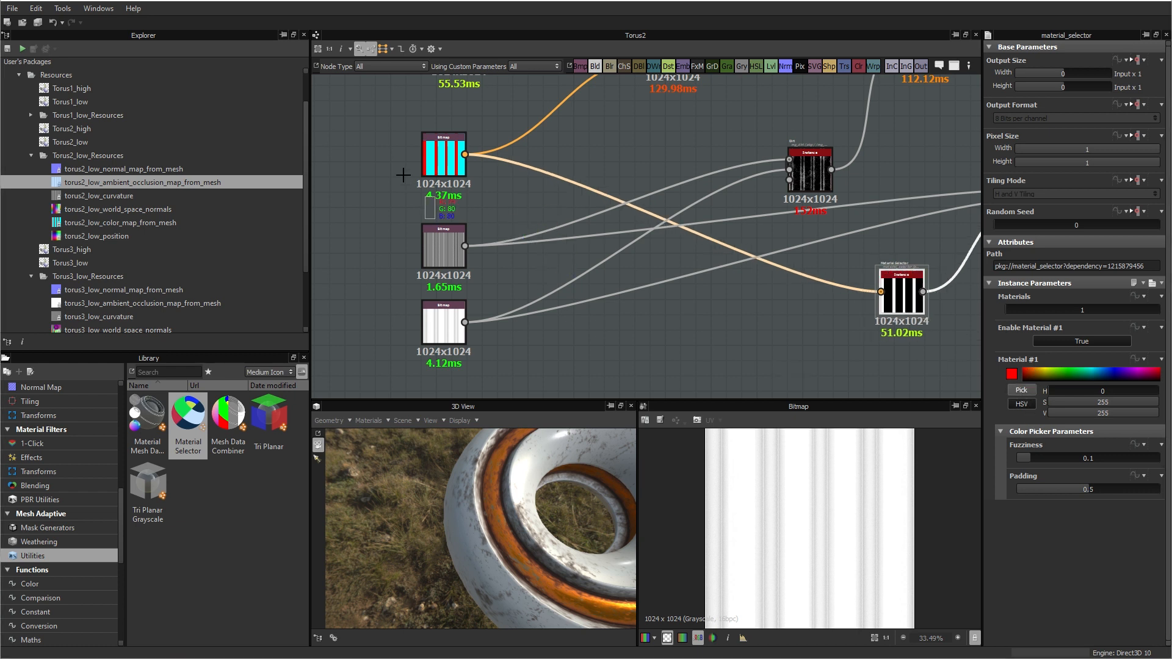
pyautogui.click(431, 166)
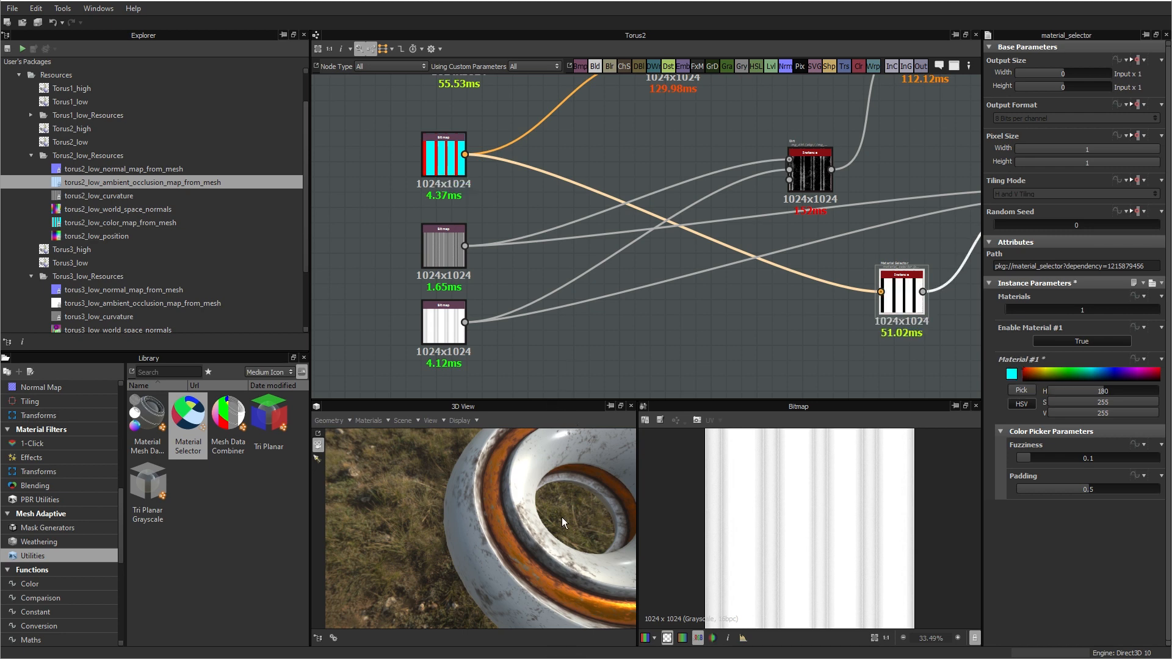
pyautogui.moveTo(557, 540); pyautogui.dragTo(446, 470)
pyautogui.scroll(-3, 613, 221)
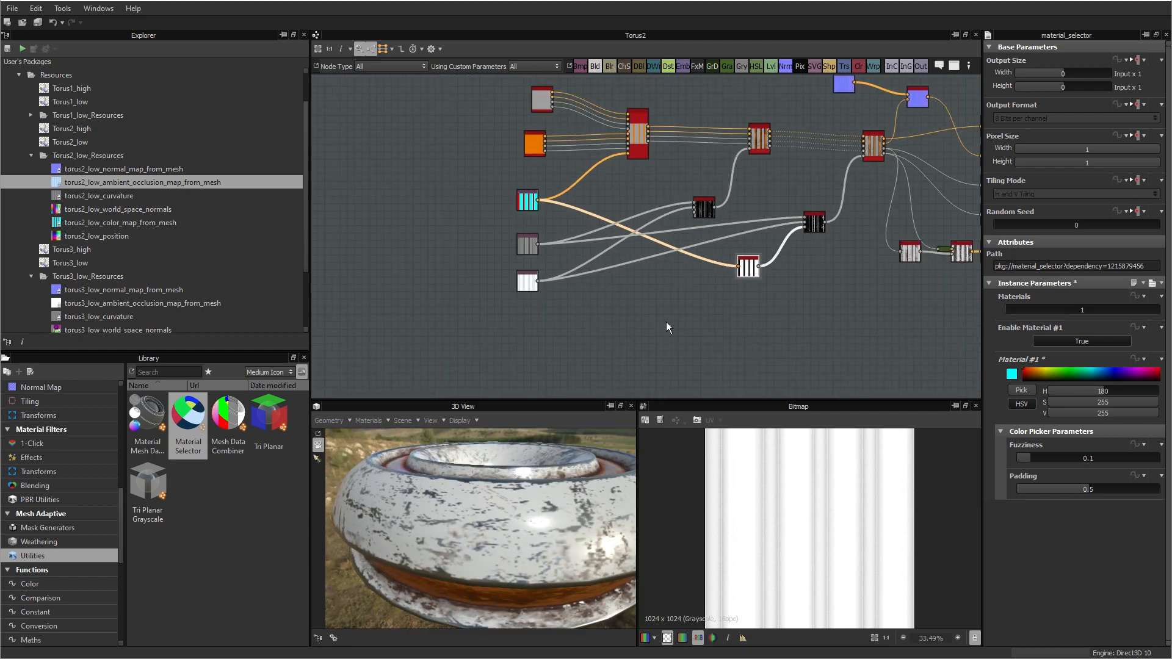
# Step: Collapse the Torus2_low_Resources folder, show the Torus3_low mesh in the 3D view and open the Torus3 graph
pyautogui.click(31, 155)
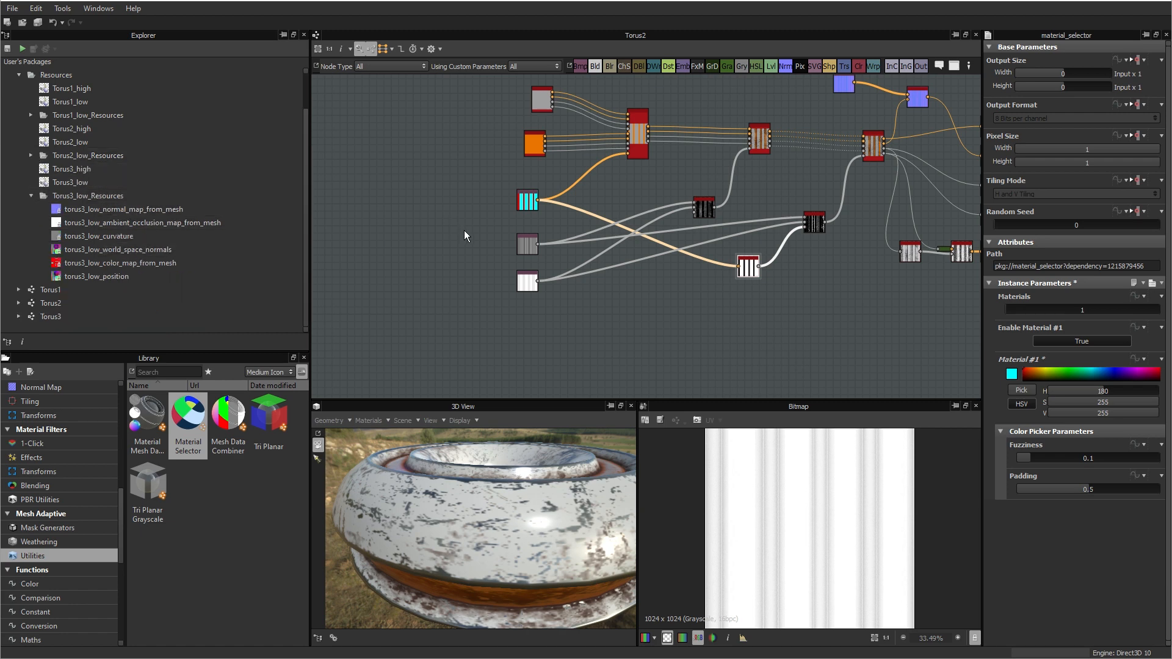
pyautogui.doubleClick(65, 184)
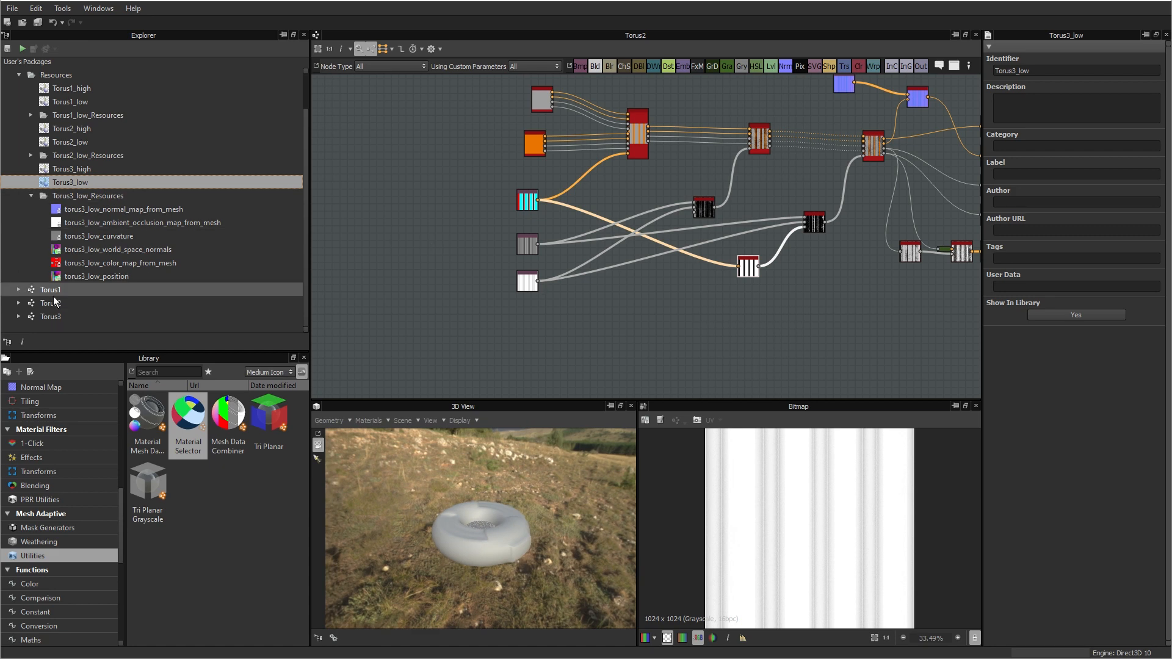
pyautogui.doubleClick(51, 317)
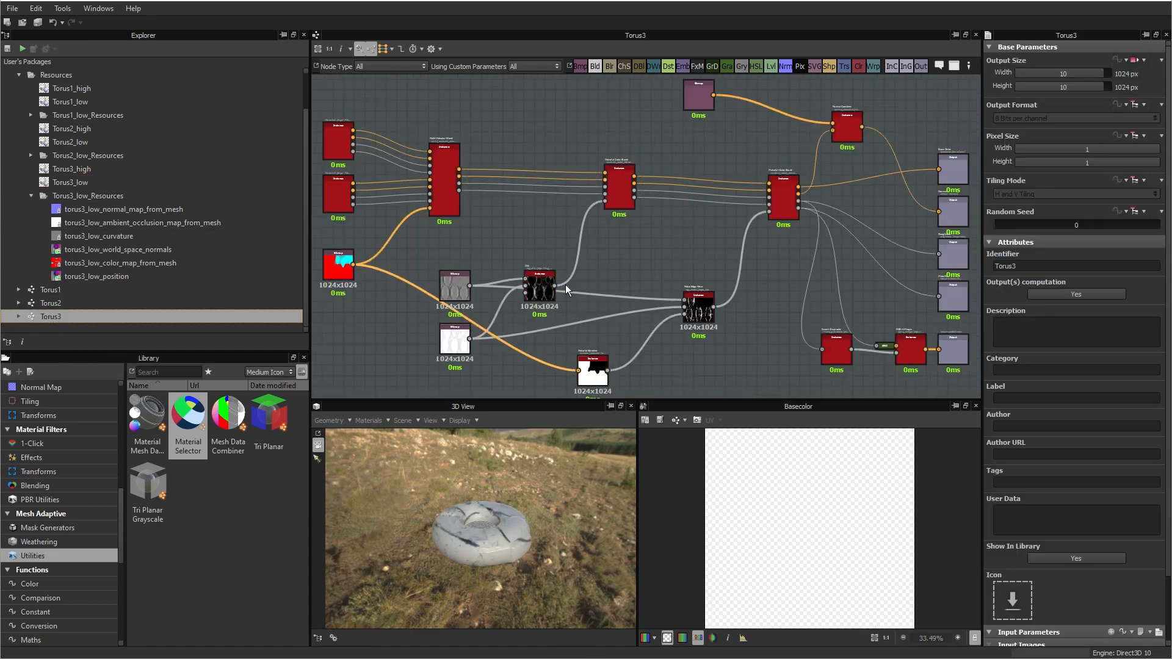
# Step: Replace the old normal bitmap with torus3_low_normal_map_from_mesh, connected to the normal-combining node, and delete the old bitmap
pyautogui.moveTo(558, 338); pyautogui.dragTo(656, 336, button='middle')
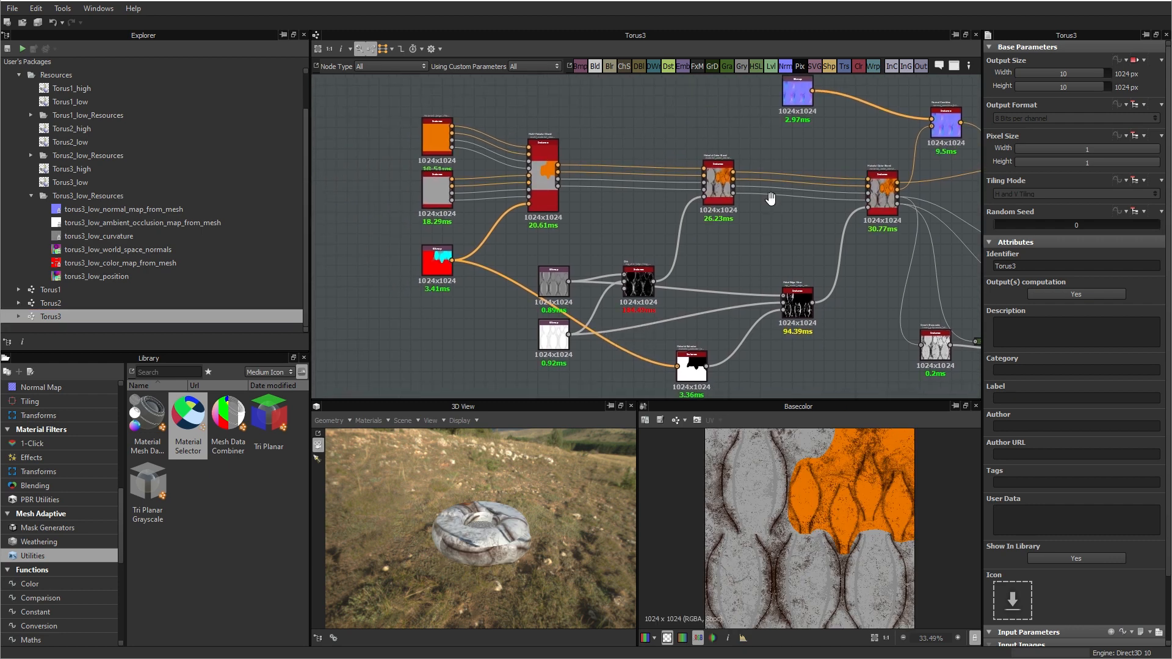
pyautogui.moveTo(771, 199); pyautogui.dragTo(704, 250, button='middle')
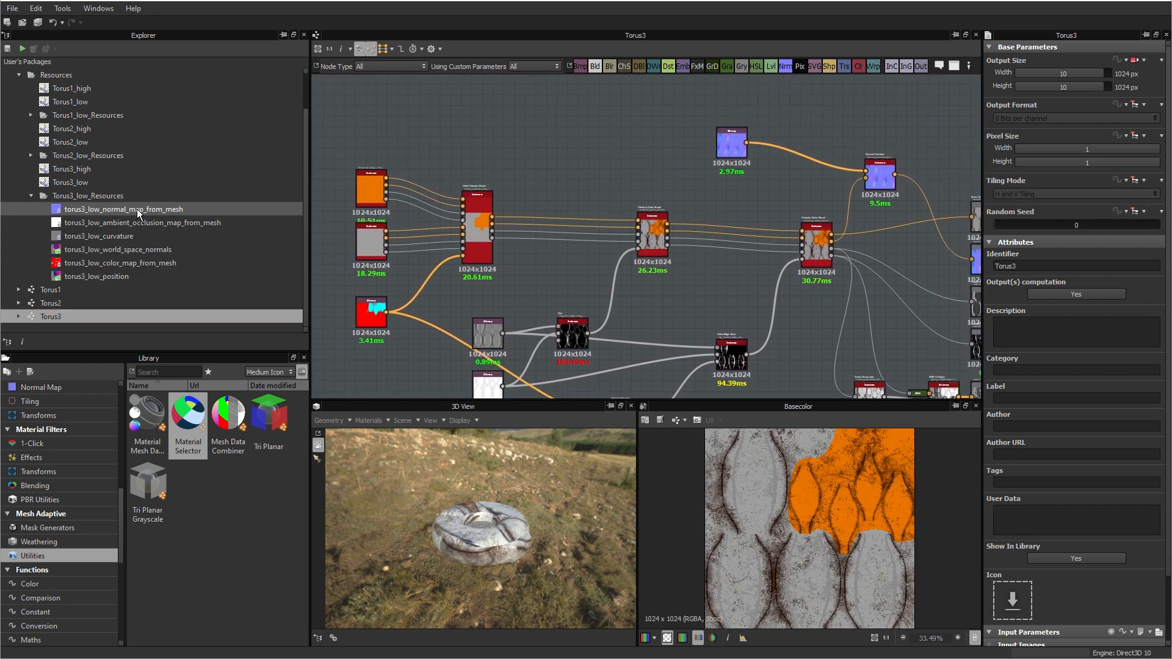
pyautogui.moveTo(137, 208); pyautogui.dragTo(866, 178)
pyautogui.doubleClick(731, 196)
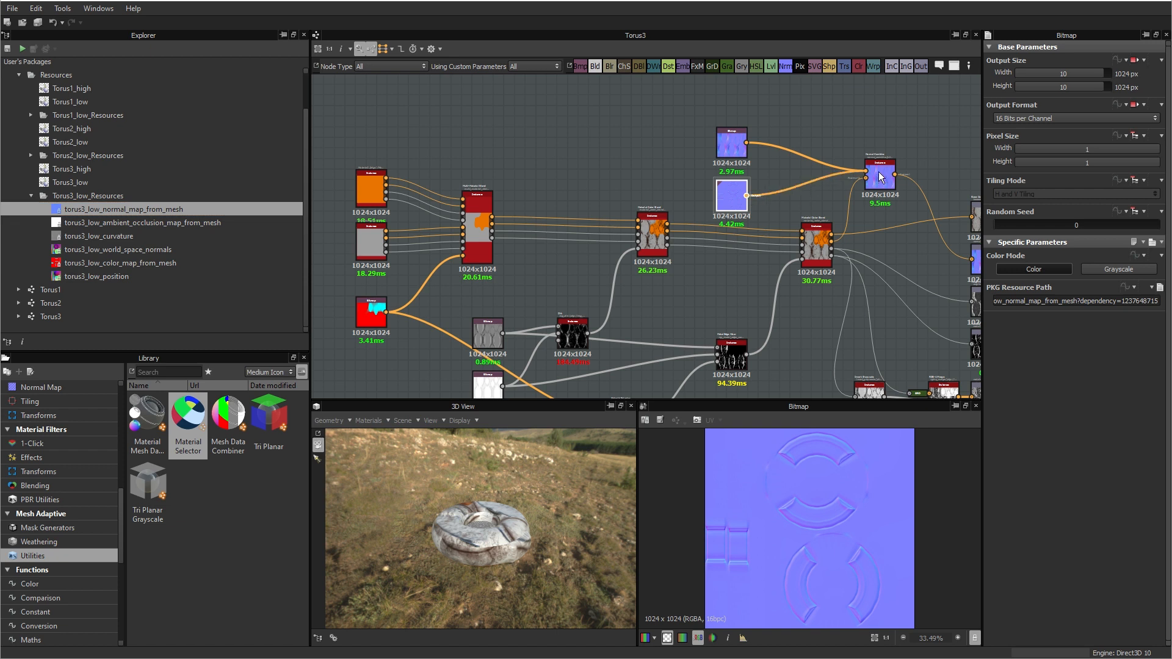
pyautogui.click(731, 146)
pyautogui.press('Delete')
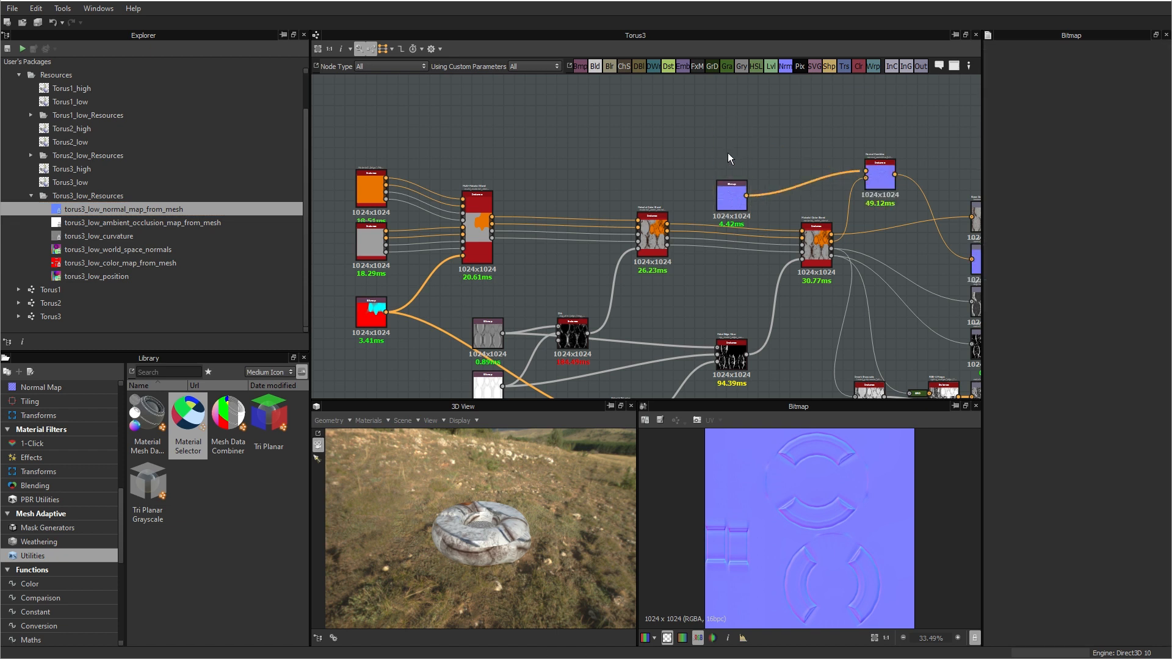
pyautogui.moveTo(727, 197); pyautogui.dragTo(758, 157)
# Step: Replace the old colour bitmap with torus3_low_color_map_from_mesh, connected to the multi-material blend and Material Selector nodes, and remove the old bitmap
pyautogui.moveTo(595, 280); pyautogui.dragTo(704, 135, button='middle')
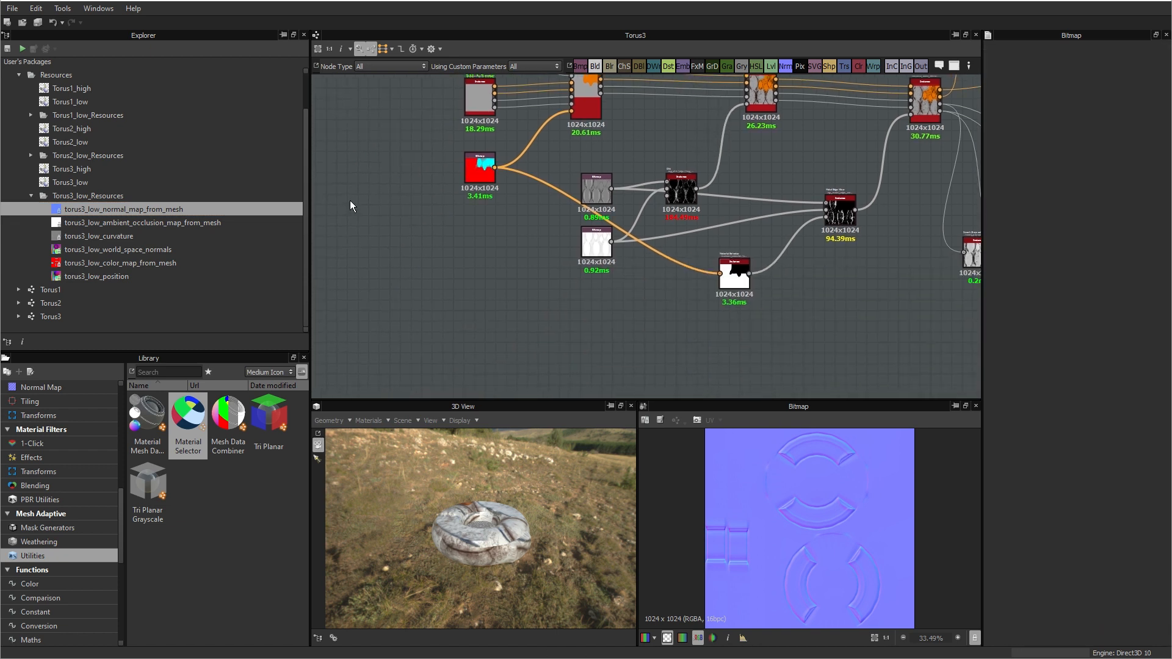
pyautogui.moveTo(104, 263); pyautogui.dragTo(721, 274)
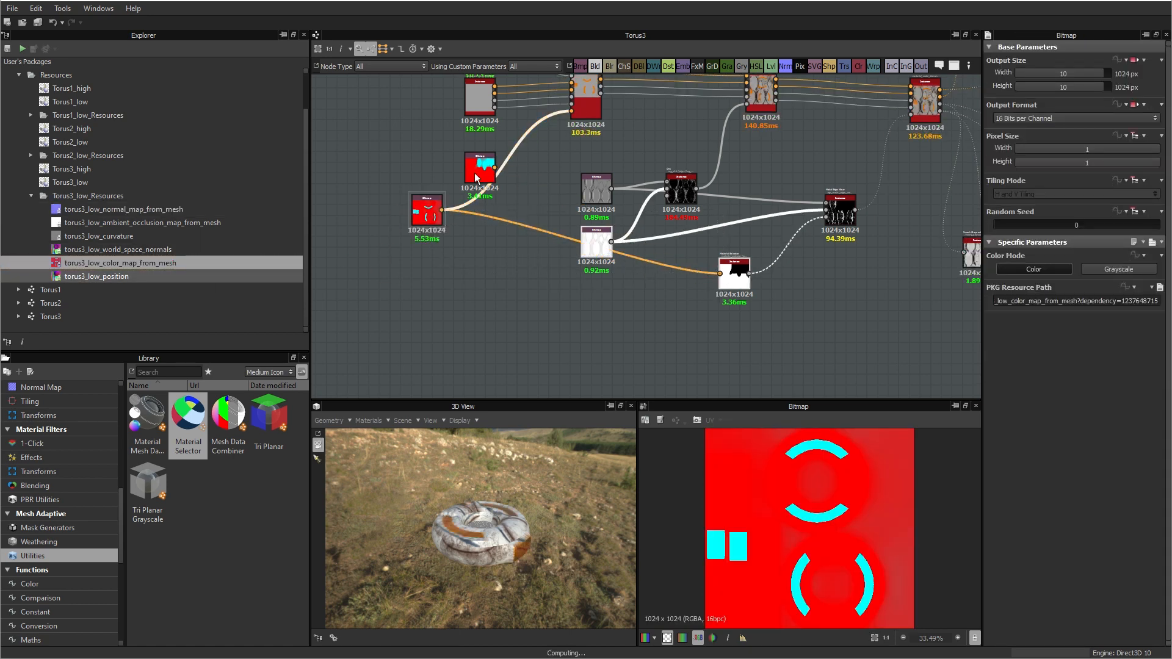
pyautogui.click(388, 218)
pyautogui.moveTo(425, 212); pyautogui.dragTo(479, 164)
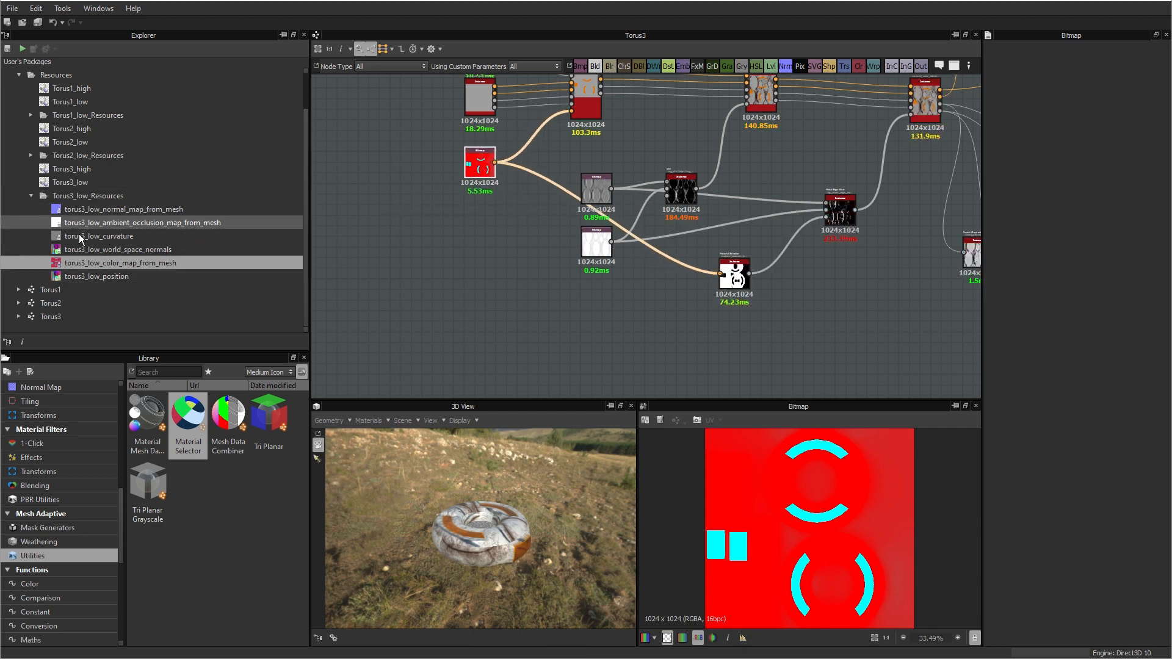
# Step: Replace the old curvature bitmap with torus3_low_curvature, connected to both mask generator nodes, and delete the old bitmap
pyautogui.moveTo(101, 235); pyautogui.dragTo(355, 255)
pyautogui.moveTo(515, 232); pyautogui.dragTo(667, 183)
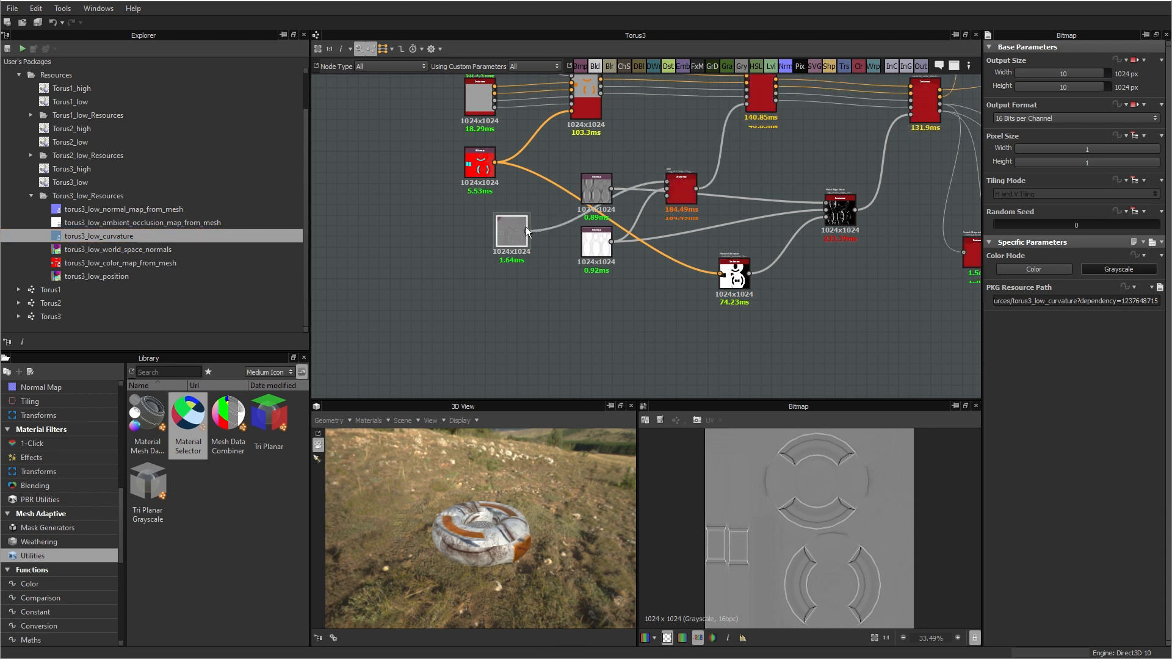
pyautogui.moveTo(526, 231); pyautogui.dragTo(825, 203)
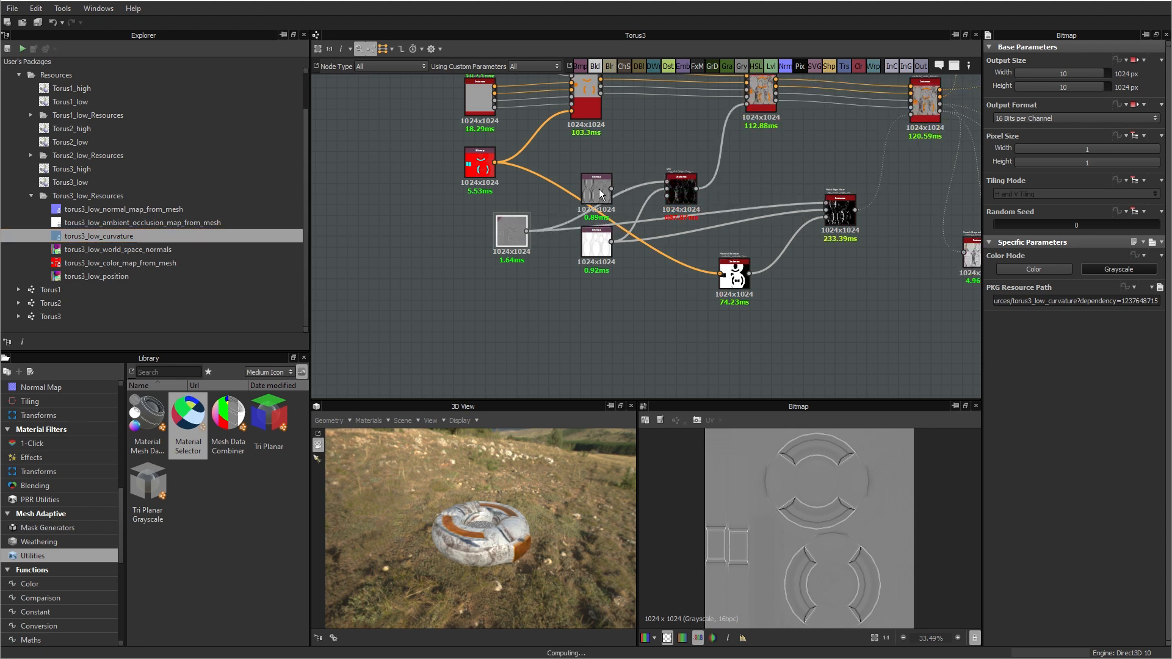
pyautogui.click(598, 192)
pyautogui.press('Delete')
pyautogui.moveTo(509, 235); pyautogui.dragTo(594, 196)
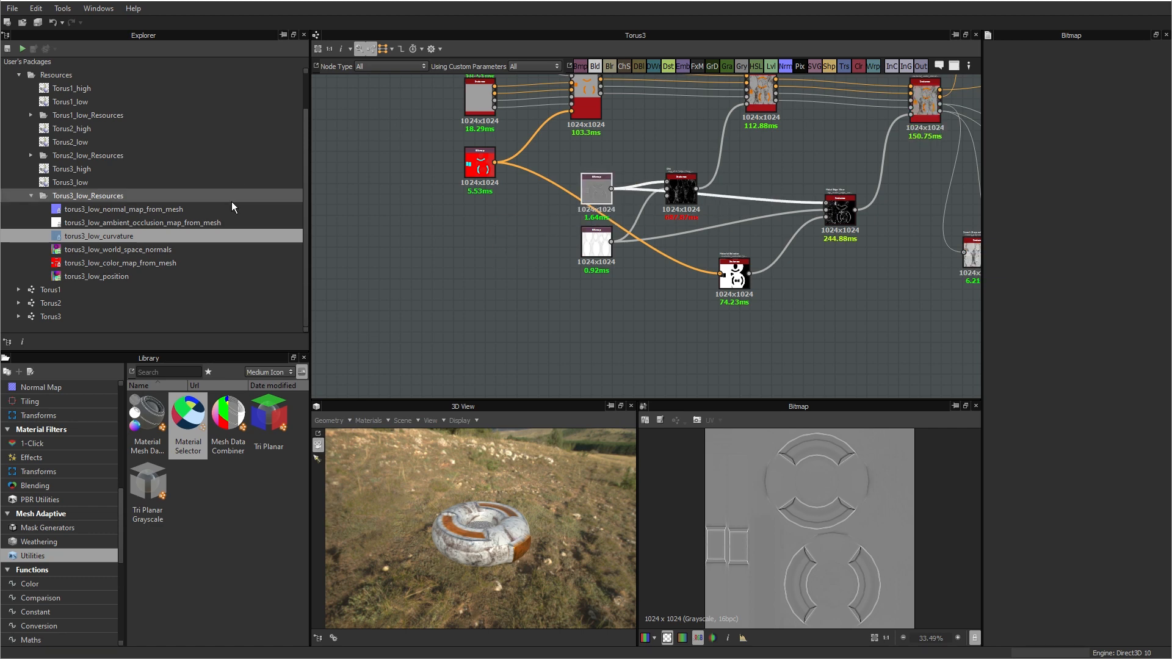
# Step: Replace the old ambient occlusion bitmap with torus3_low_ambient_occlusion_map_from_mesh, connected to both mask generators, and delete the old bitmap
pyautogui.moveTo(166, 223); pyautogui.dragTo(589, 319)
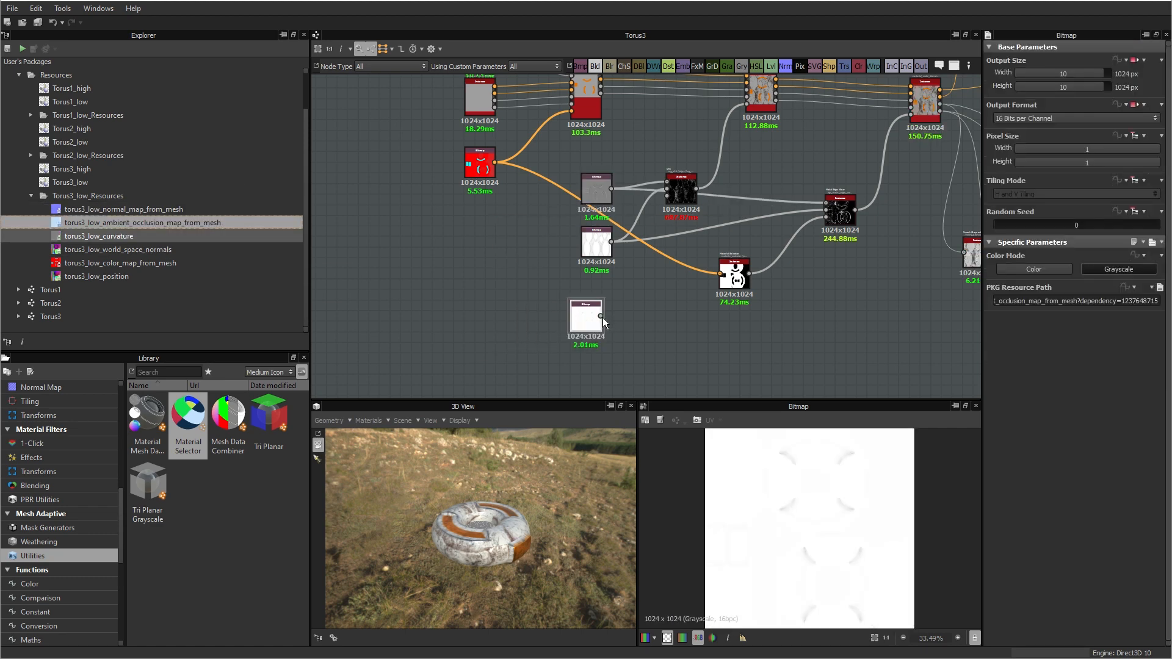
pyautogui.moveTo(660, 190); pyautogui.dragTo(667, 192)
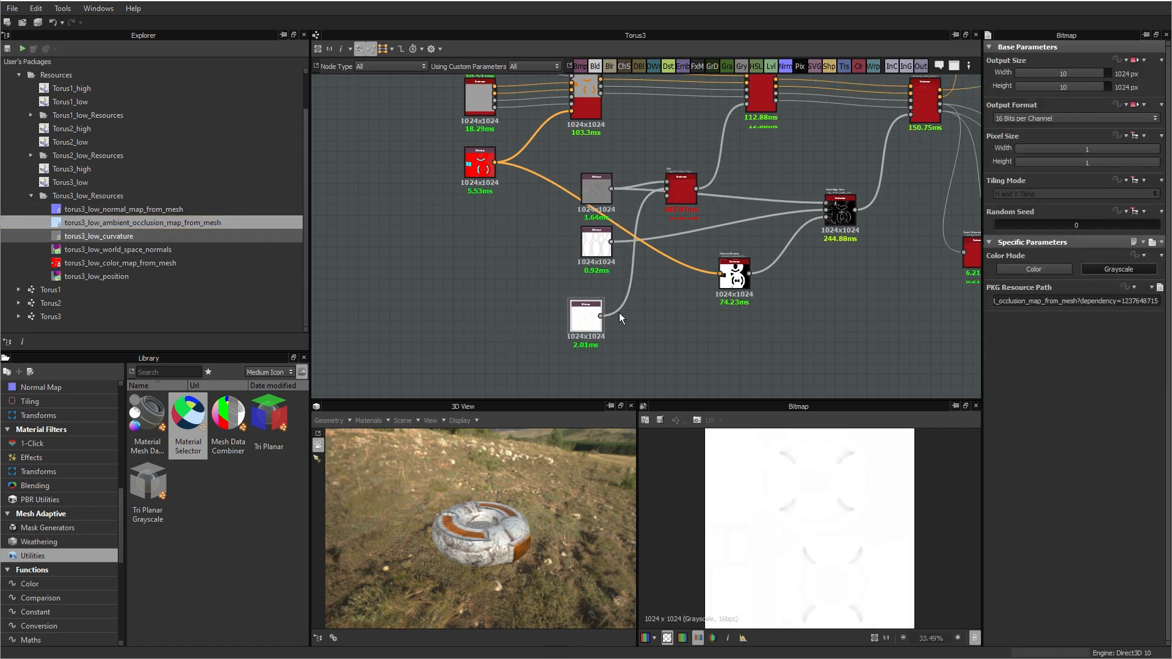
pyautogui.moveTo(601, 317); pyautogui.dragTo(827, 208)
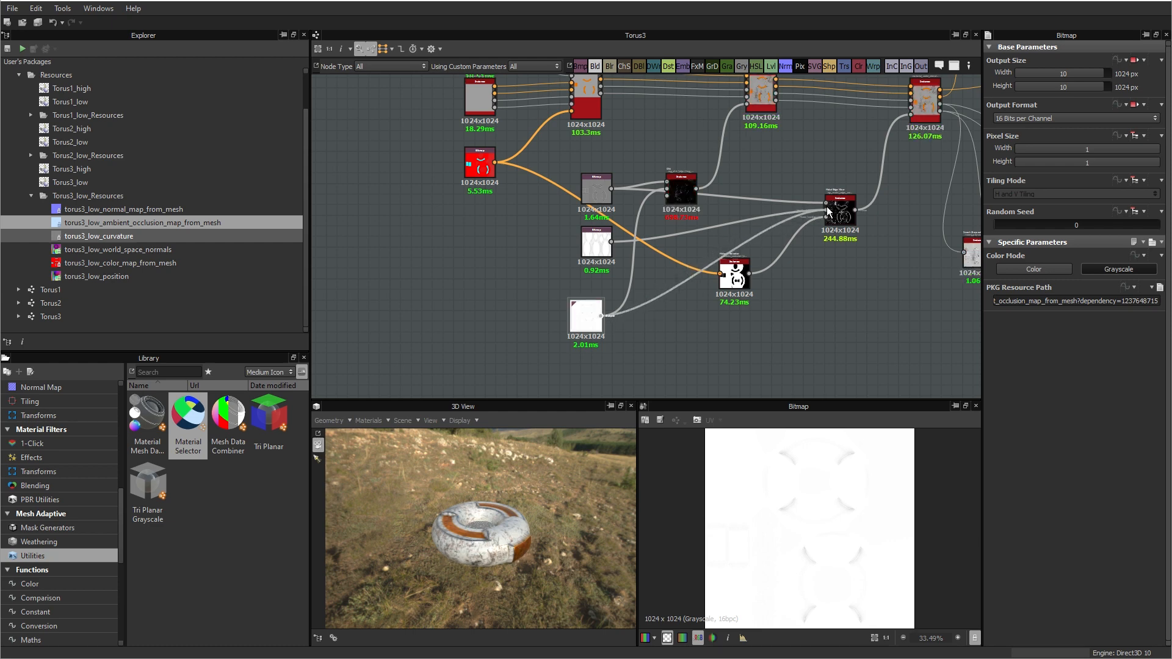
pyautogui.click(594, 246)
pyautogui.press('Delete')
pyautogui.moveTo(580, 315); pyautogui.dragTo(587, 253)
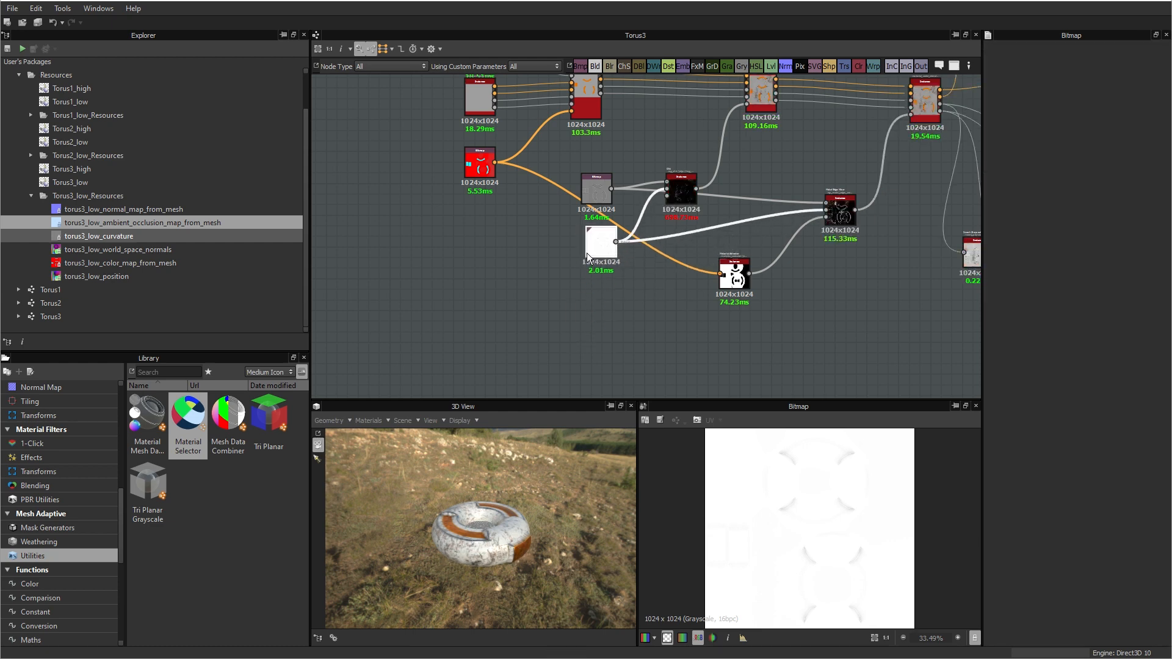
# Step: Enlarge the 3D view and examine the materials on the Torus3 mesh up close
pyautogui.moveTo(484, 507); pyautogui.dragTo(511, 547)
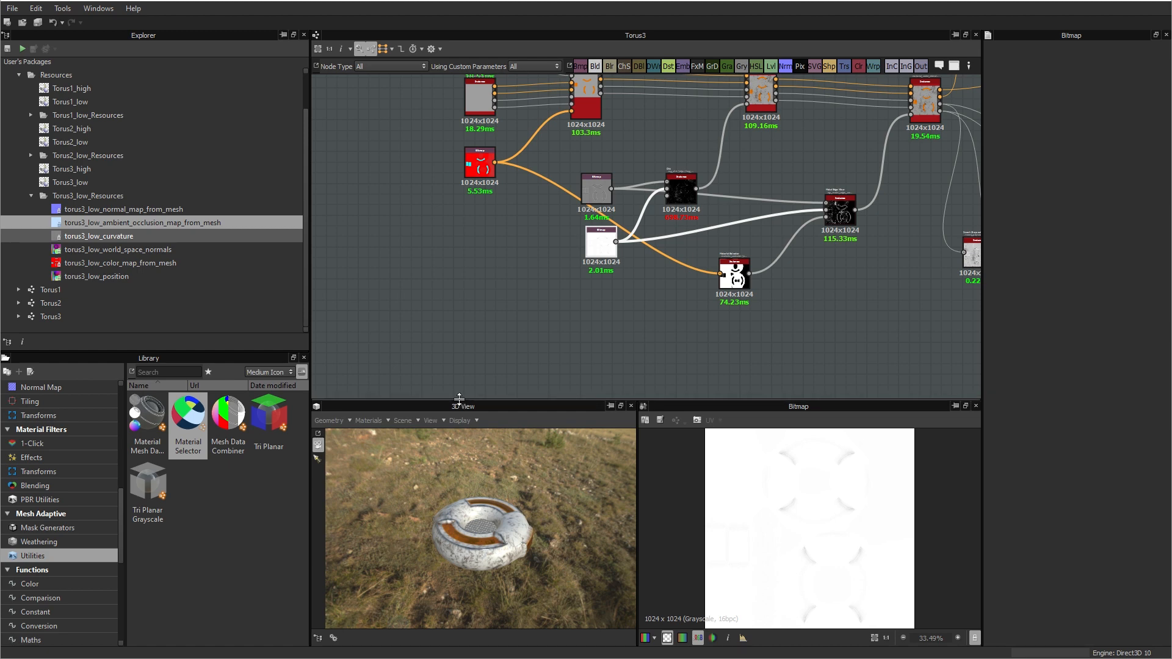
pyautogui.moveTo(459, 398); pyautogui.dragTo(463, 367)
pyautogui.scroll(6, 513, 514)
pyautogui.moveTo(529, 519); pyautogui.dragTo(542, 562)
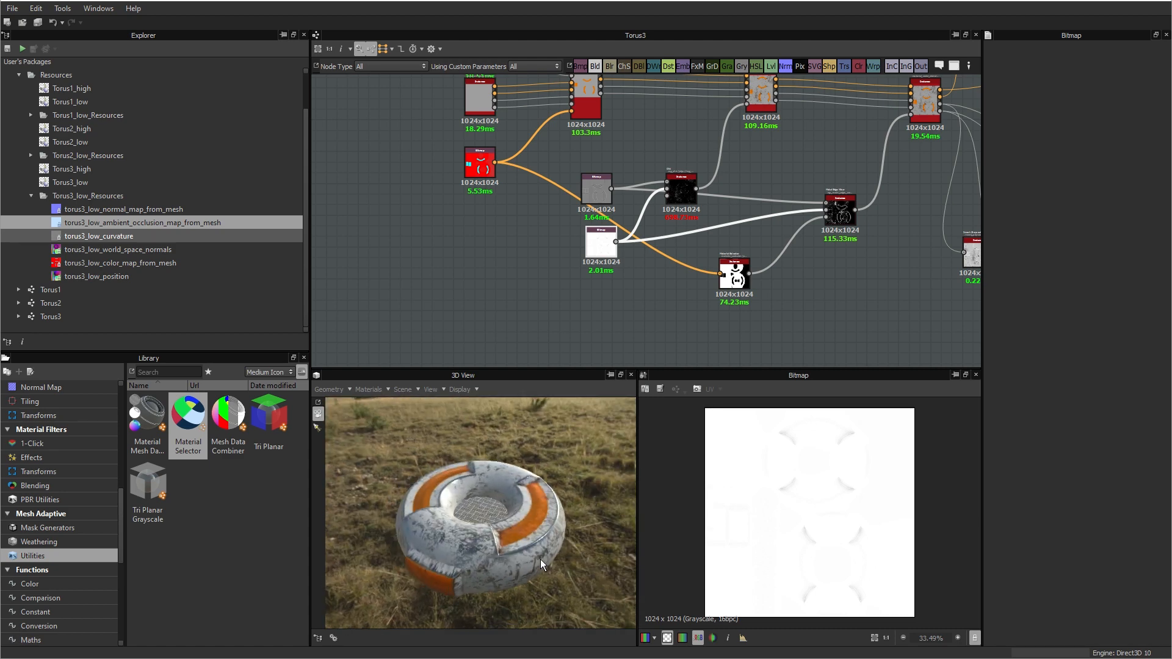
# Step: Collapse the Torus3_low_Resources and Resources folders in the package
pyautogui.click(31, 196)
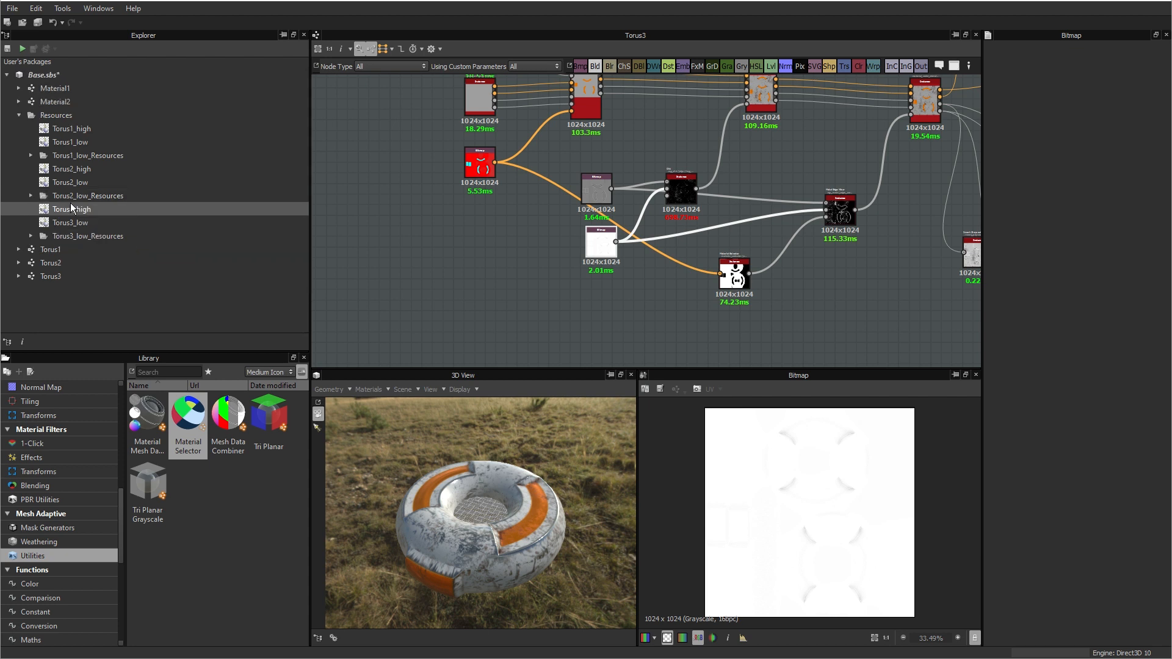
pyautogui.click(19, 115)
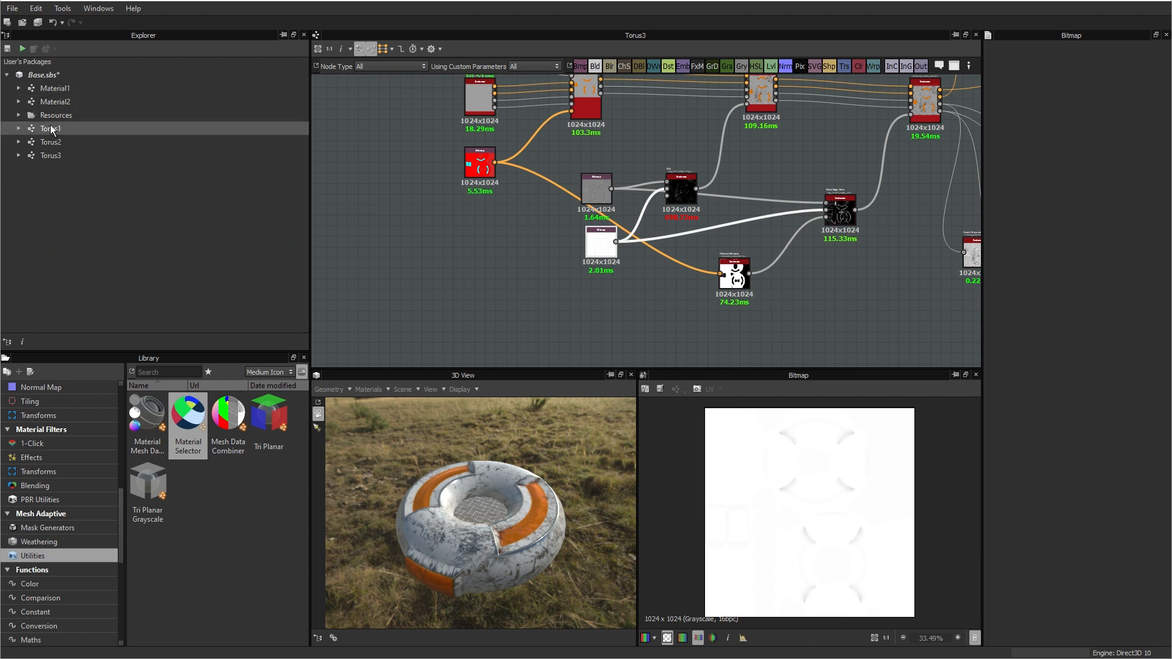